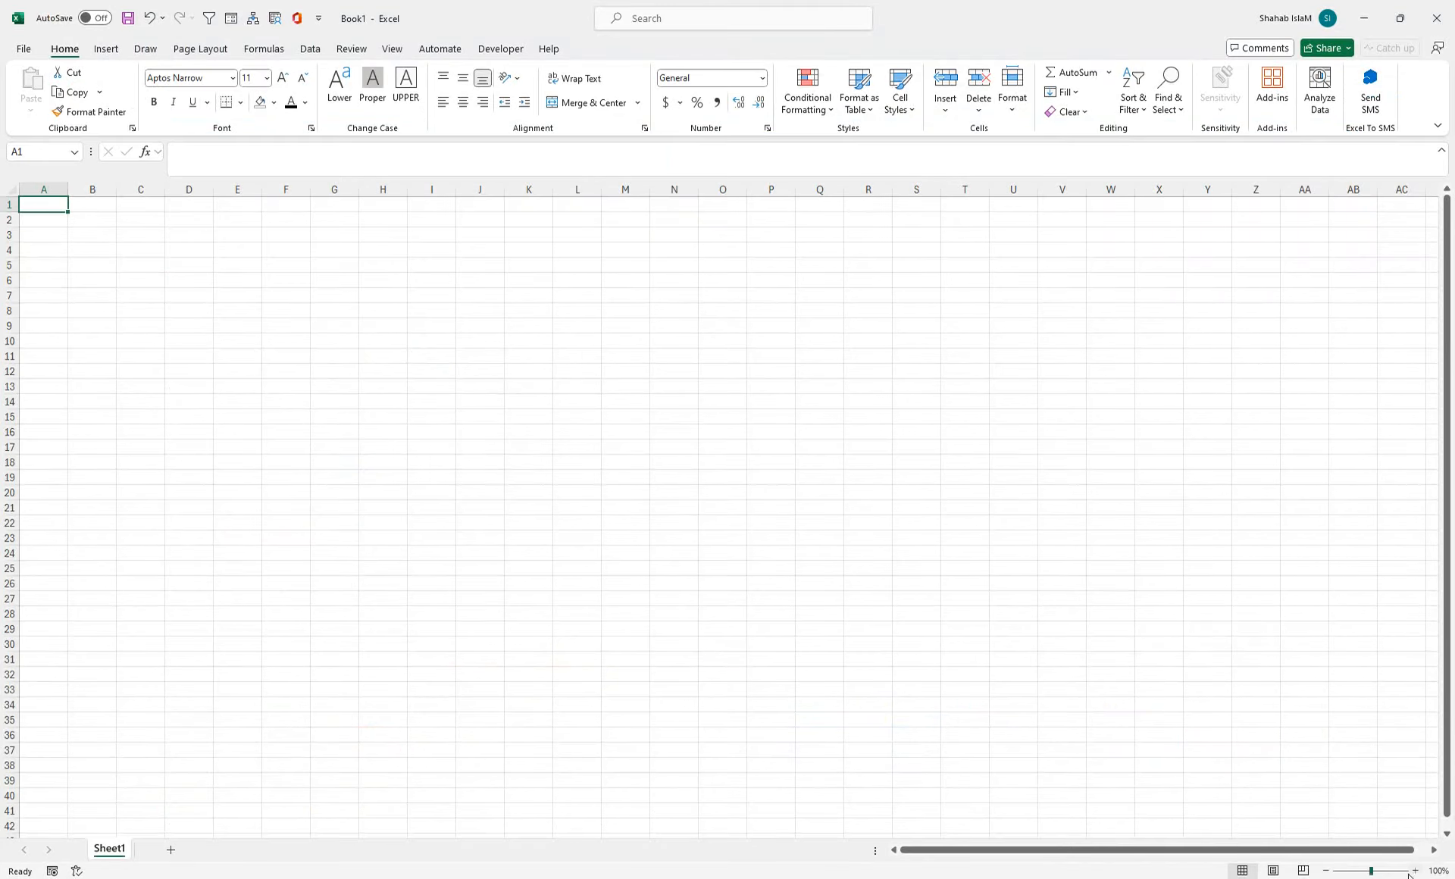
- Rename the first worksheet bUDGET and add a second worksheet named Inventory
scroll(727, 492, up, 10)
double_click(109, 849)
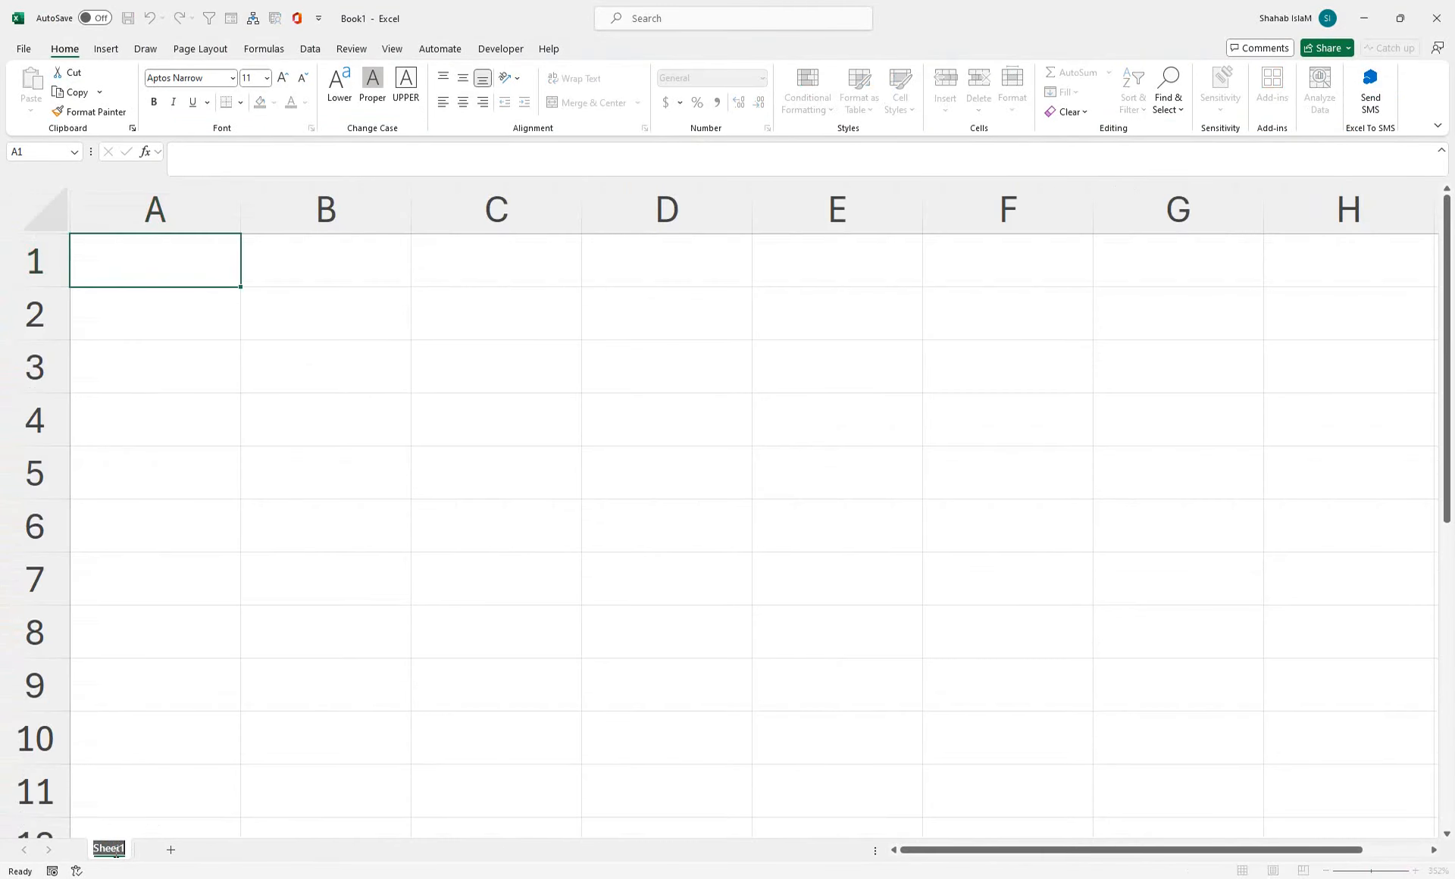
text(bUDGET)
click(167, 851)
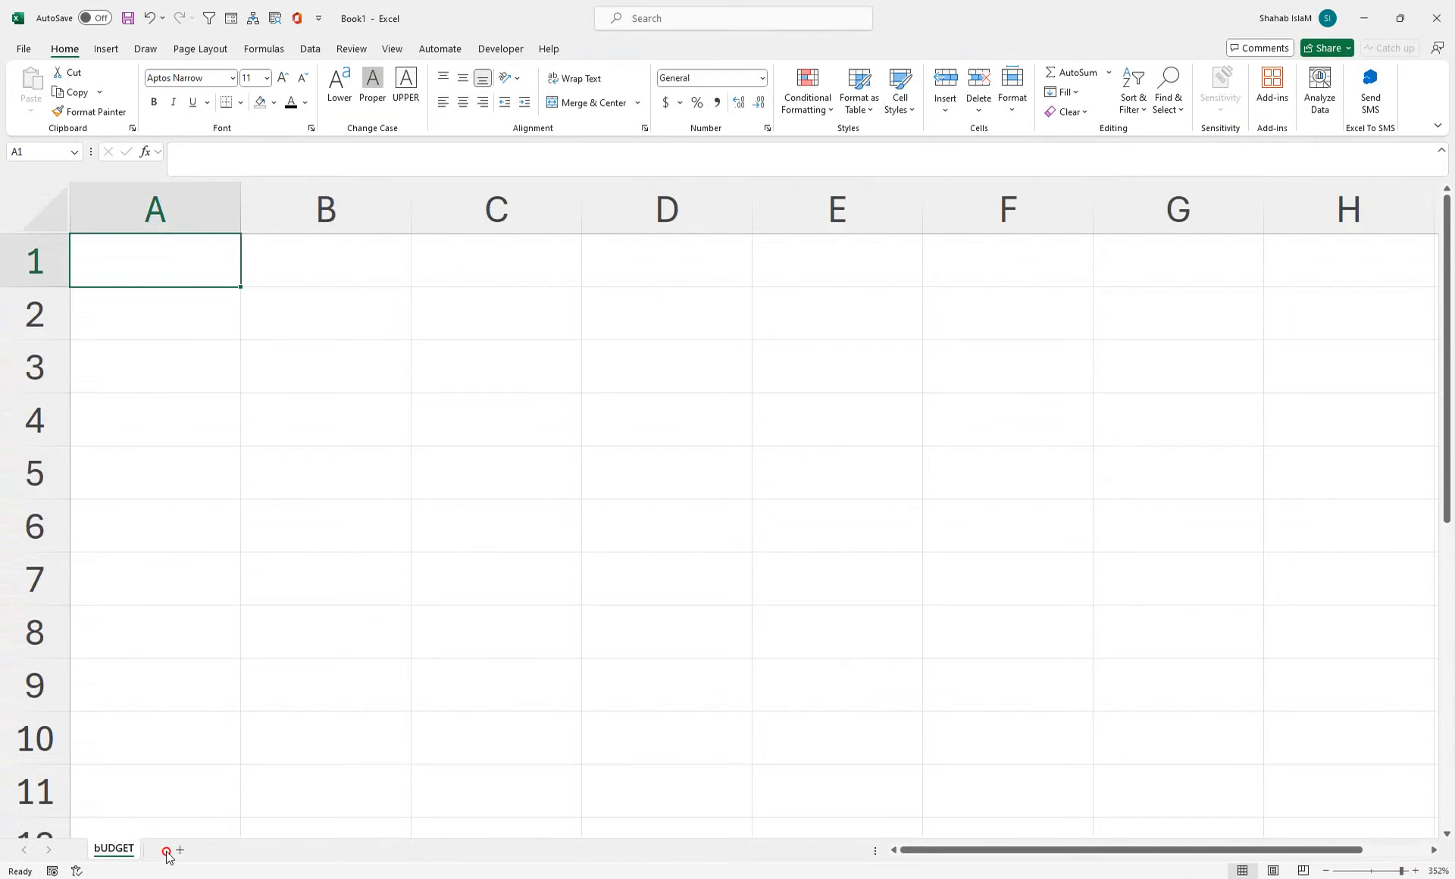
double_click(177, 850)
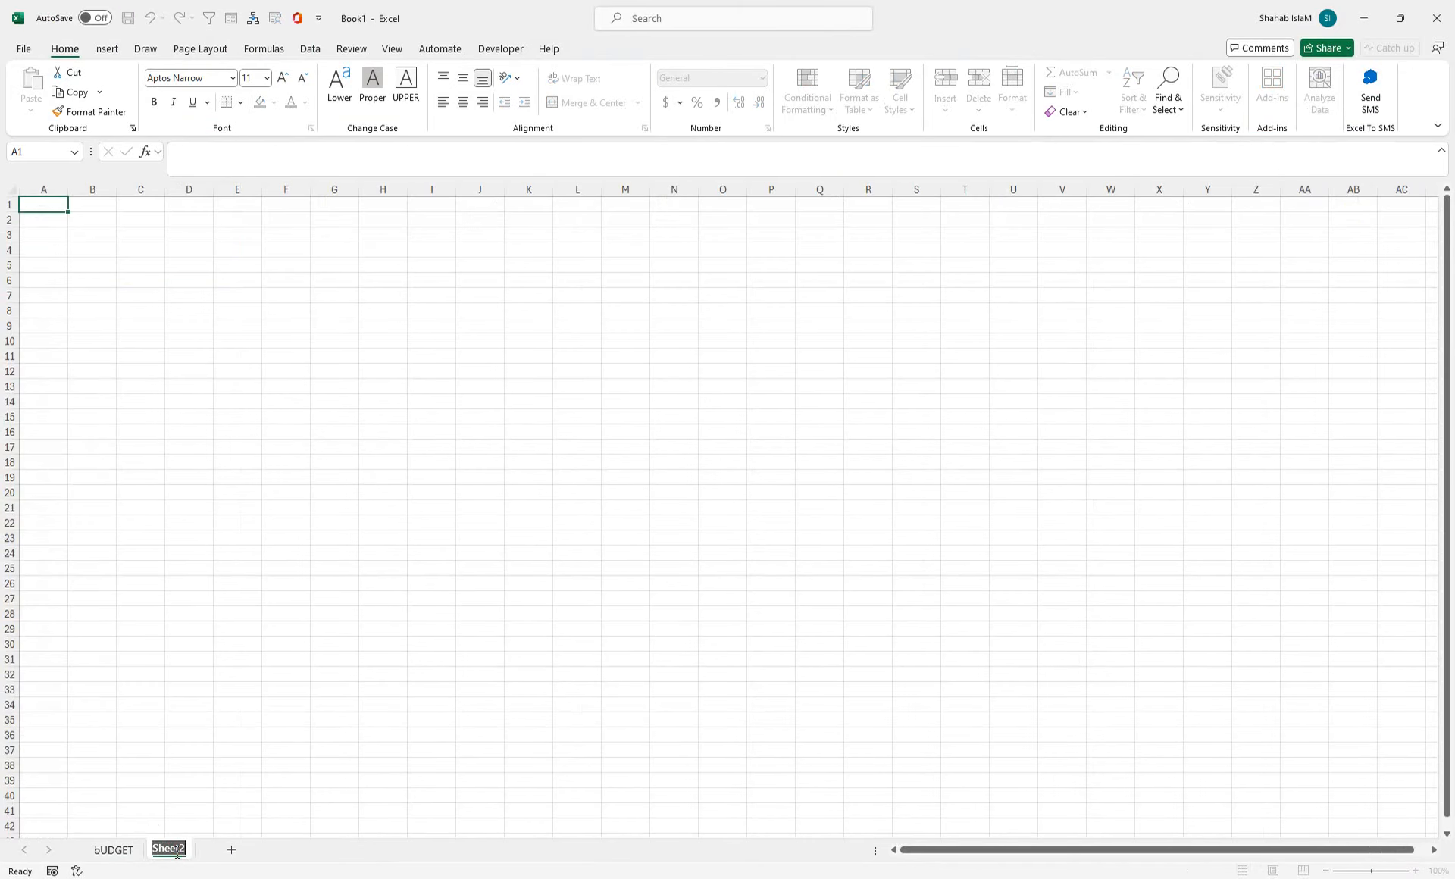
text(Inventory)
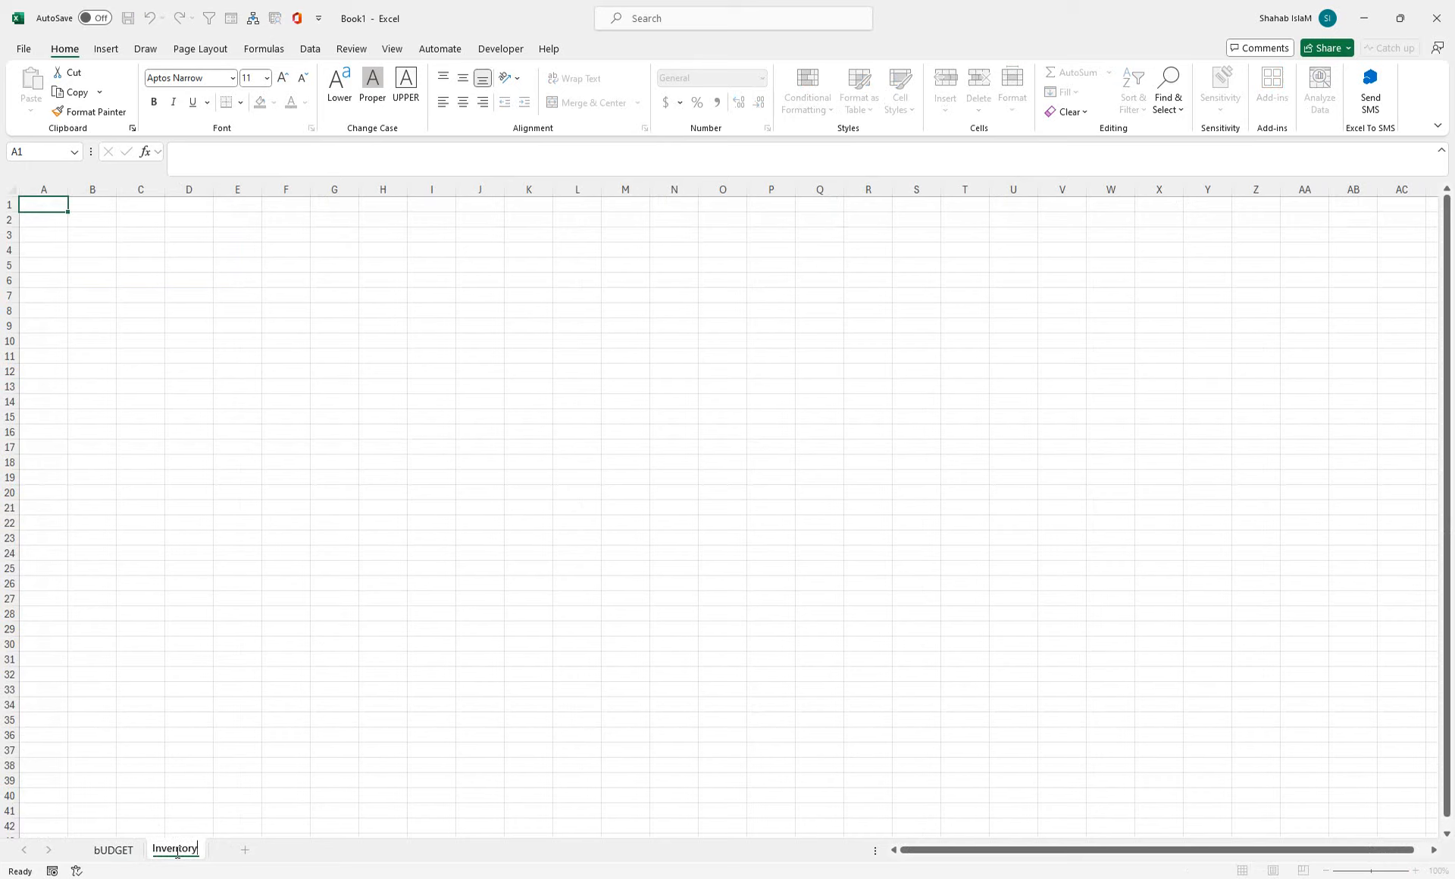
click(191, 750)
- On the bUDGET sheet, enter the headers Category, Detail and Amount in cells A1 to C1
click(114, 849)
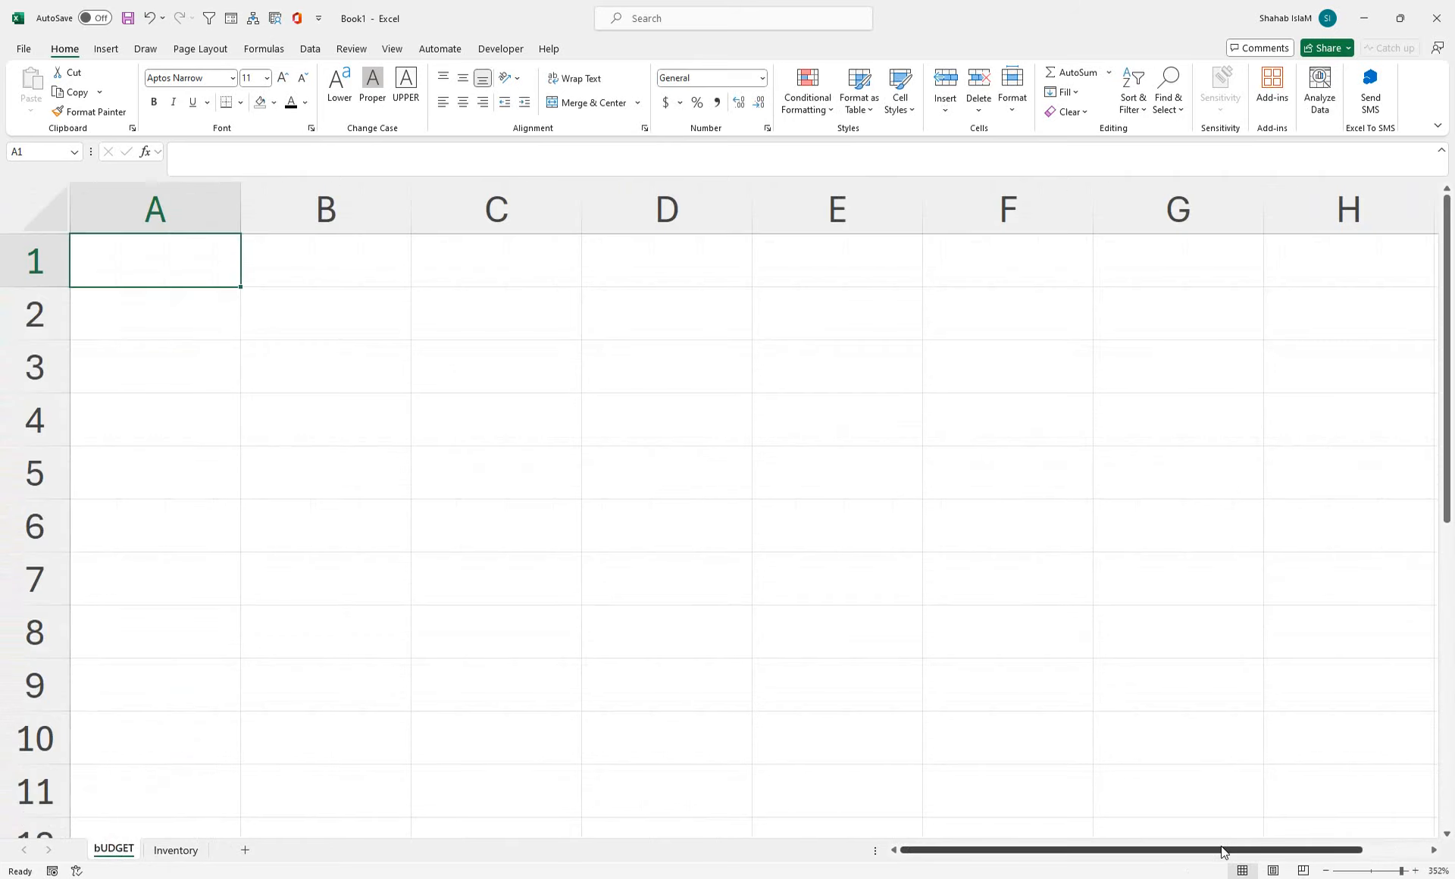
text(Ca)
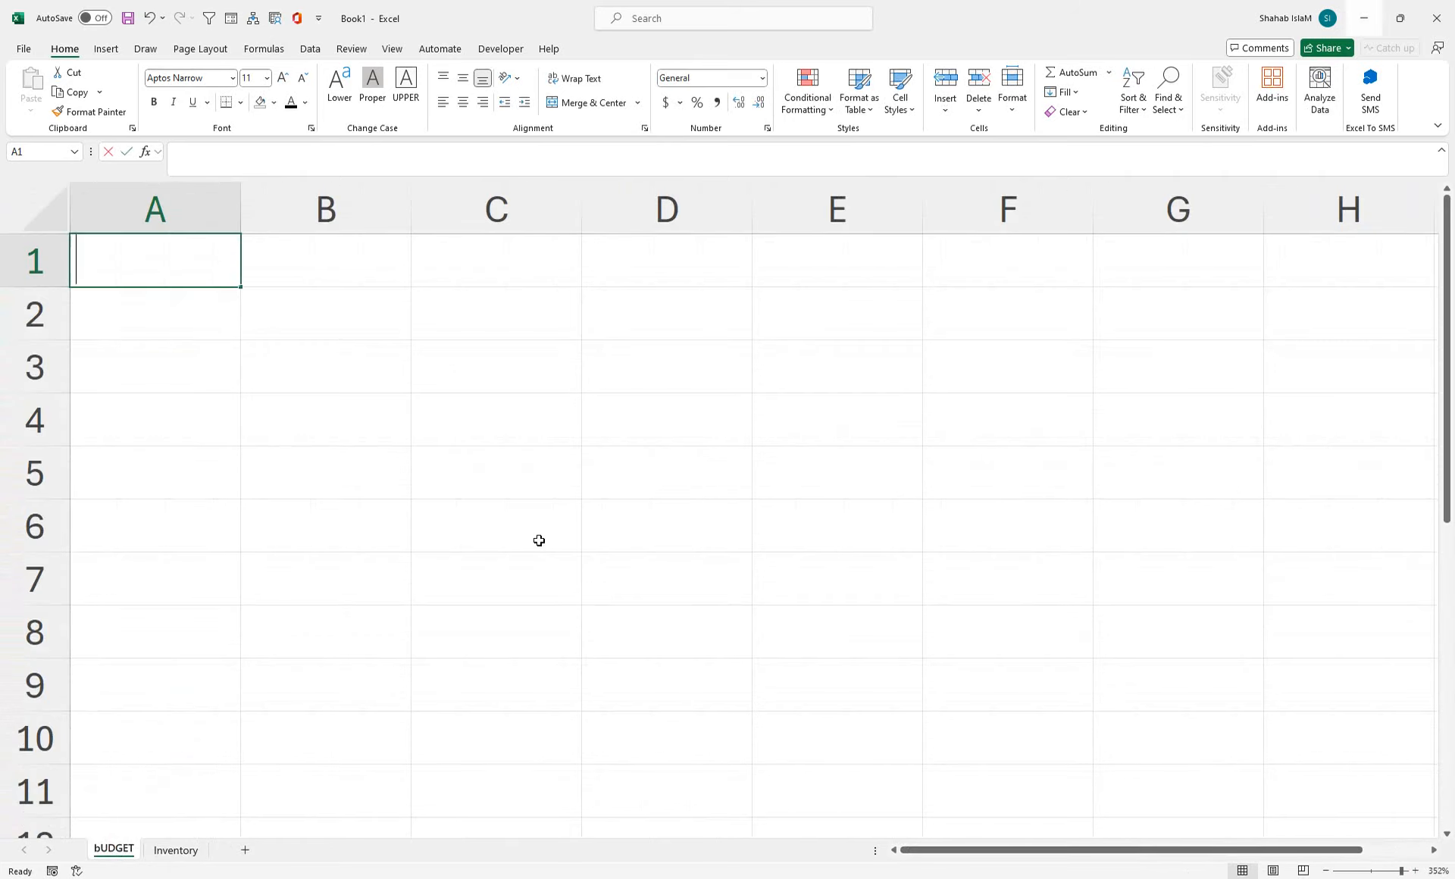
text(teg)
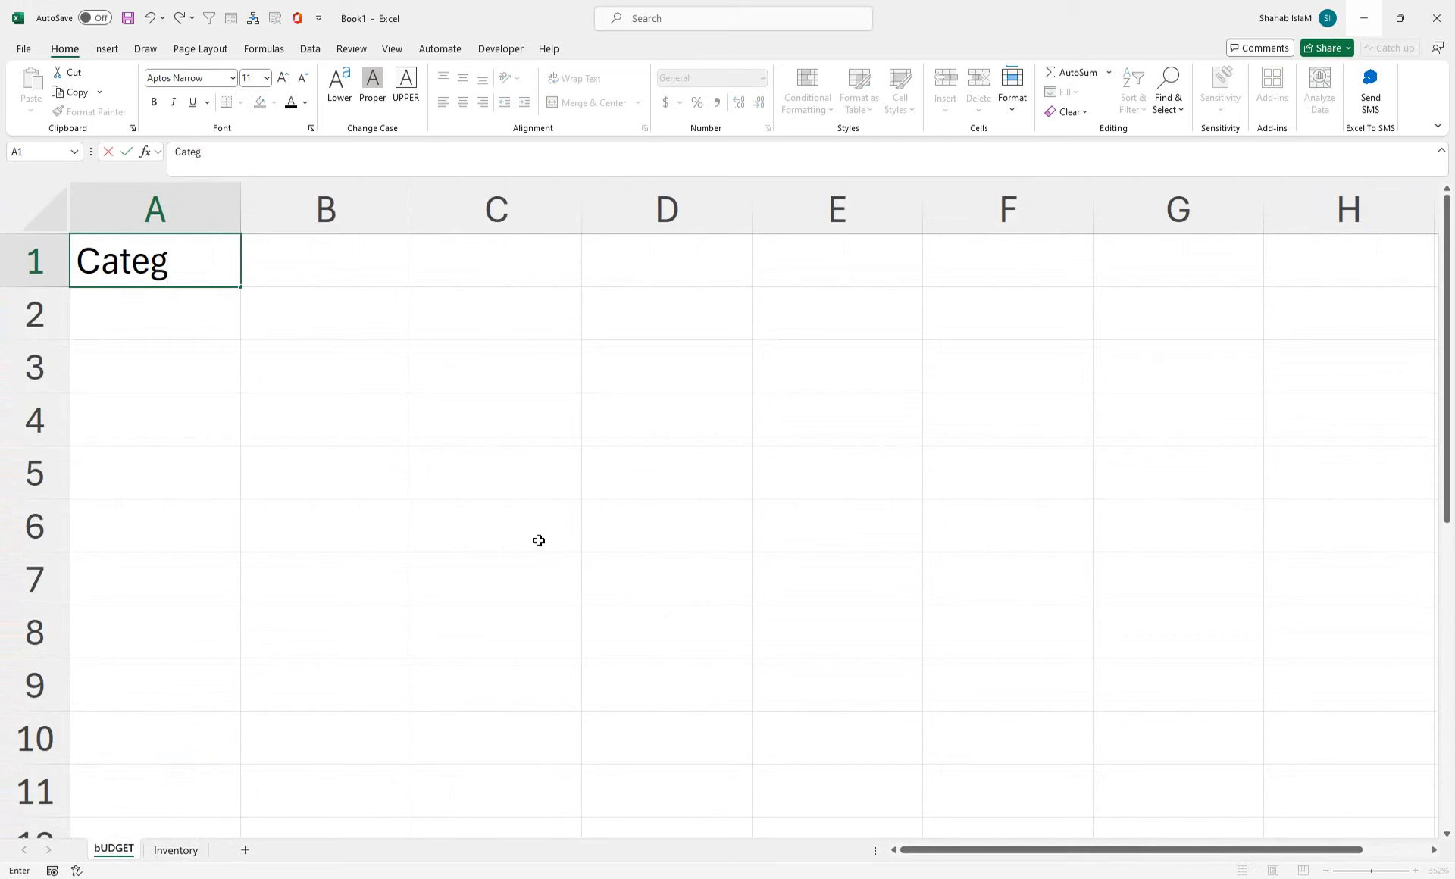
text(ory)
key(Tab)
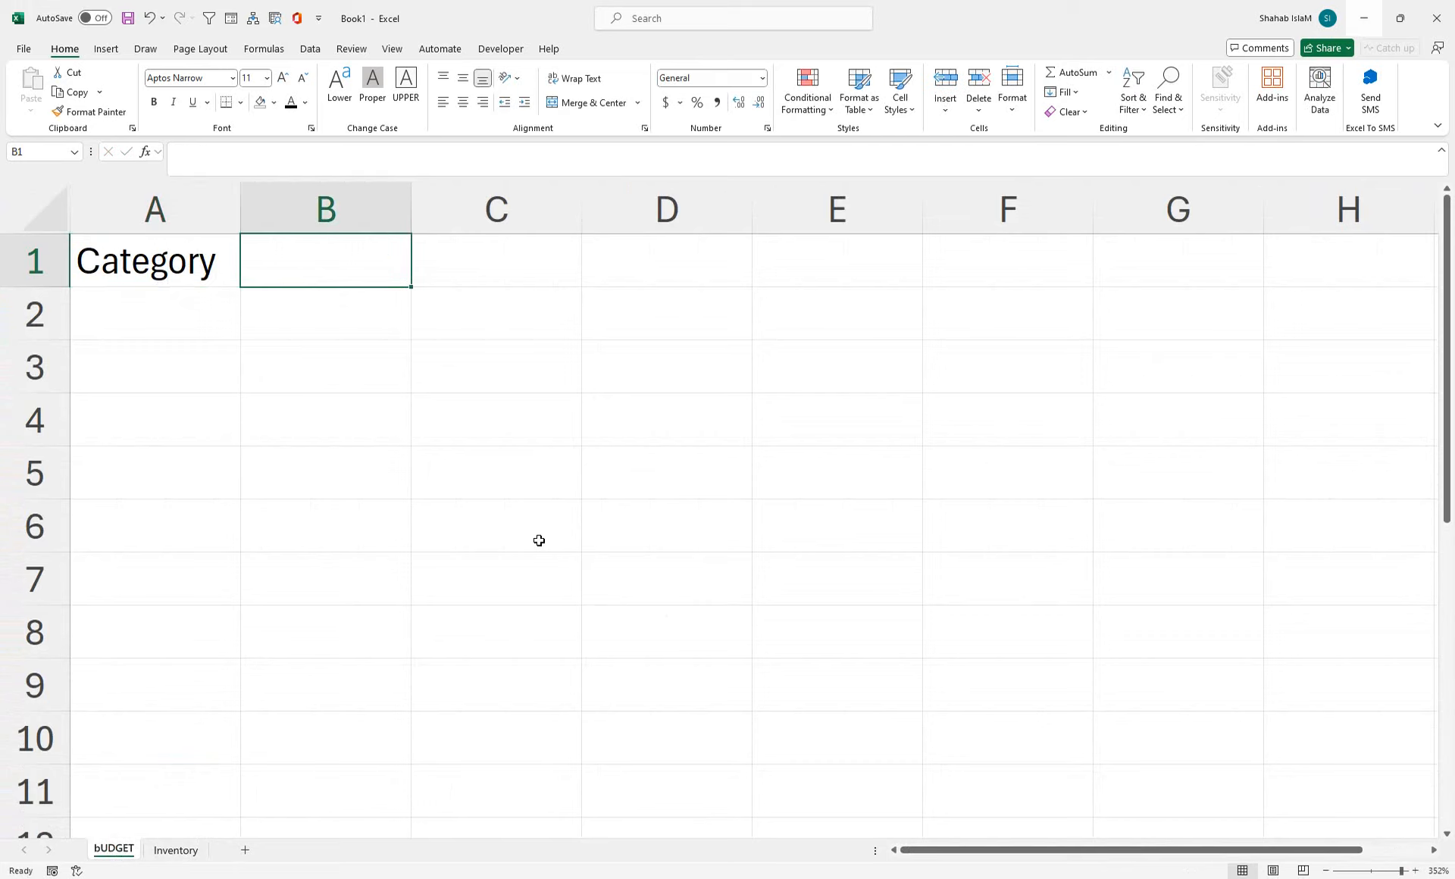
text(Detail)
key(Tab)
text(Amount)
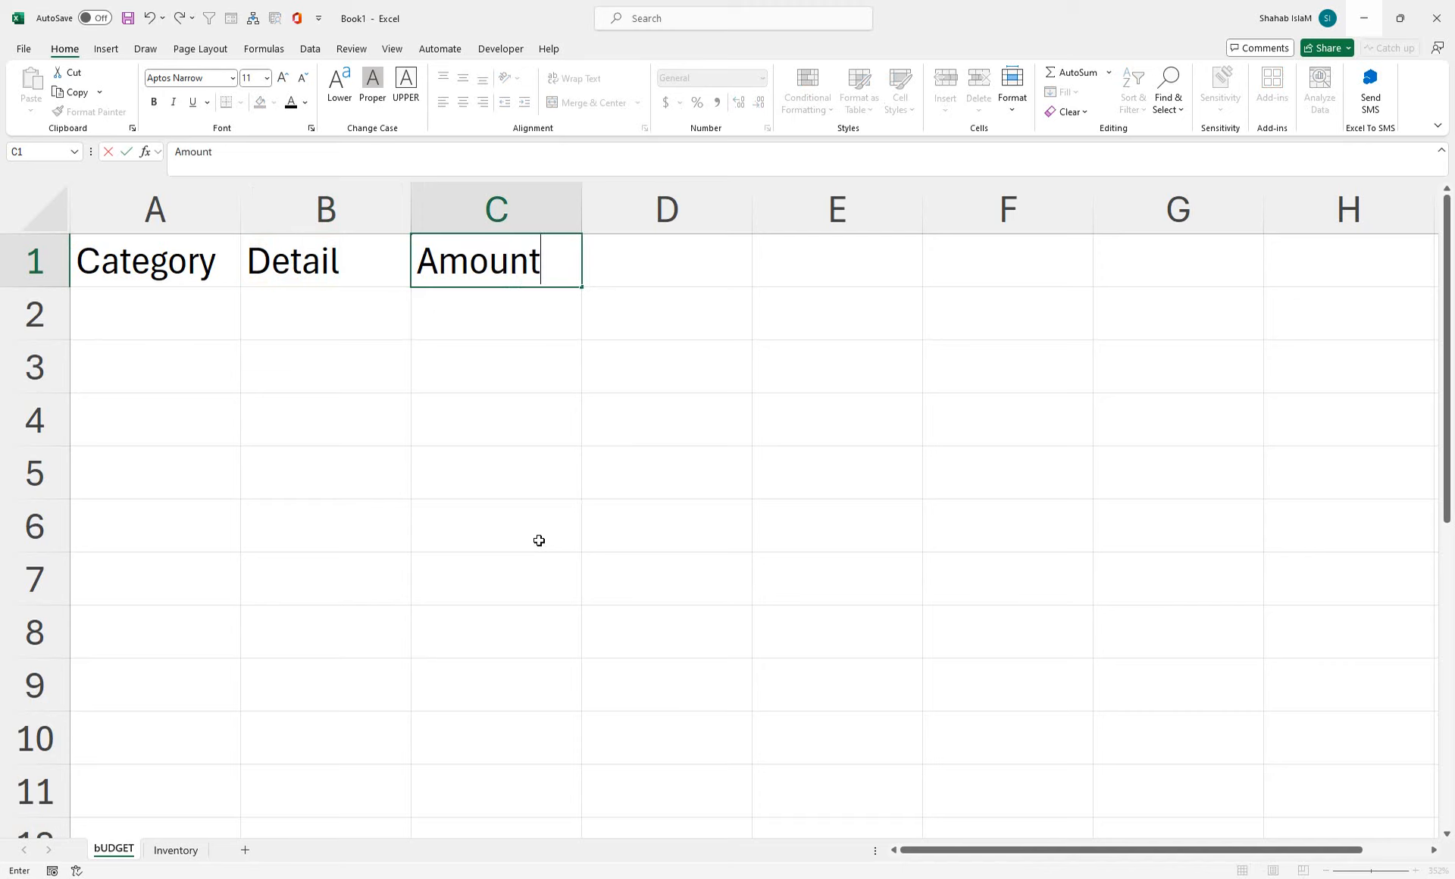
key(Tab)
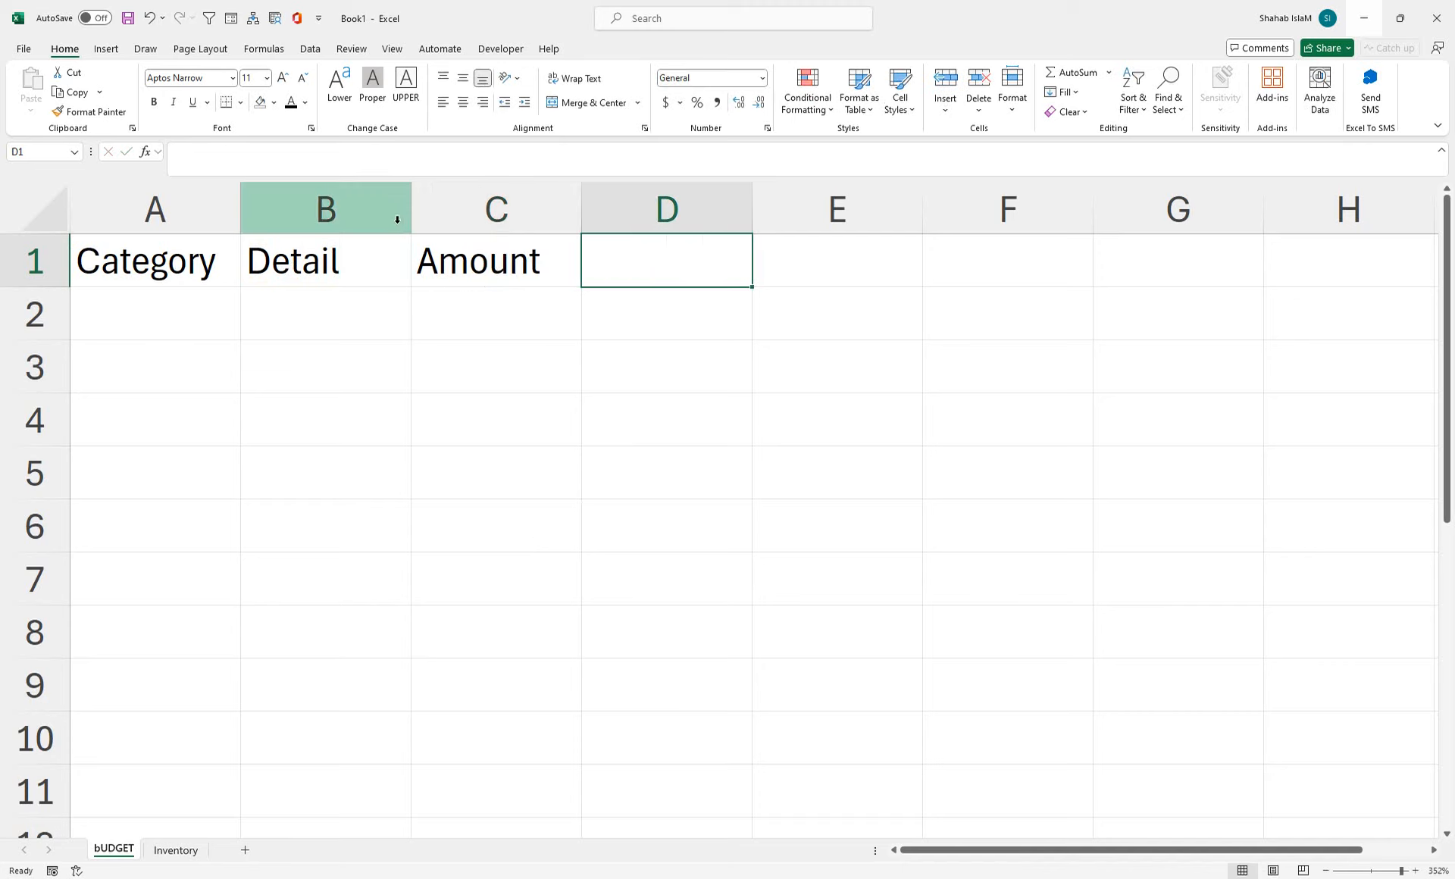
- Widen columns A and B and make header row 1 slightly taller
drag(410, 214, 552, 214)
drag(240, 194, 322, 211)
drag(14, 290, 15, 299)
- Make the headers in A1:C1 bold and centre them horizontally and vertically
drag(178, 286, 672, 286)
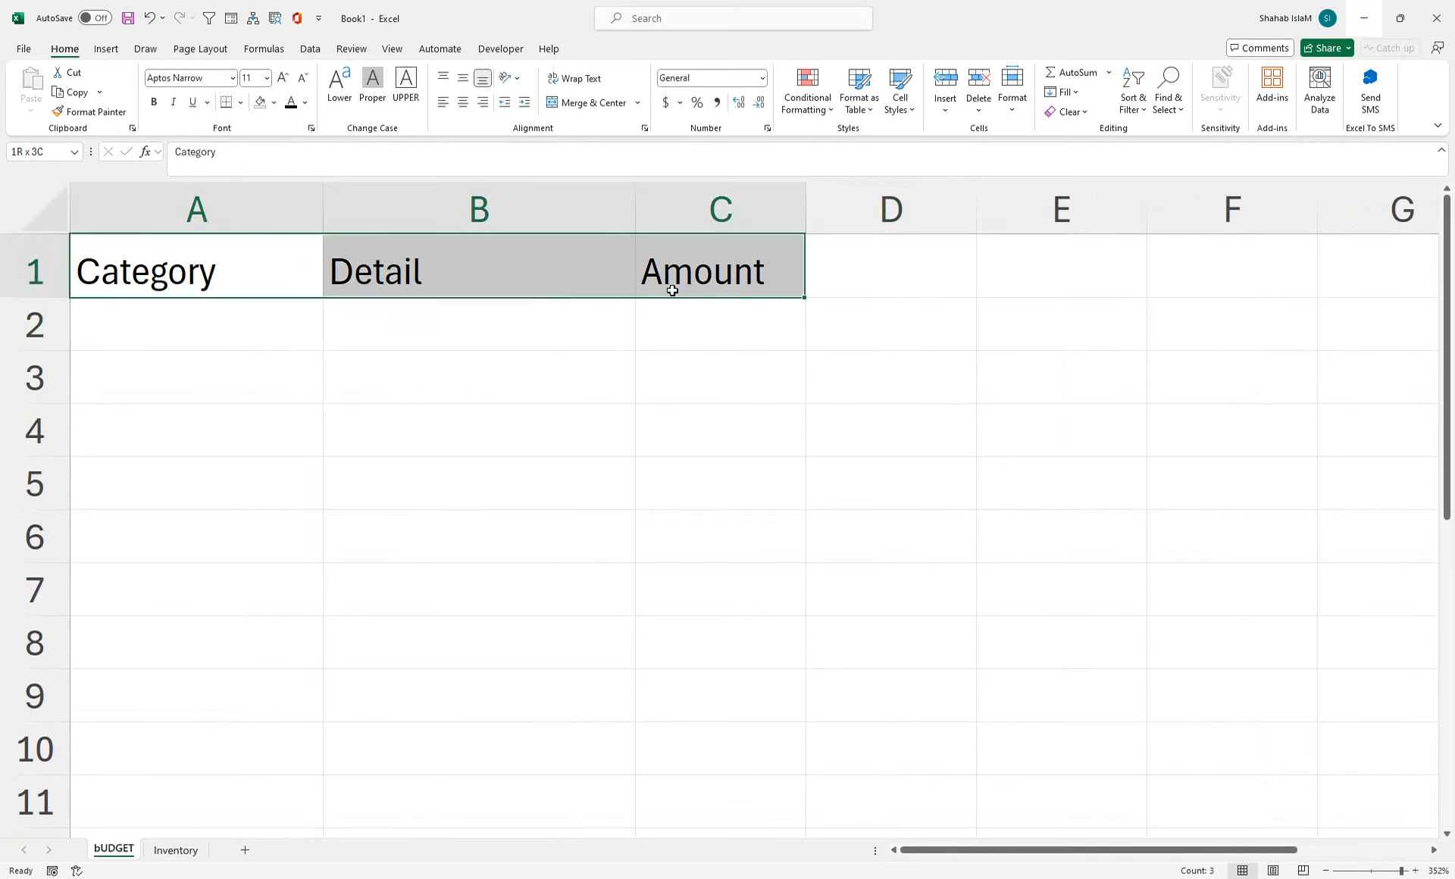
click(154, 101)
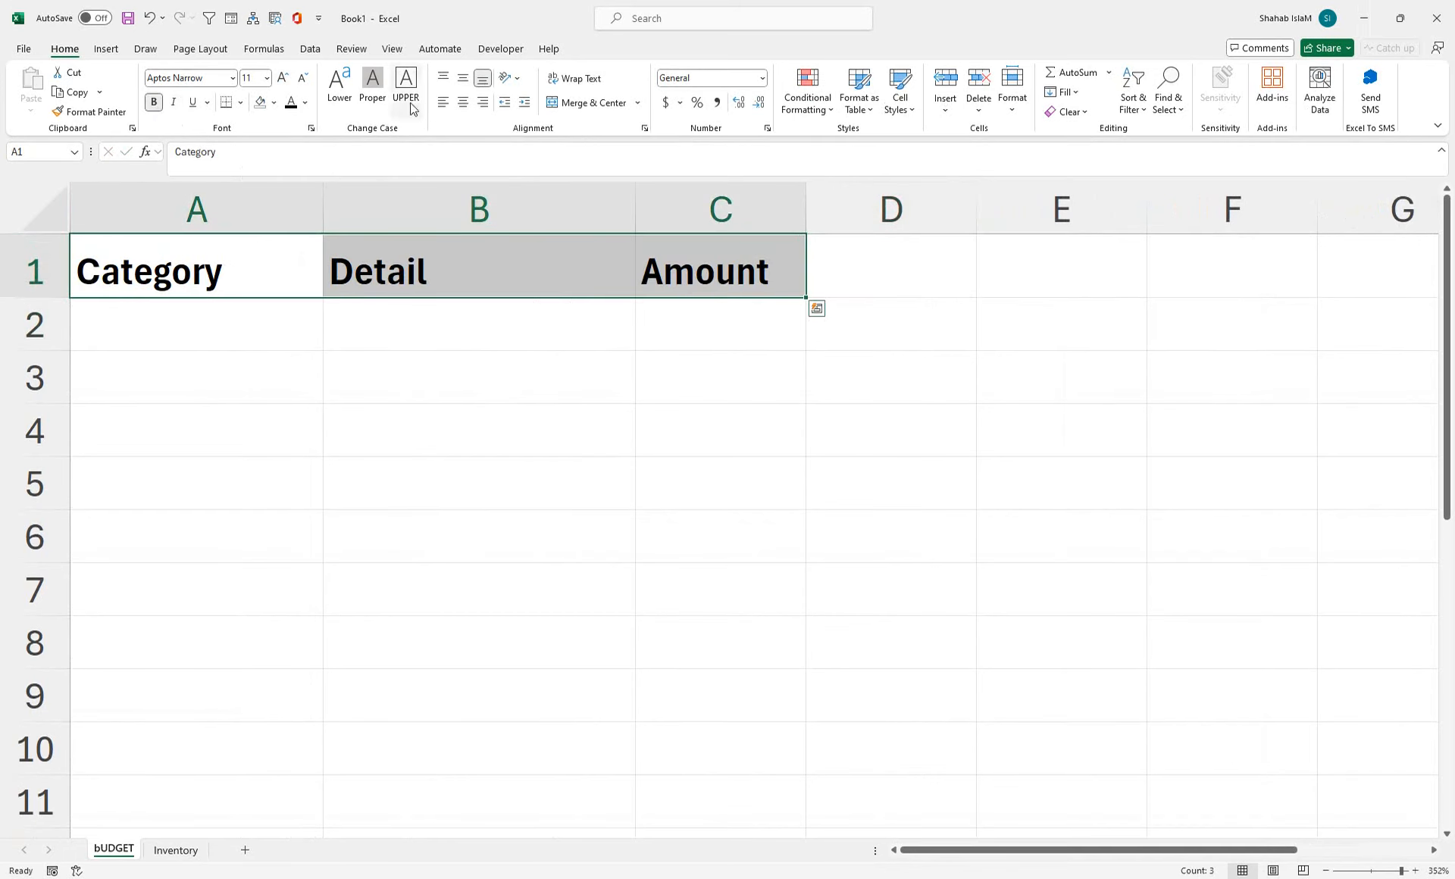
click(462, 81)
click(463, 102)
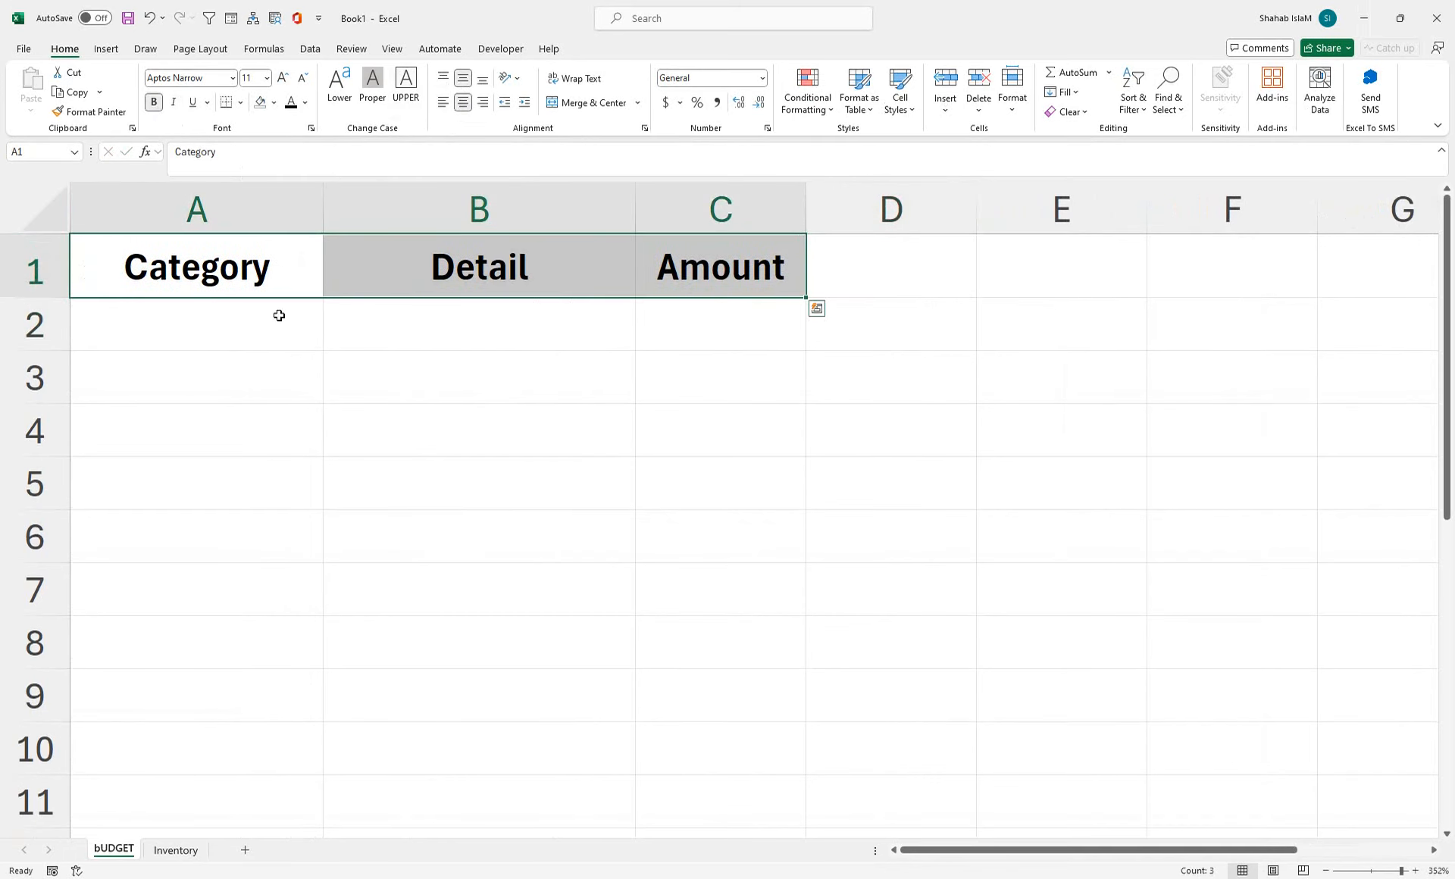
- Enter the category Food Sales in A2 and the detail Sale From Food Item in B2
click(264, 319)
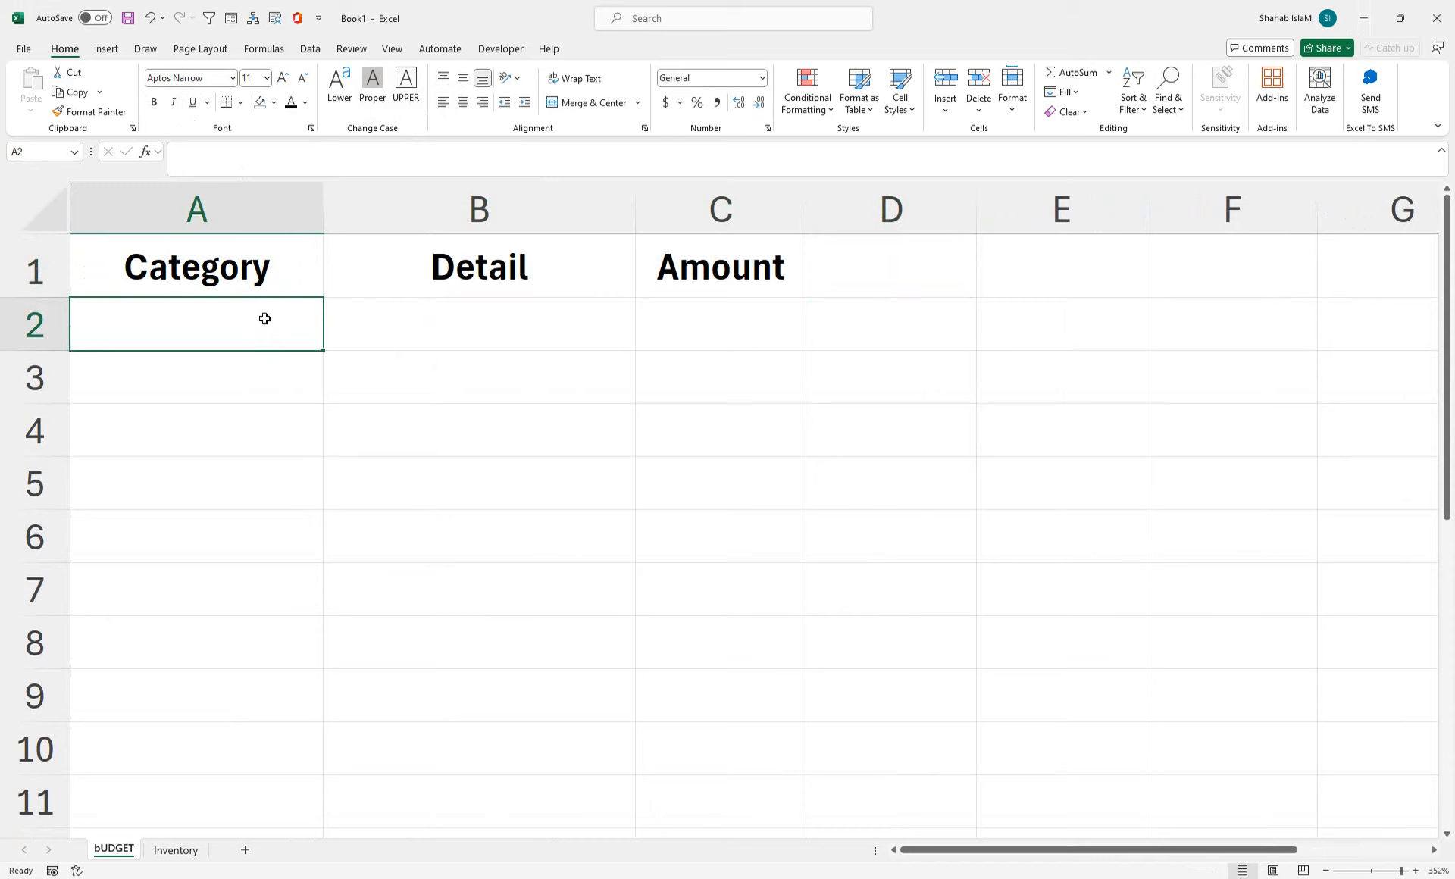
text(Food Sak)
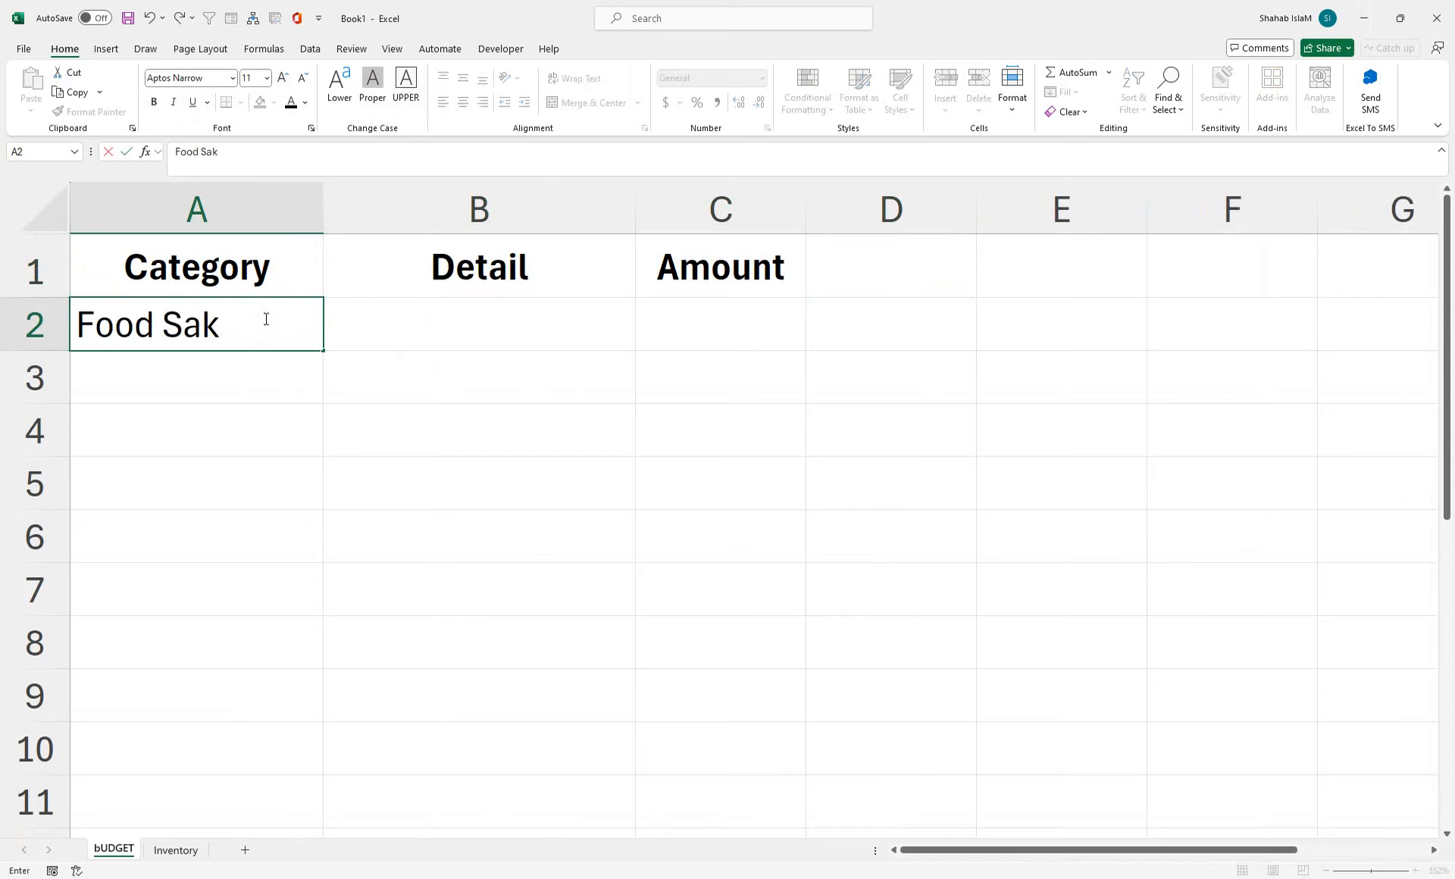
key(BackSpace)
text(les)
key(Tab)
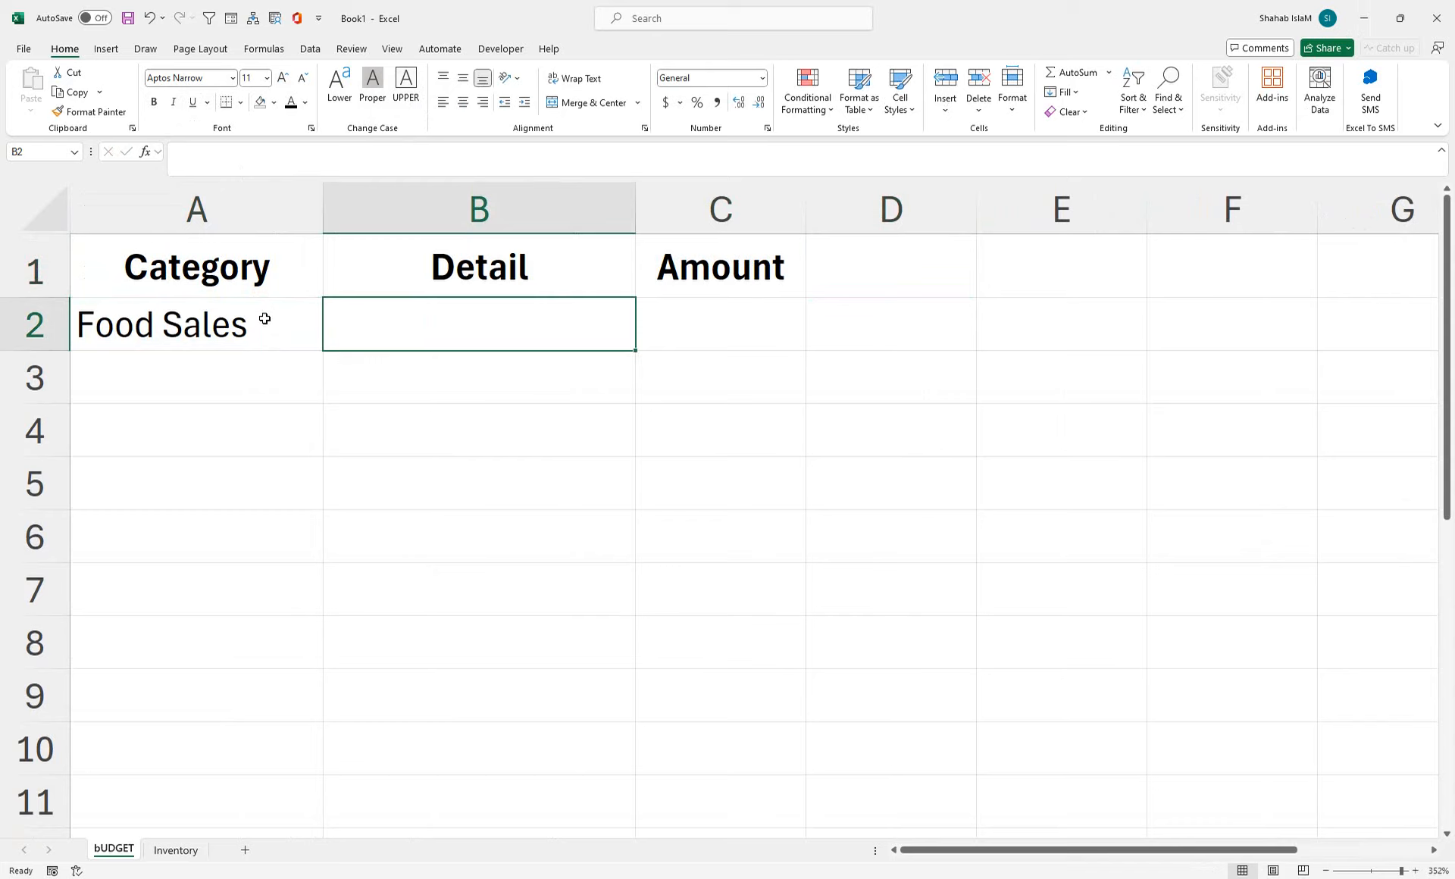
text(Sale)
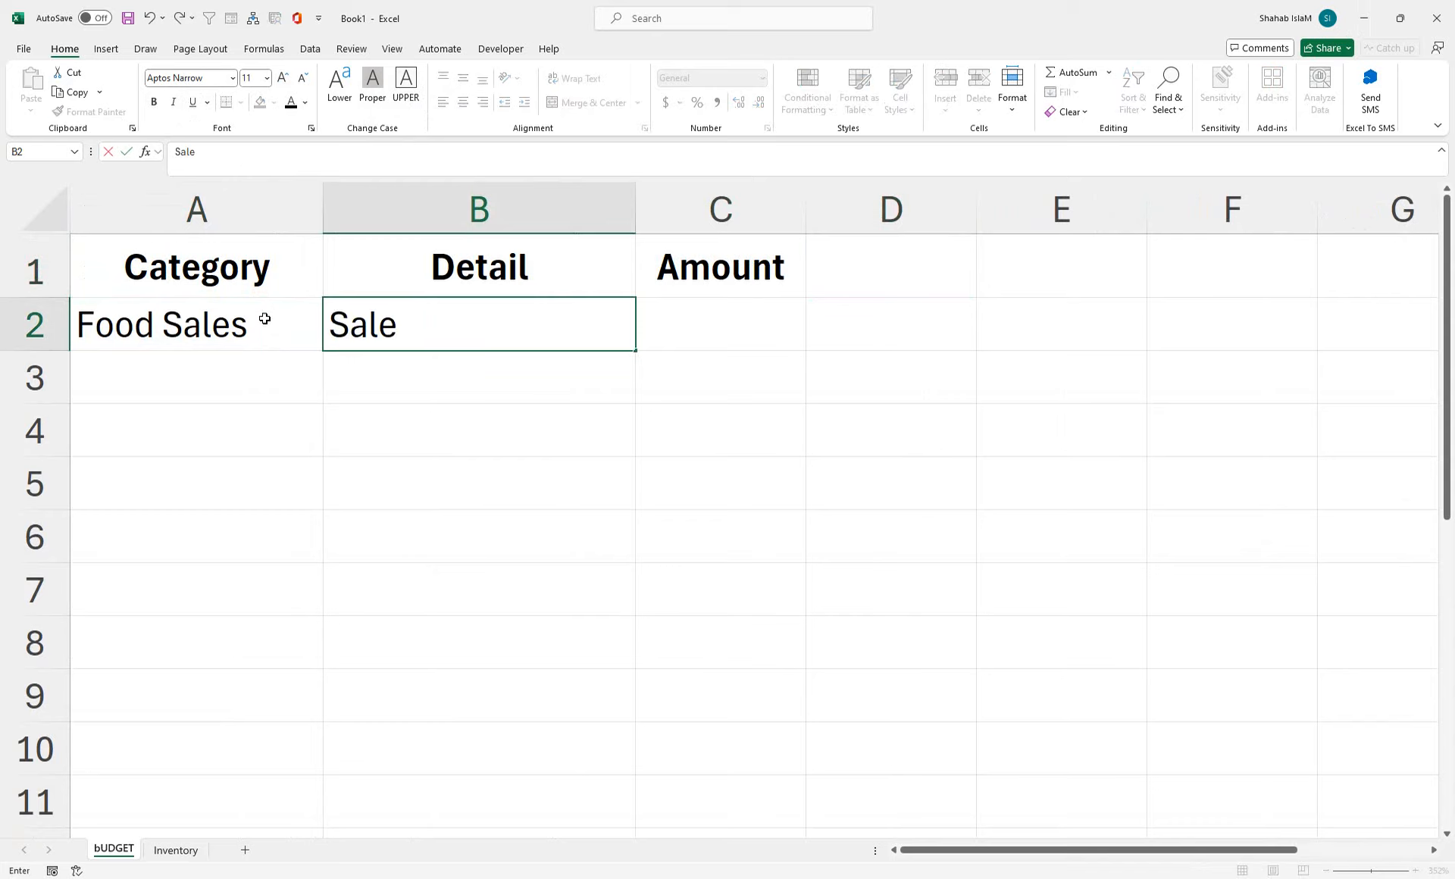
text( From F)
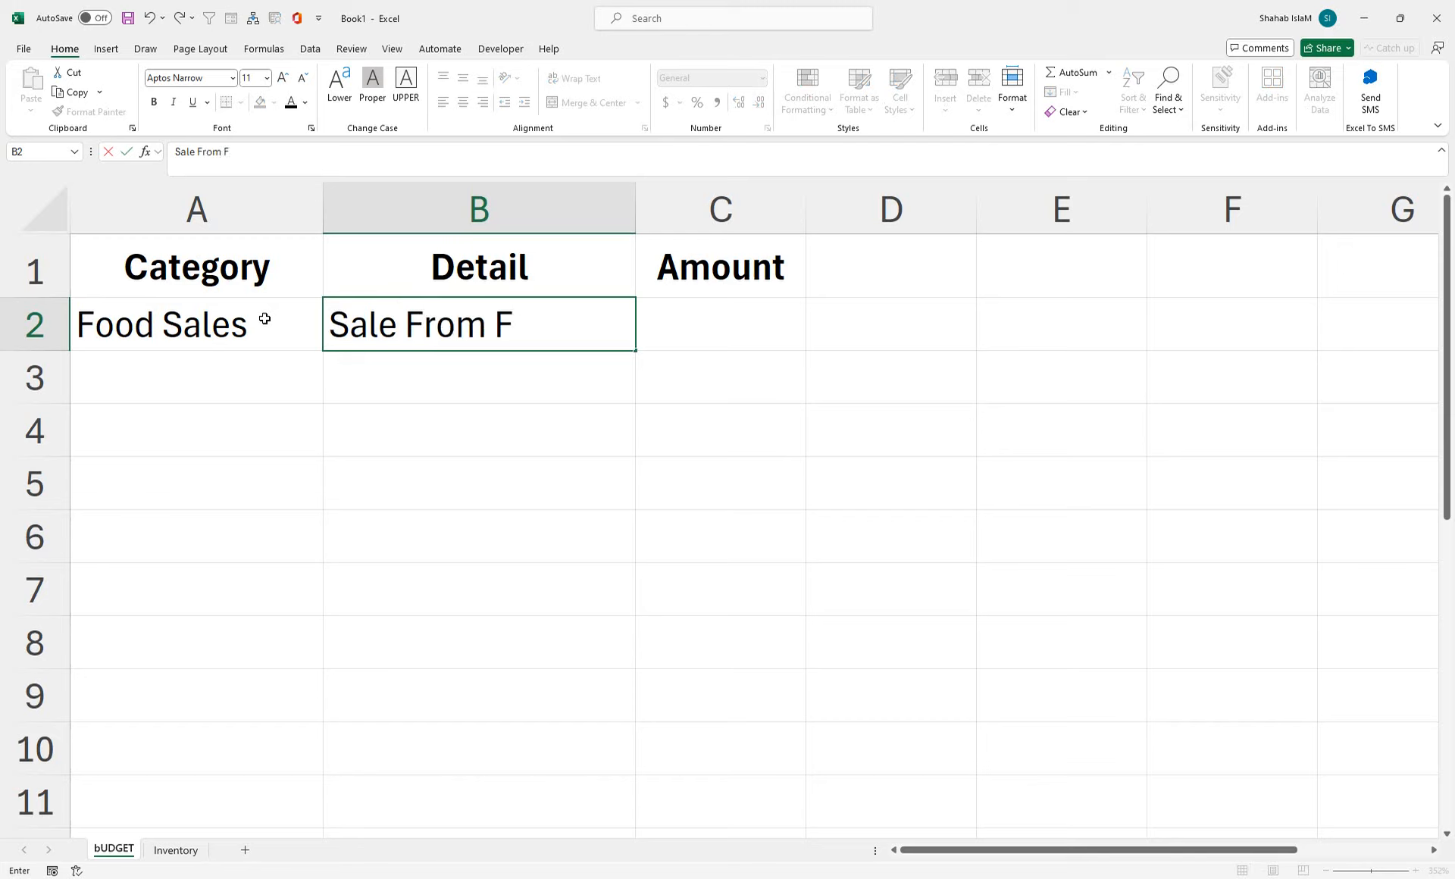
text(ood It)
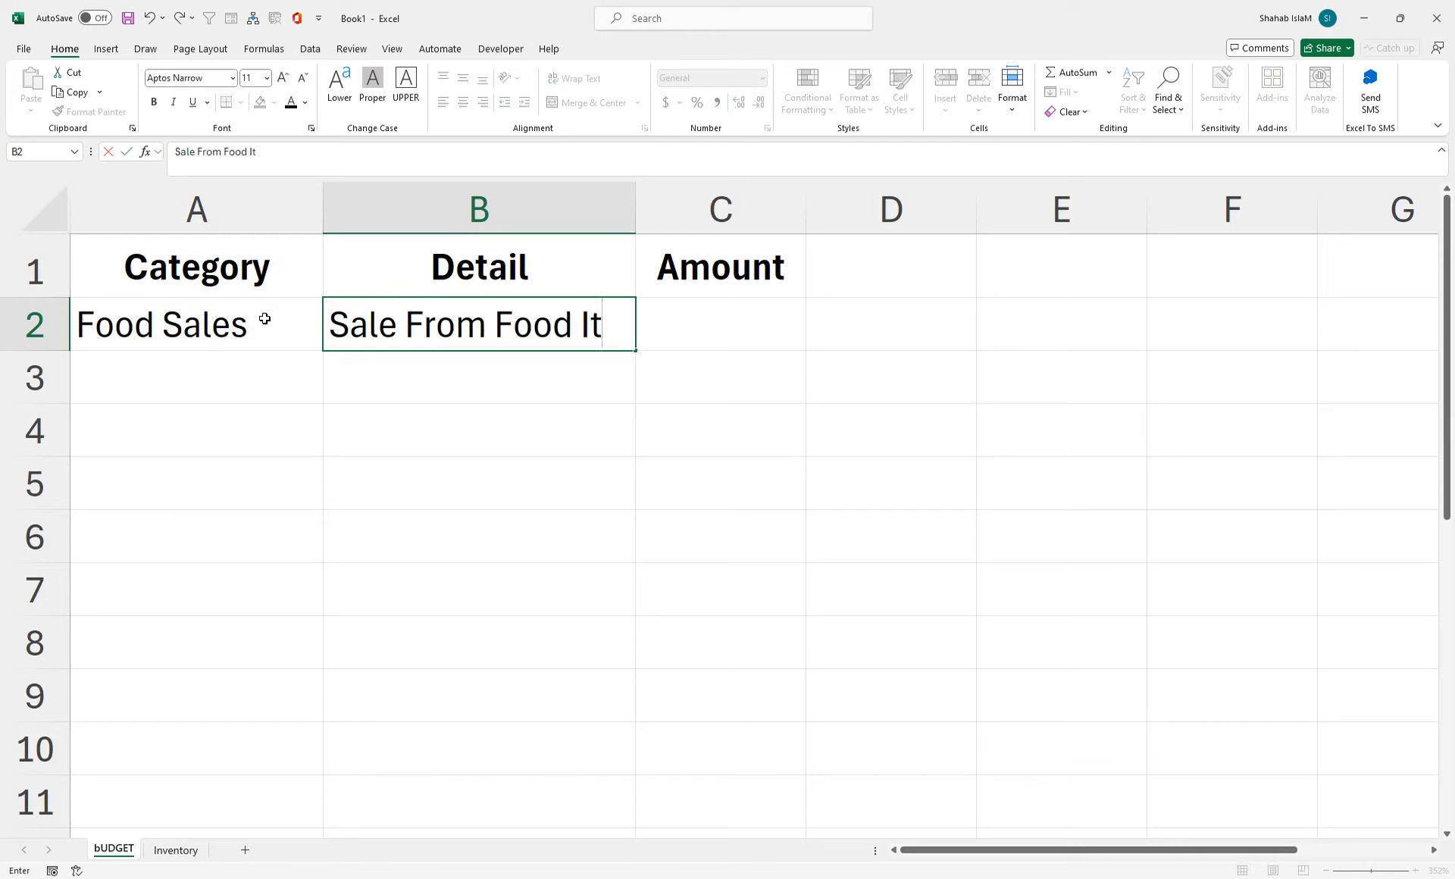
text(em)
key(Return)
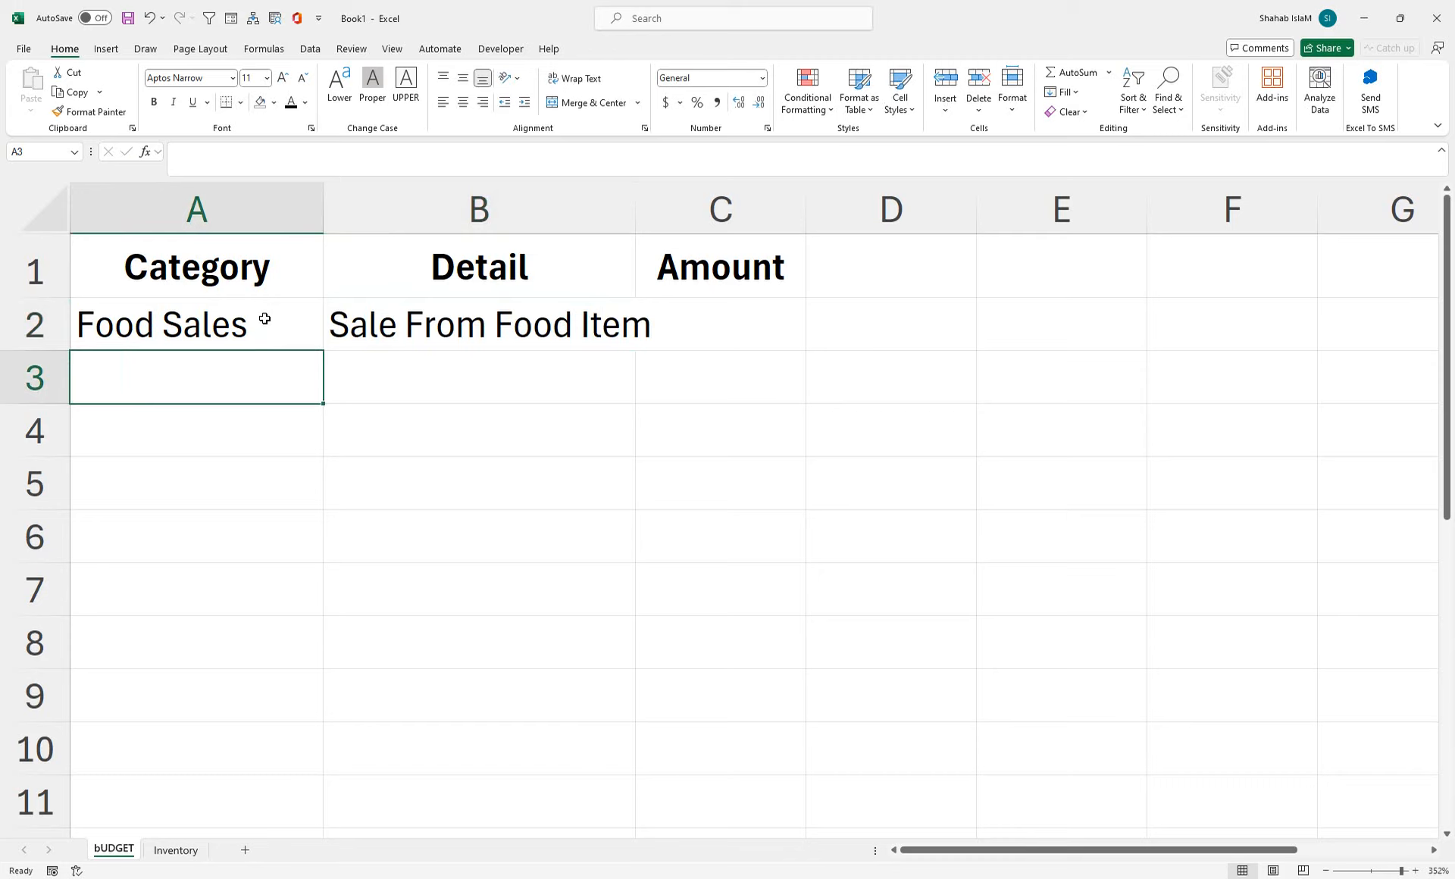
- Enter 10000 as the Food Sales amount in C2
key(Up)
key(Right)
key(Right)
text(1)
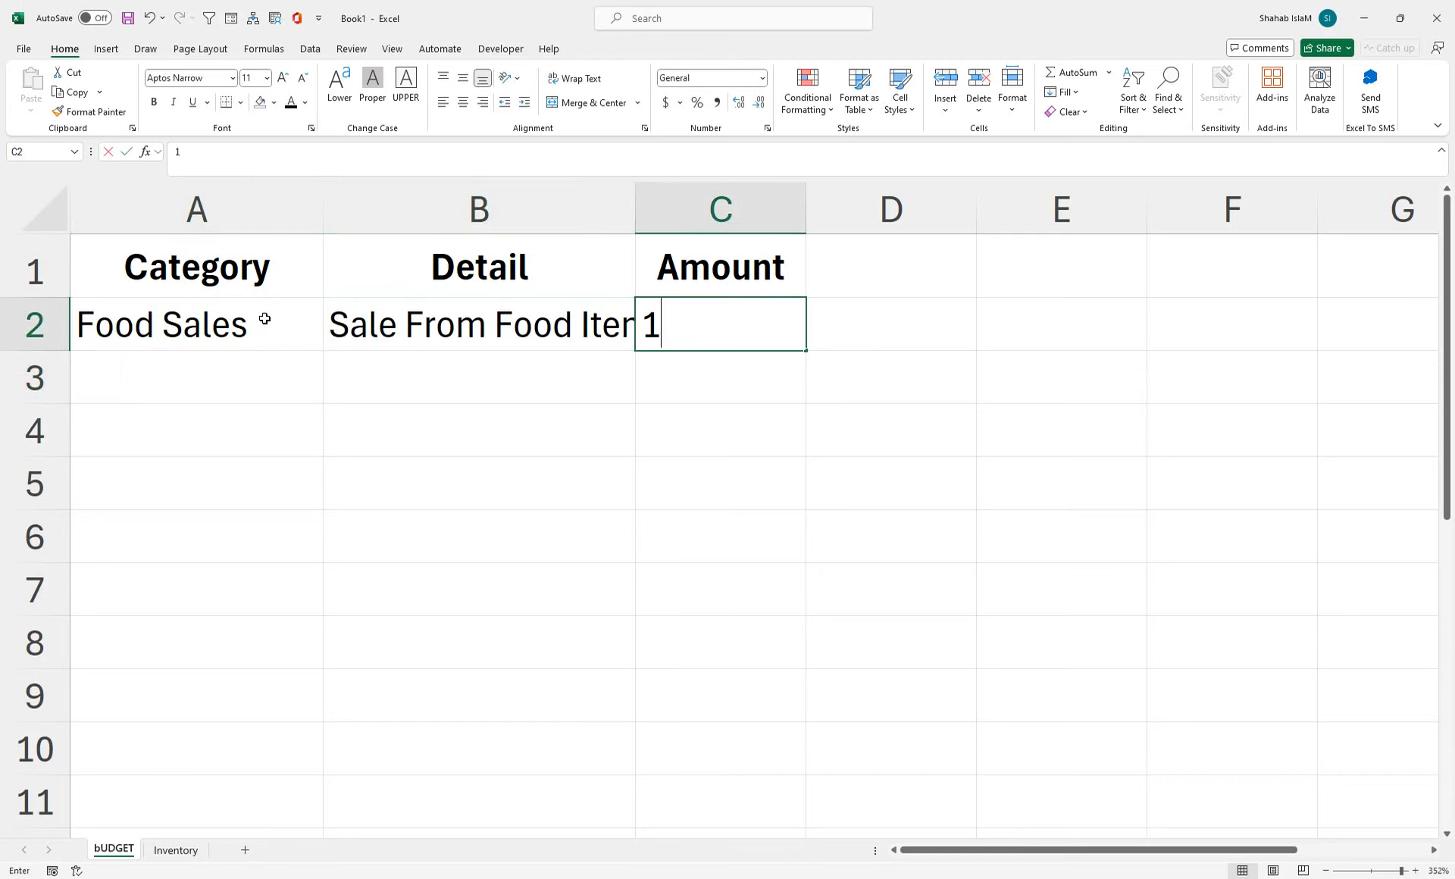
text(0000)
key(Return)
- Enter the category Beverage Sale in A3 and the detail Sale From Beverage in B3
key(Left)
key(Left)
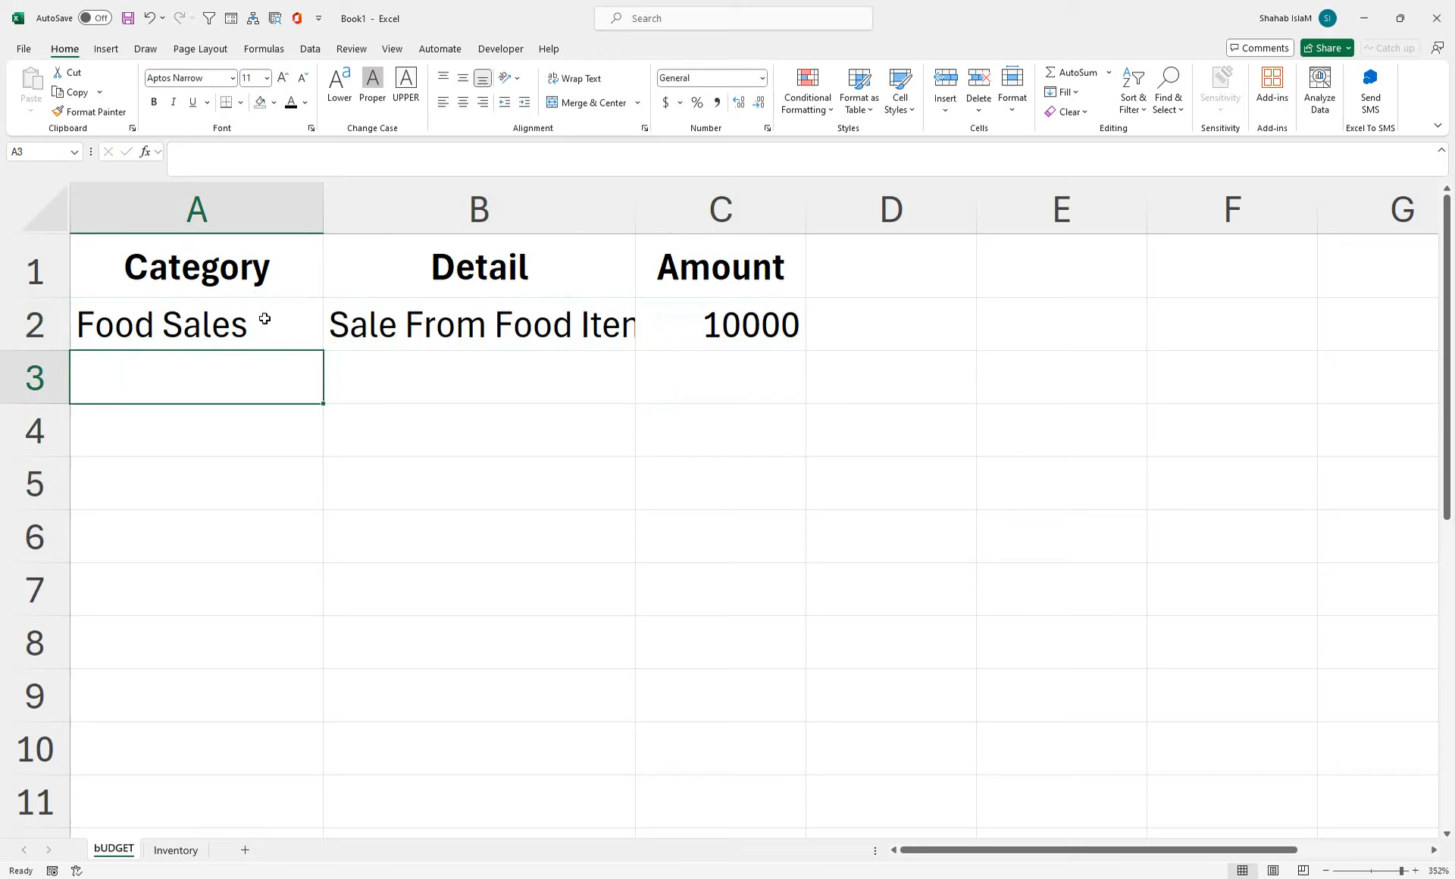
text(Beverag)
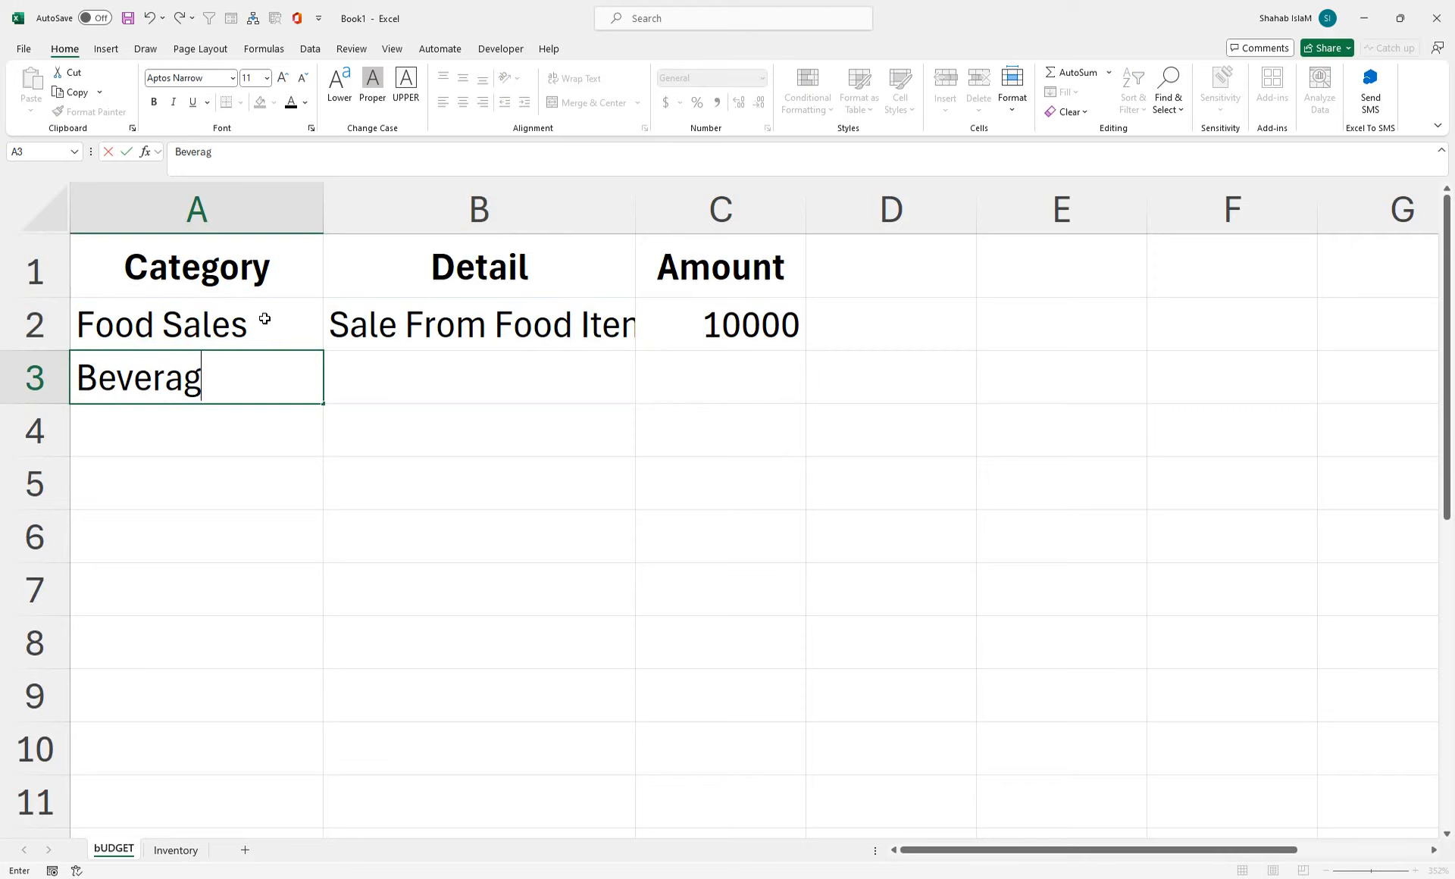
text(e)
text( Sale)
key(Tab)
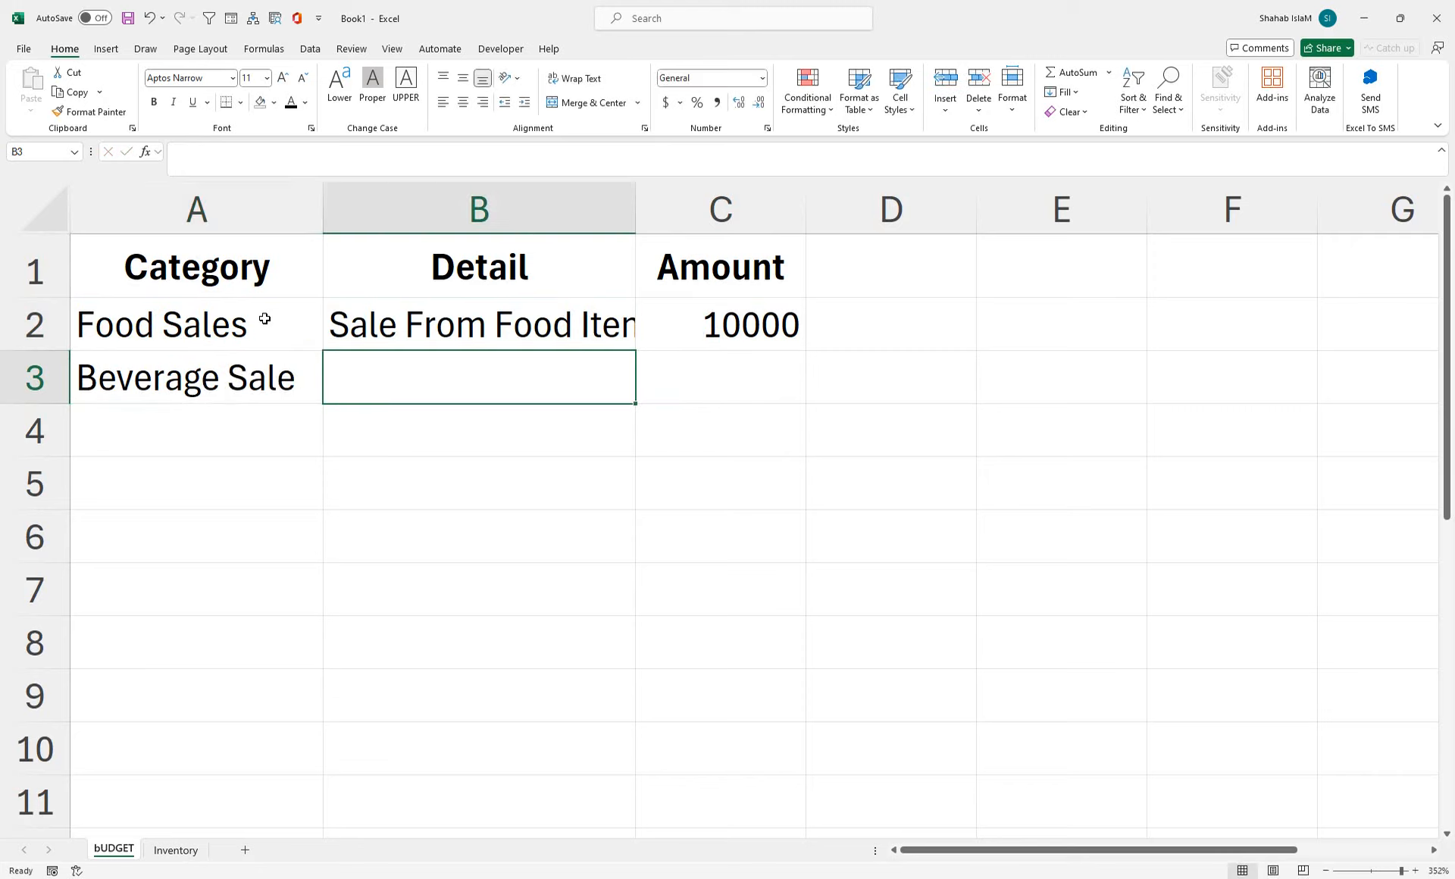
text(Sale )
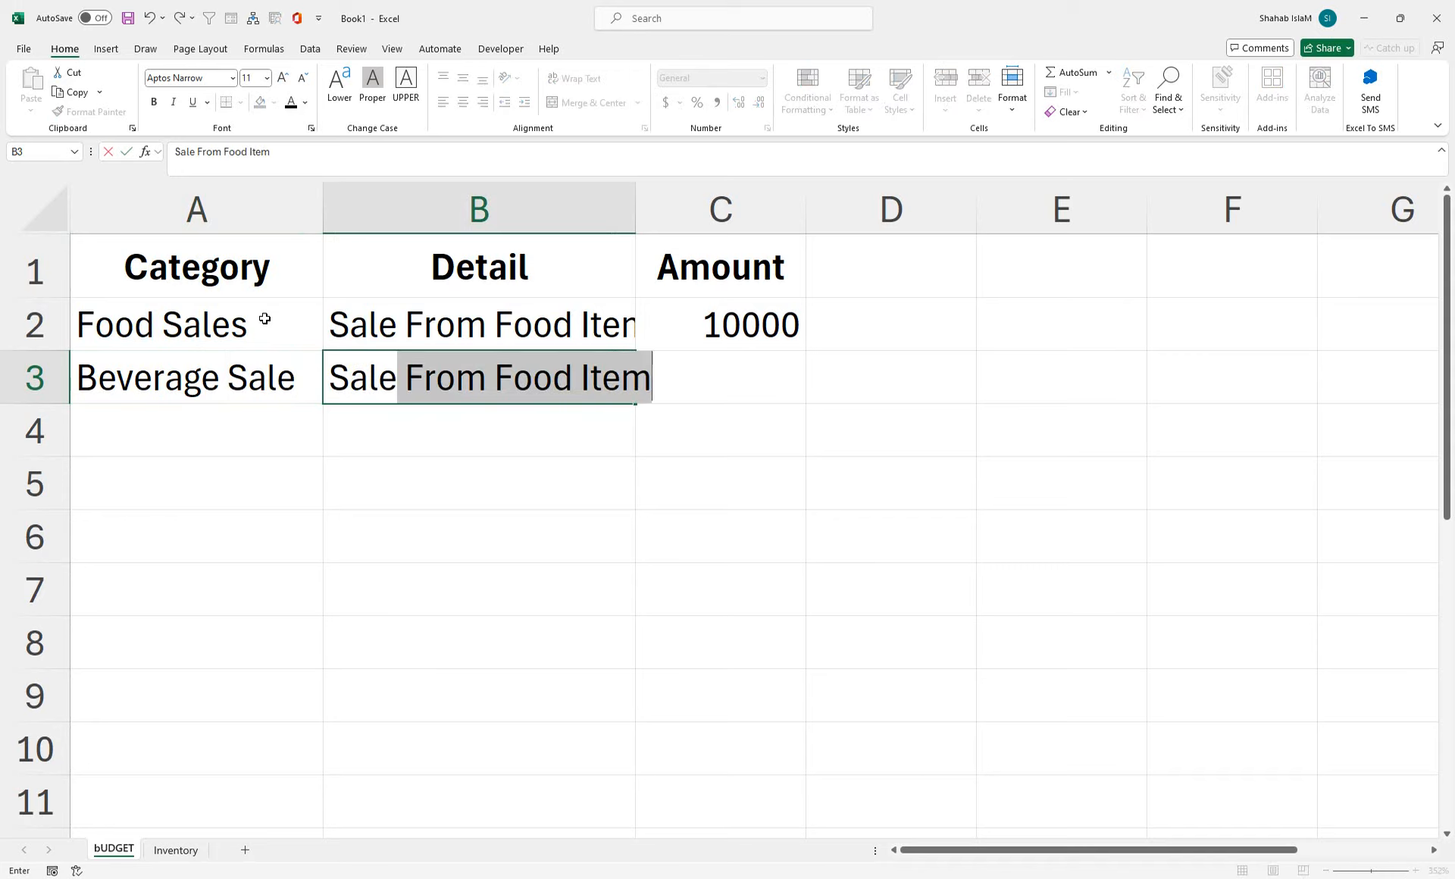
text(From )
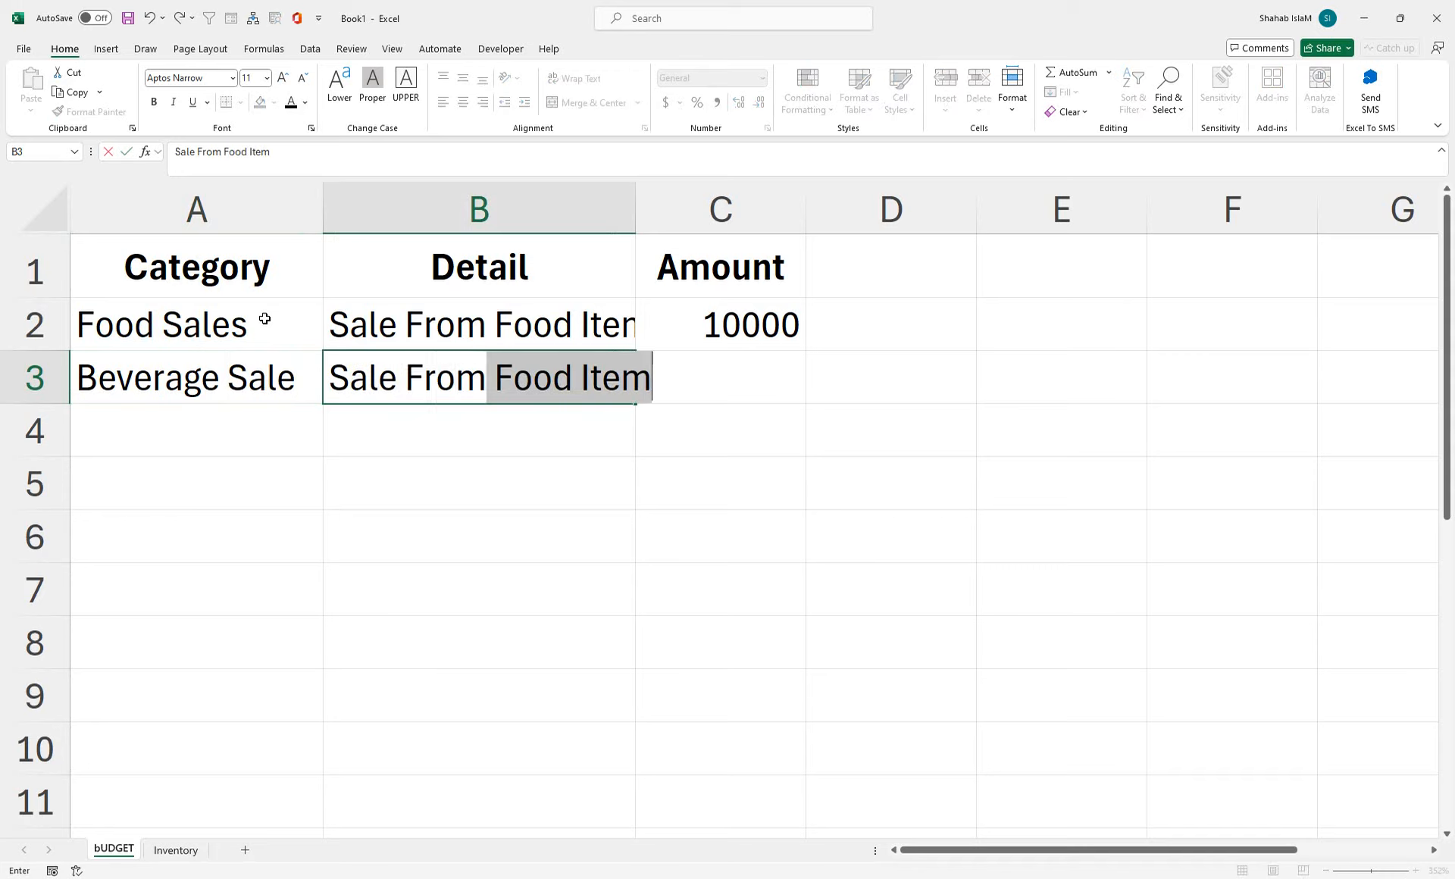
text(V)
key(BackSpace)
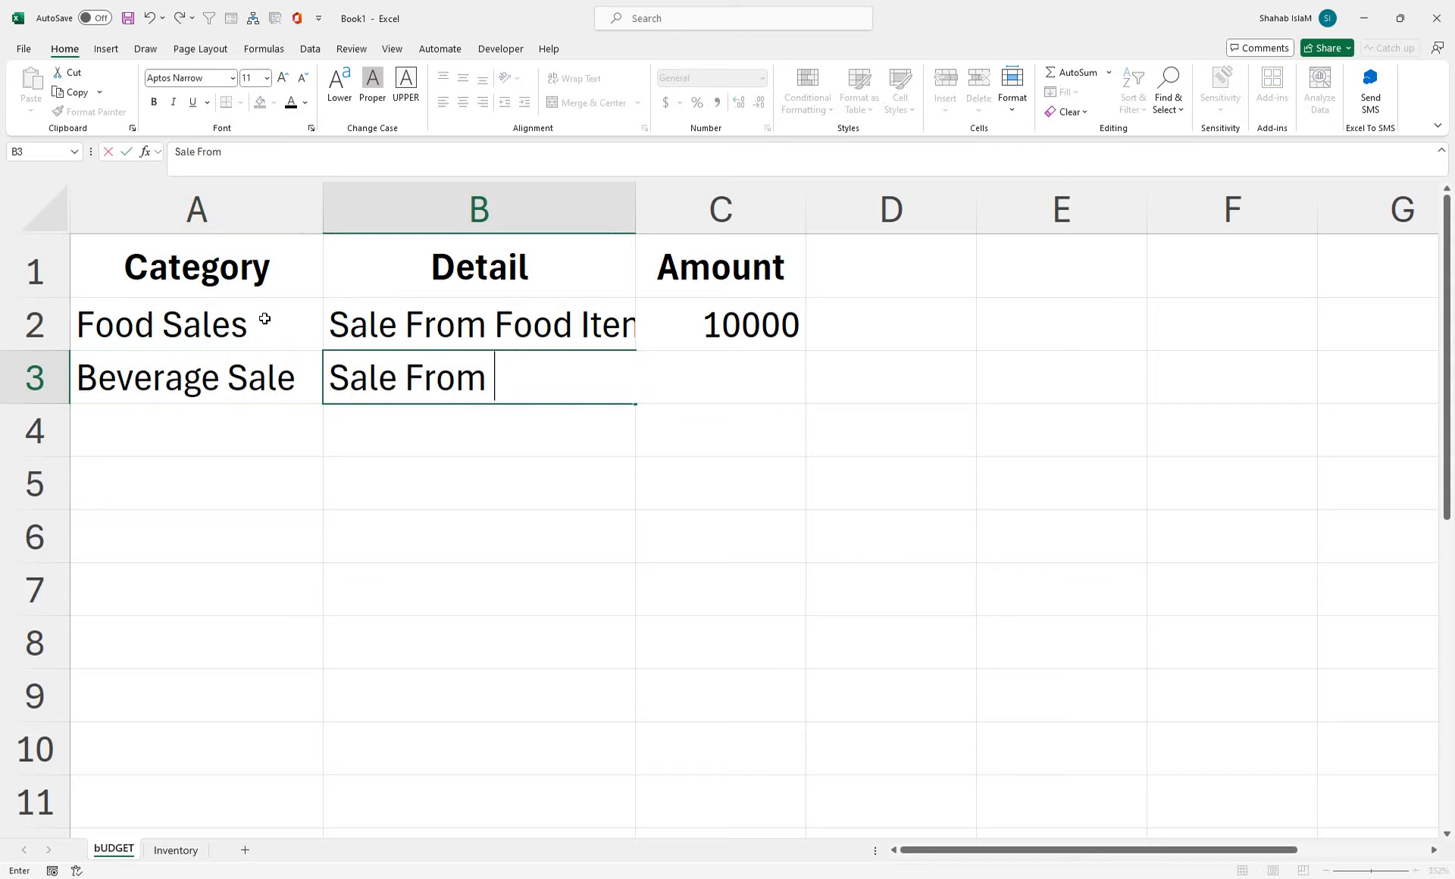
text(Beverage)
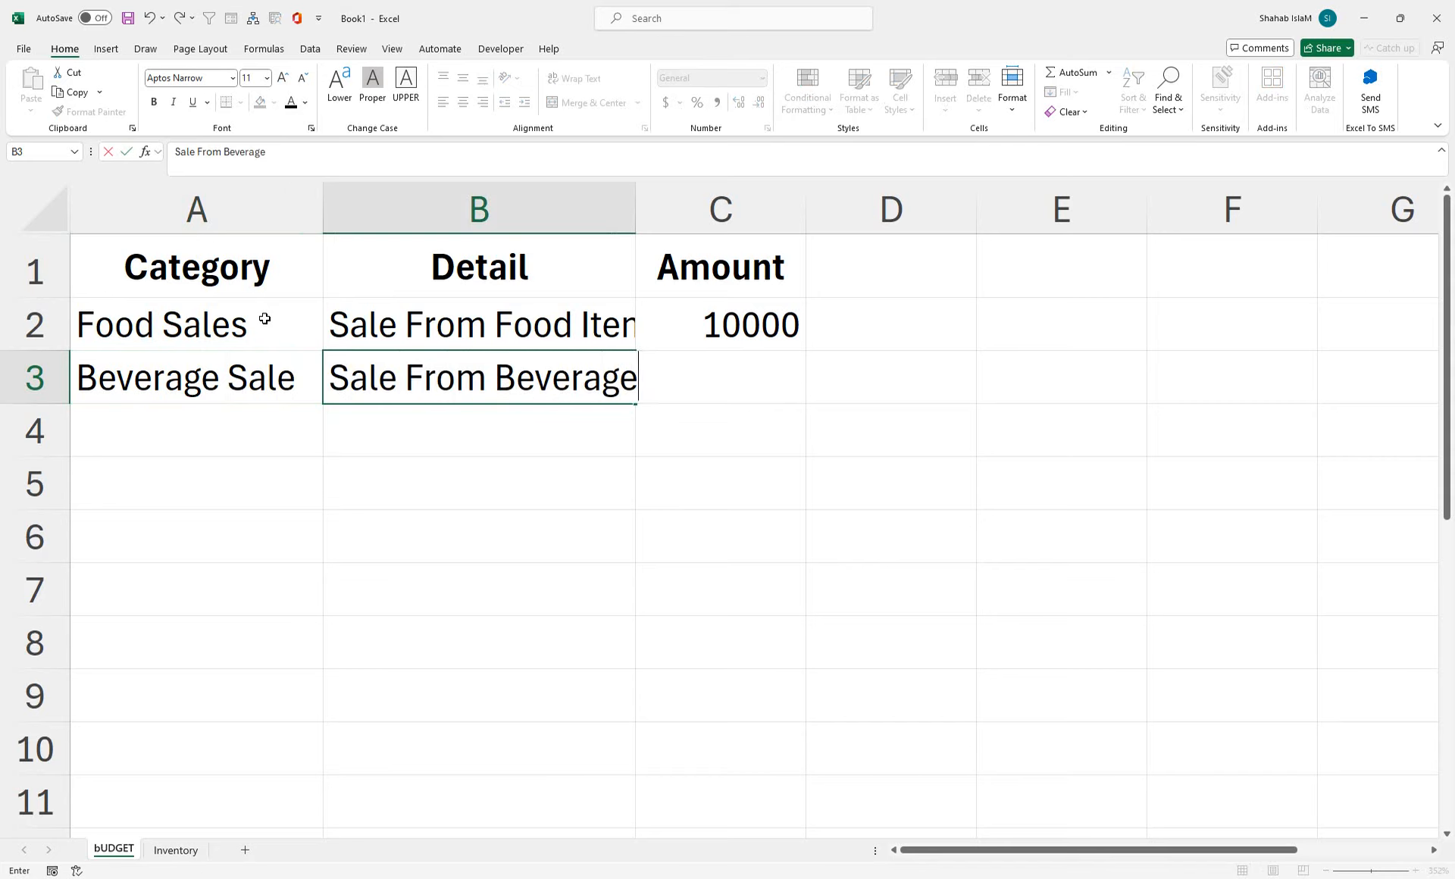
key(Tab)
- Fit the Detail column's width to its contents and enter 3000 as the Beverage Sale amount in C3
double_click(630, 214)
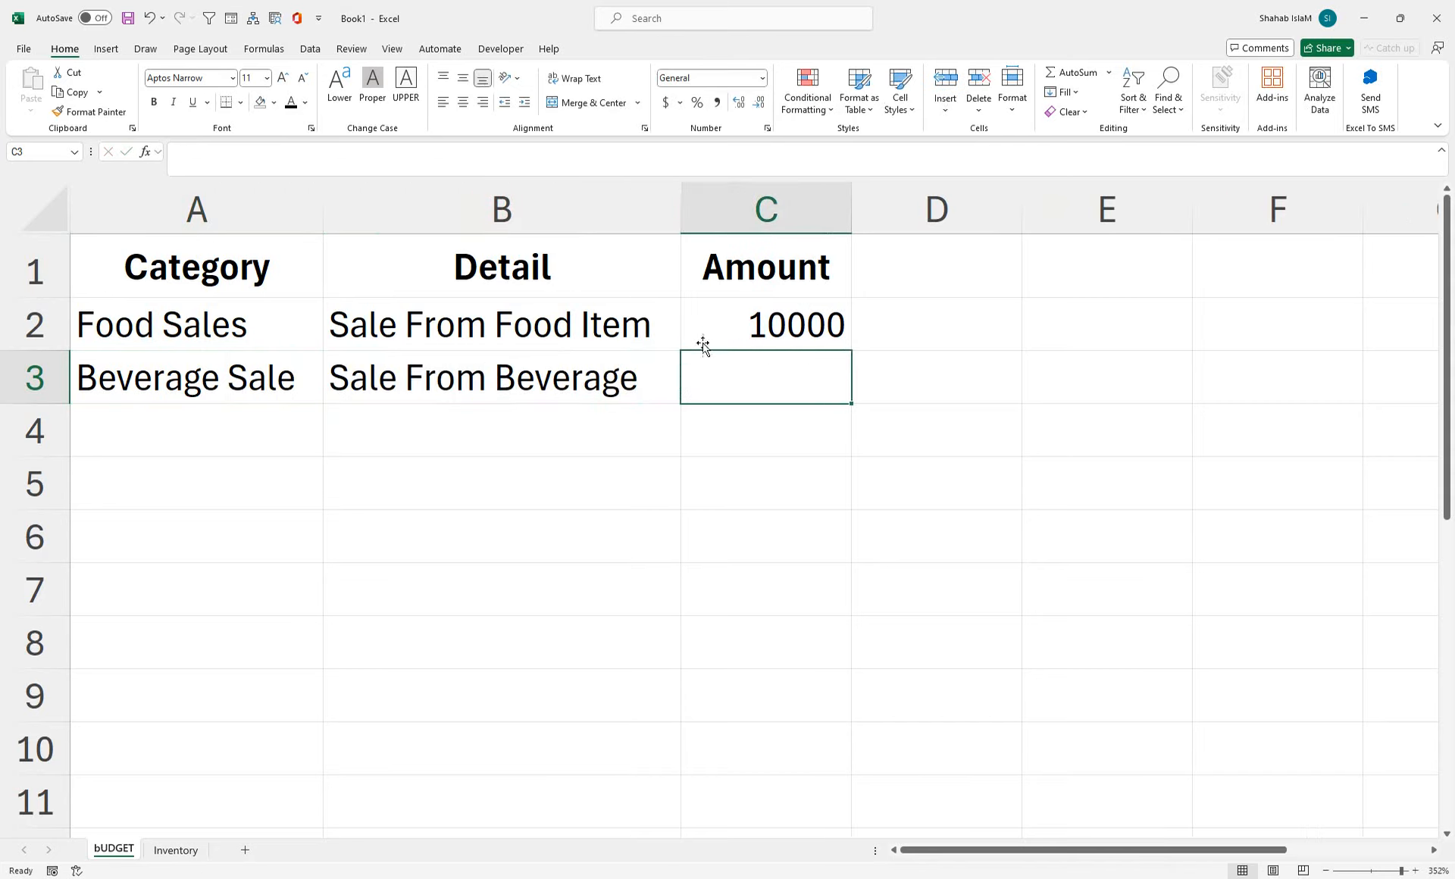
text(3000)
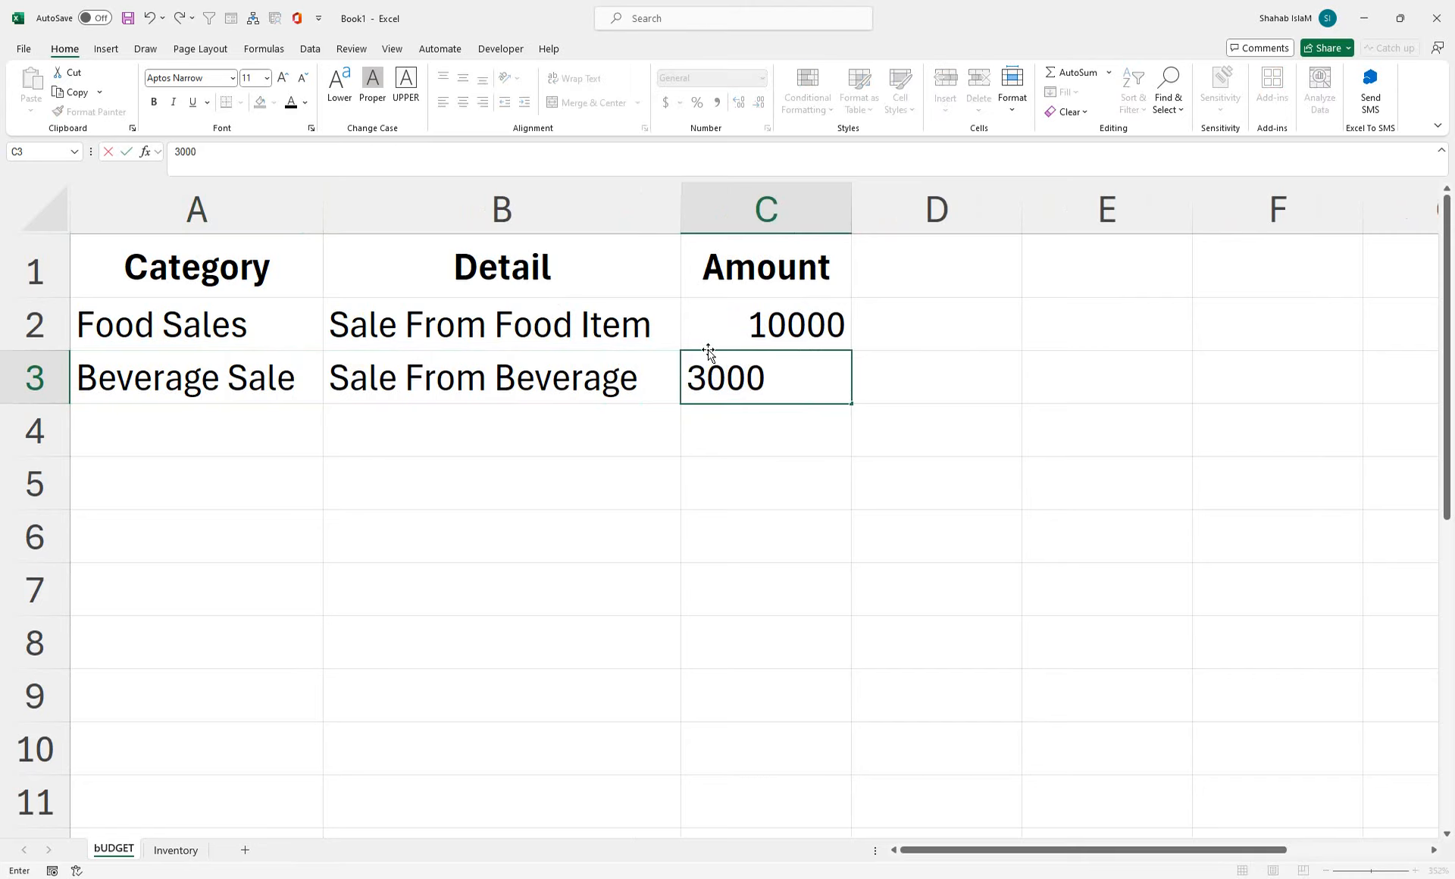
key(Return)
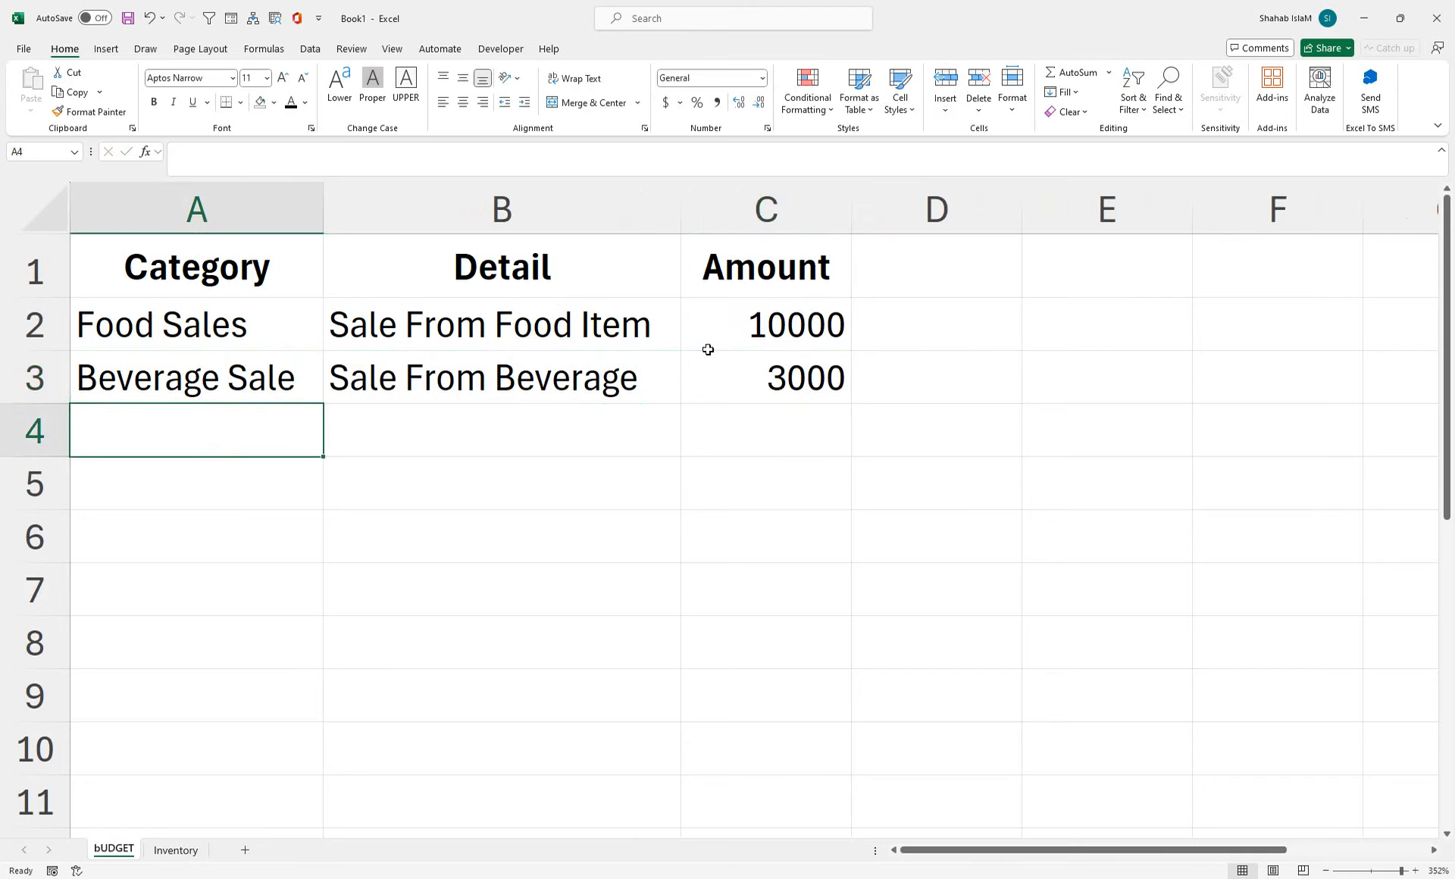
- Enter the category Other Revenue in A4 and the detail Other Source of Revenue in B4
text(O)
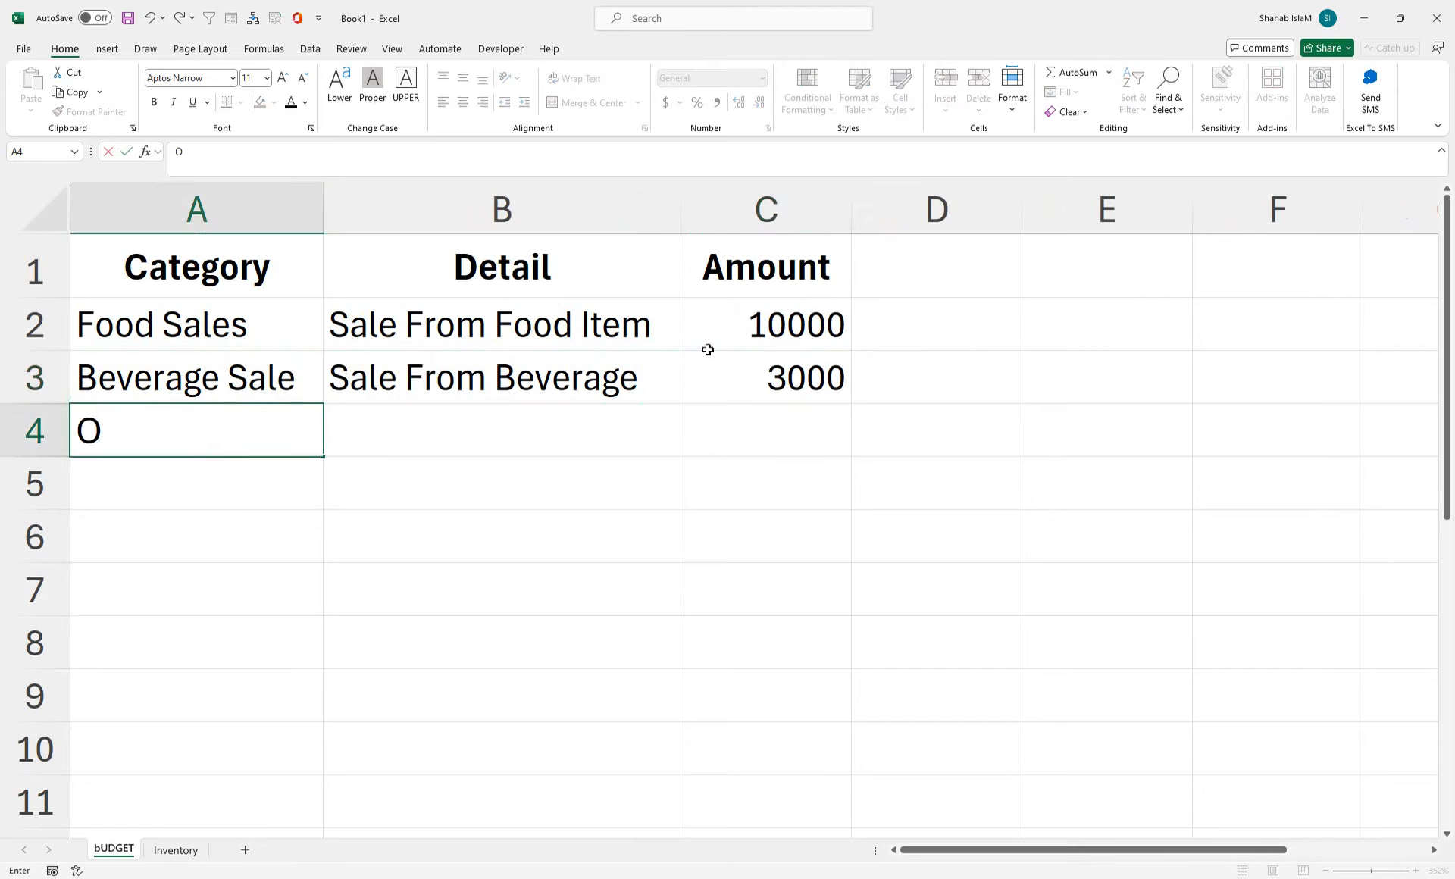
text(ther Revenue)
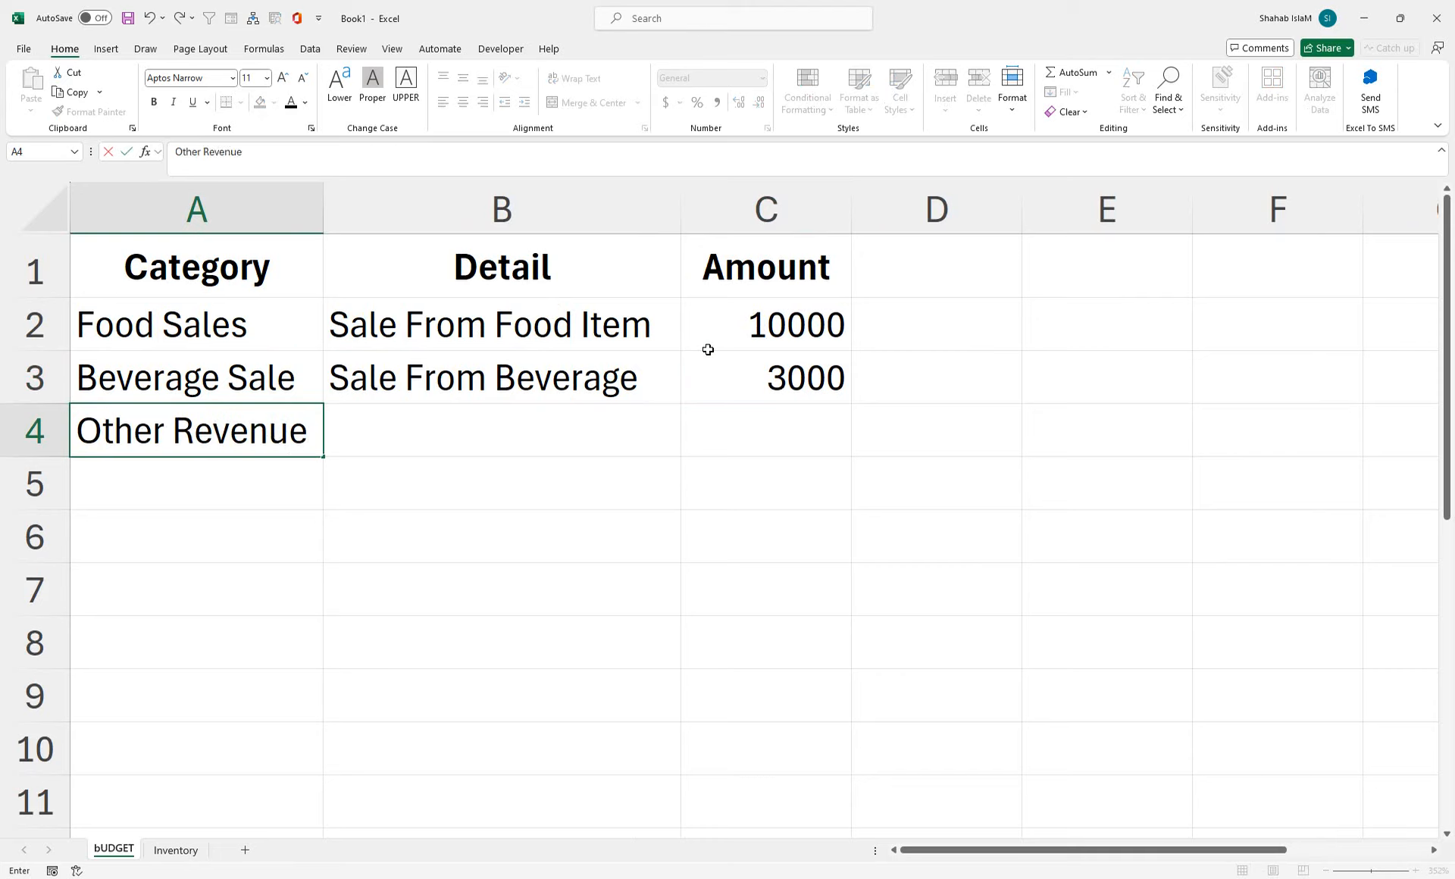
key(Tab)
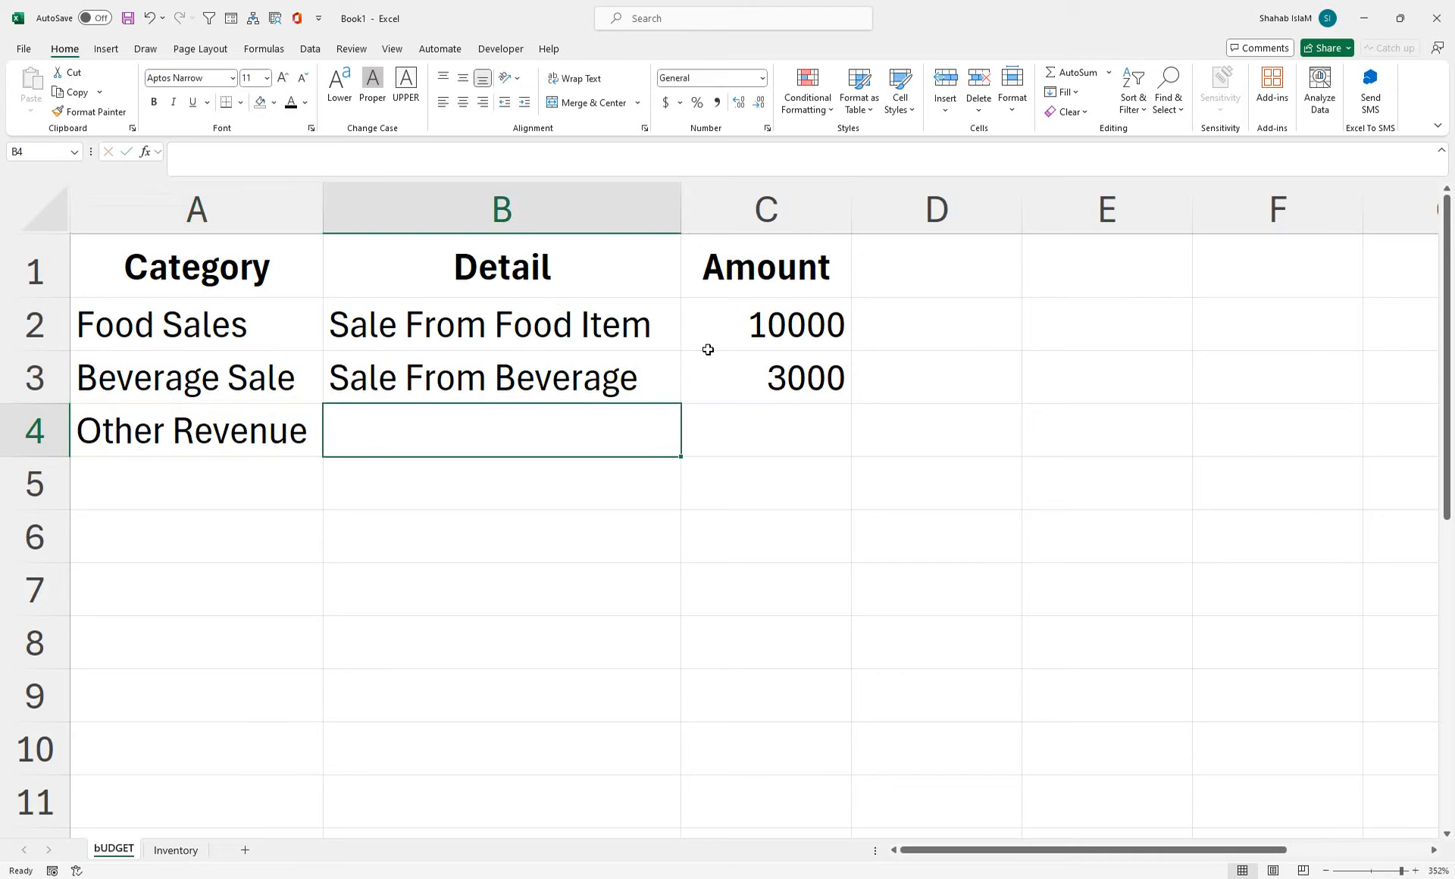
text(Other)
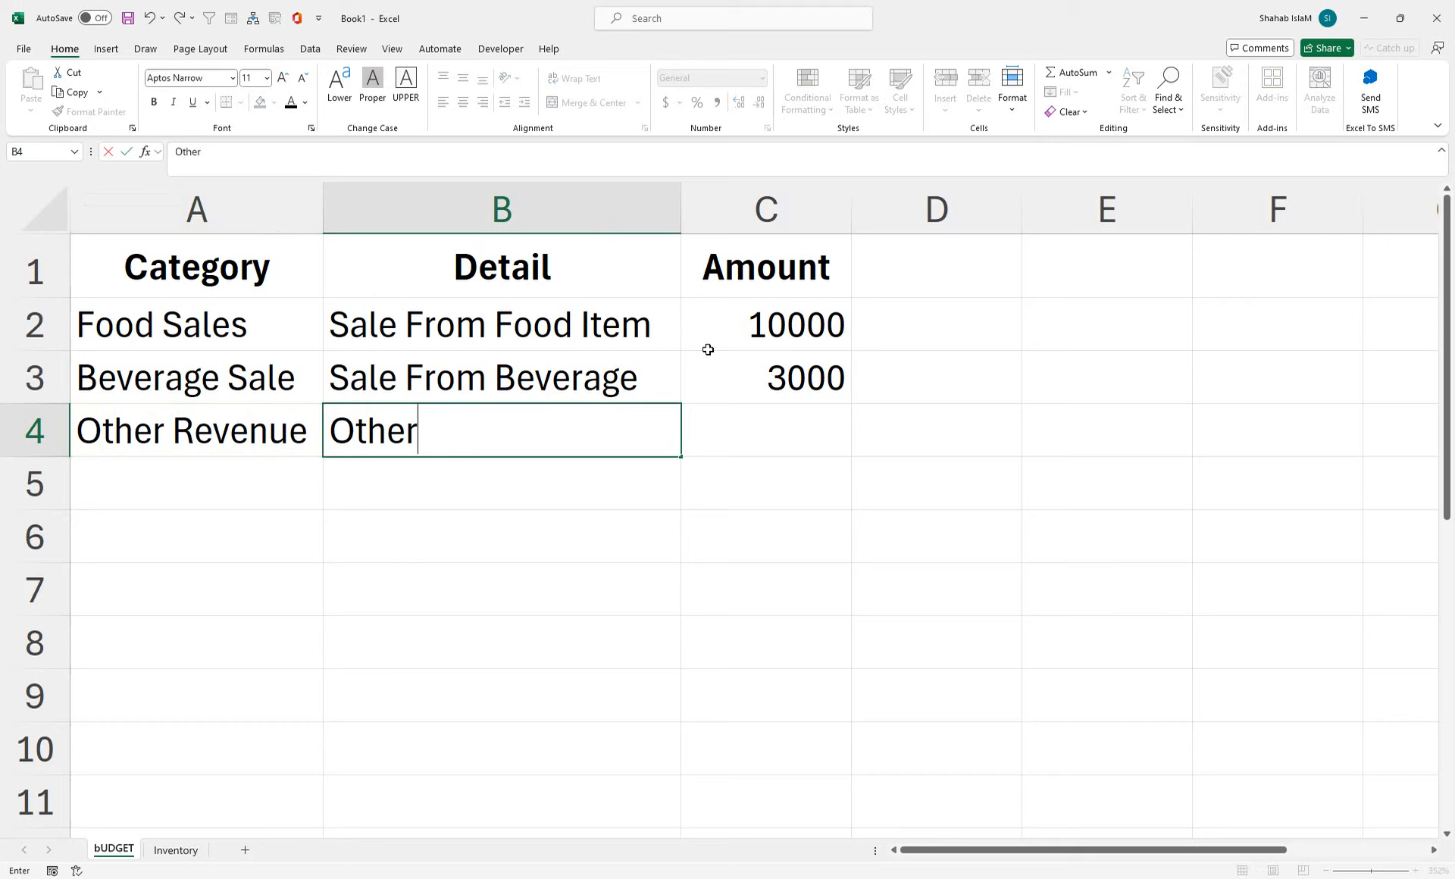
text( Surce)
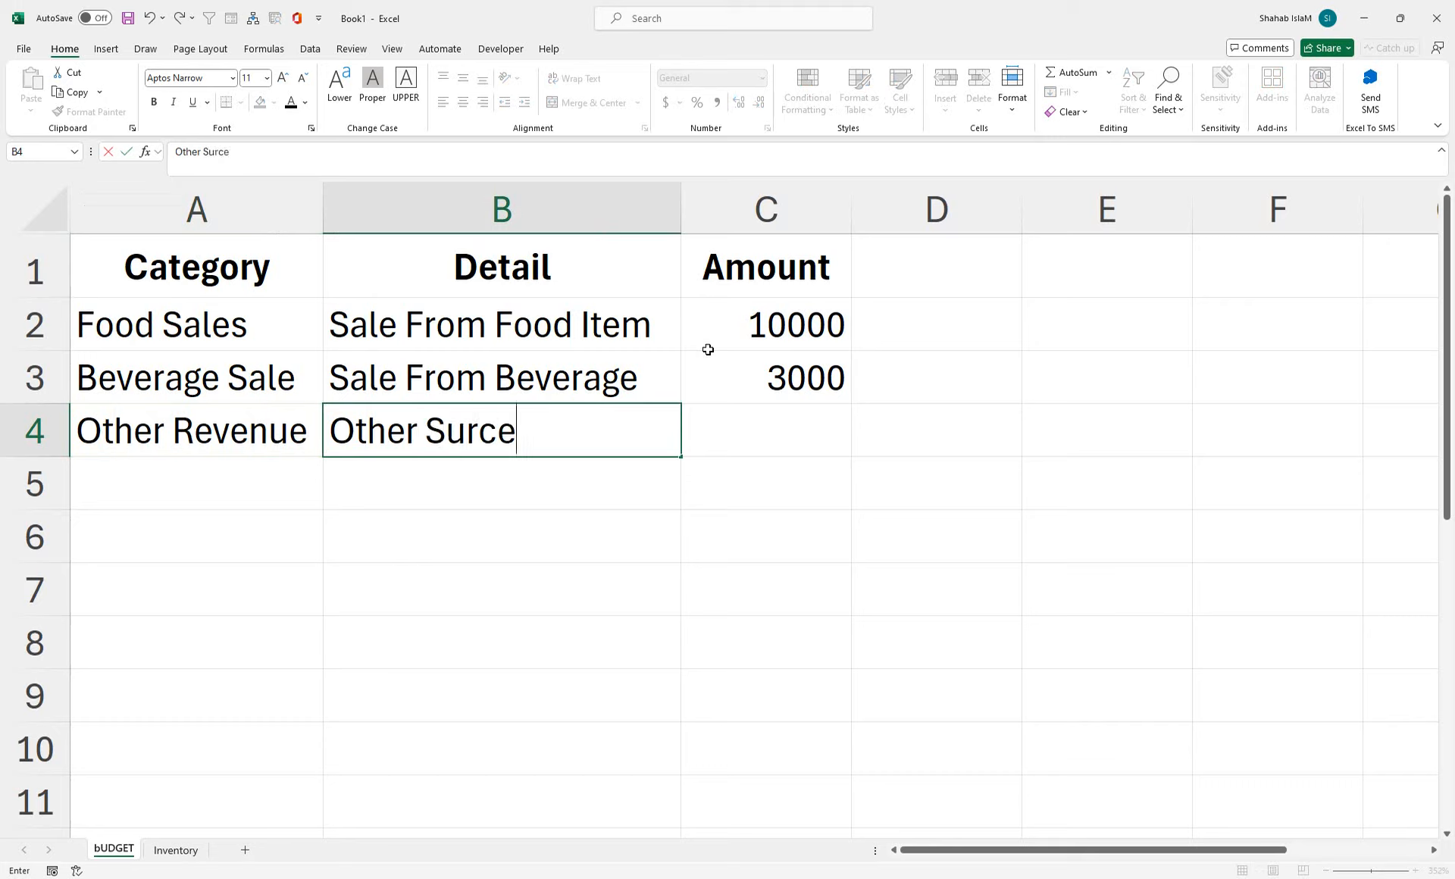
text( of)
key(BackSpace)
key(BackSpace)
key(BackSpace)
key(BackSpace)
key(BackSpace)
key(BackSpace)
key(BackSpace)
text(ource if)
key(BackSpace)
key(BackSpace)
key(BackSpace)
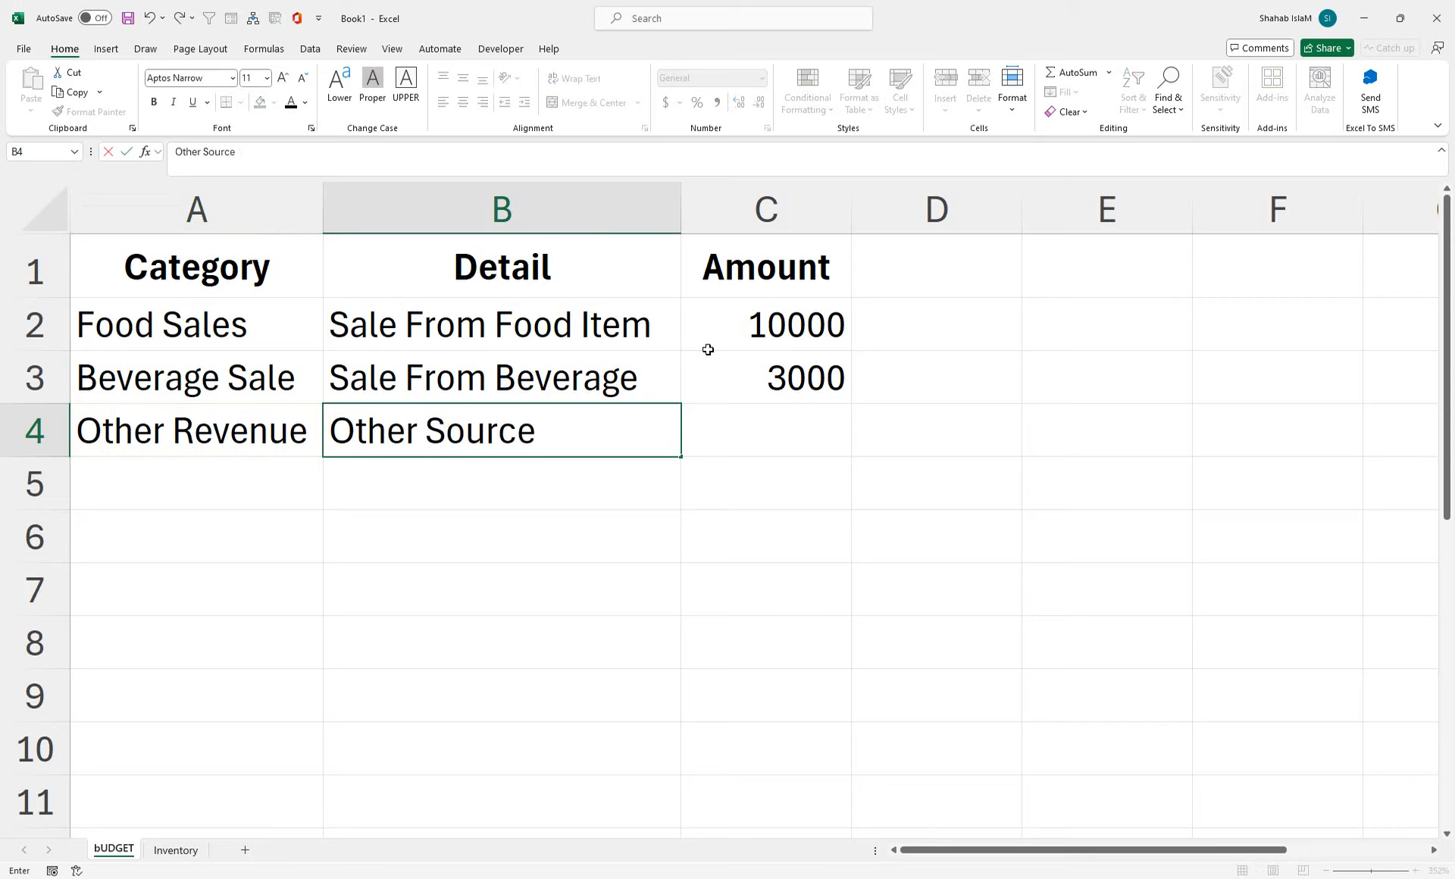
text(of Revenue)
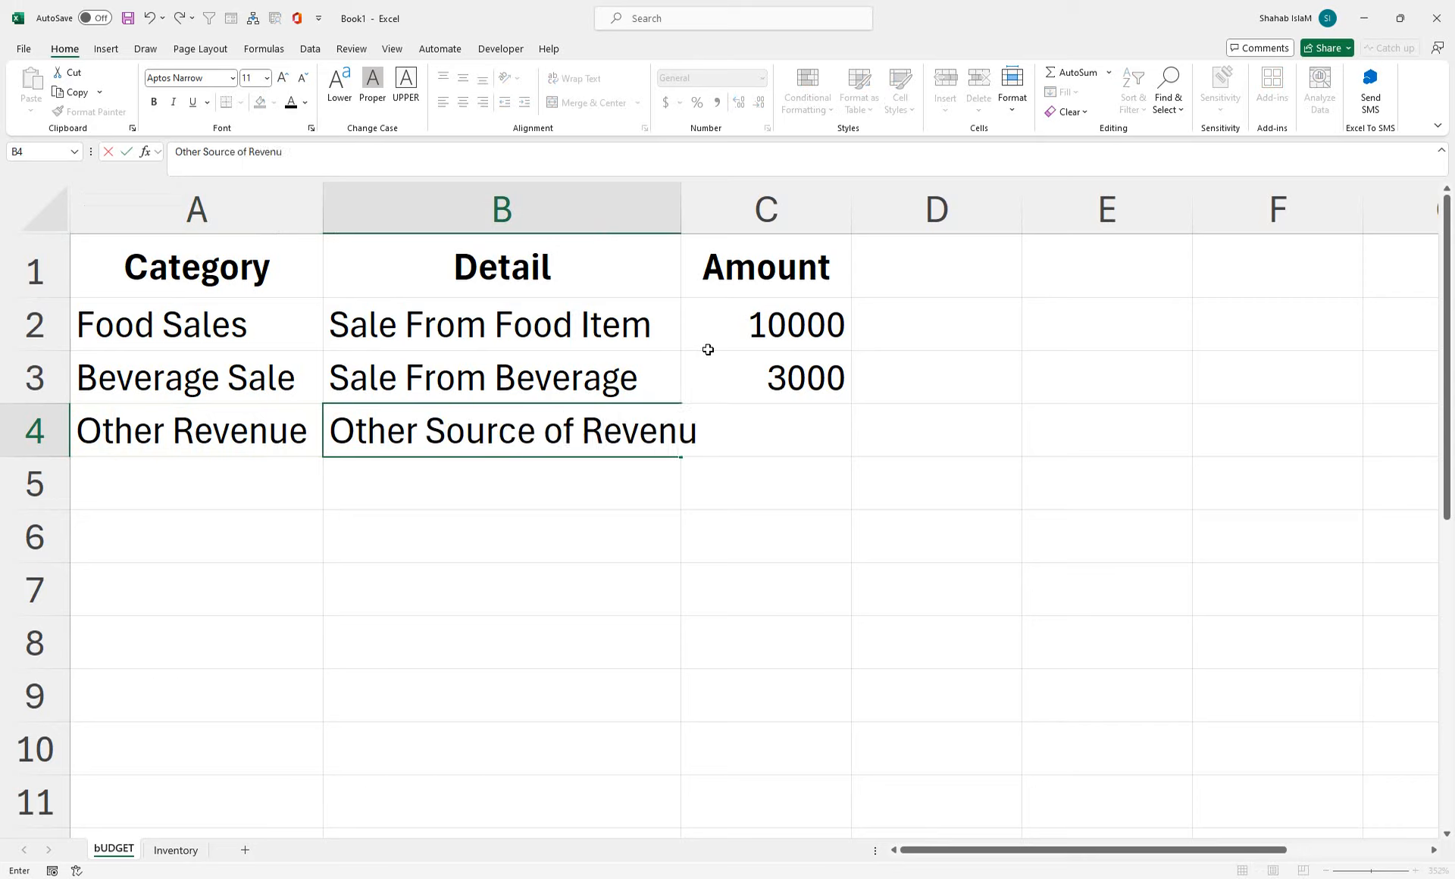
key(Tab)
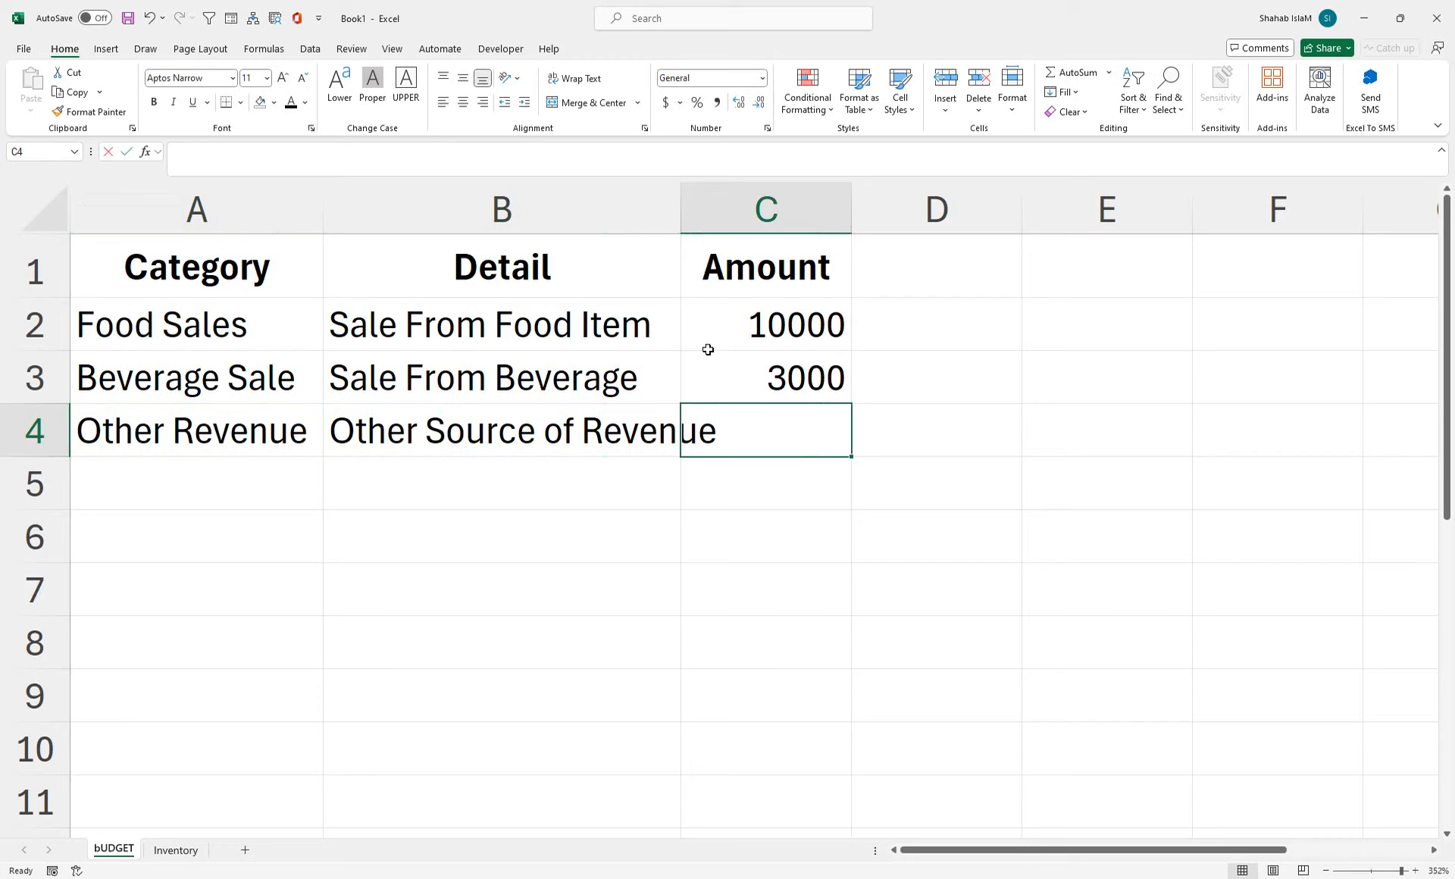
- Enter 500 as the Other Revenue amount in C4 and fit the Detail column's width to its contents
text(500)
key(Return)
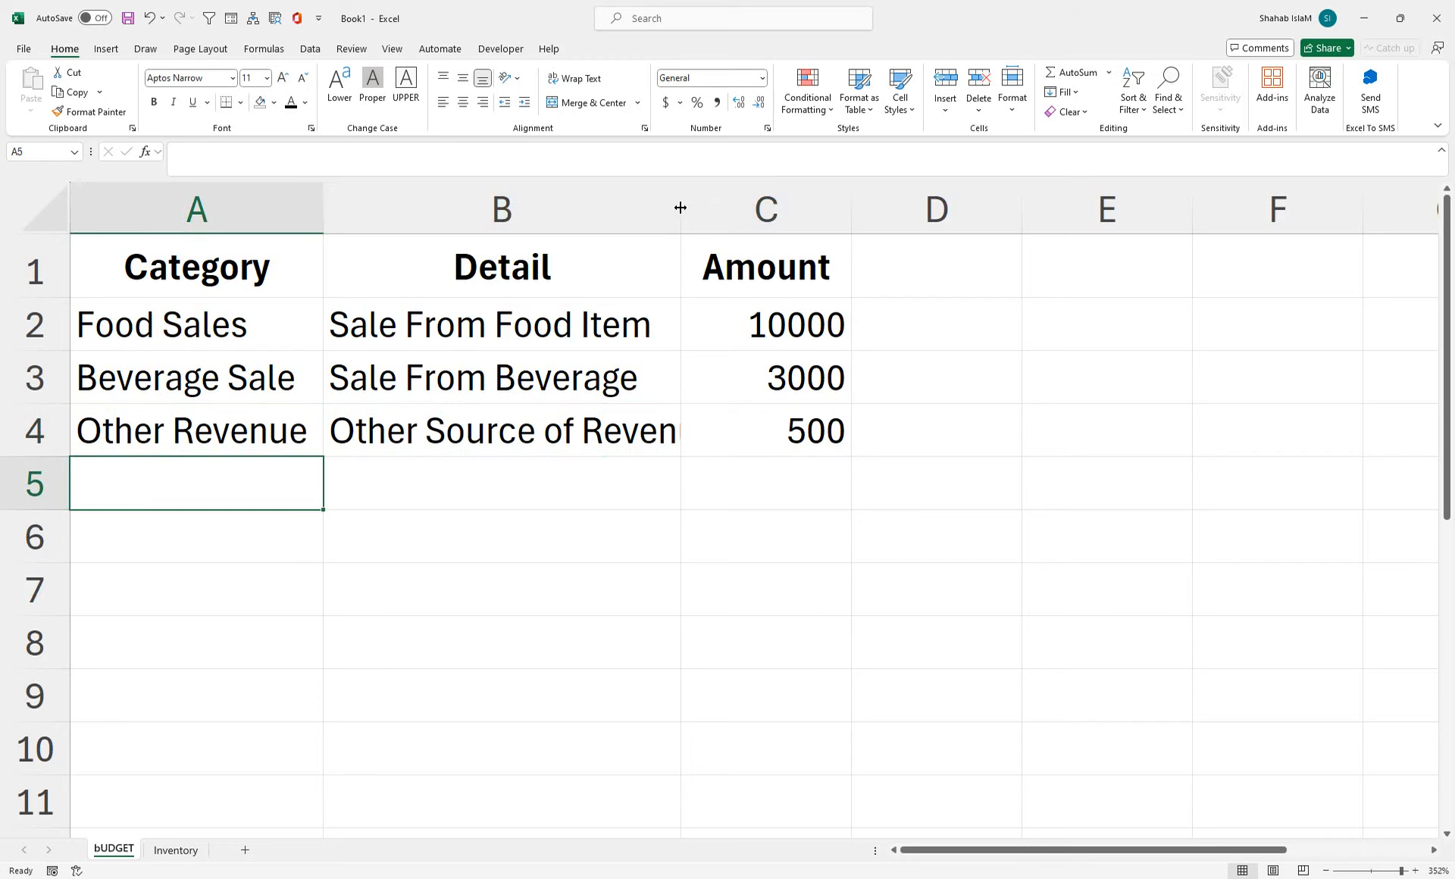
double_click(679, 207)
- Fill the header cells A1:C1 with standard orange and enlarge their font by two size steps
drag(280, 273, 856, 272)
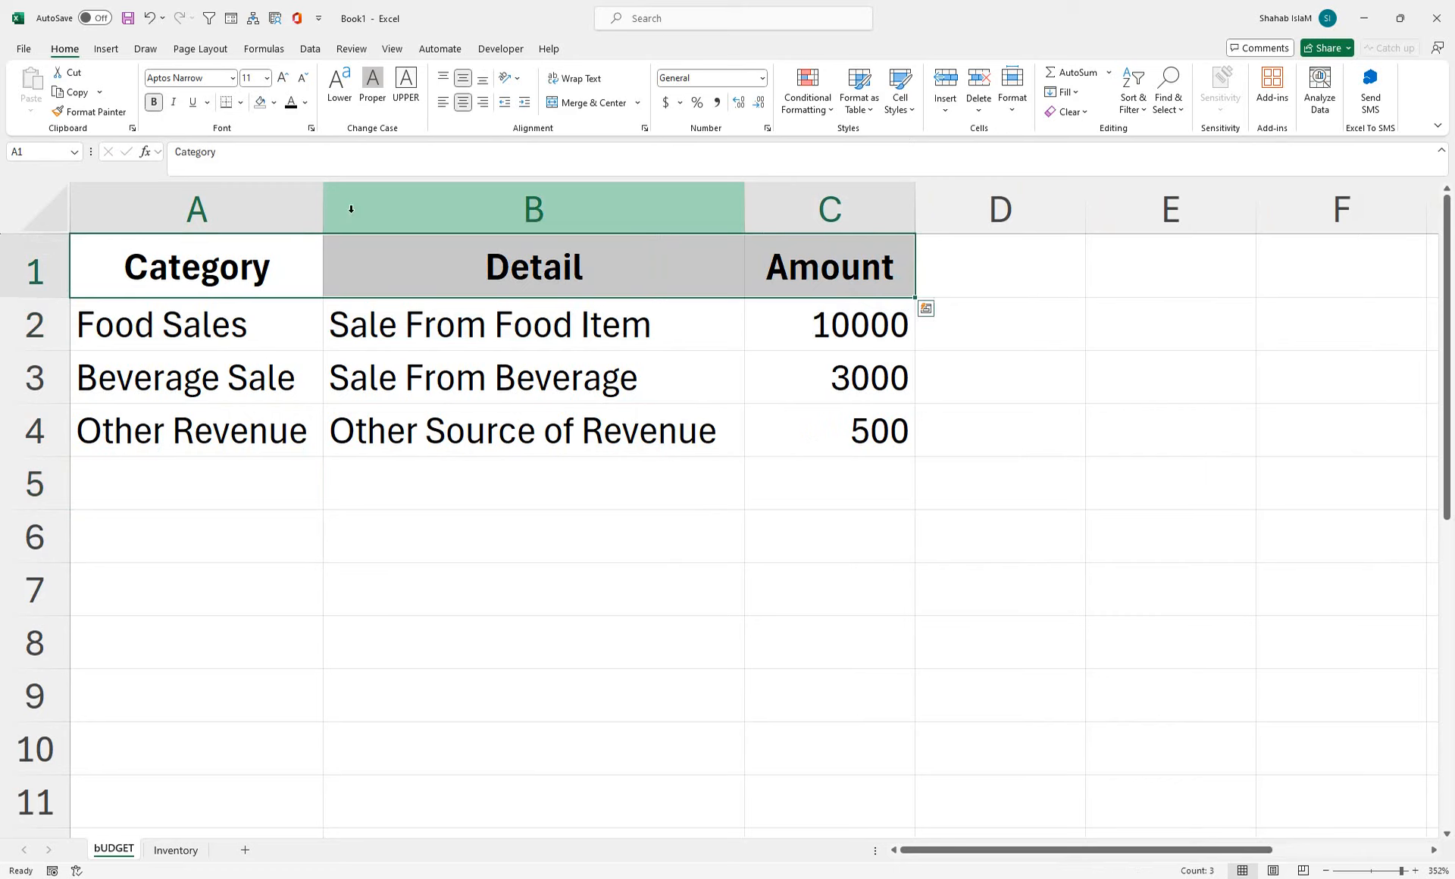
click(273, 103)
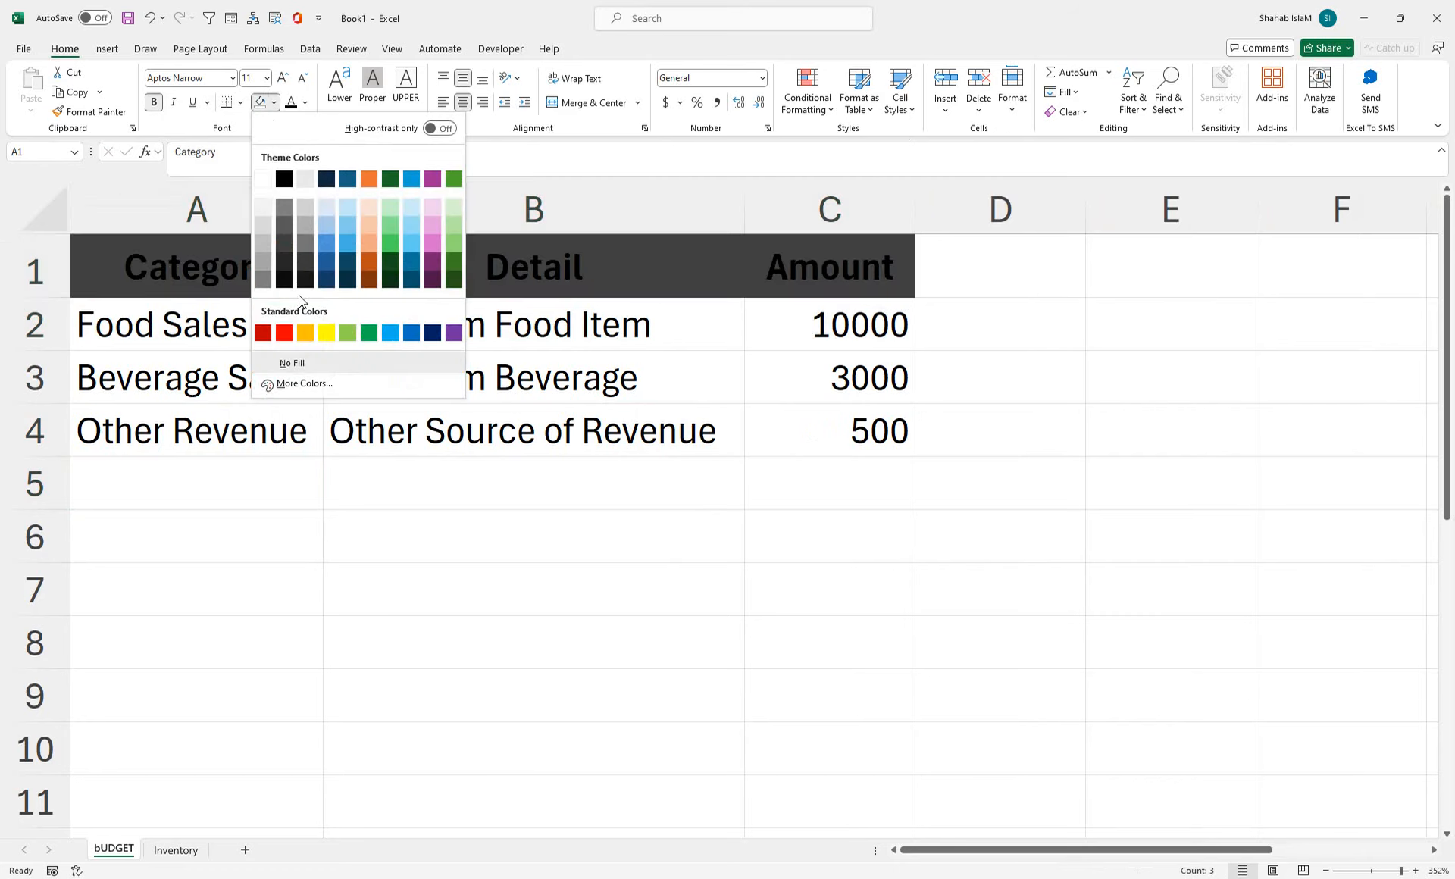
click(304, 333)
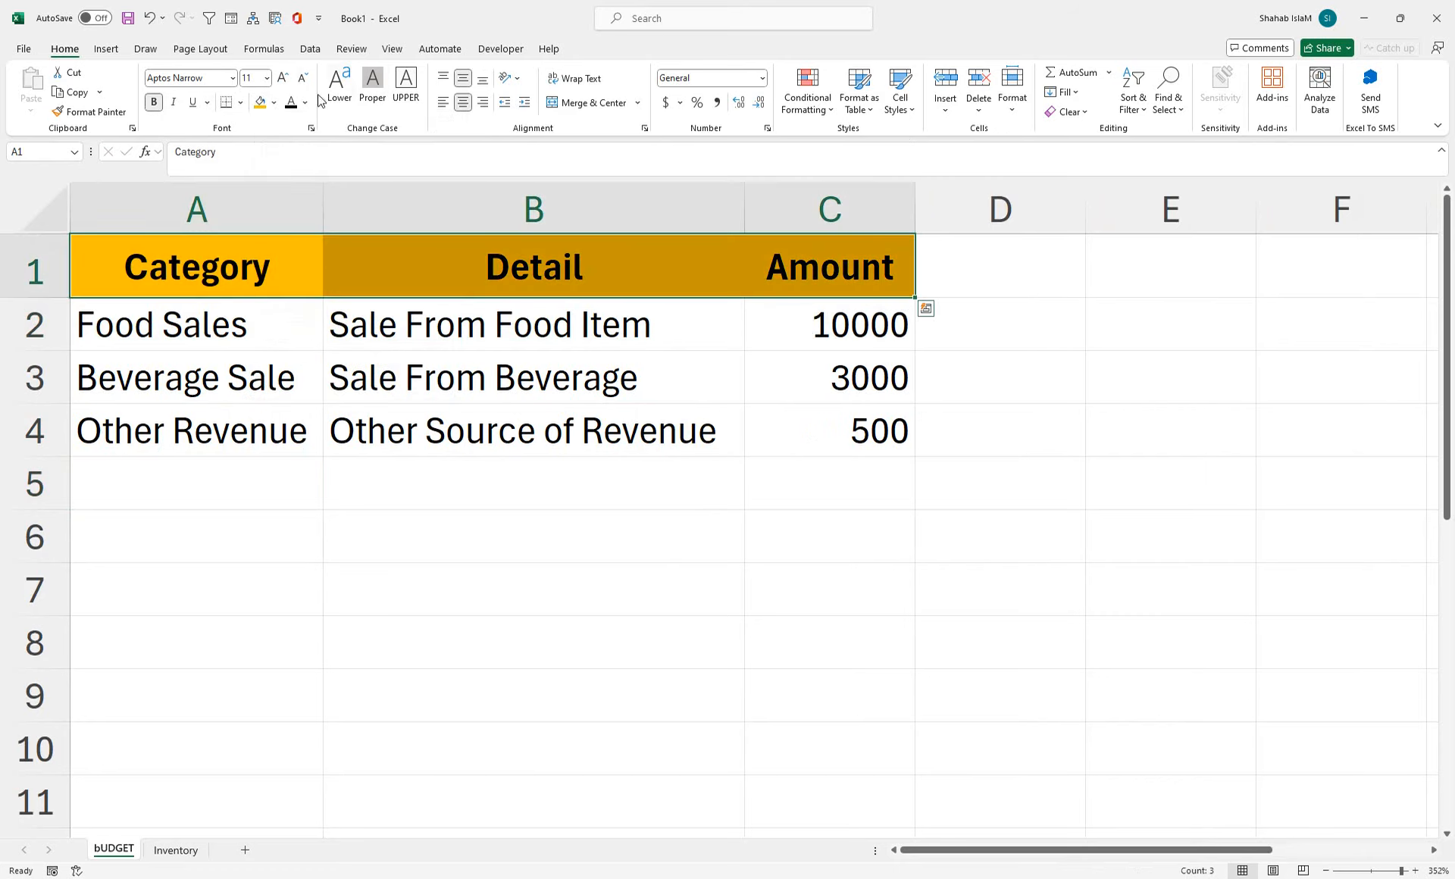
click(285, 78)
click(285, 79)
- Add a Total Revenue label in A5 and sum the amounts C2:C4 in C5 with AutoSum
click(242, 487)
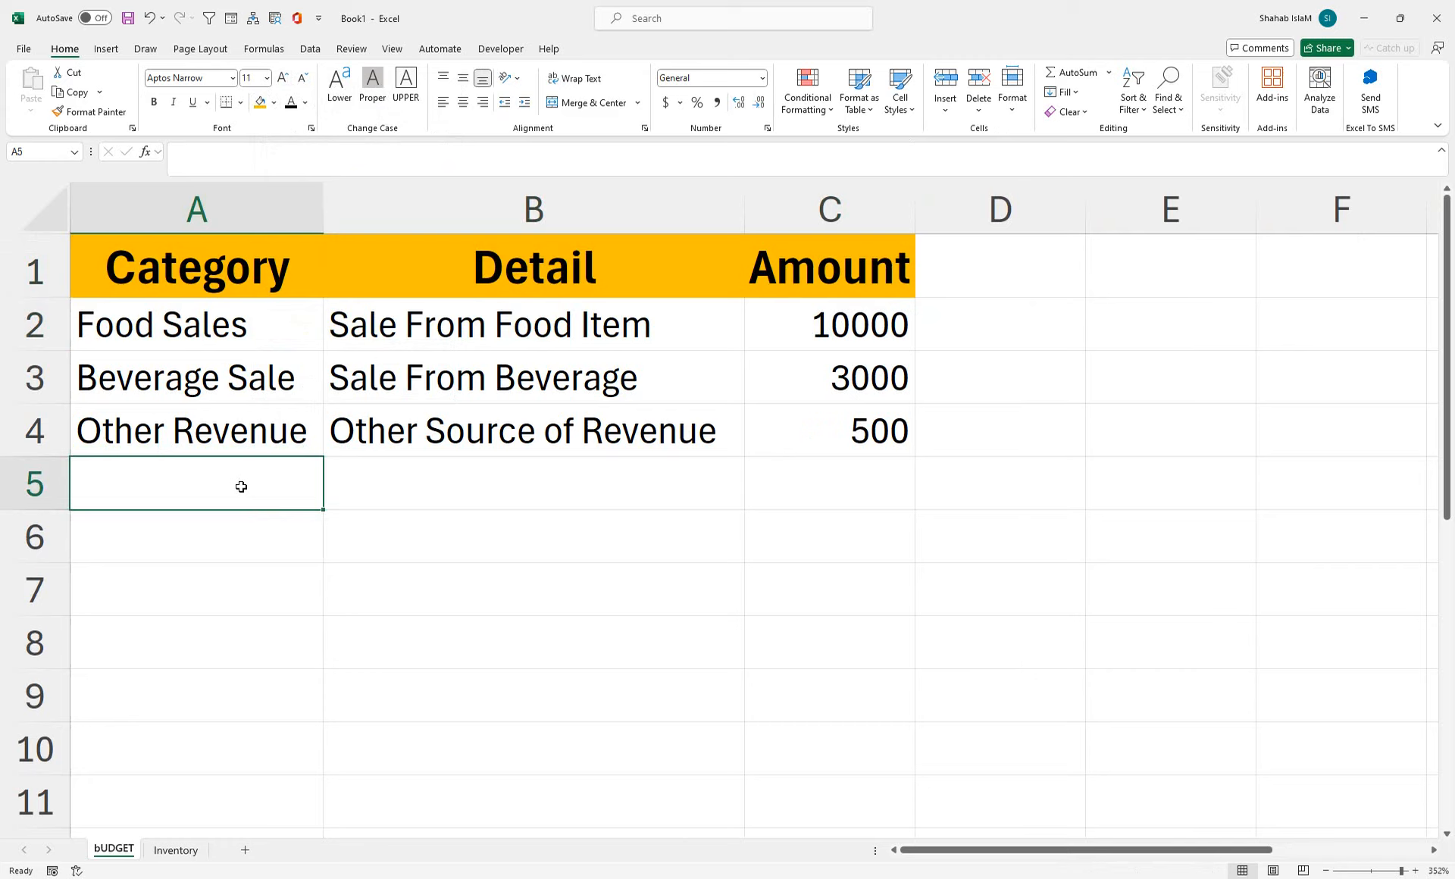
text(Total Reven)
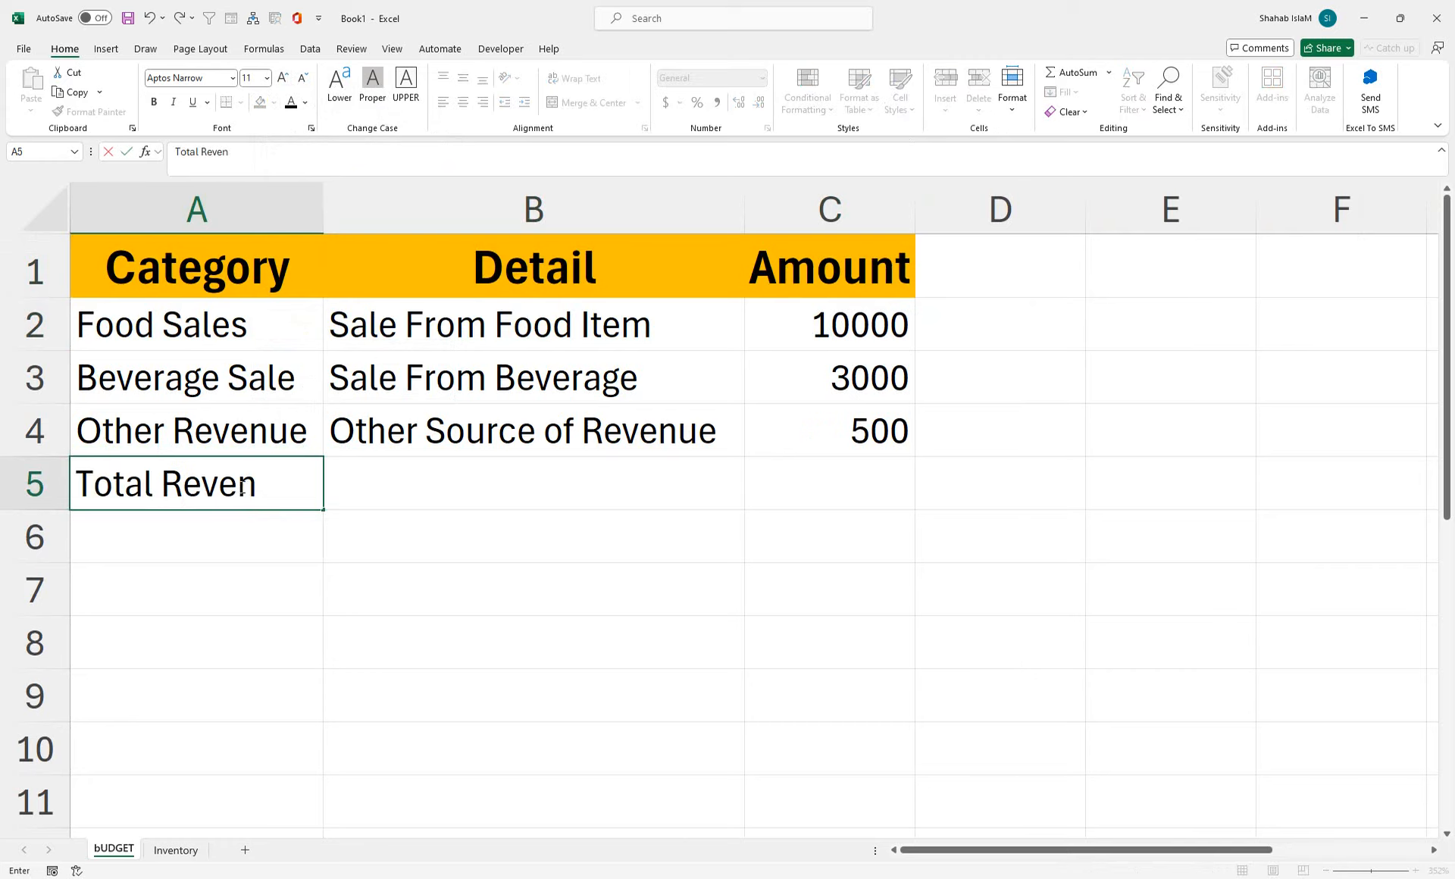
text(ue)
key(Tab)
key(Tab)
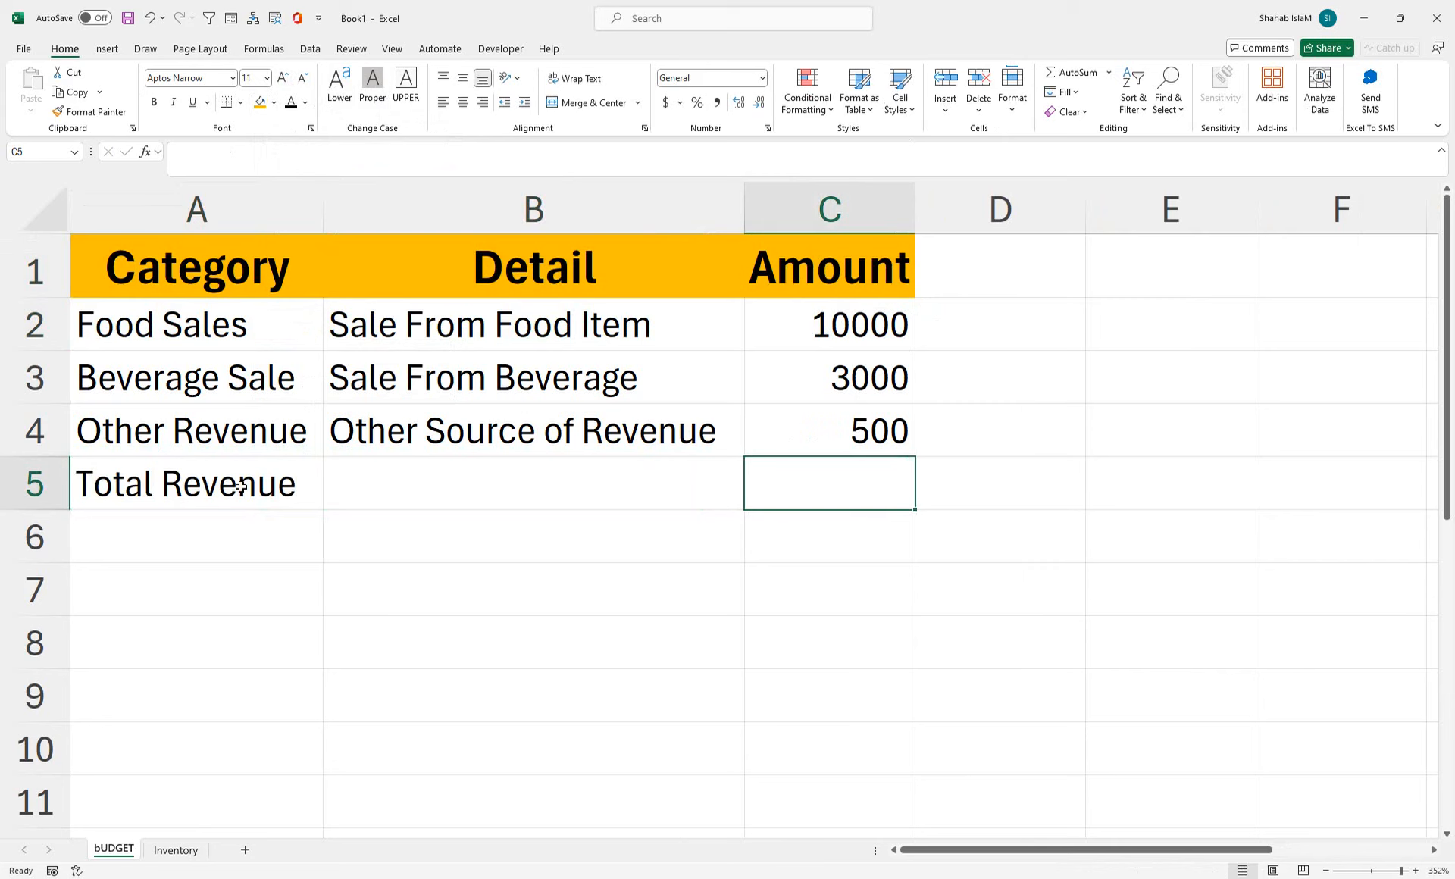
key(alt+equal)
key(Return)
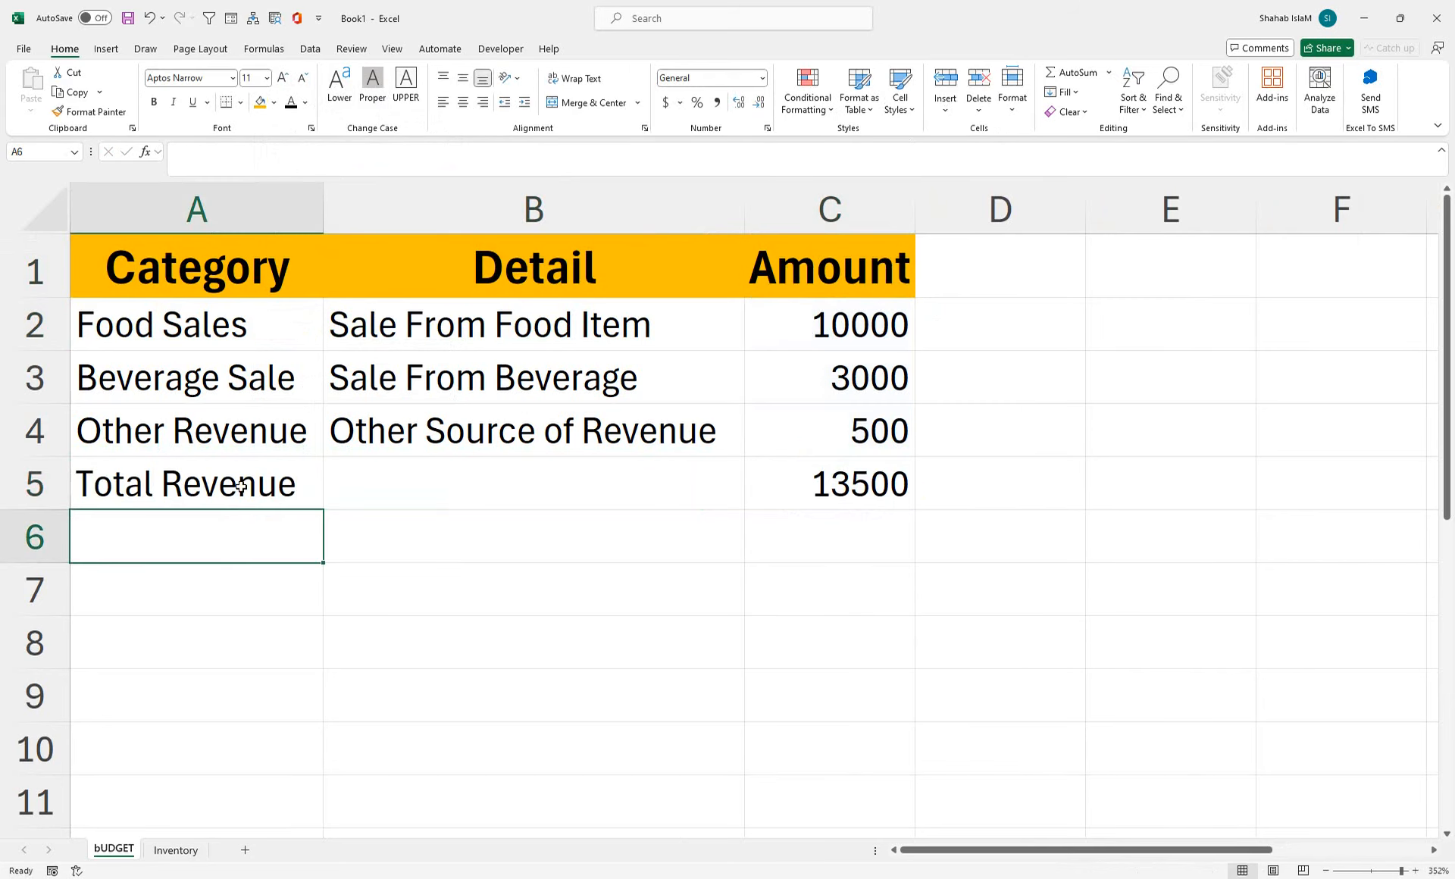
text(Total )
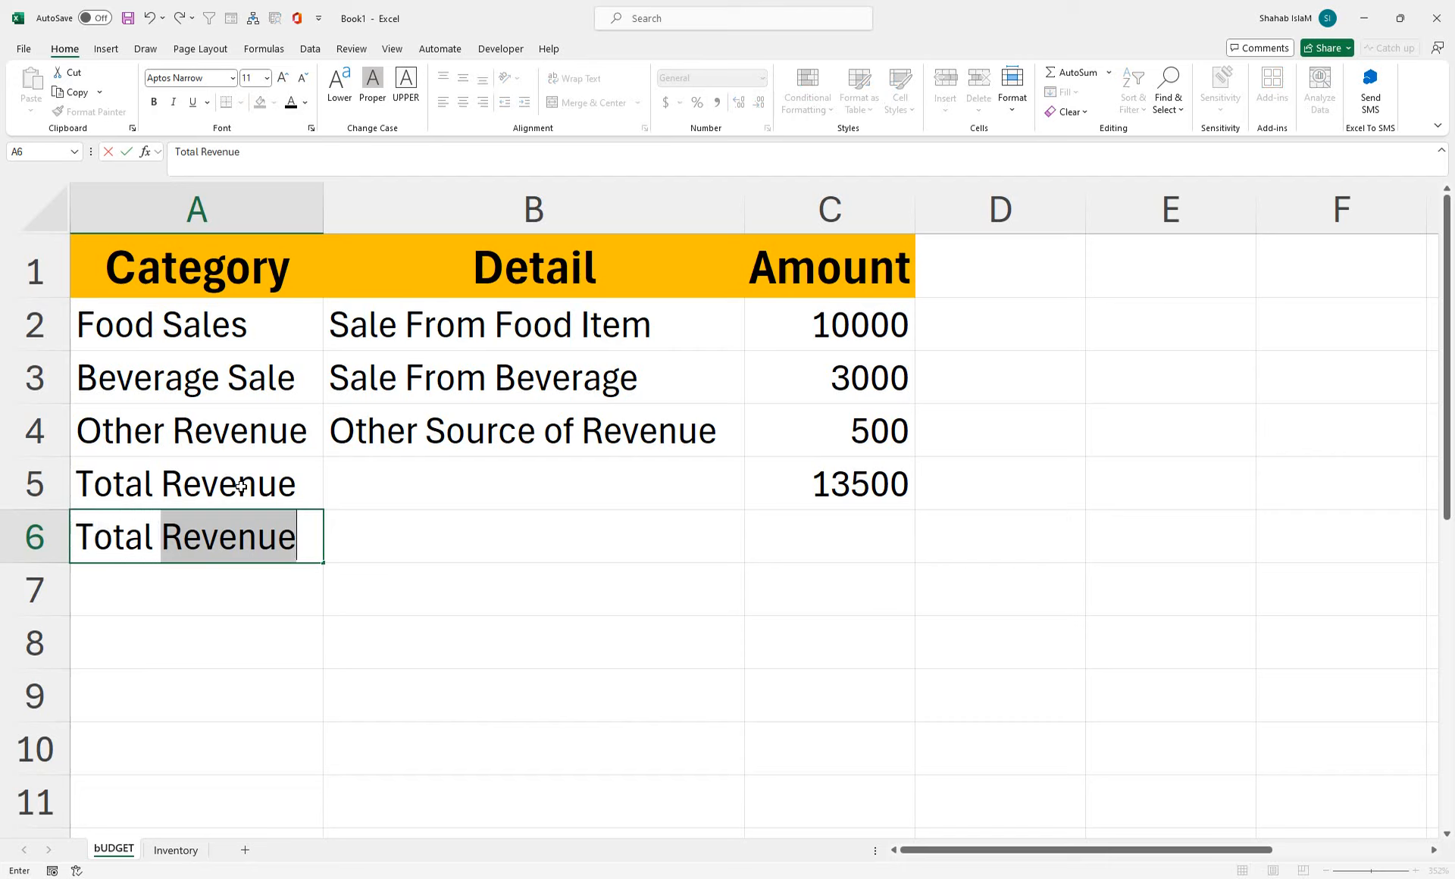
text(Co)
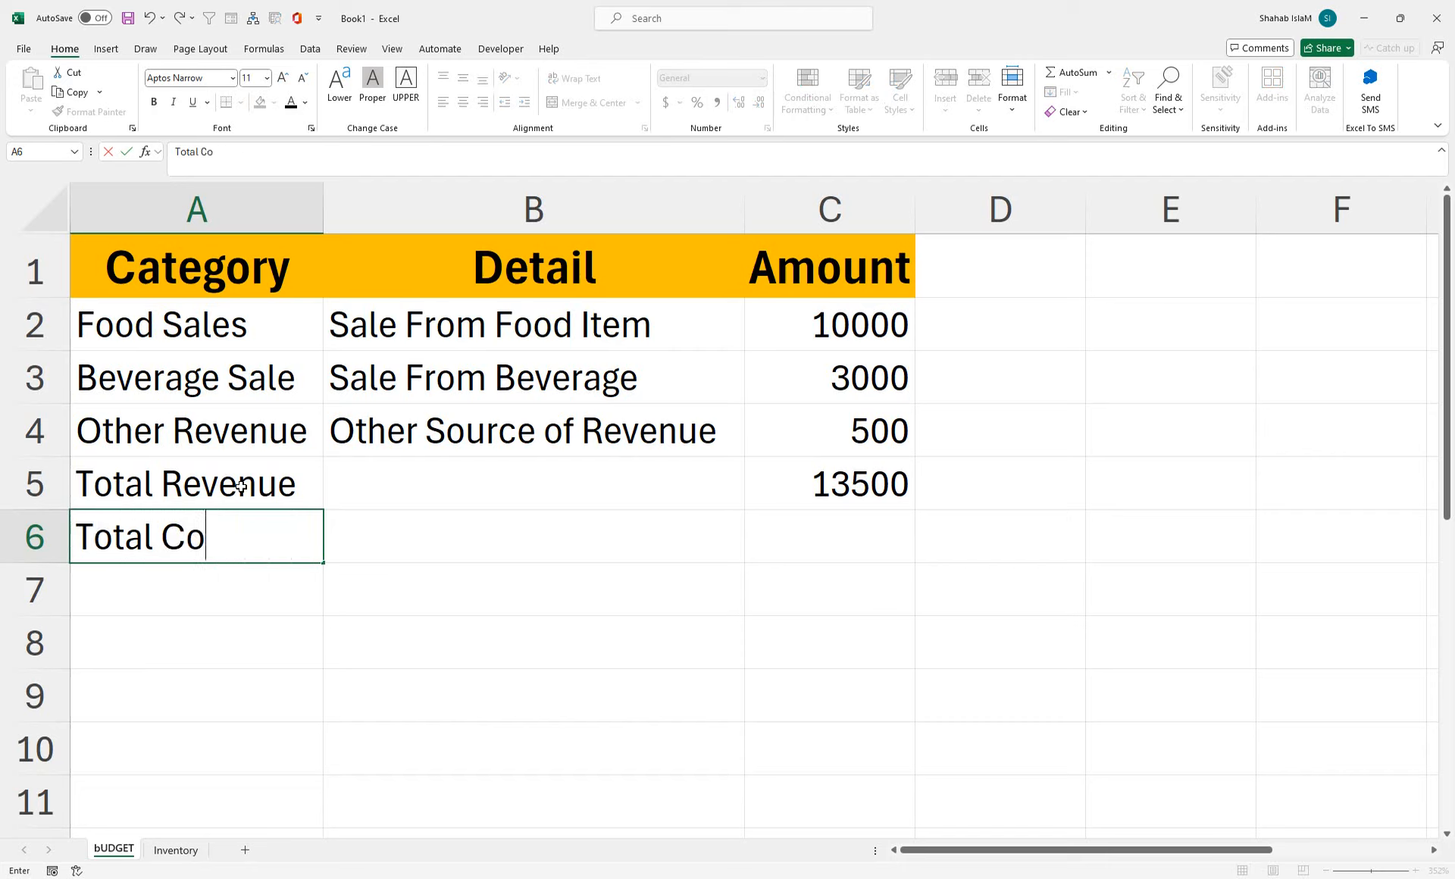
key(BackSpace)
key(BackSpace)
key(BackSpace)
key(BackSpace)
key(BackSpace)
key(BackSpace)
key(BackSpace)
key(BackSpace)
- Enter the category Food Cost in A6 and the detail Cost of Ingredients For Food in B6
text(Fo)
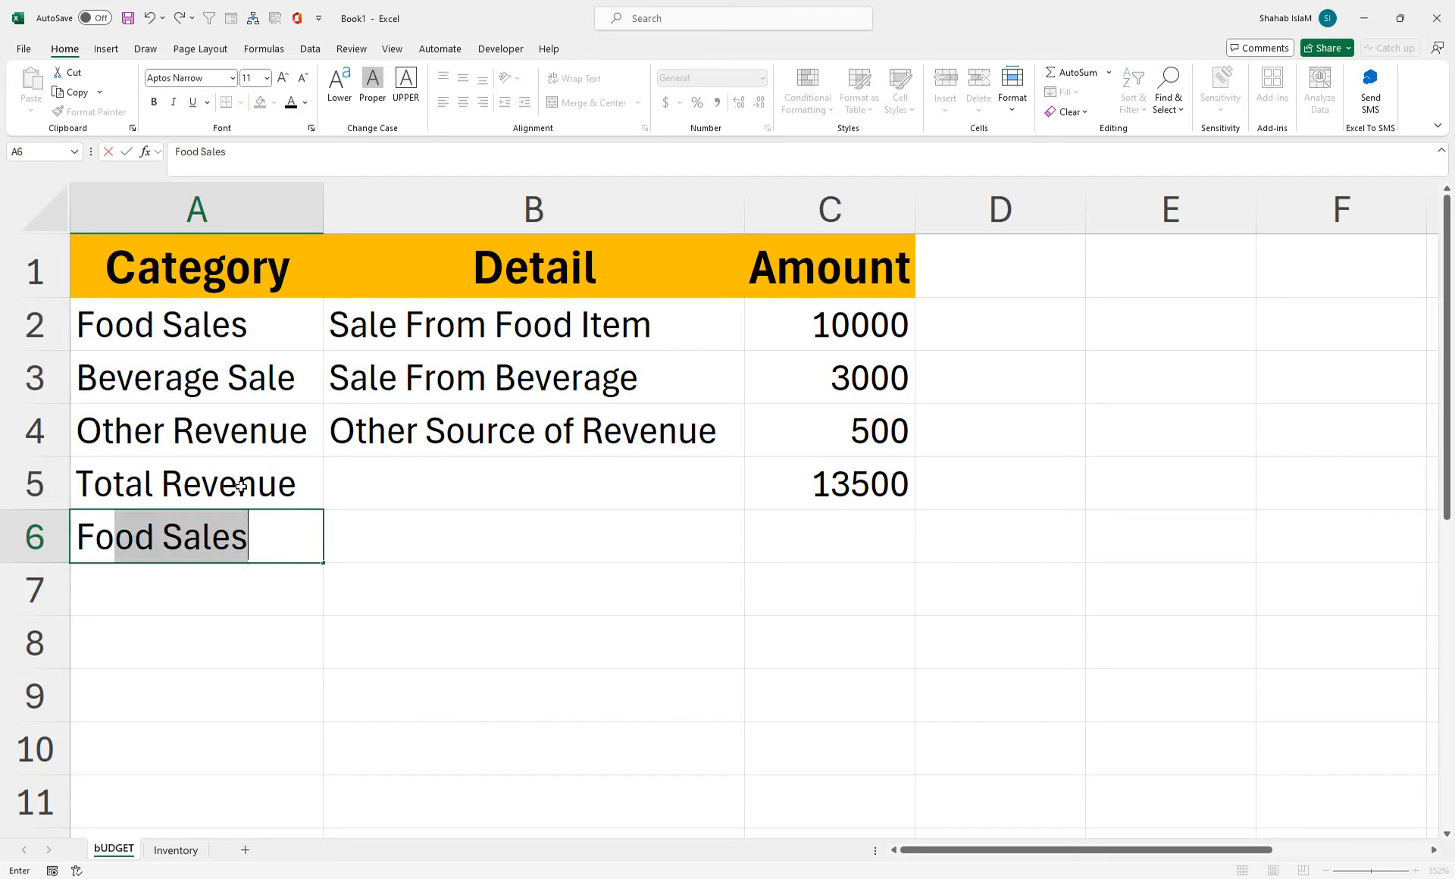
text(od Costr)
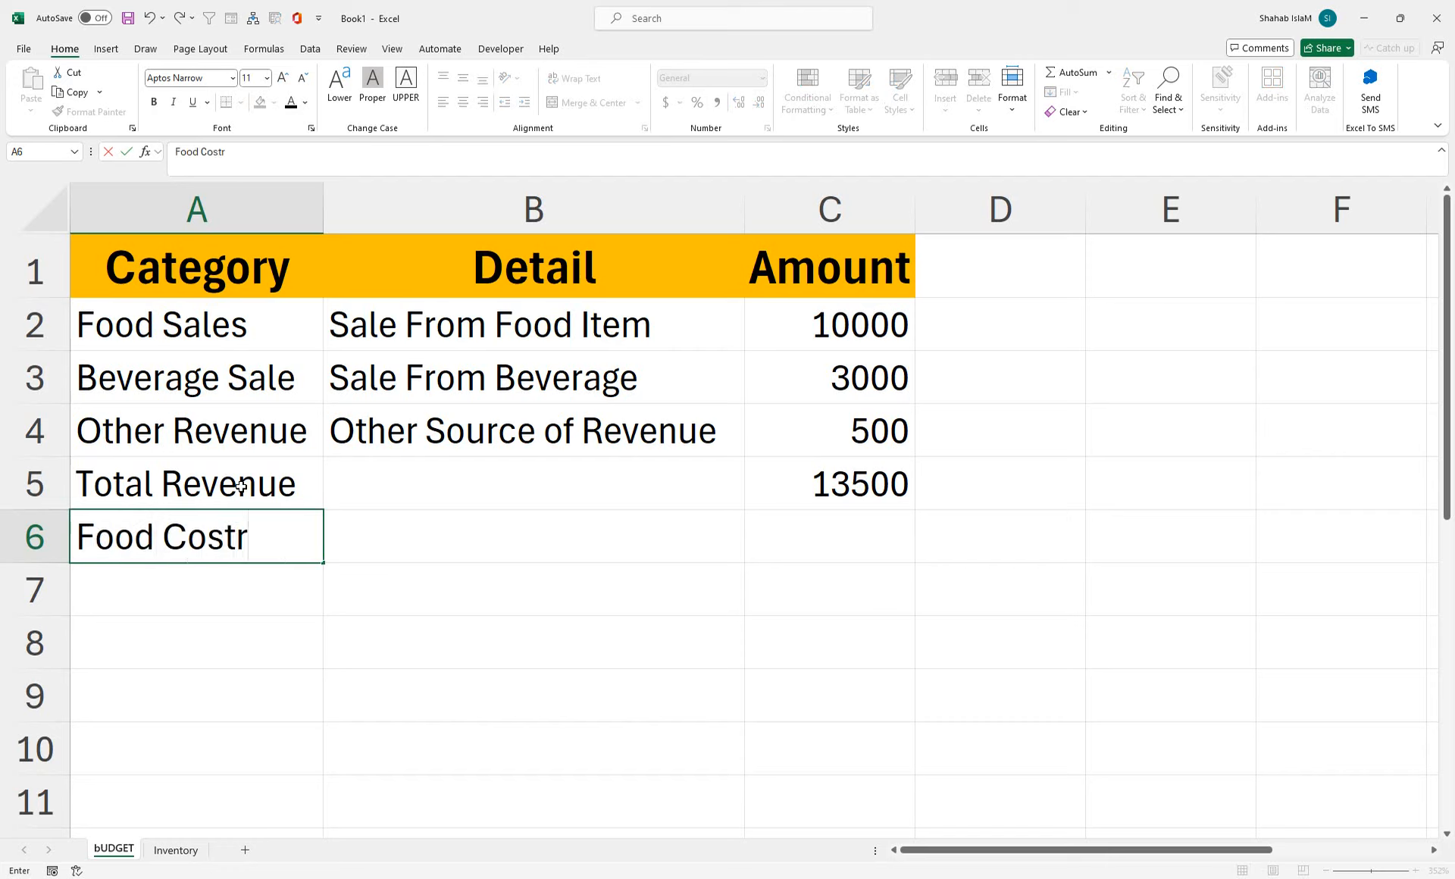
key(BackSpace)
key(Tab)
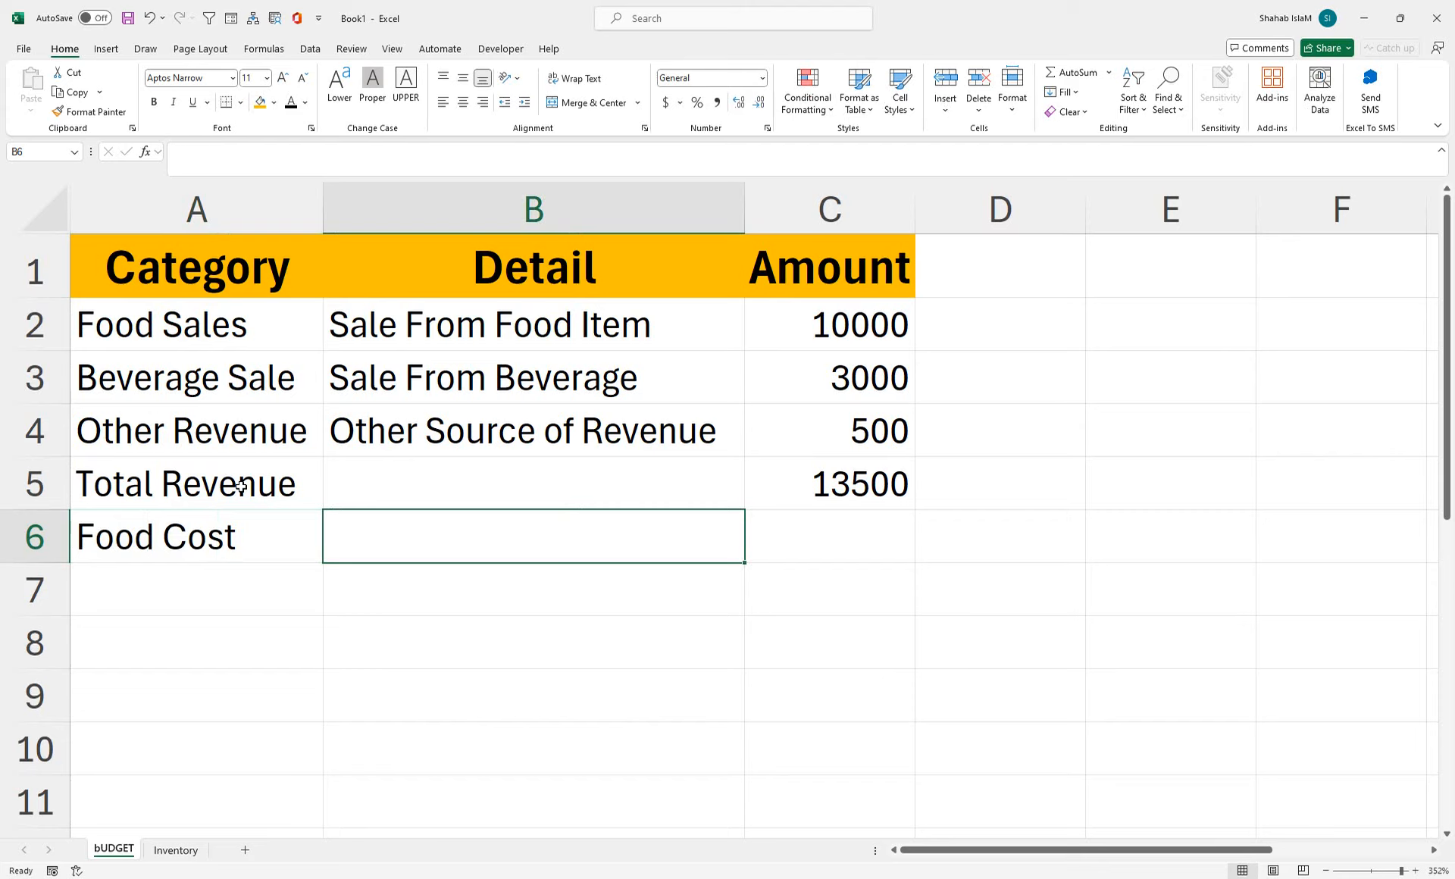
text(Cost o)
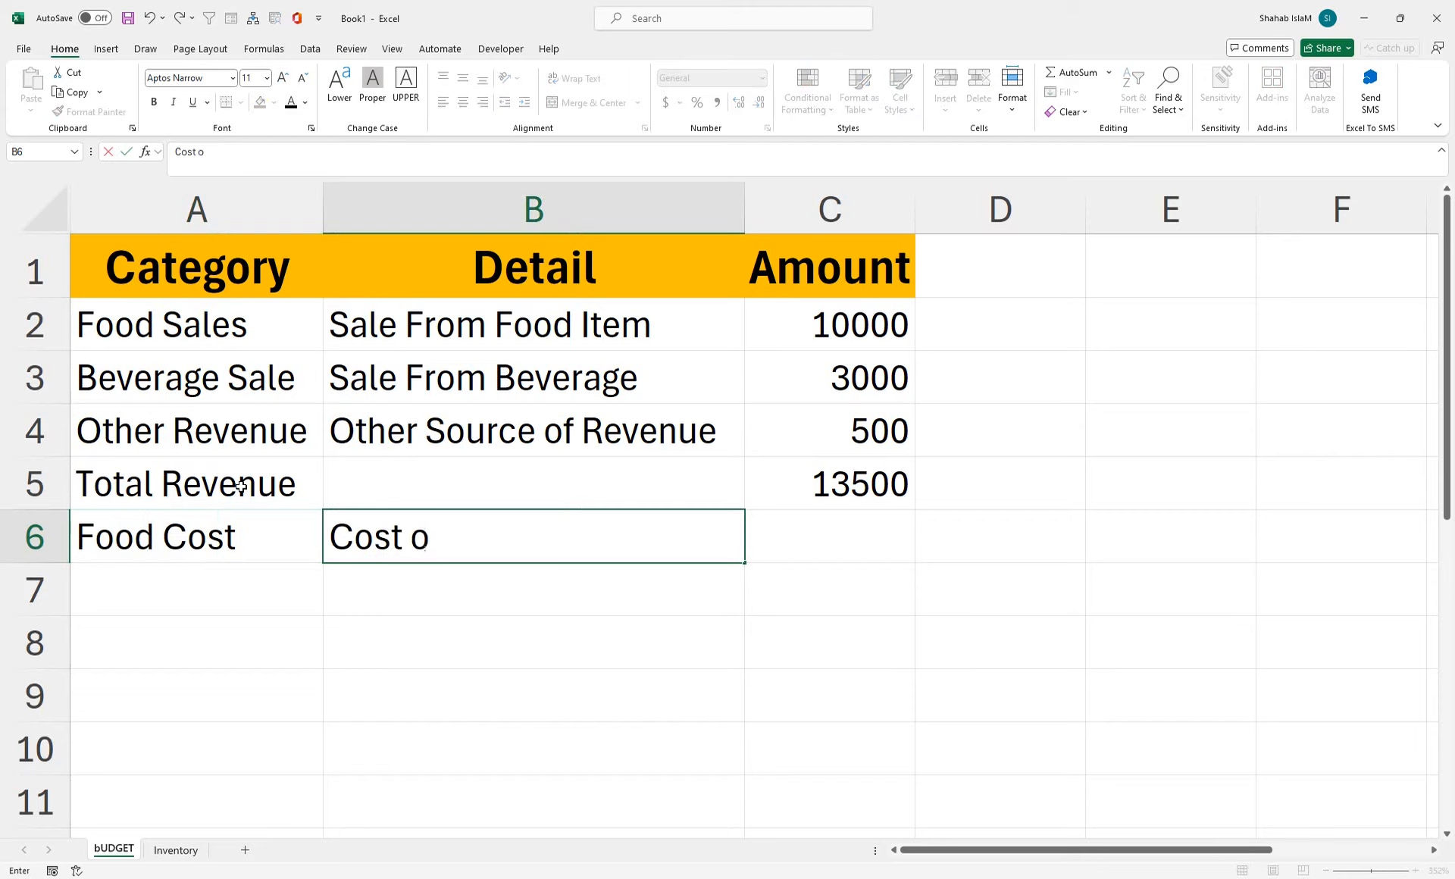
text(f Ingred)
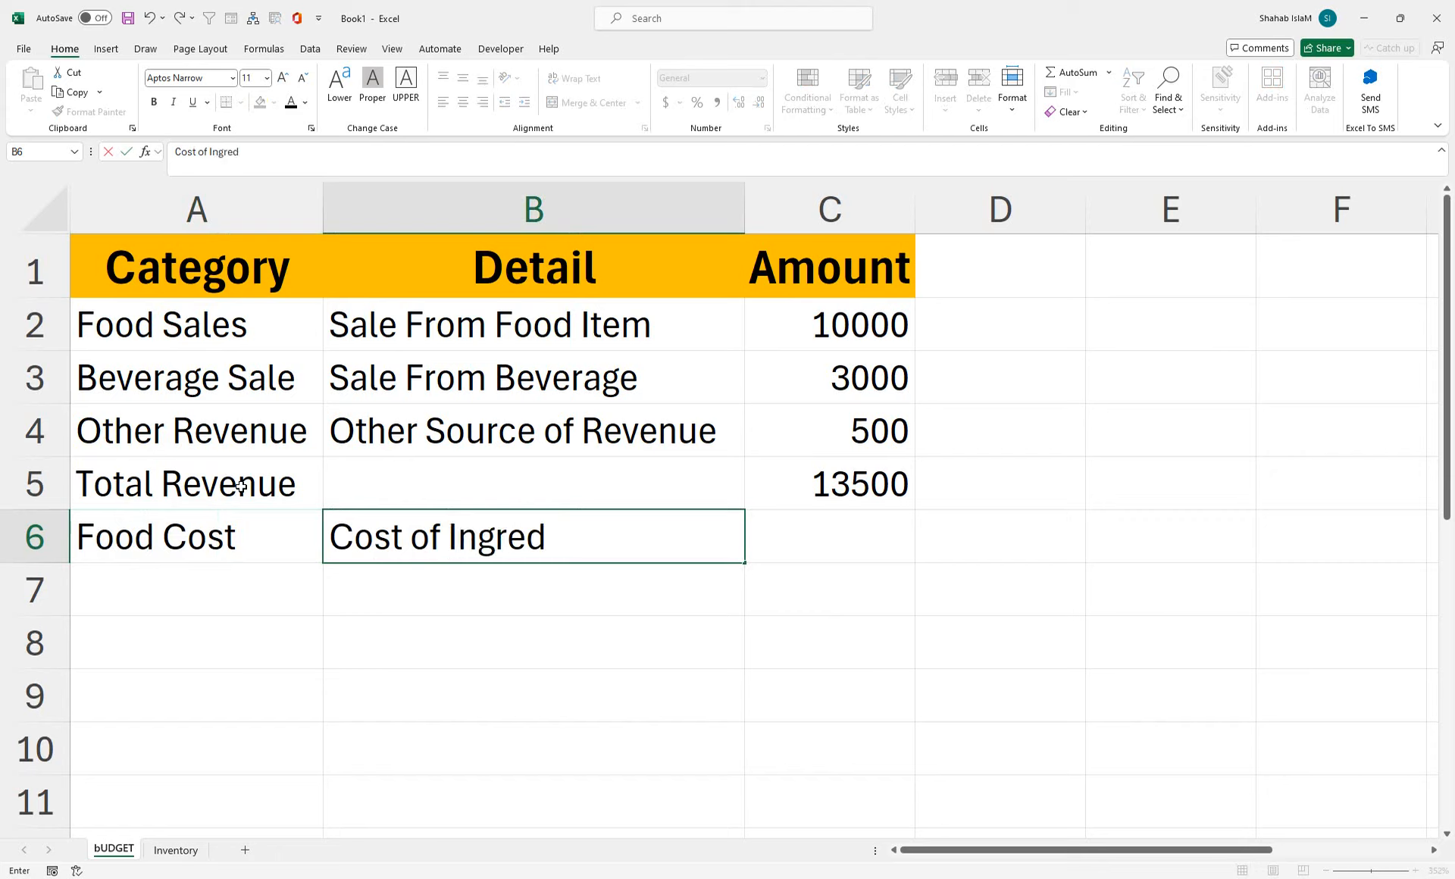
text(ients )
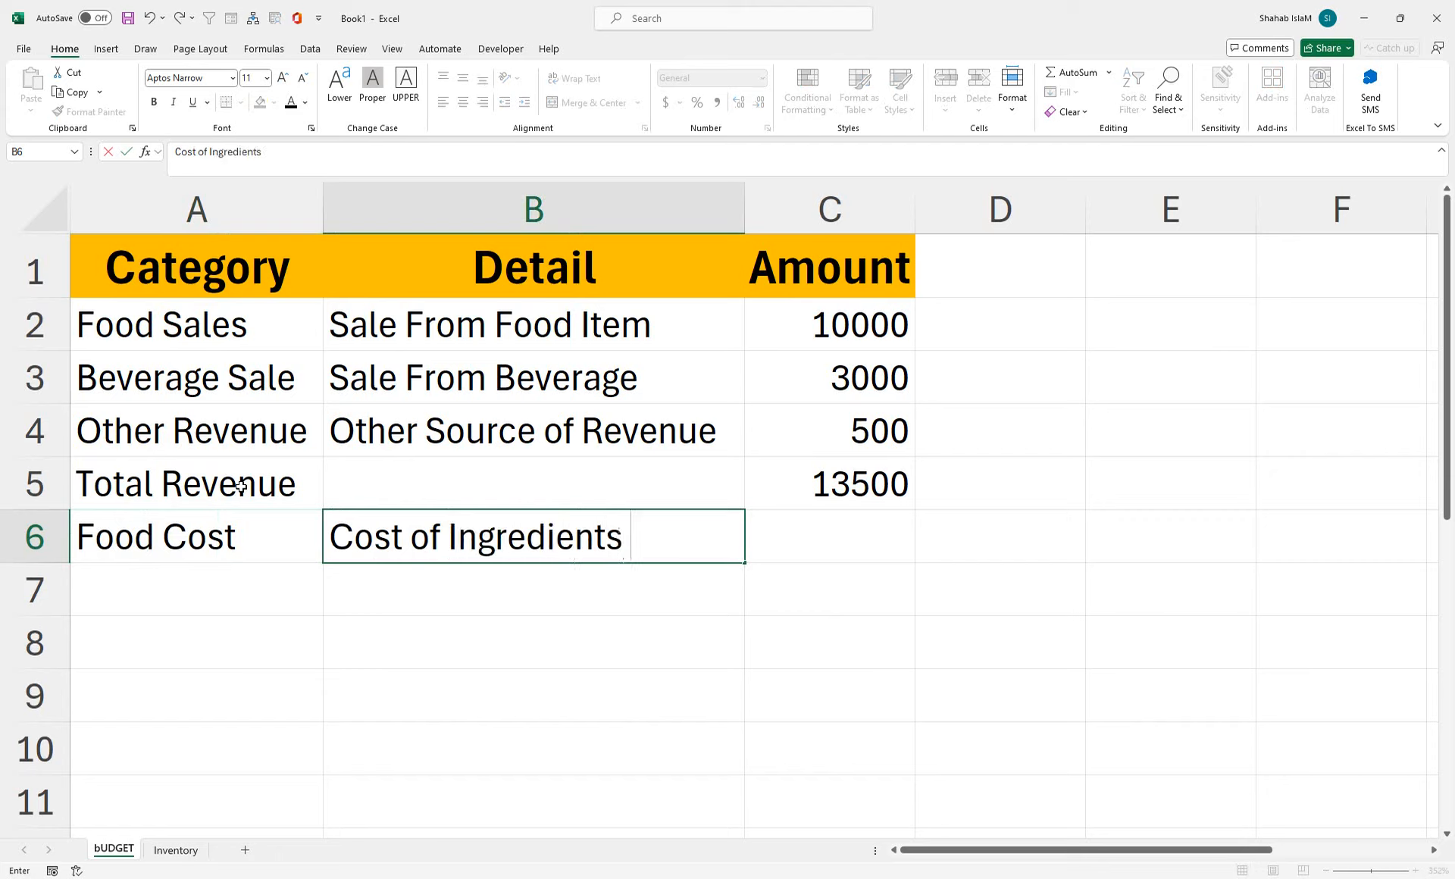
text(For Food)
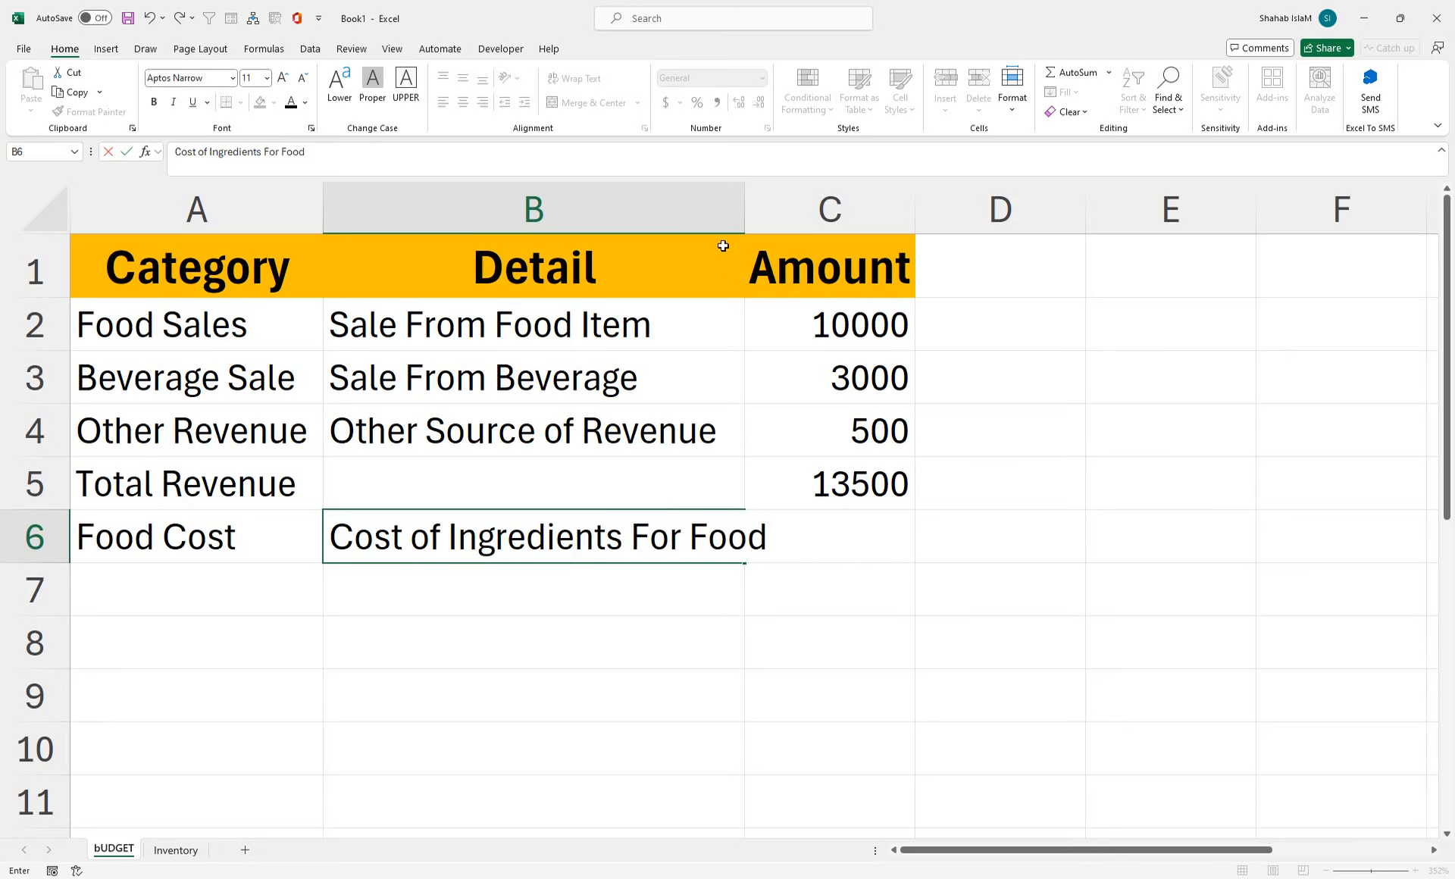
- Widen the Detail column so the full Food Cost description fits inside it
click(753, 206)
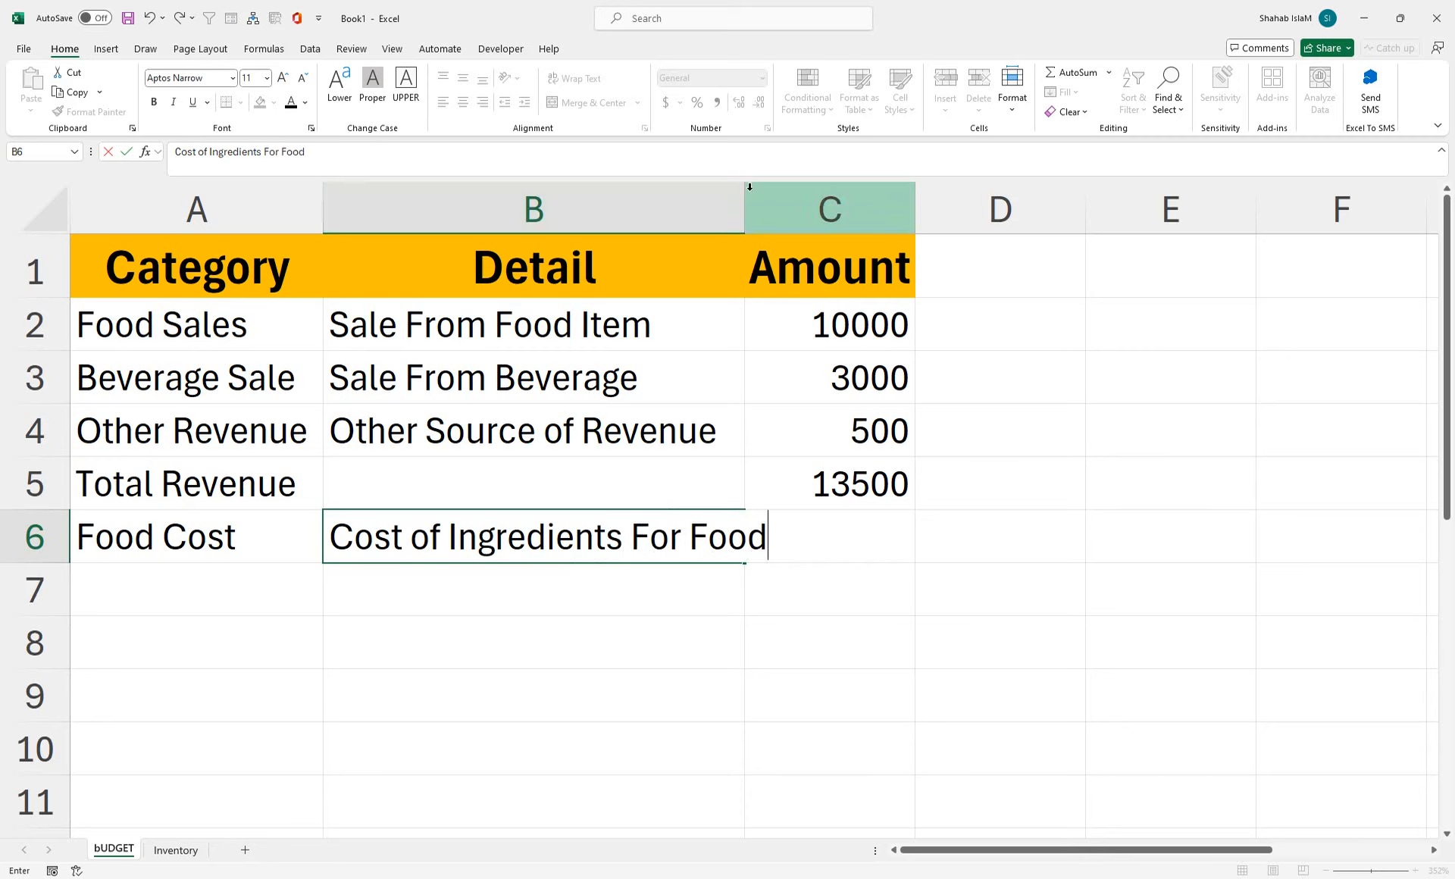
drag(744, 206, 809, 206)
click(900, 584)
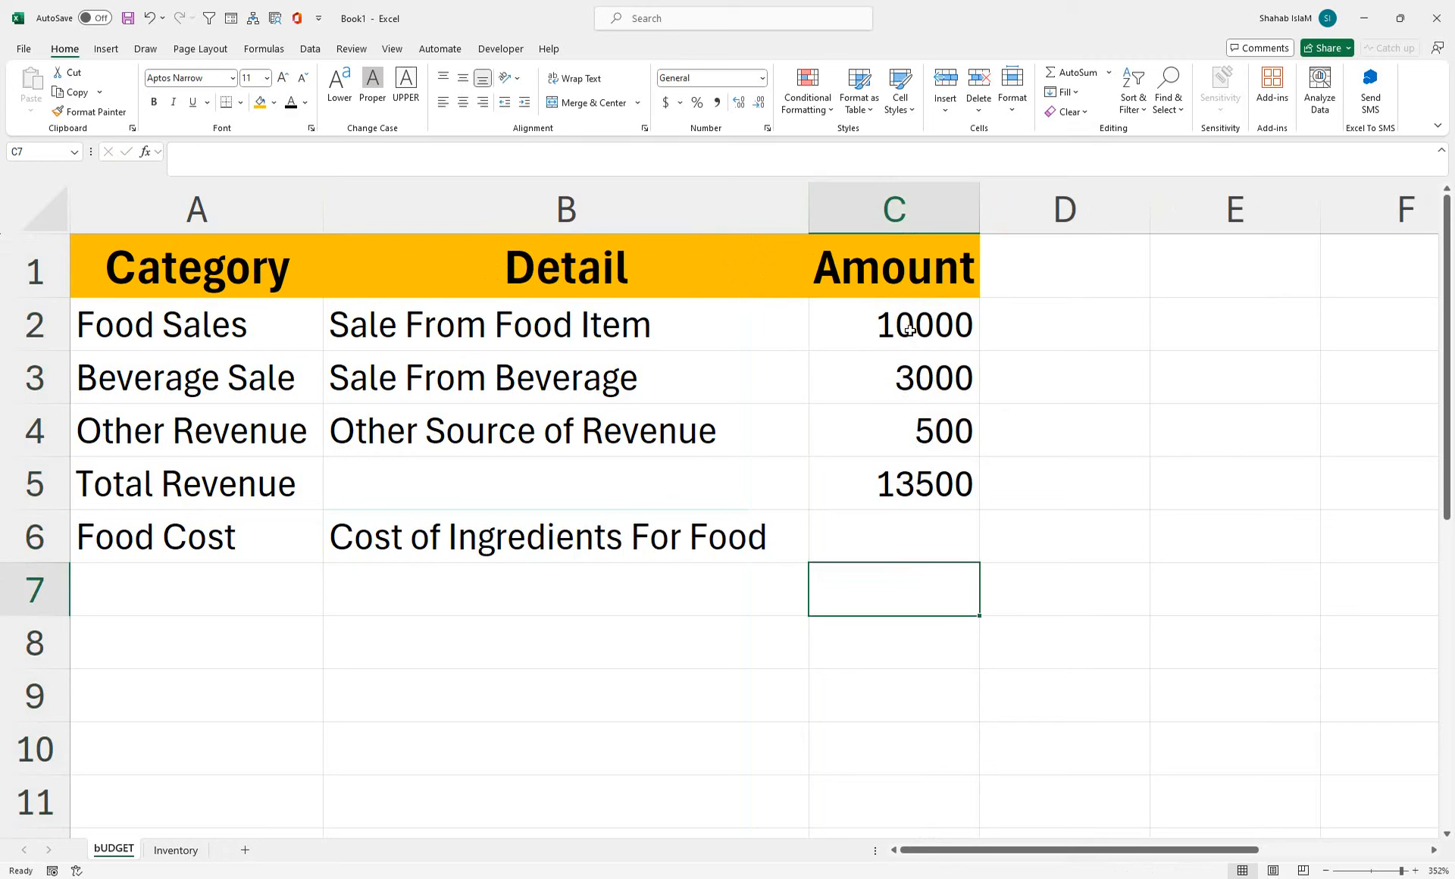
- Apply a top and bottom border to the Total Revenue row, cells A5:C5
click(902, 331)
mouse_move(901, 331)
mouse_down()
mouse_move(821, 536)
mouse_move(250, 485)
mouse_up()
click(855, 492)
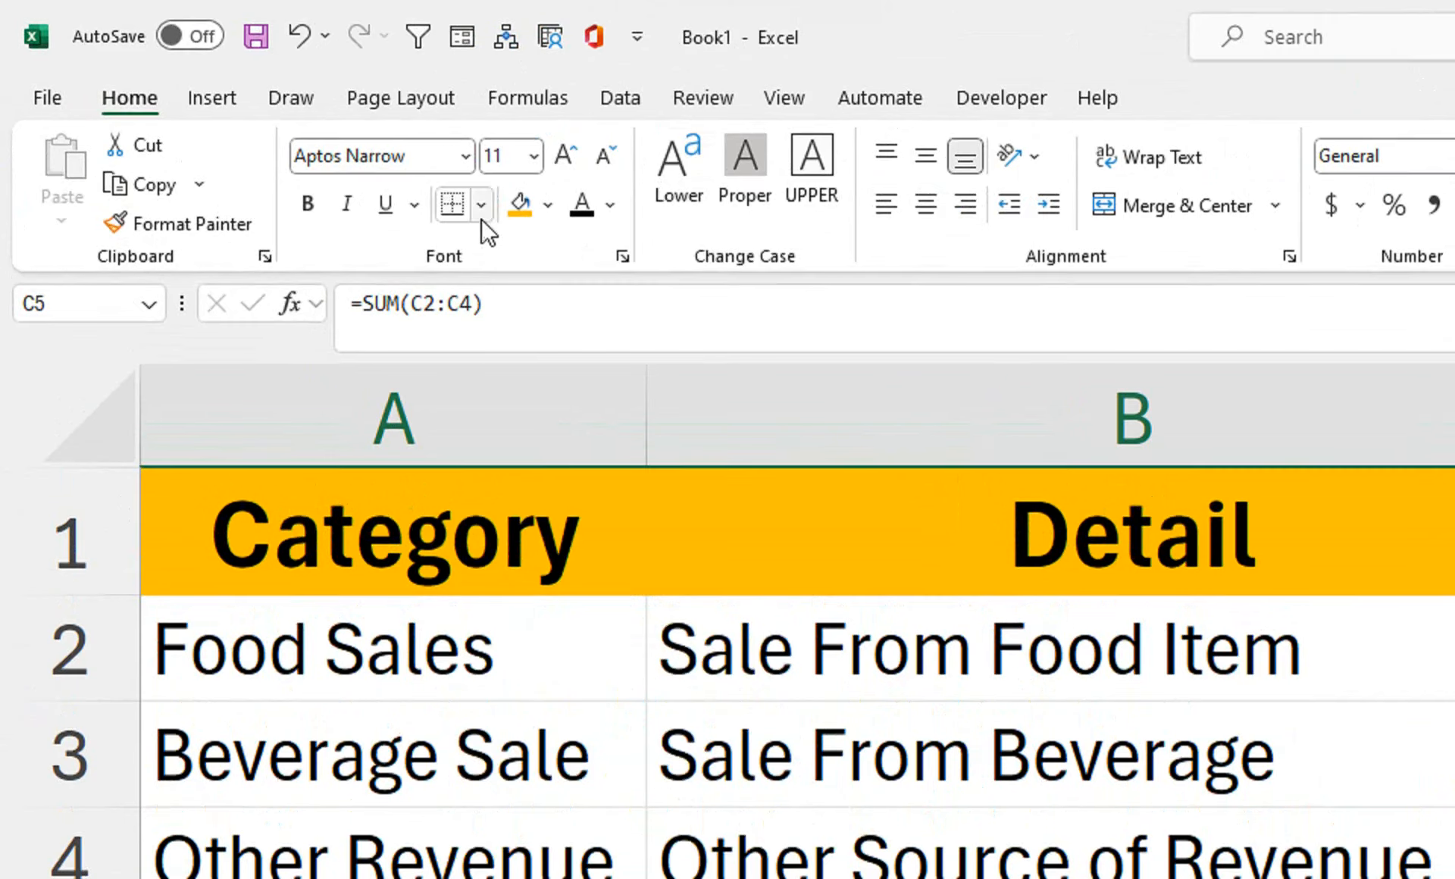
click(240, 103)
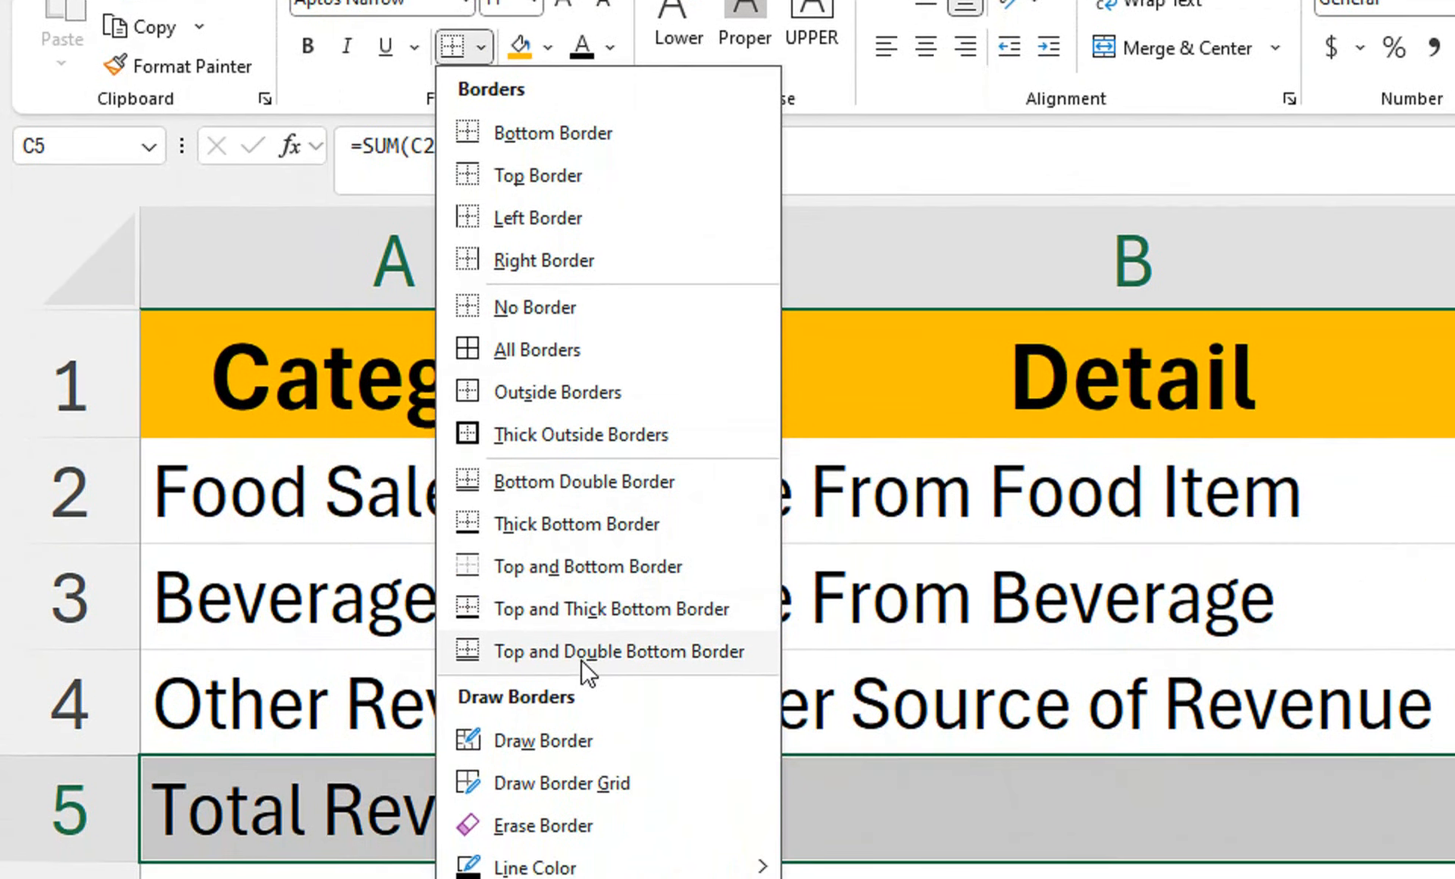
click(593, 566)
click(1023, 878)
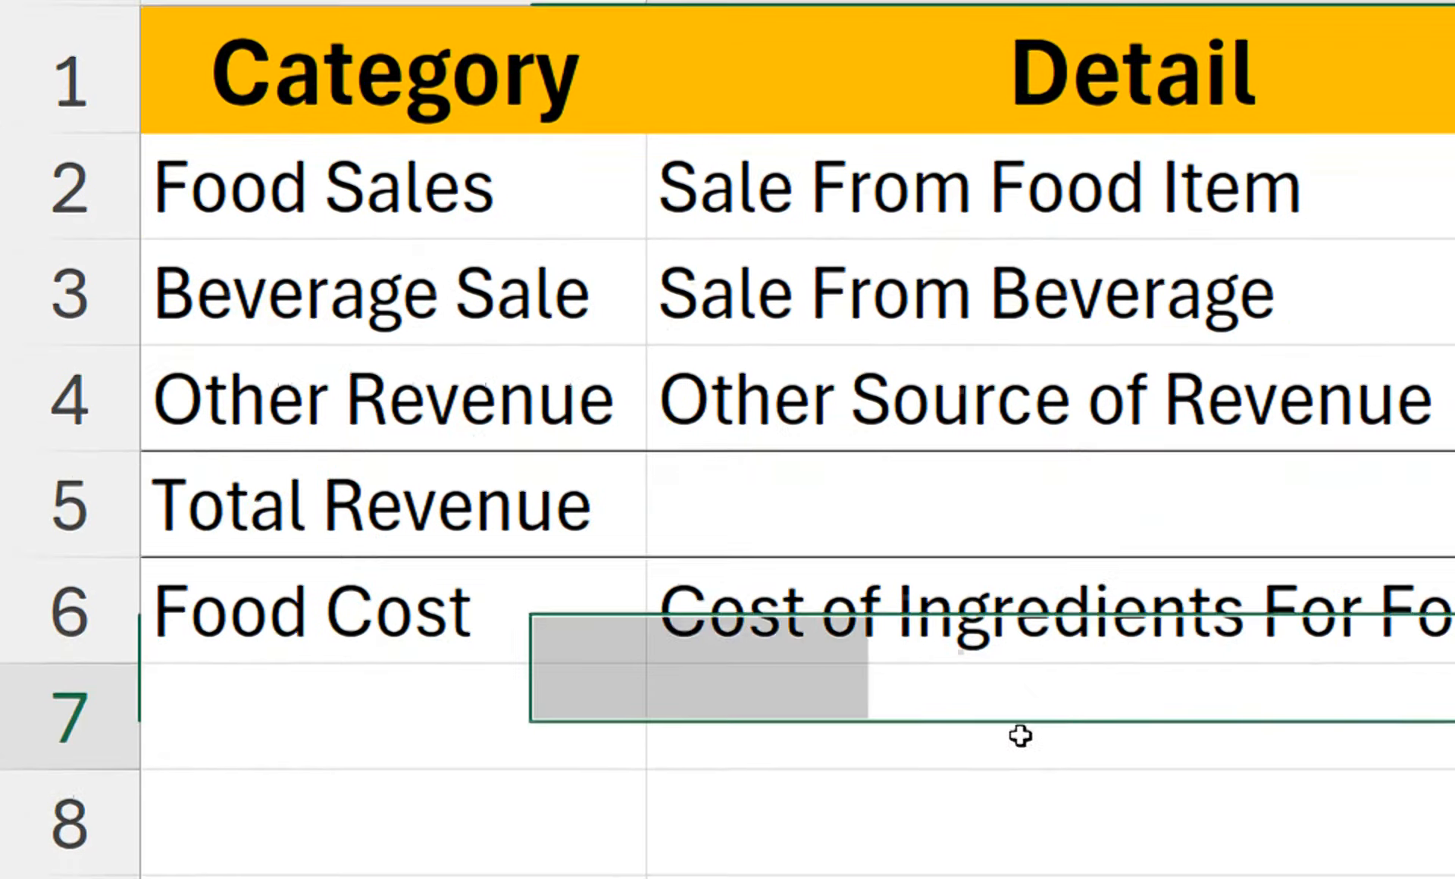
- Give the Total Revenue row A5:C5 a thick bottom border
click(526, 784)
drag(526, 452, 1454, 464)
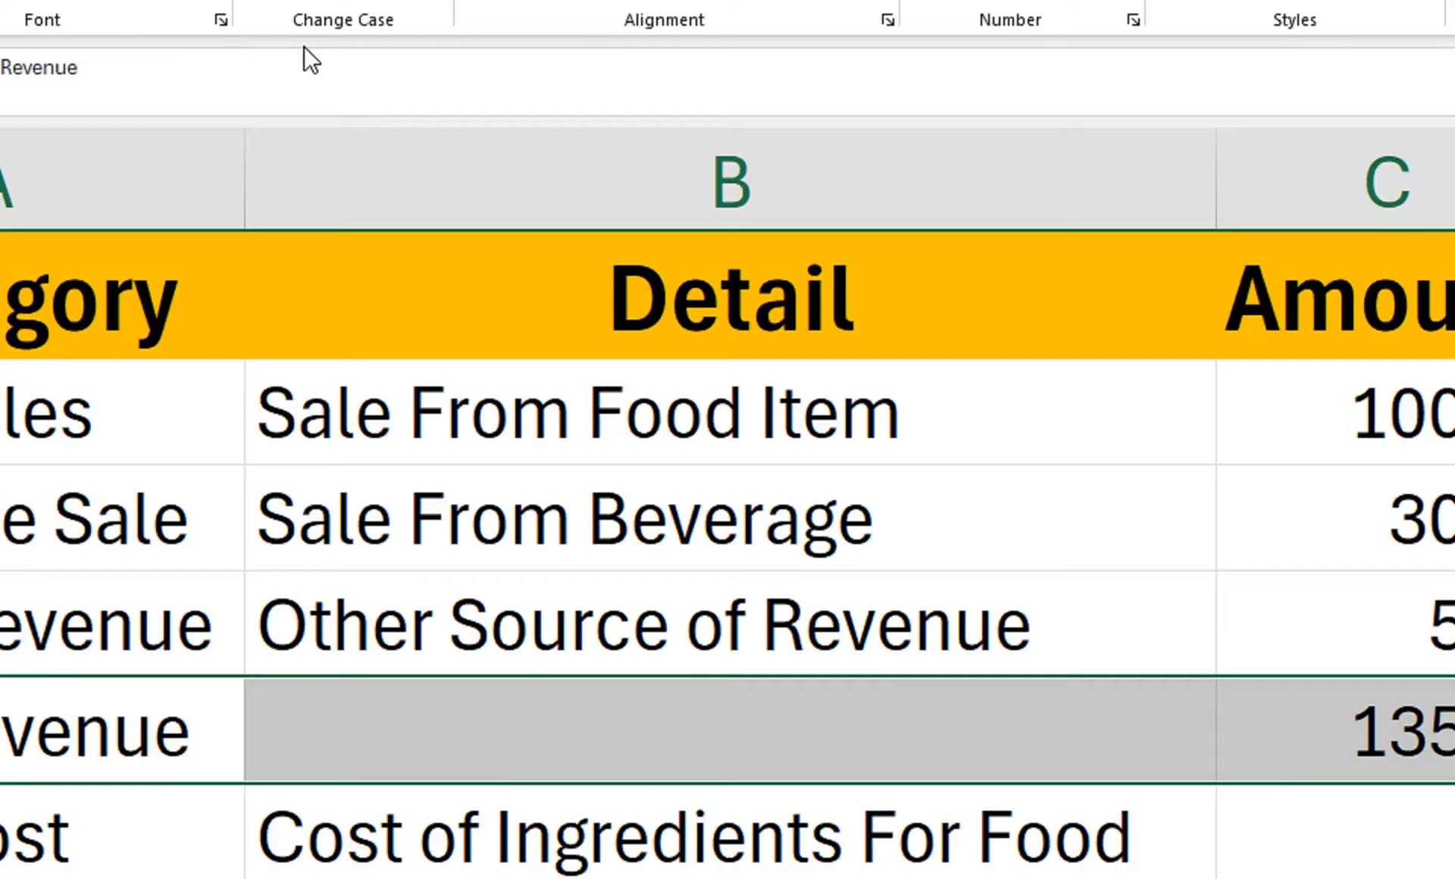
click(208, 182)
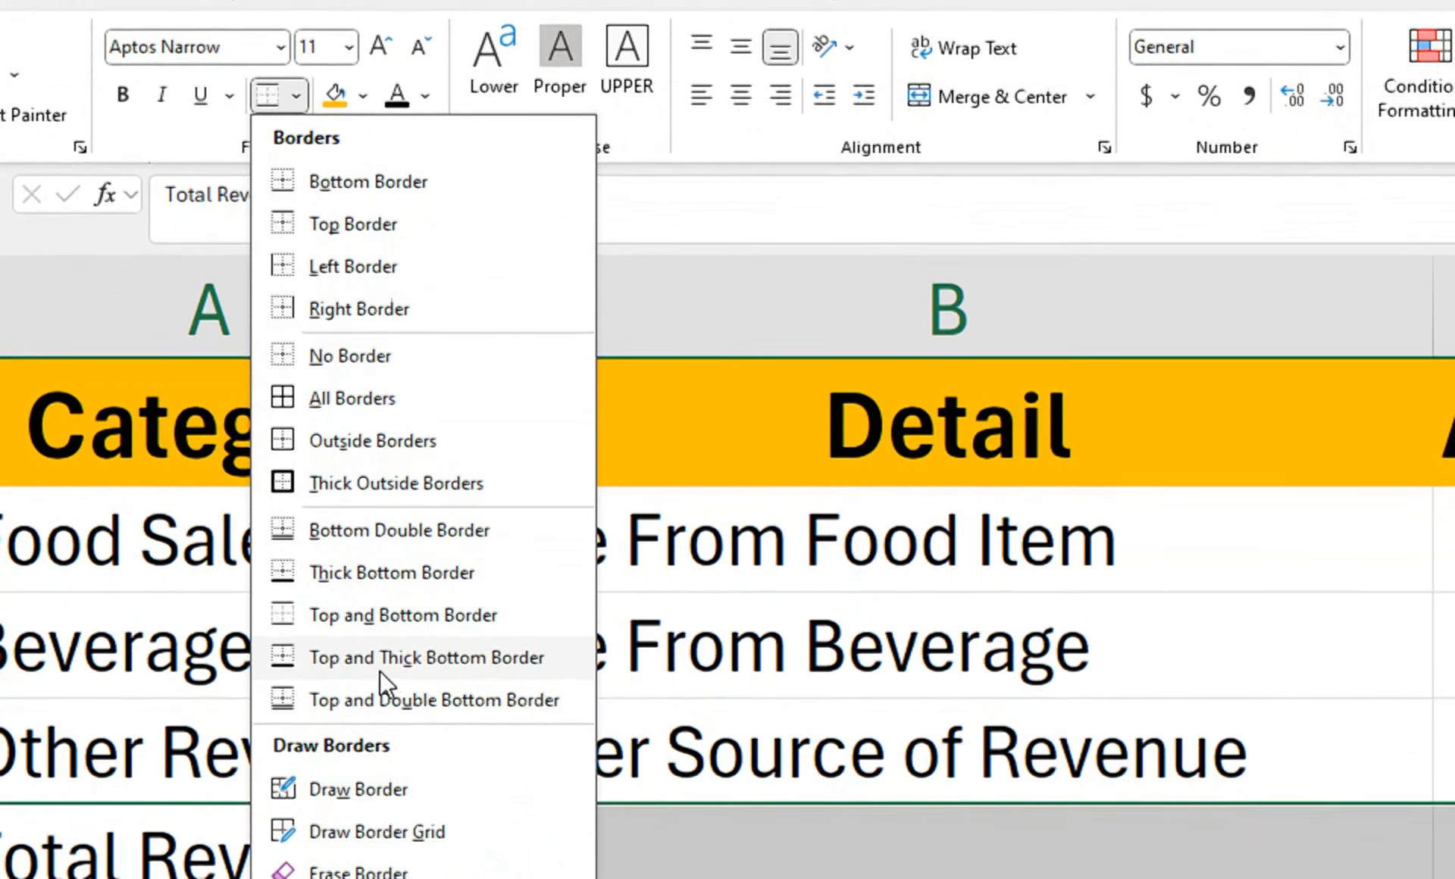
click(370, 573)
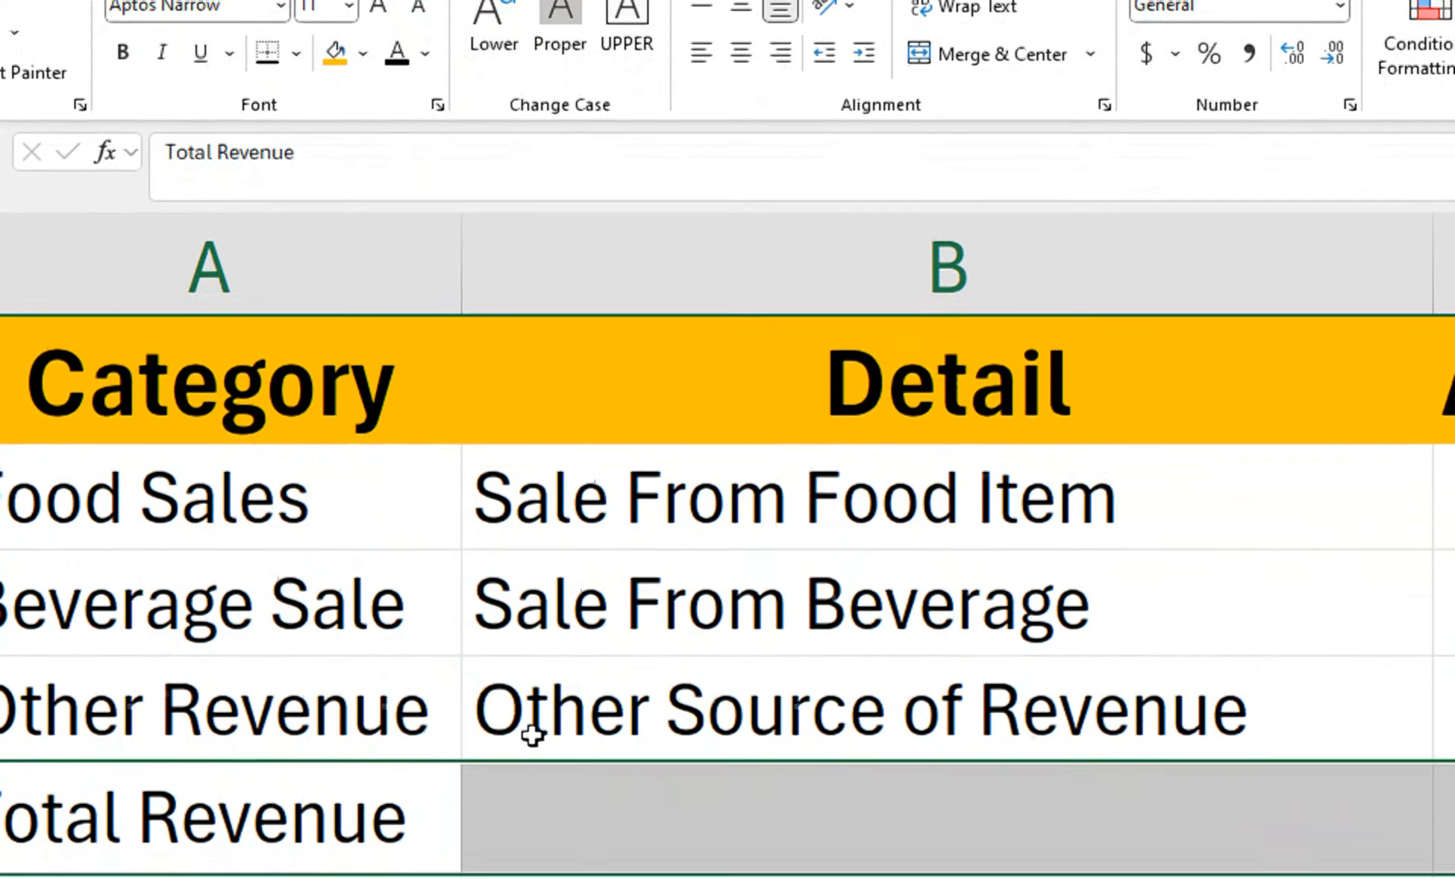
click(533, 735)
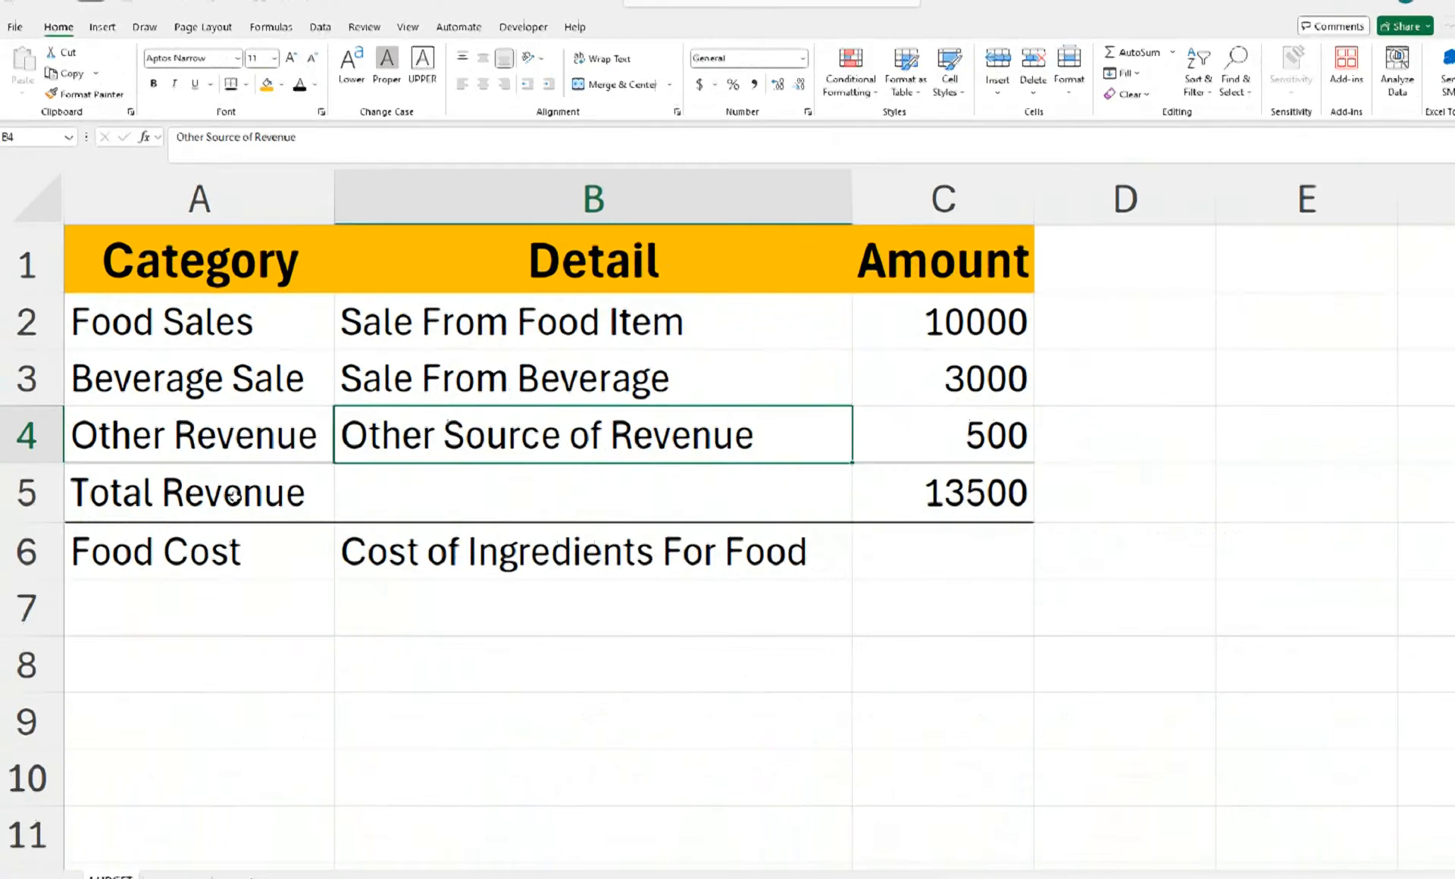
- Make the Total Revenue row, cells A5:C5, bold
drag(303, 610, 849, 475)
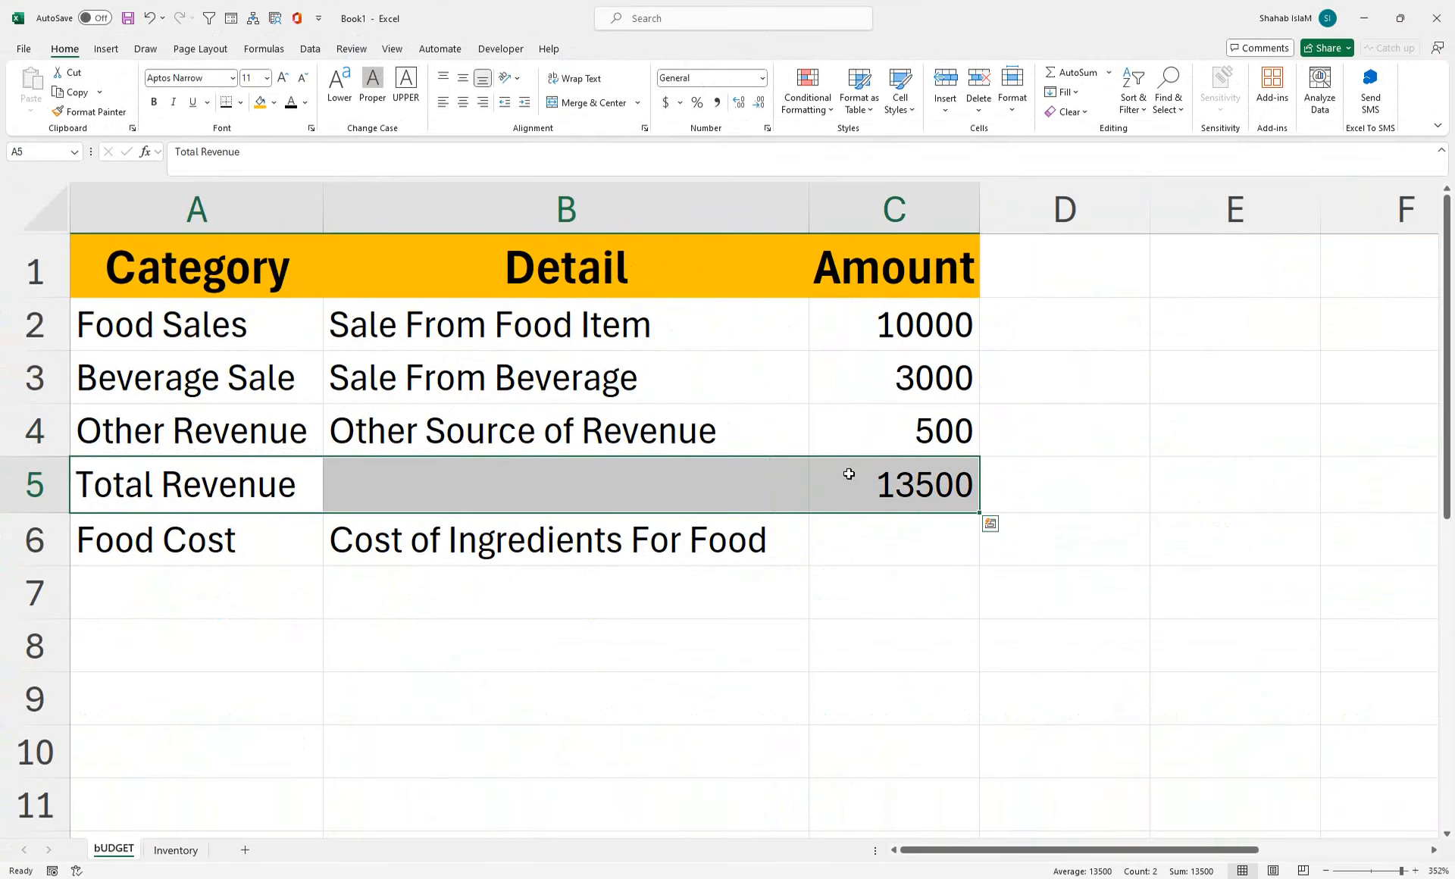
click(152, 108)
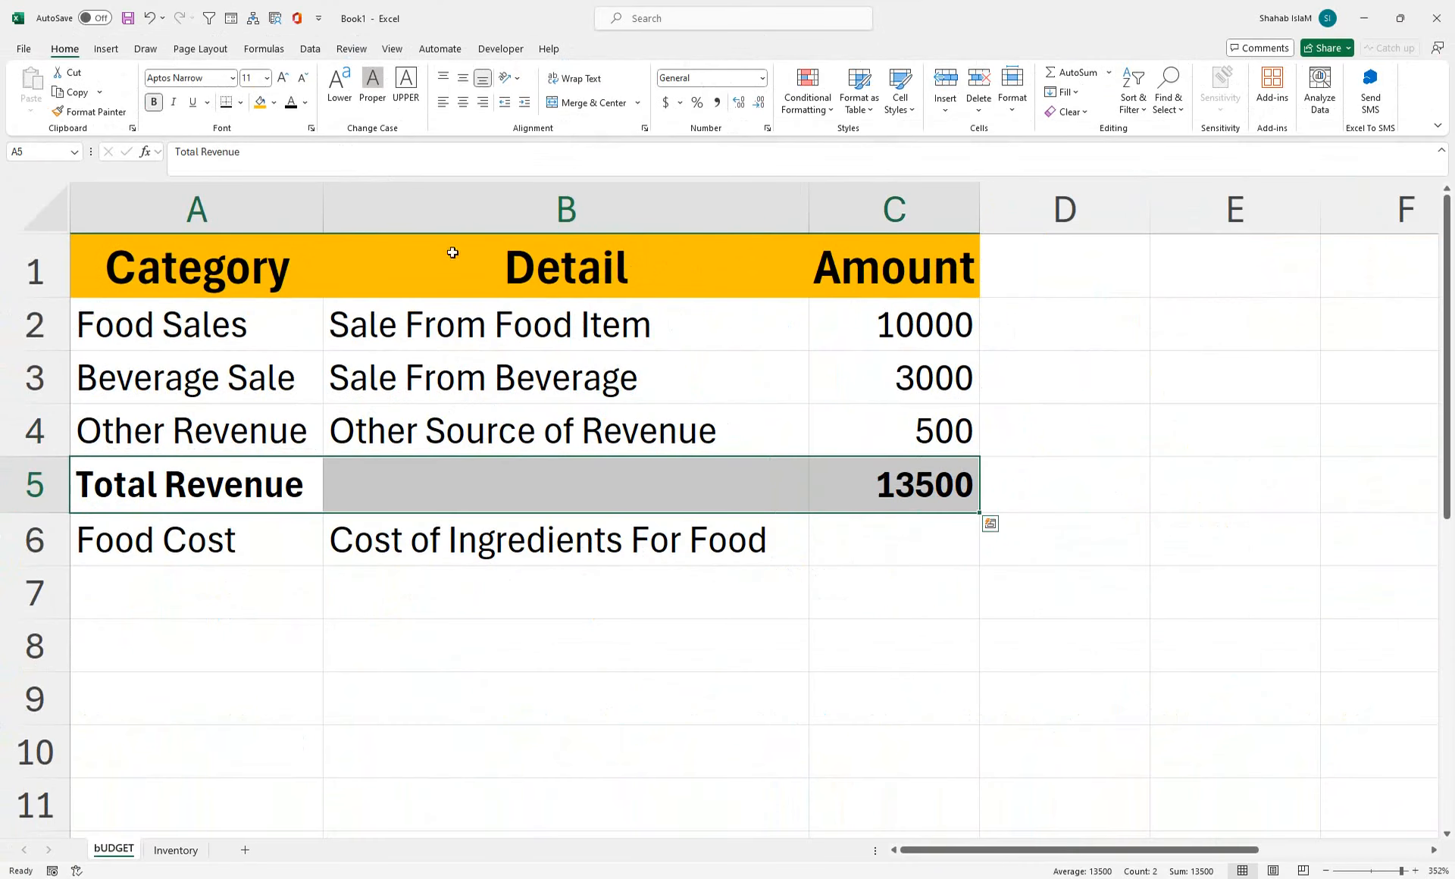
click(496, 551)
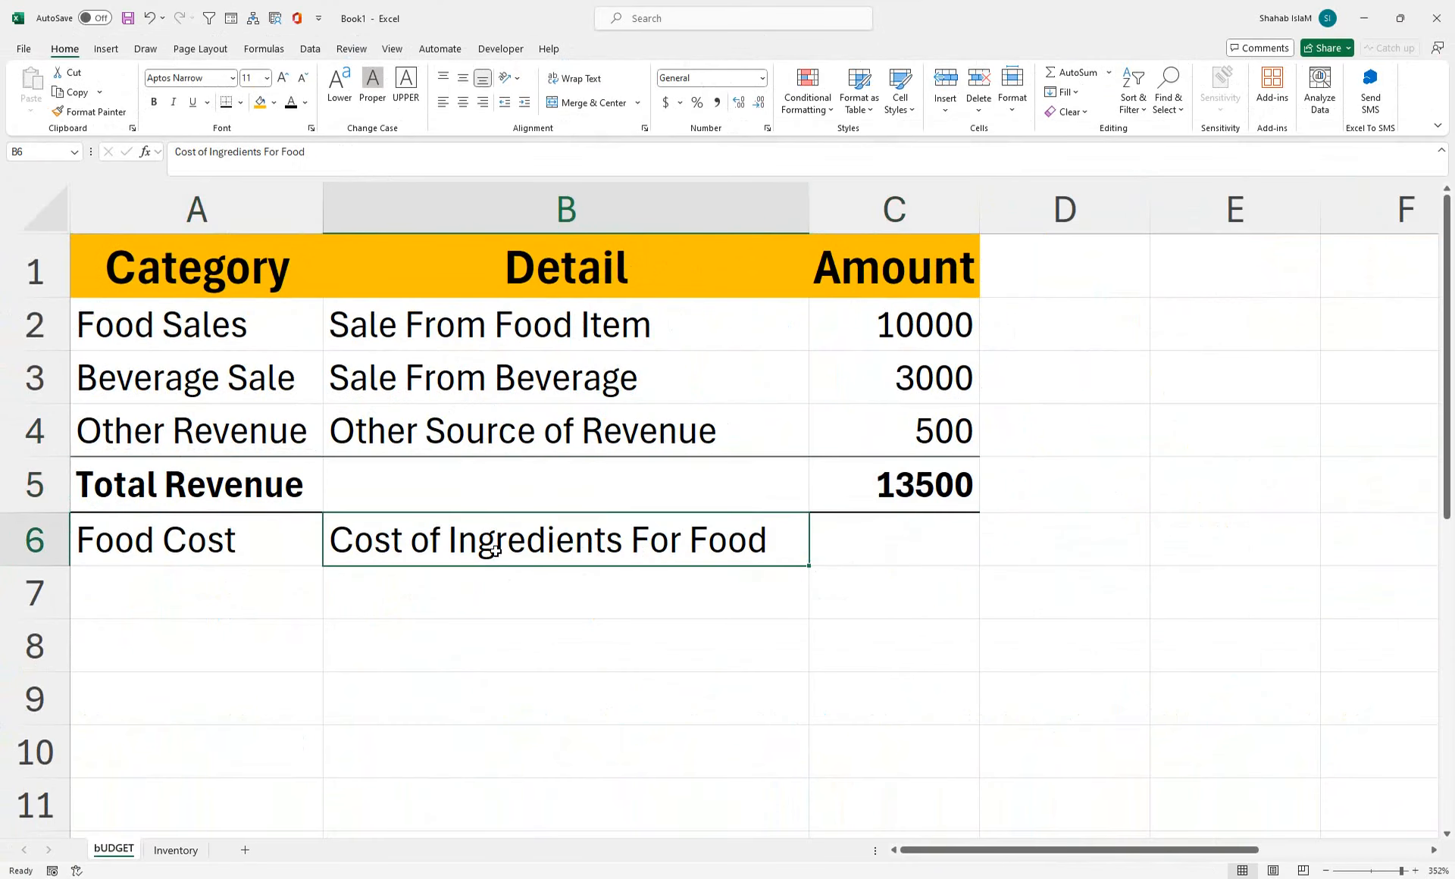
- Enter the Food Cost amount 4000 in cell C6
click(249, 582)
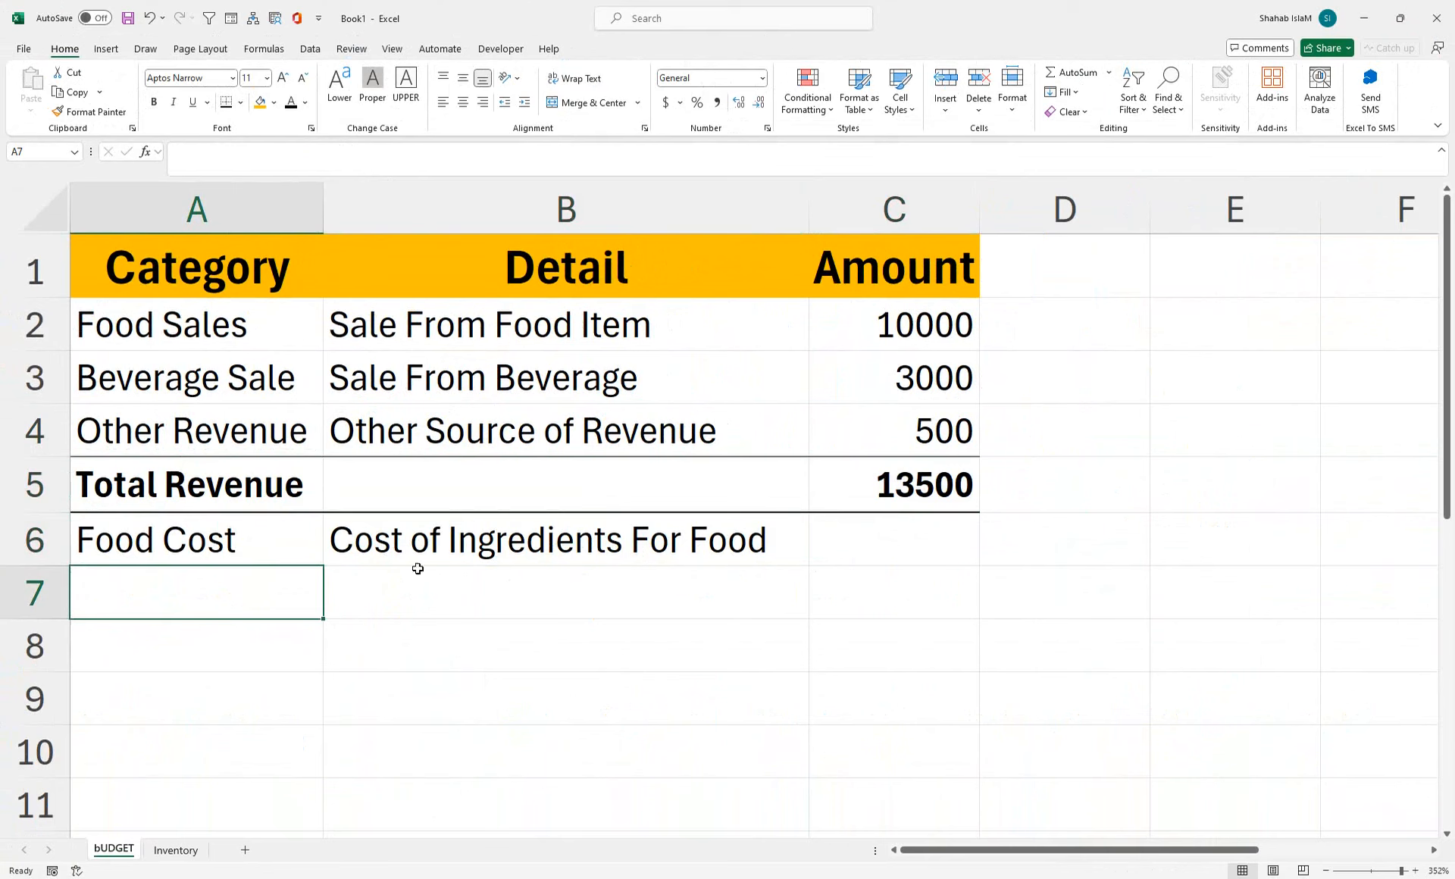
click(834, 554)
text(4000)
key(Return)
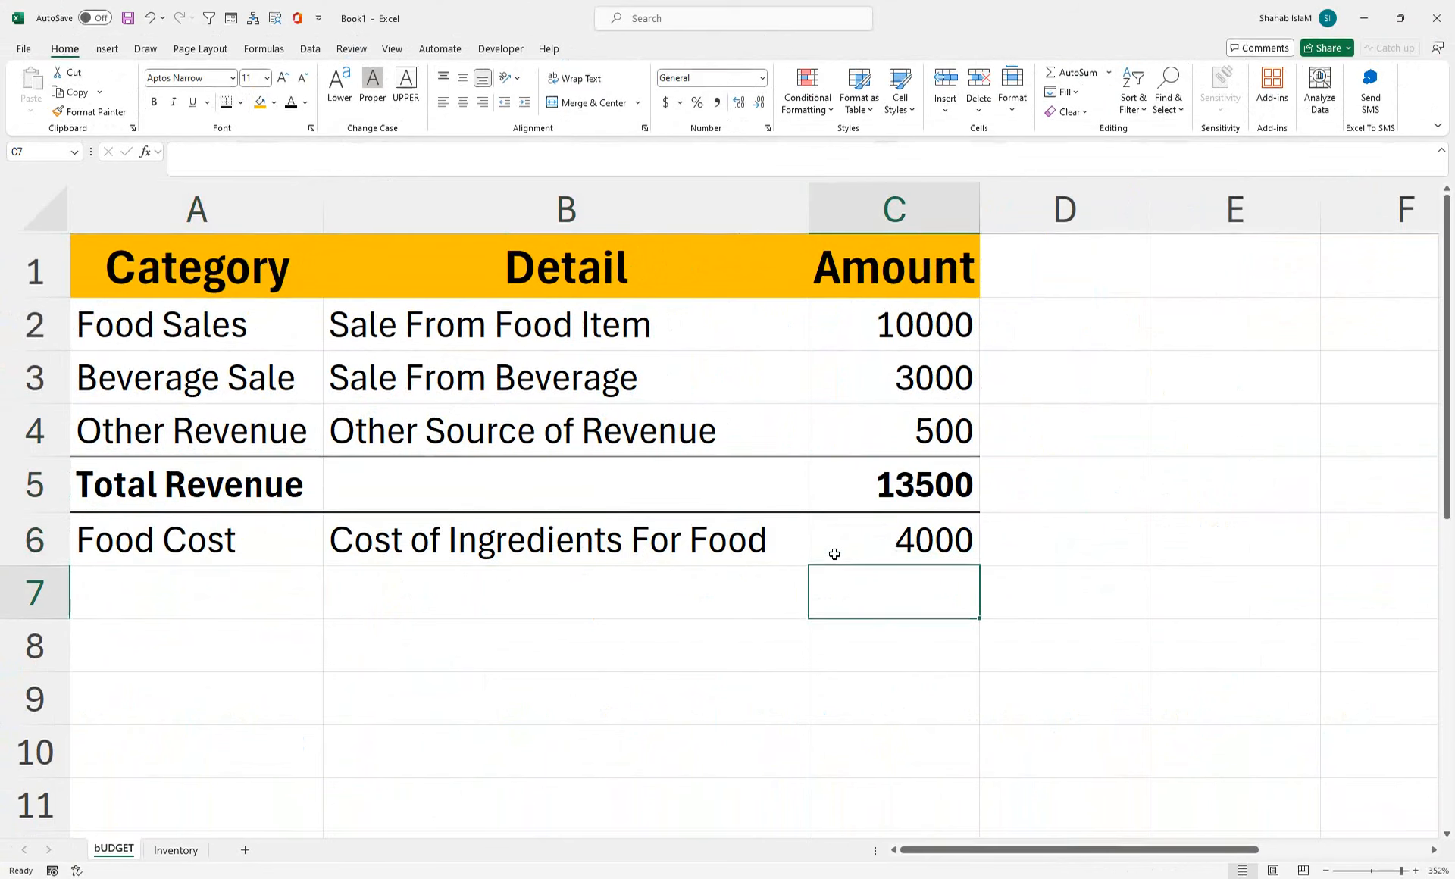
- Fill row 7 with the category Beverage Cost, the detail Cost of Beverage and the amount 800
key(Left)
key(Left)
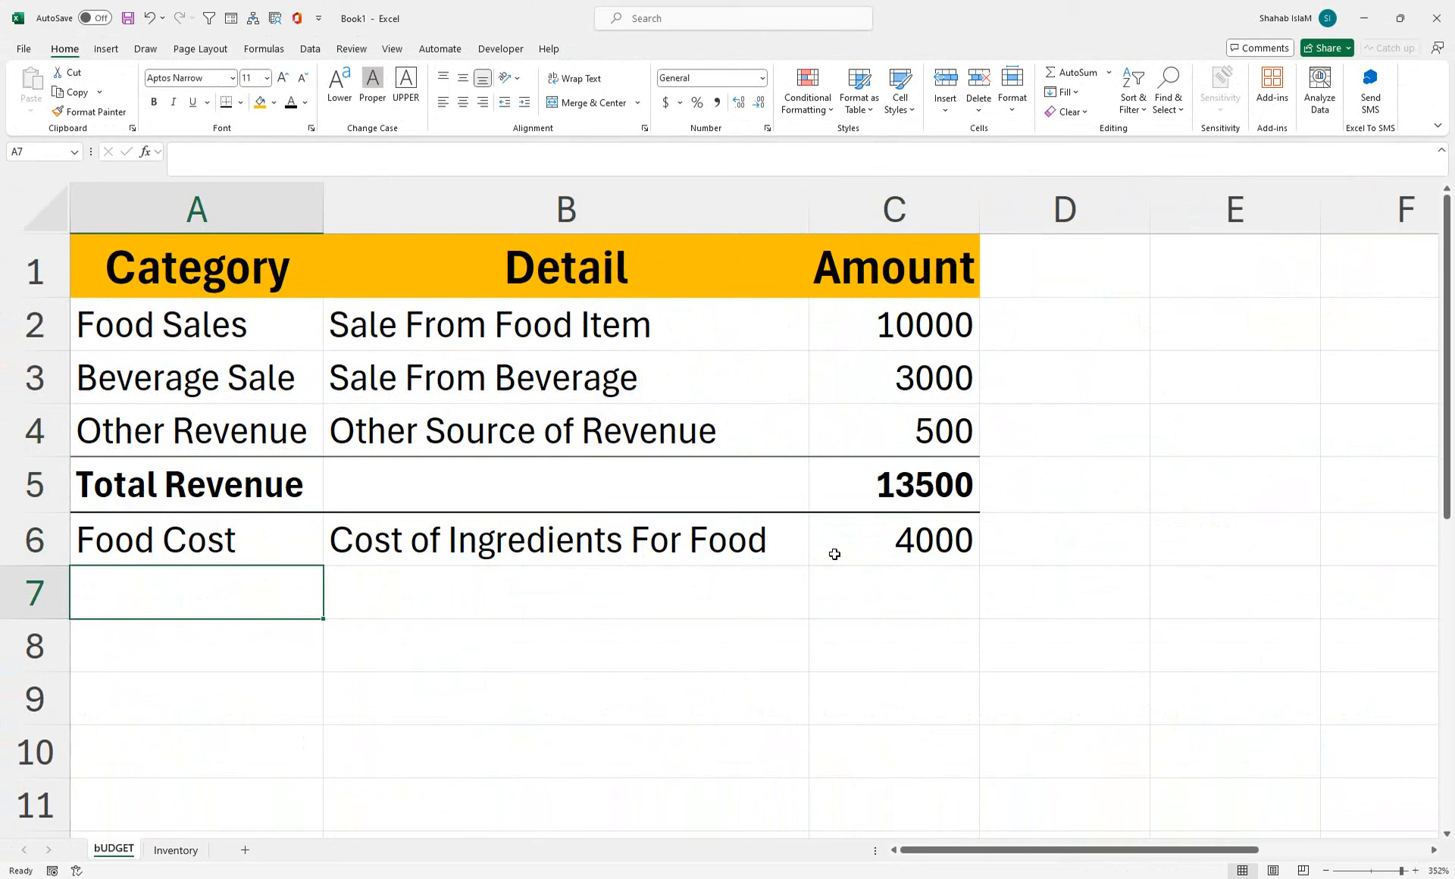
text(Bevera)
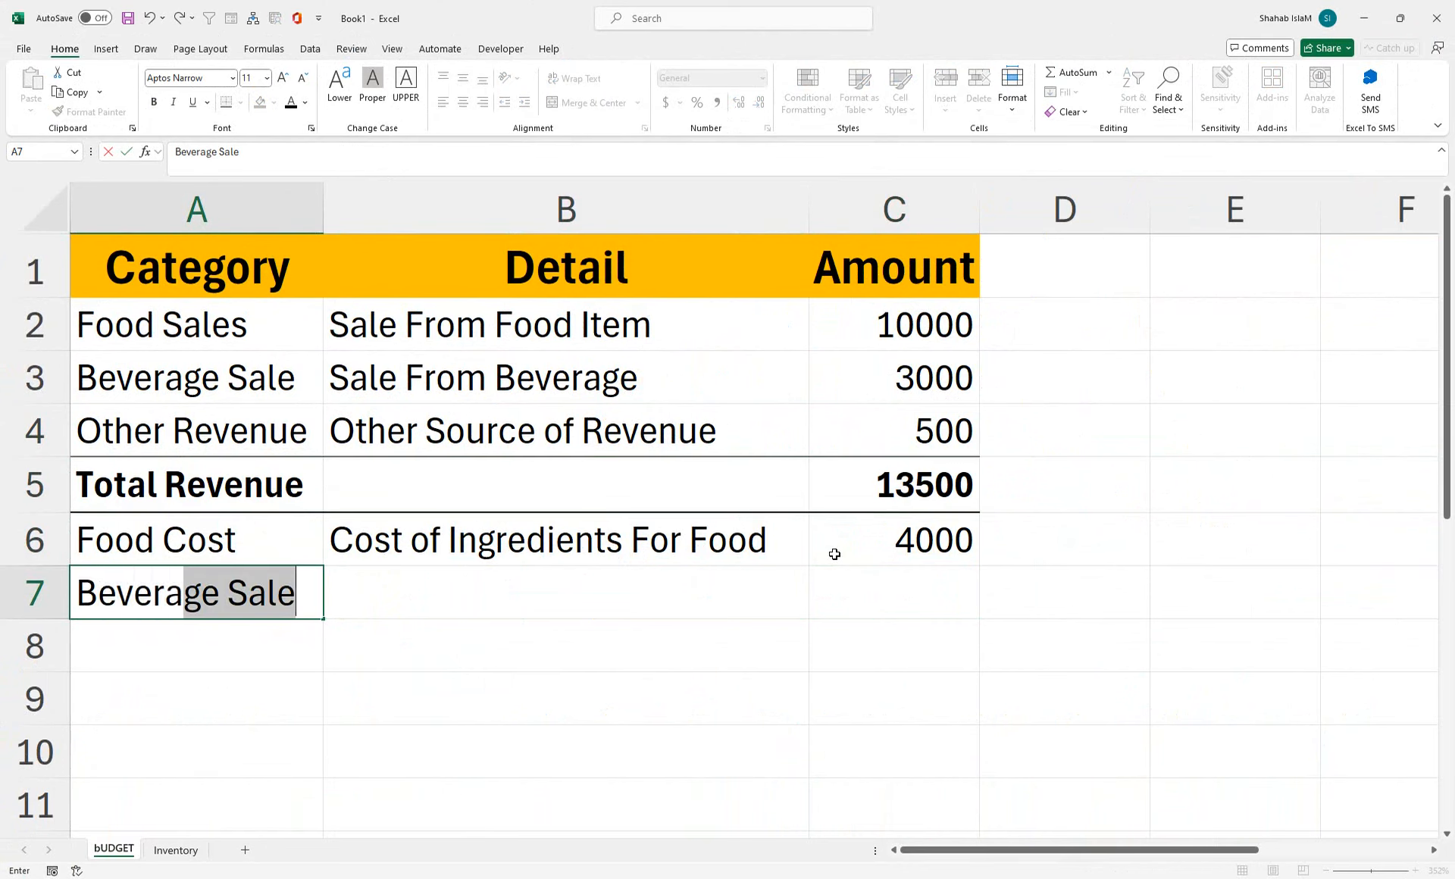
text(ge Cost)
key(Tab)
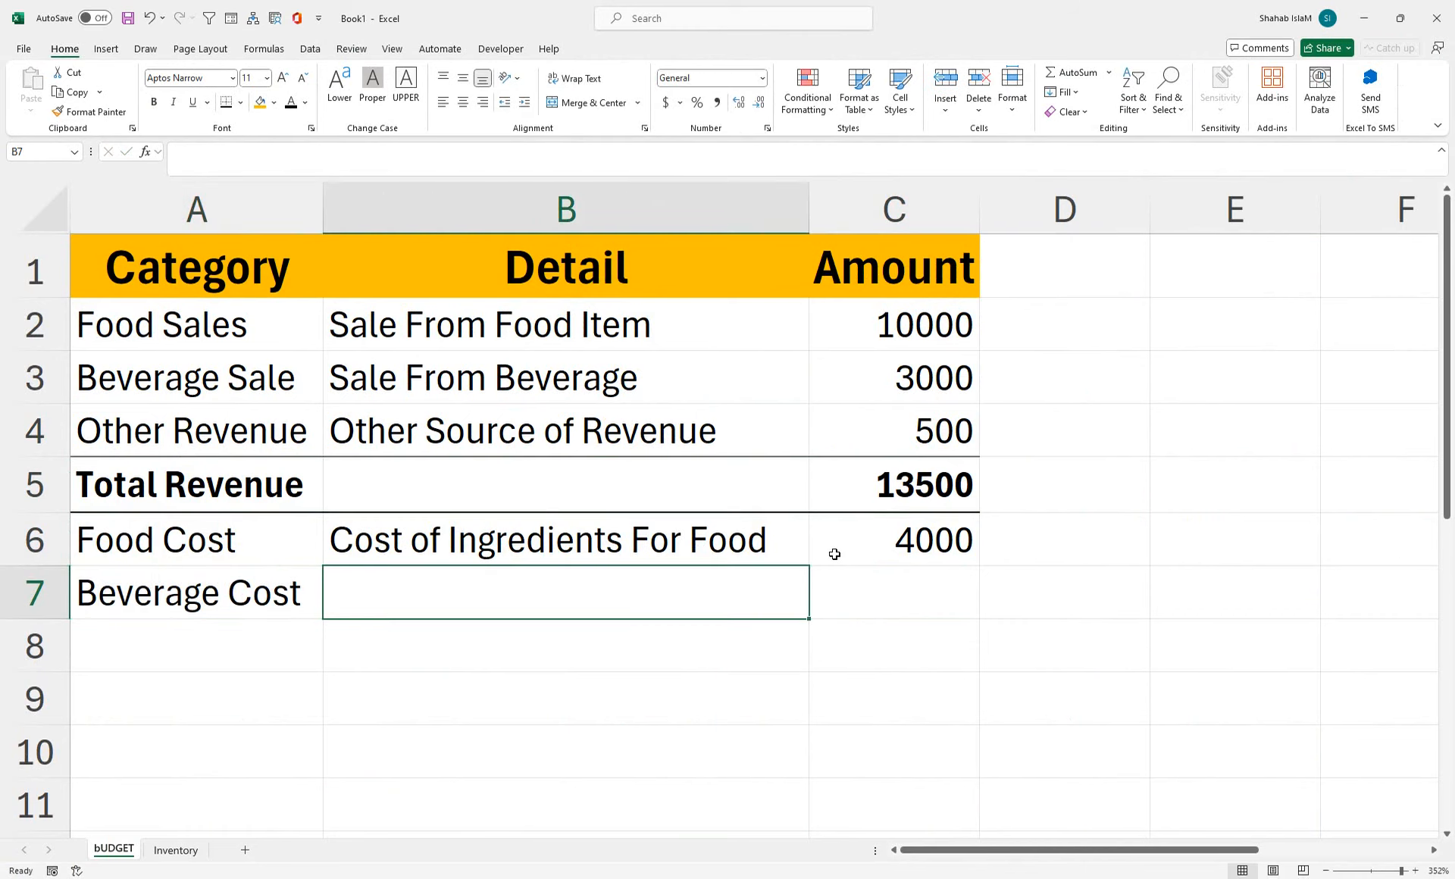
text(Cost og)
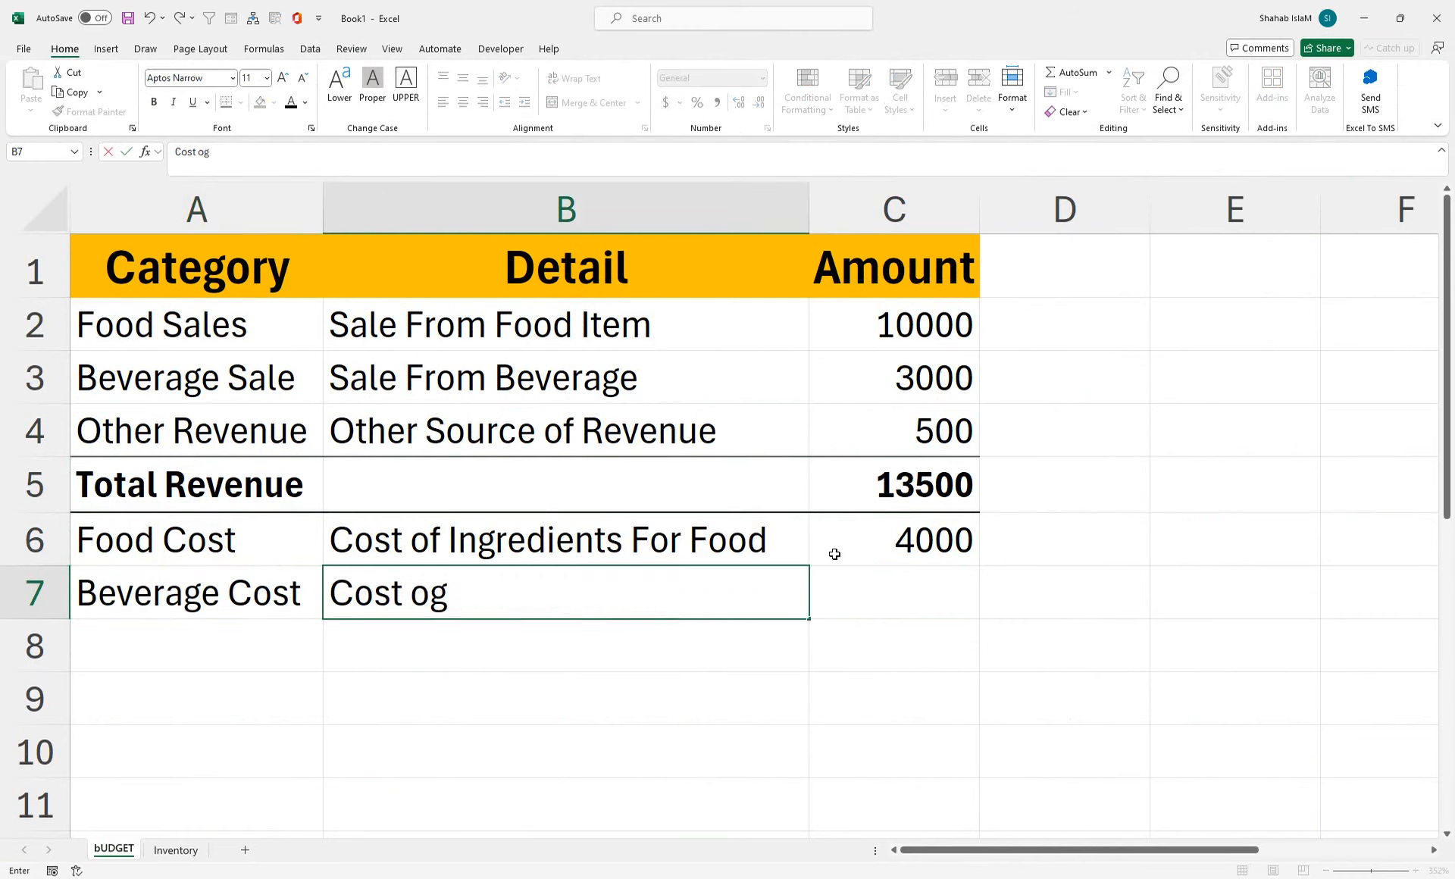
key(BackSpace)
text(f Beverage)
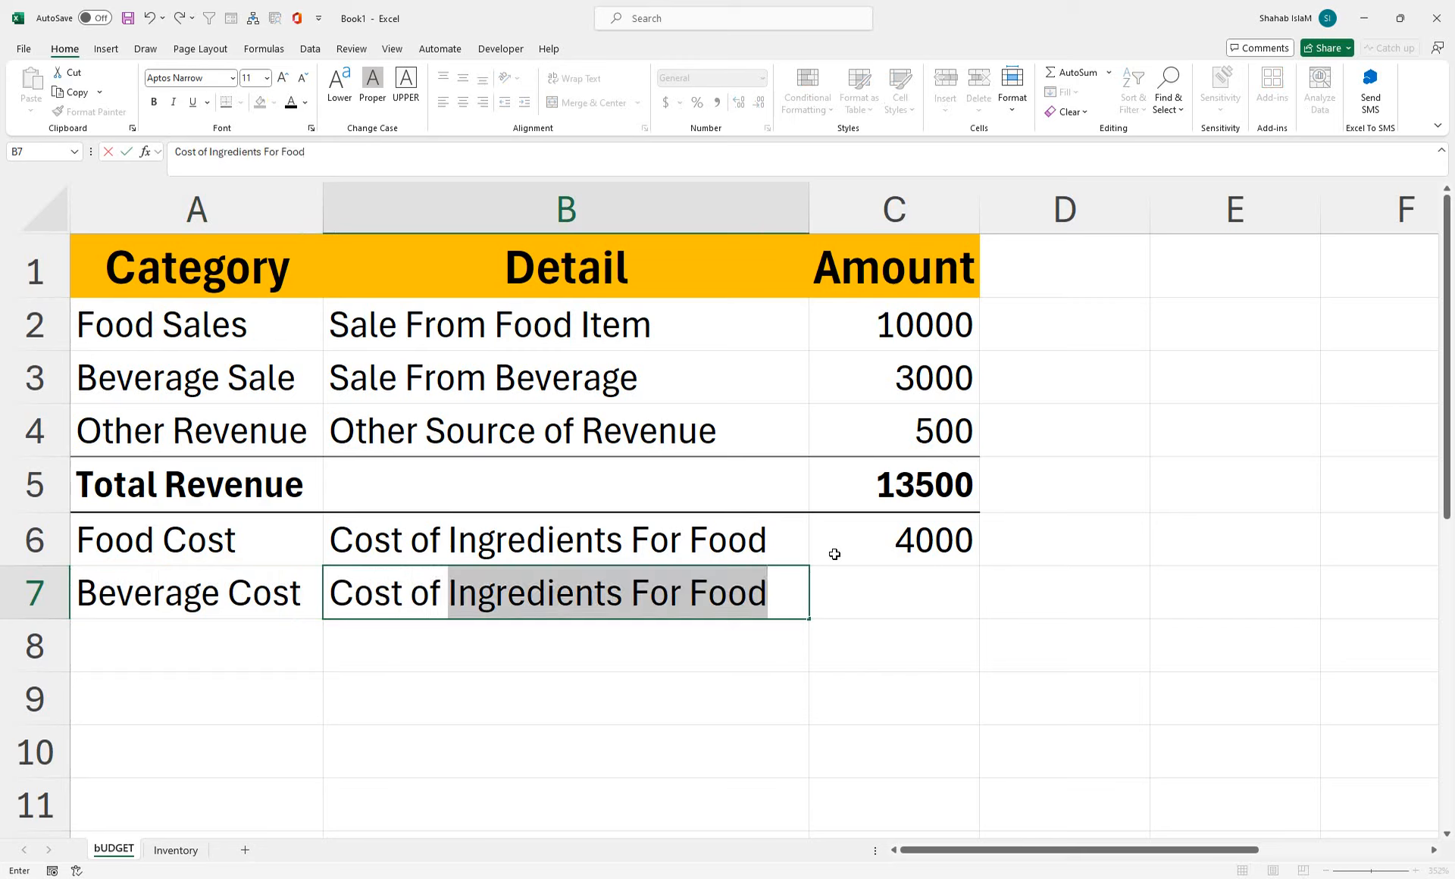
key(Tab)
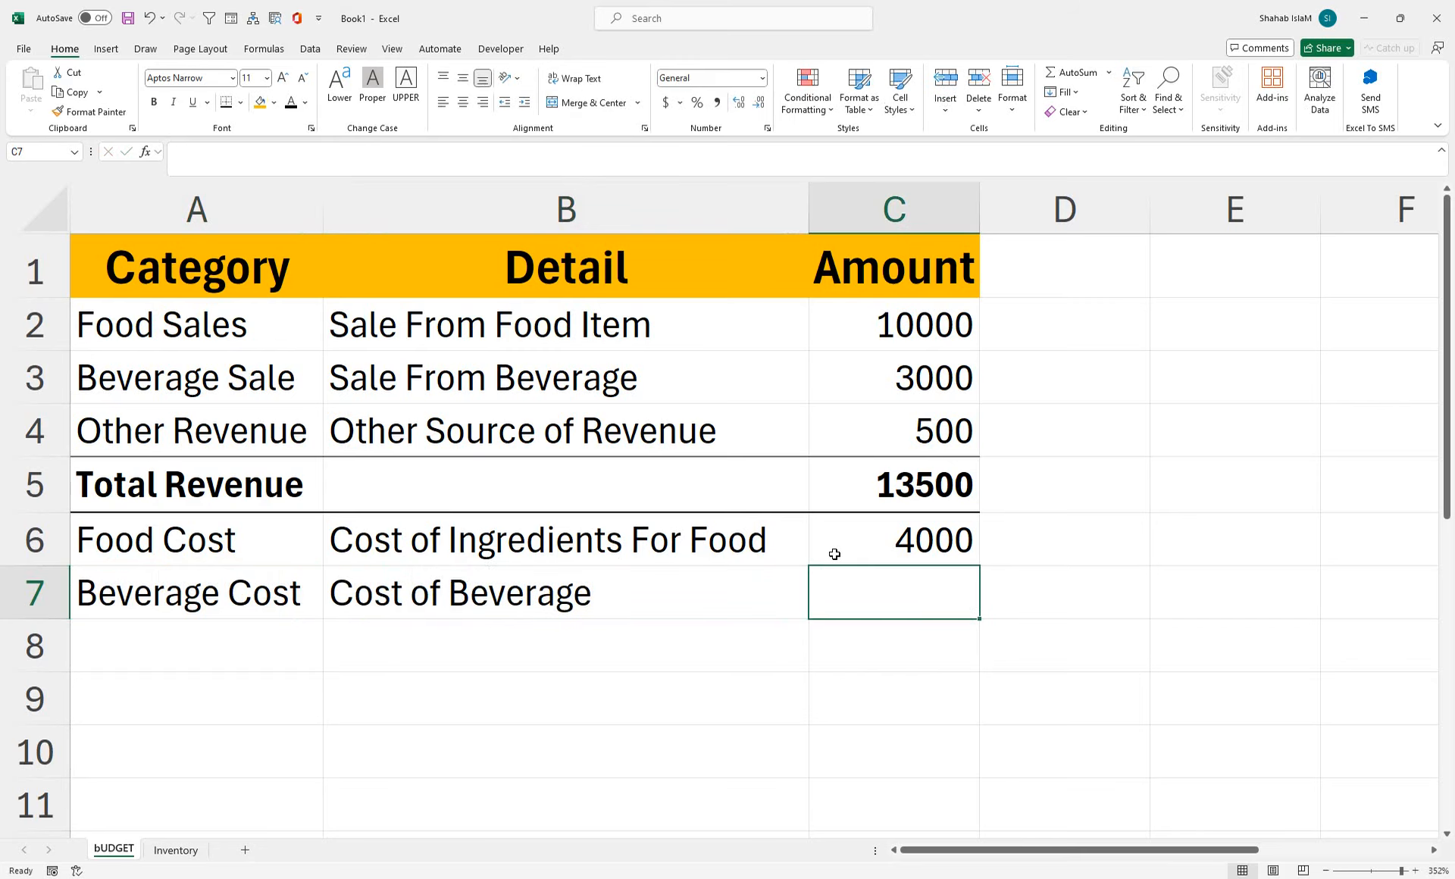
text(800)
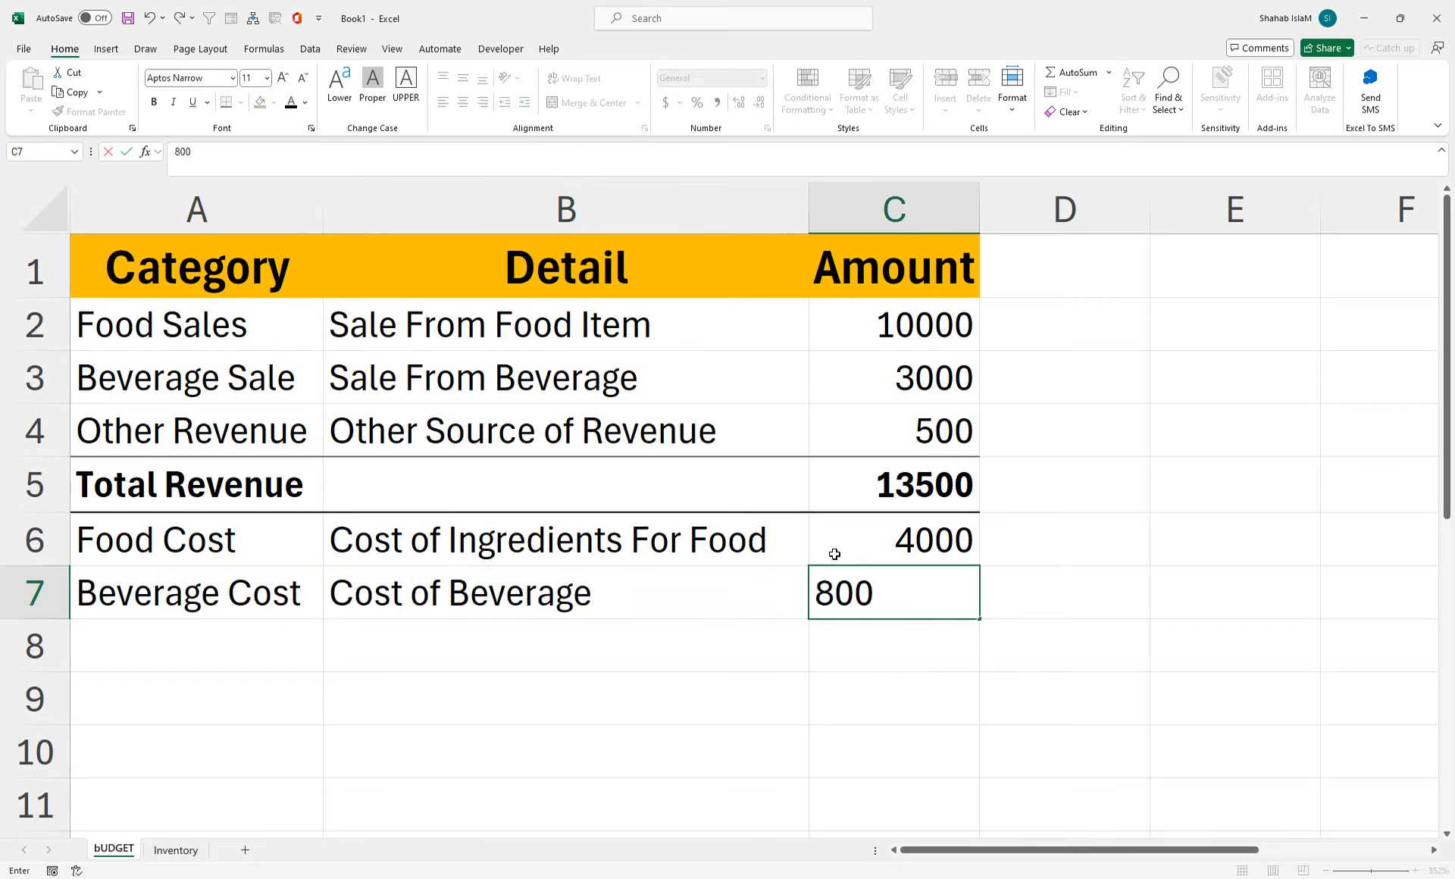
key(Return)
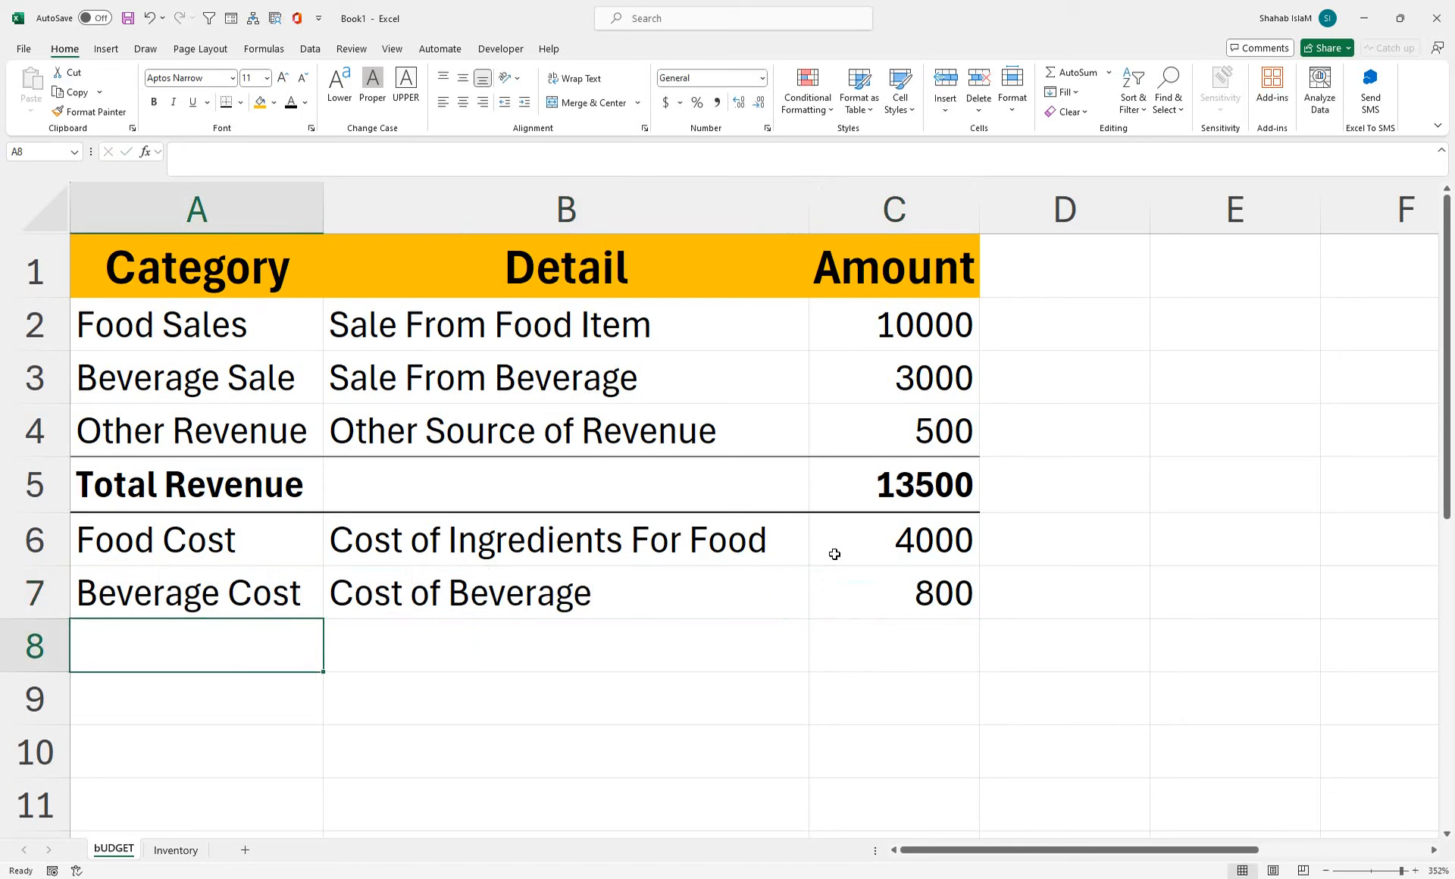
- Fill row 8 with the category Labour Cost, the detail Wages For Staff and the amount 1500
text(Labour)
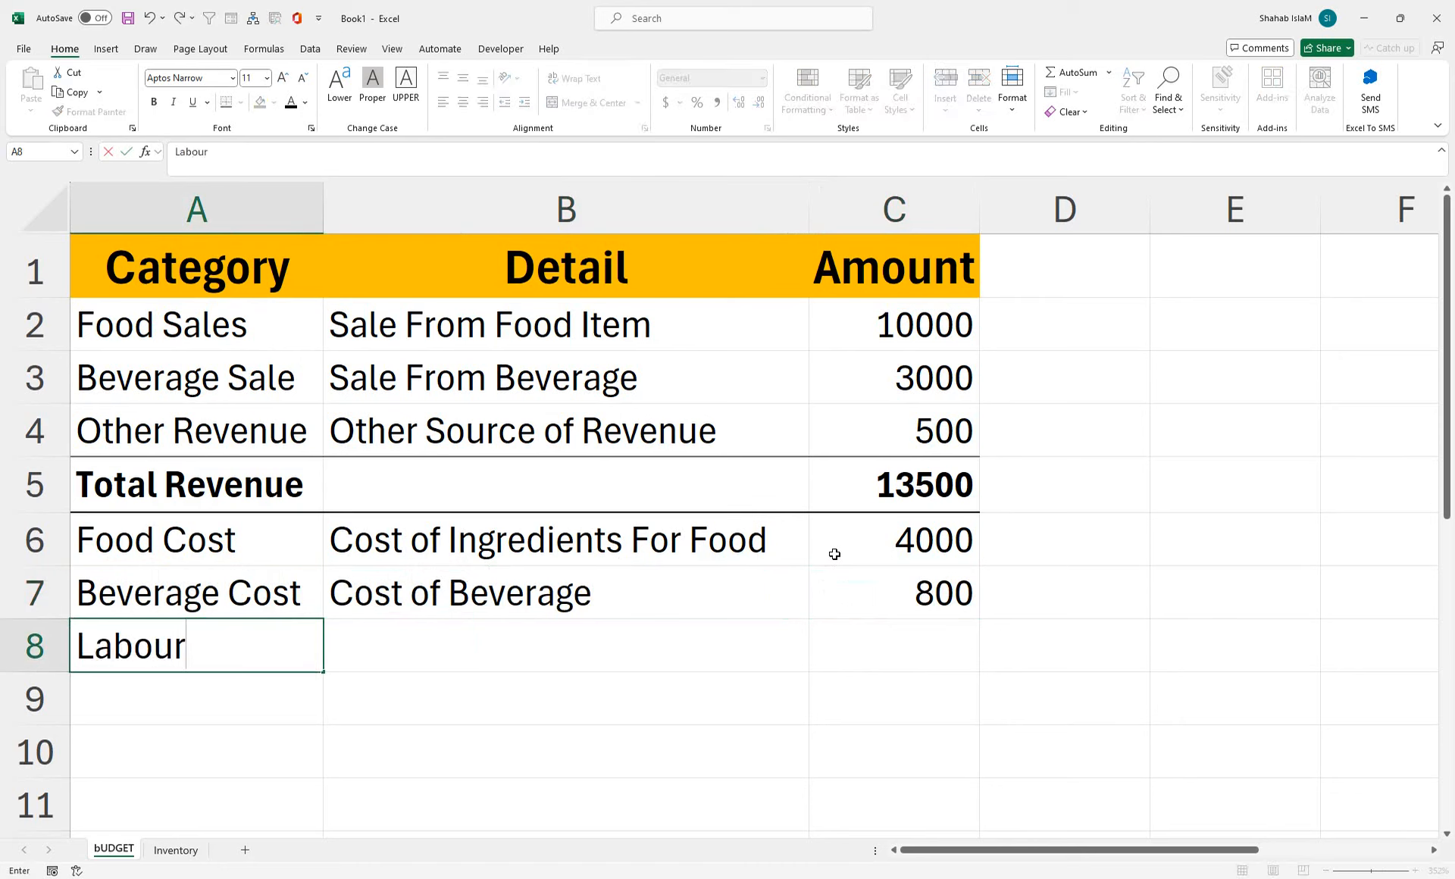
text( Cost)
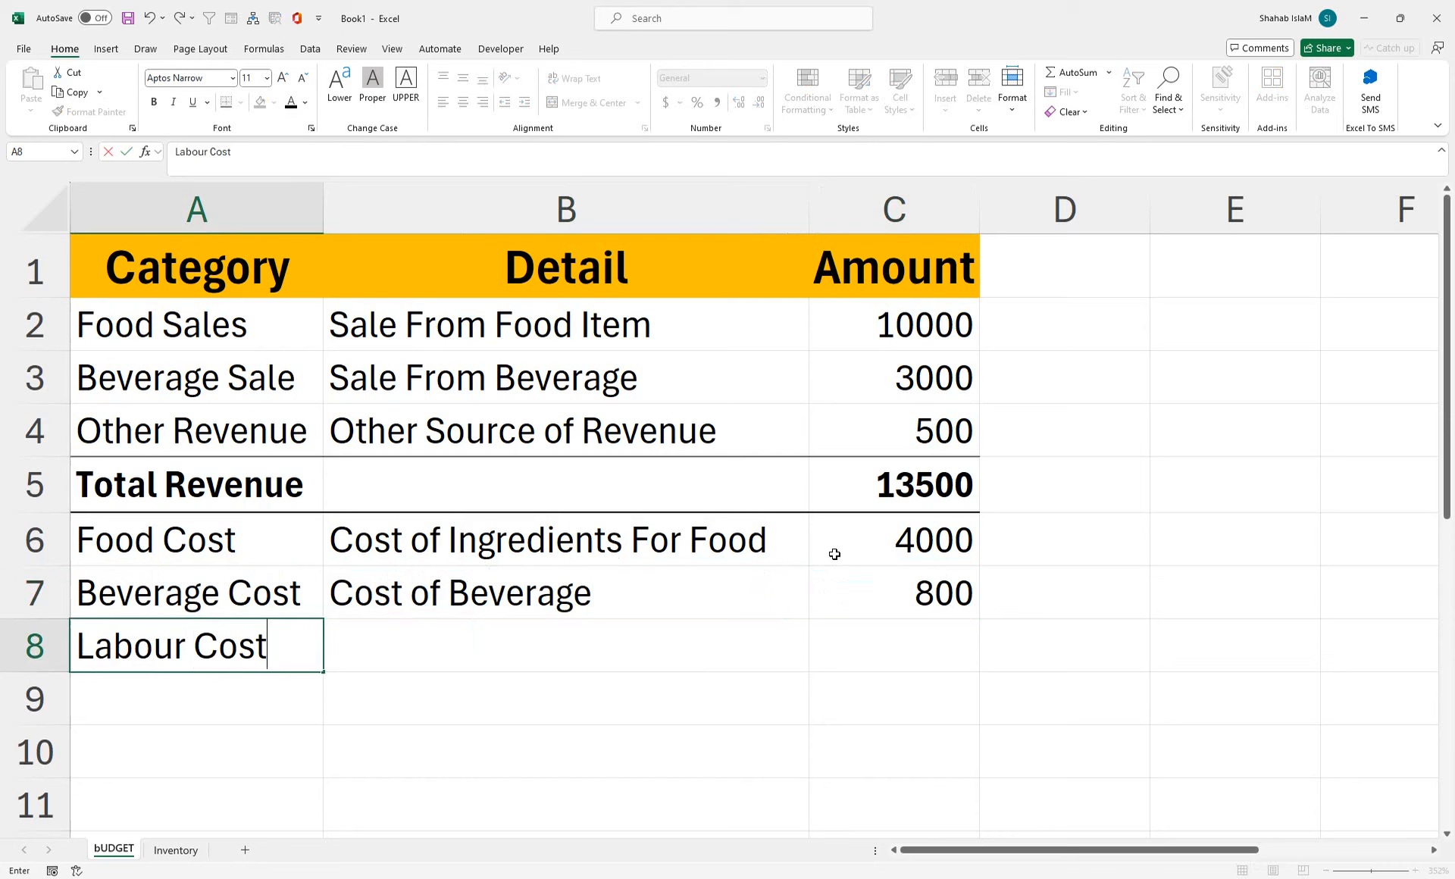
key(Tab)
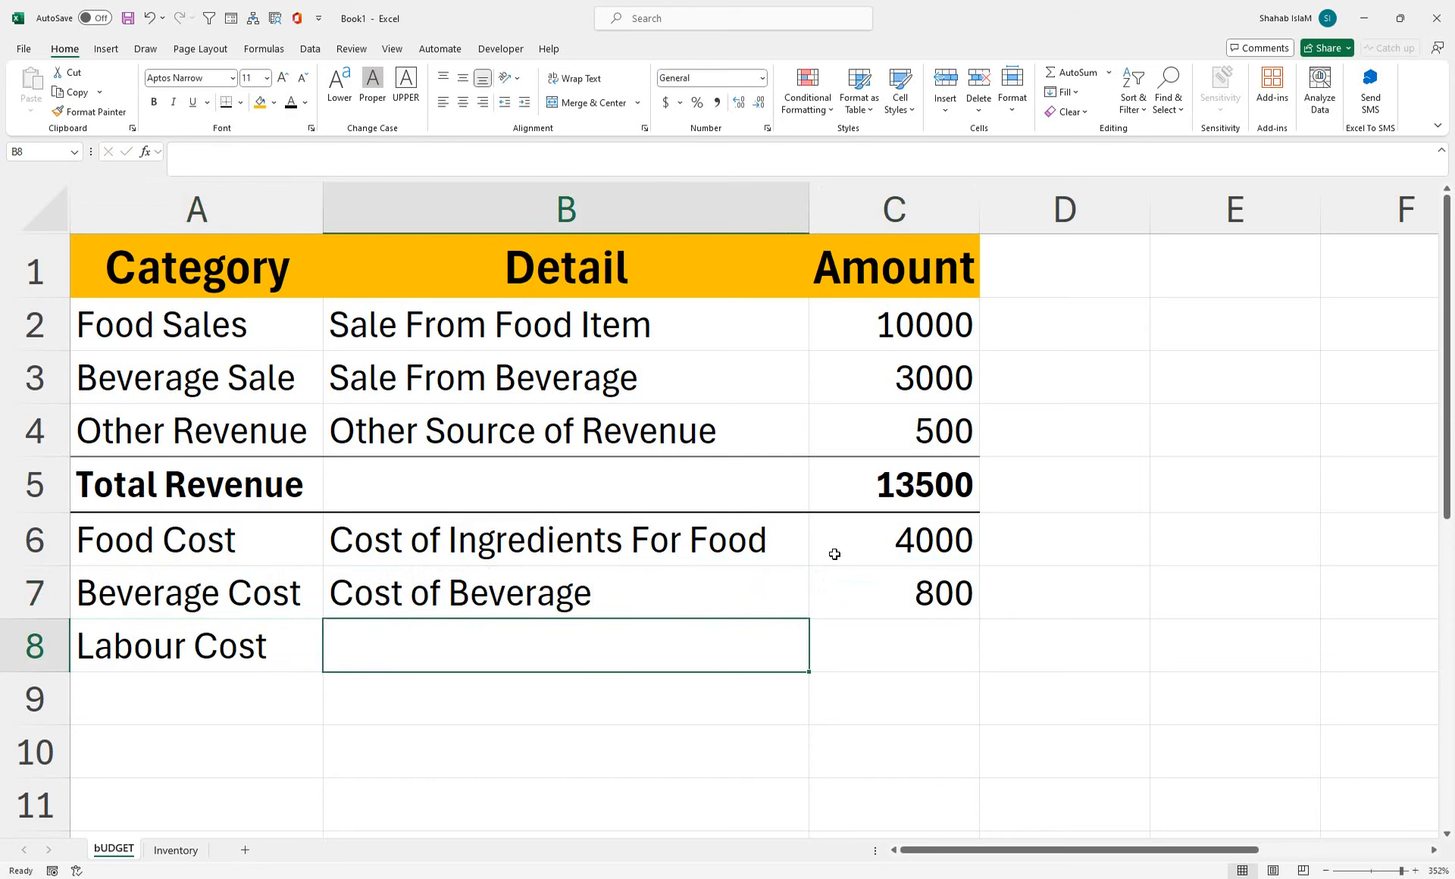
text(Wages)
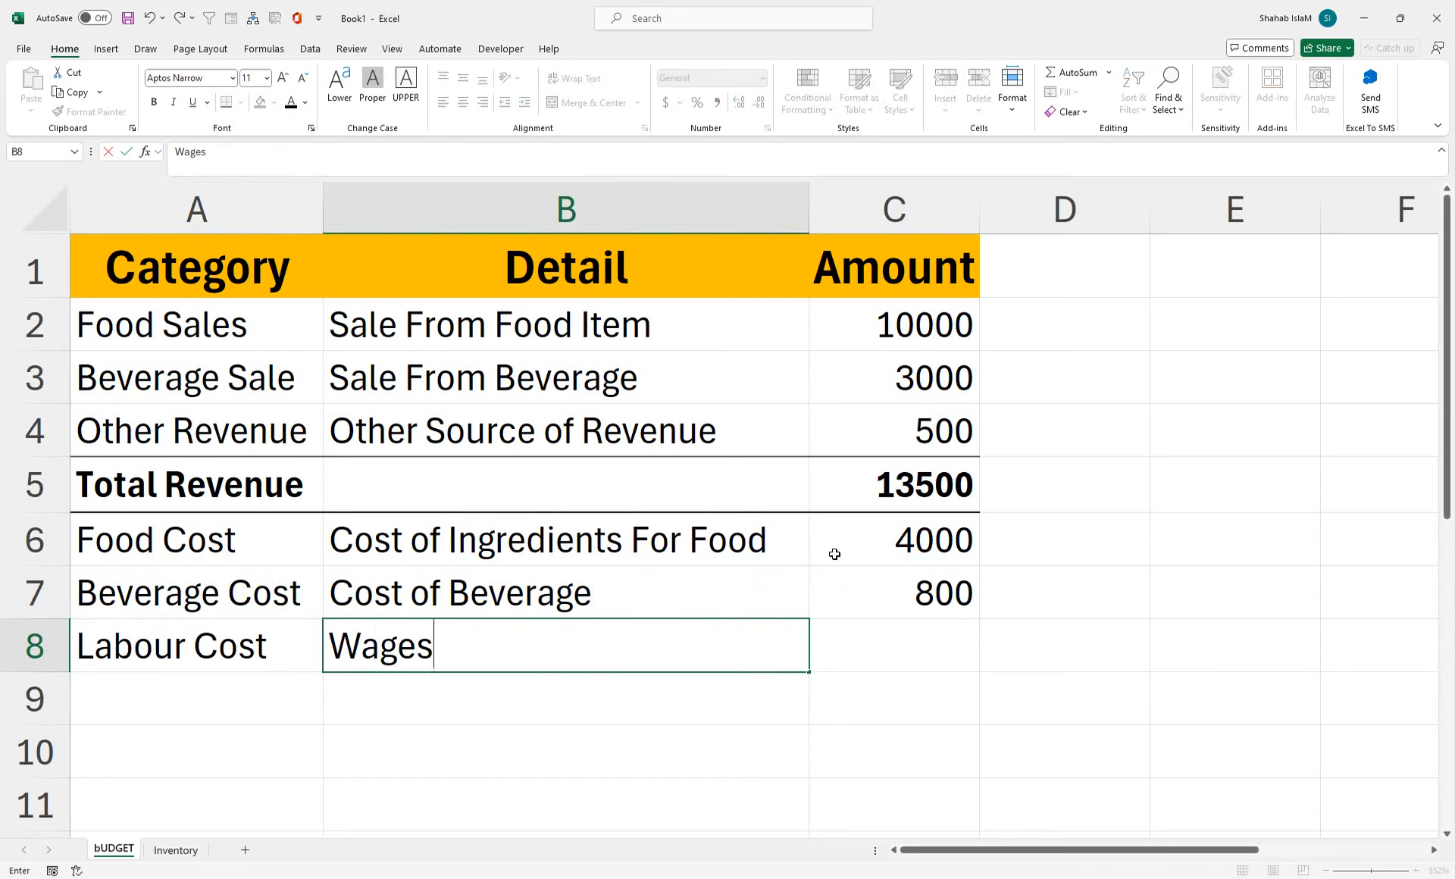
text( For)
text( Satt)
key(BackSpace)
key(BackSpace)
key(BackSpace)
text(taff)
key(Tab)
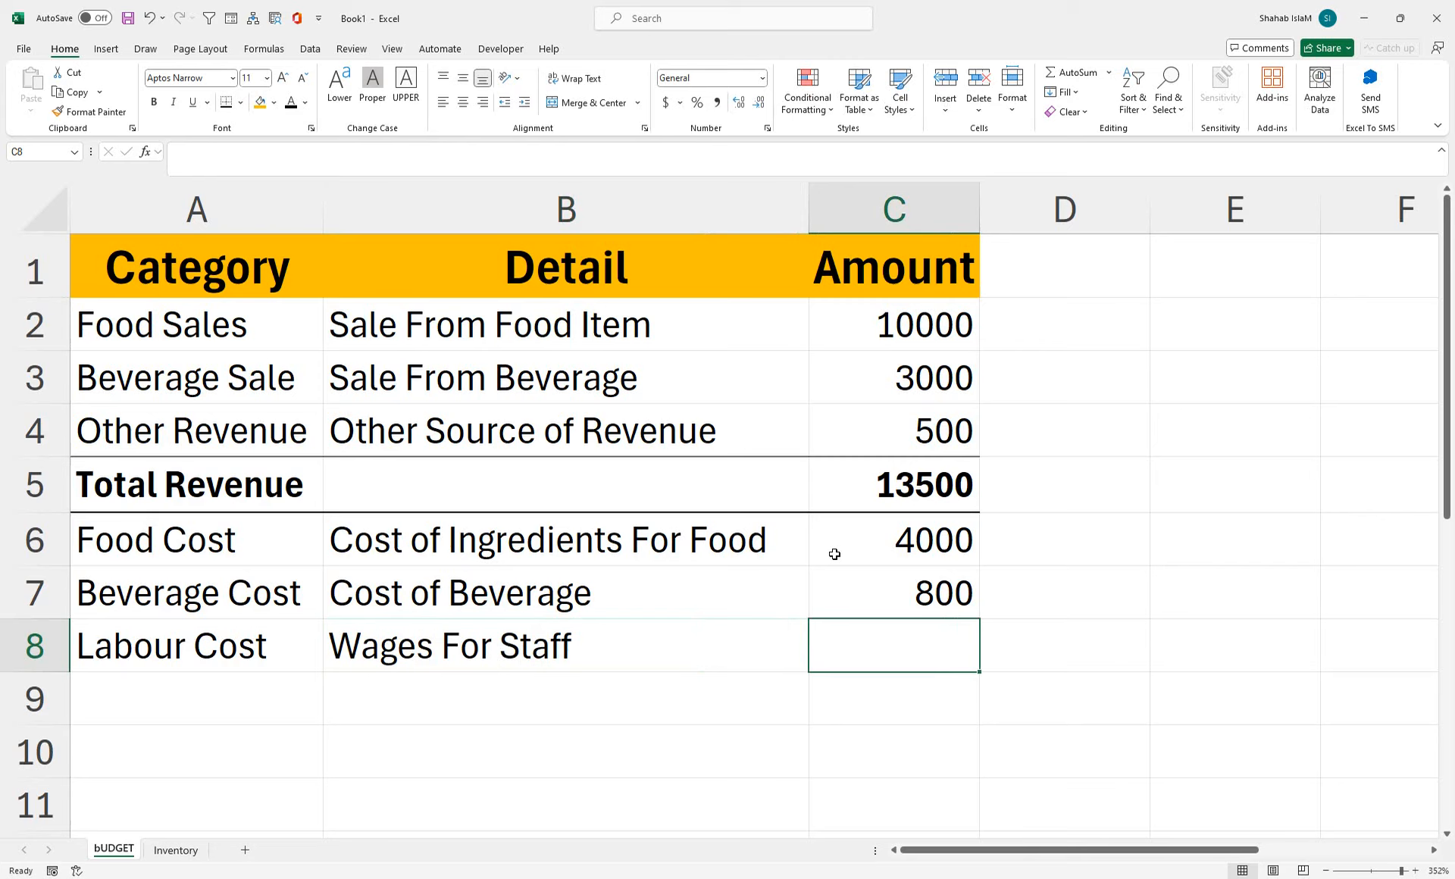
text(1500)
key(Return)
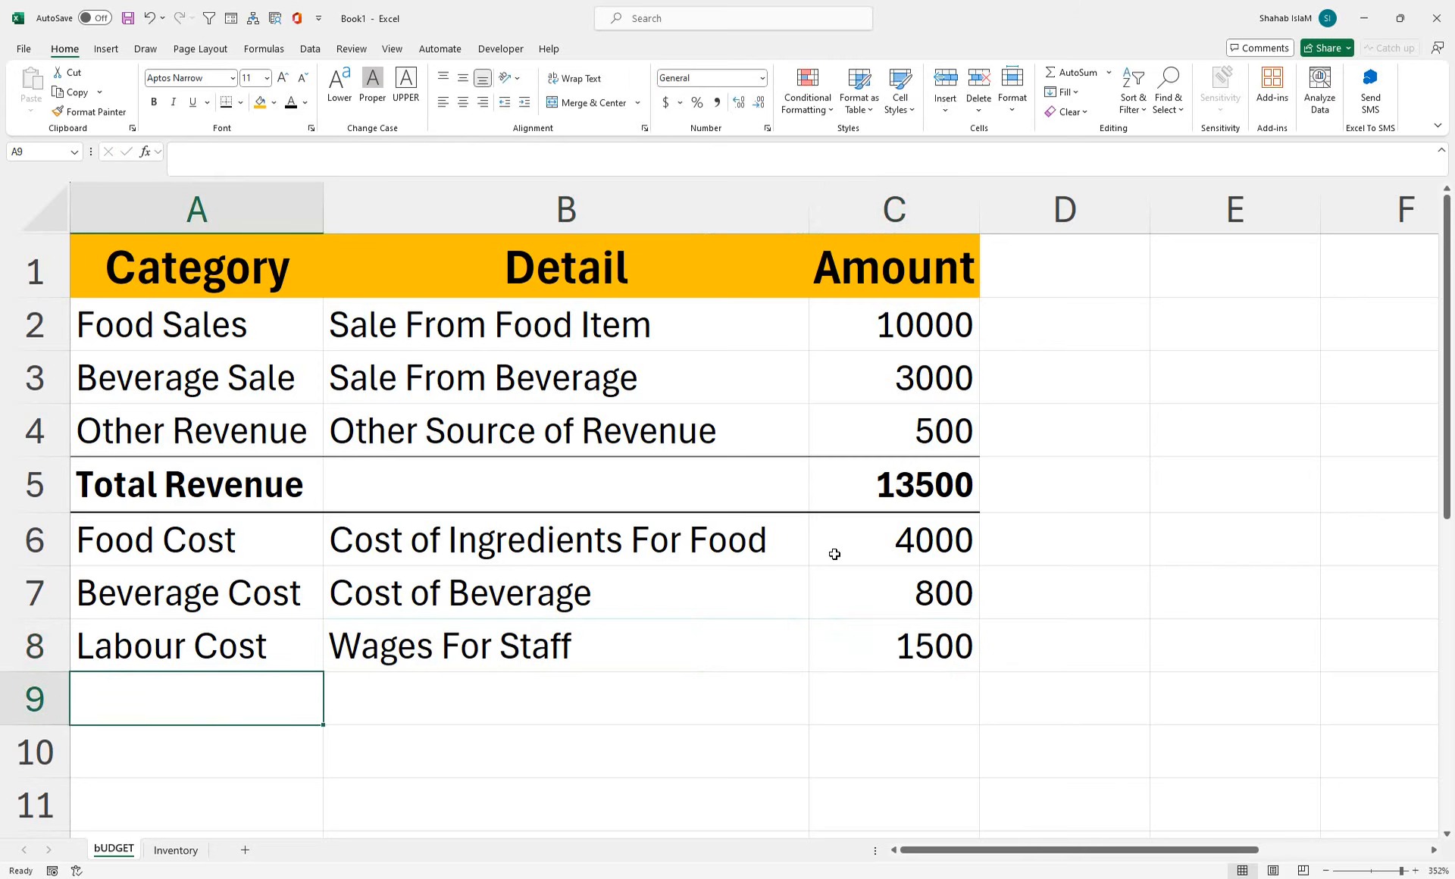
- Fill row 9 with the category Rent, the detail Monthly Rent and the amount 300
text(Rent)
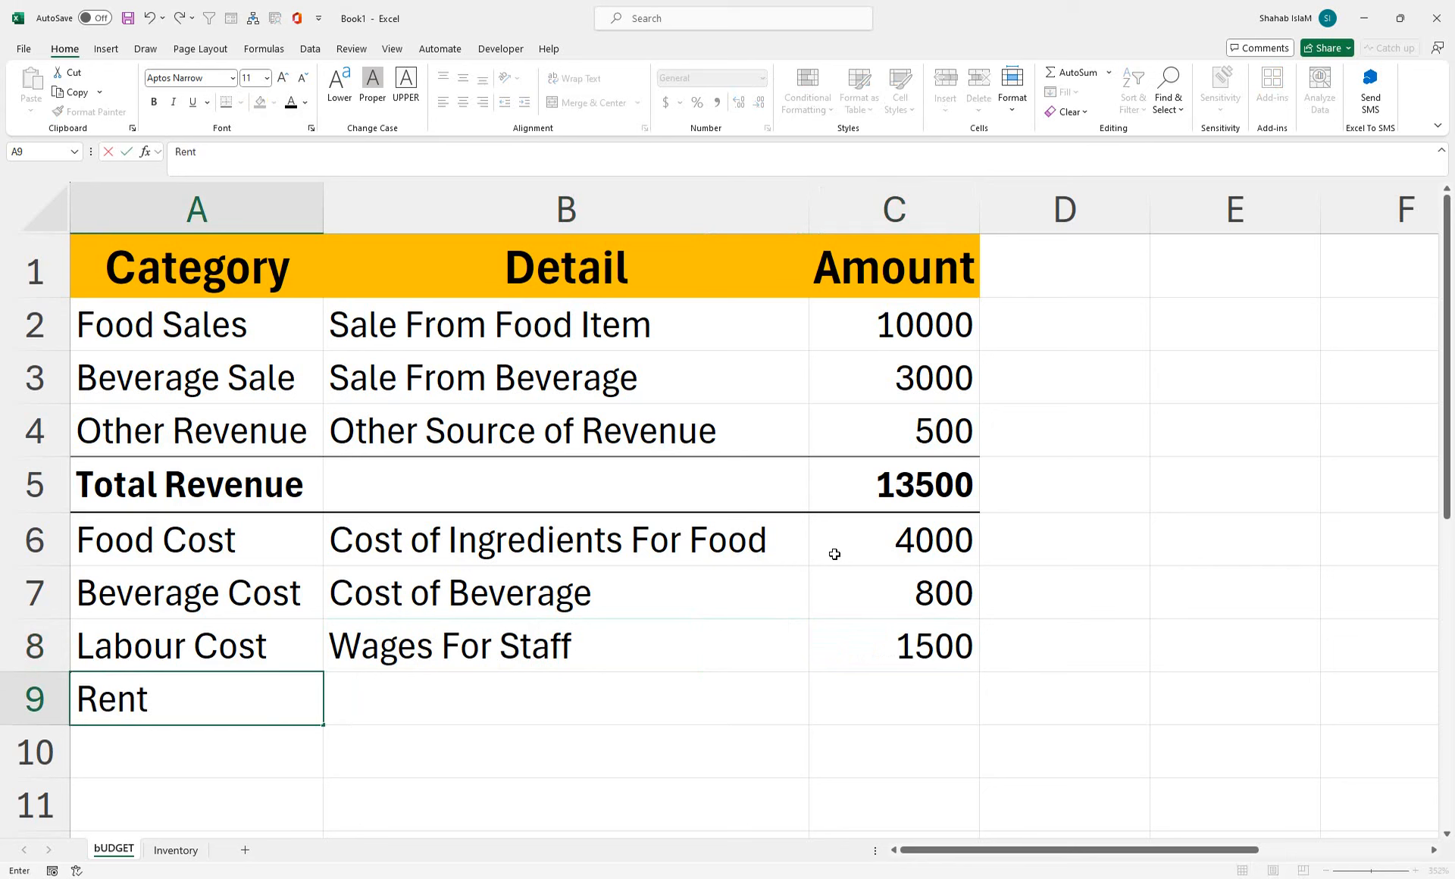
key(Tab)
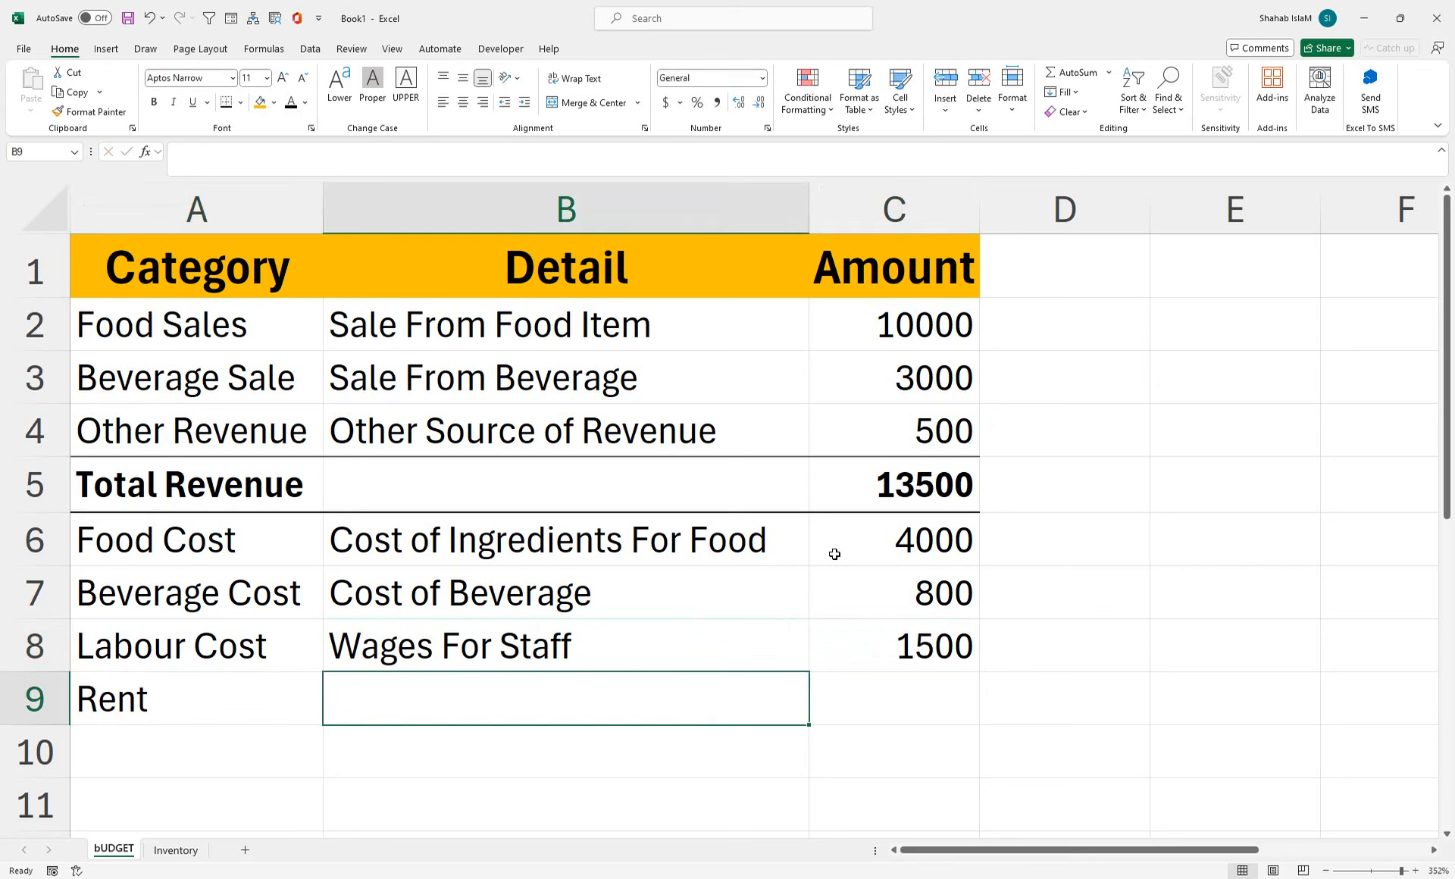
text(Monthly)
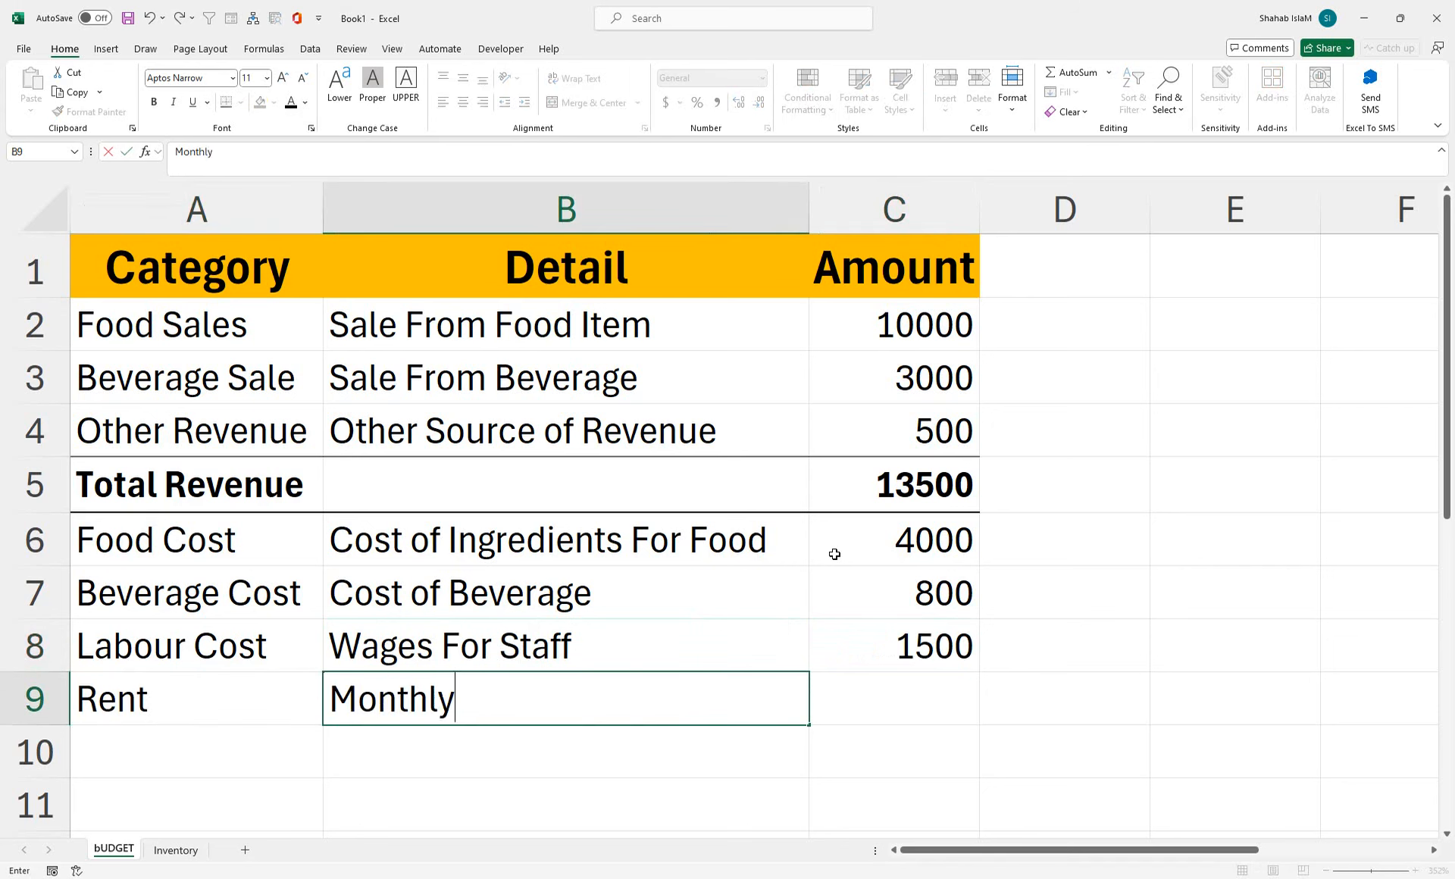
text( Rent)
key(Tab)
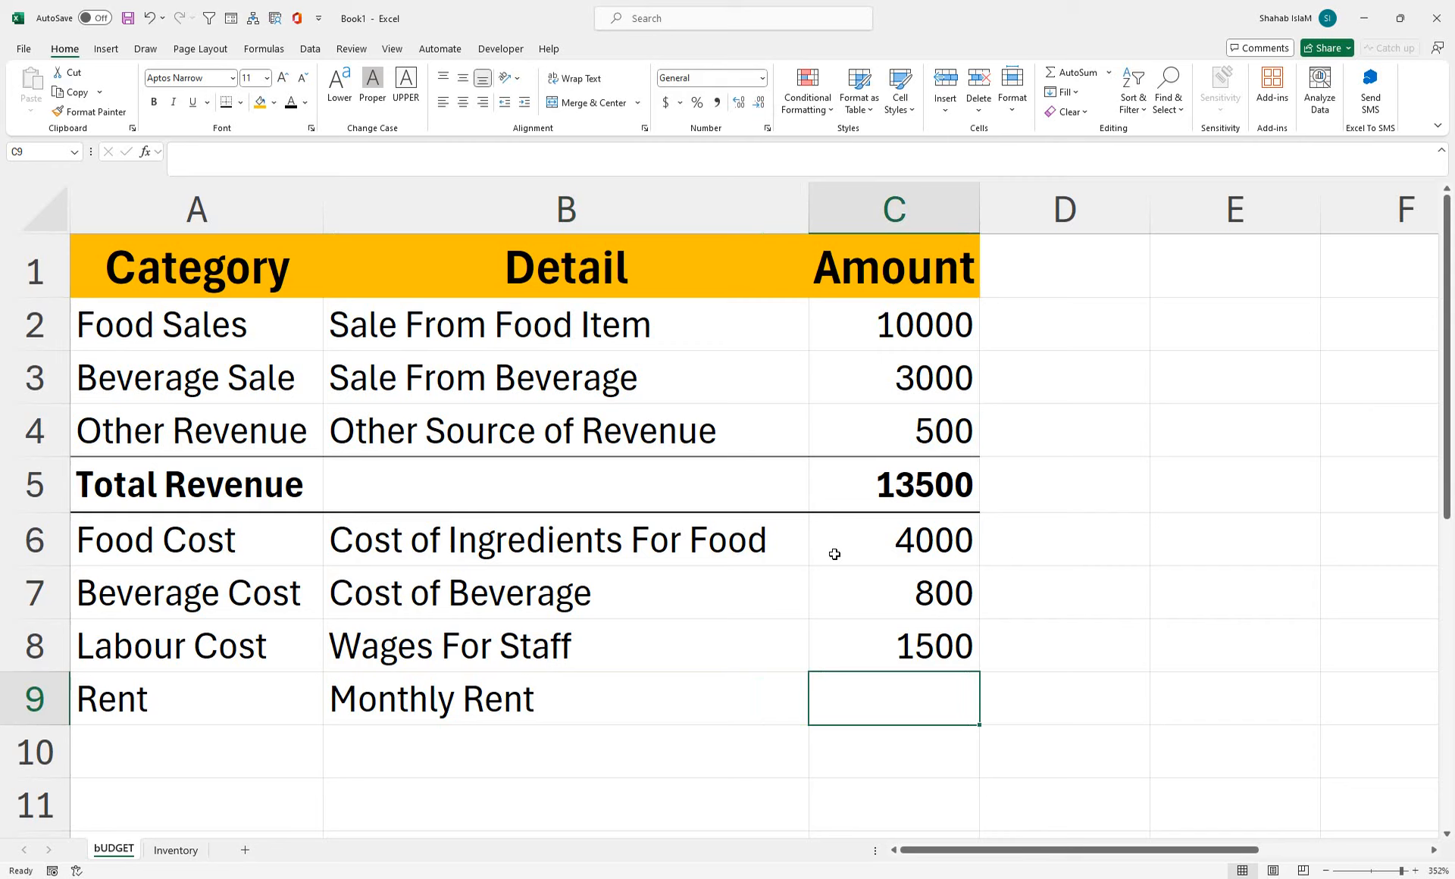
text(300)
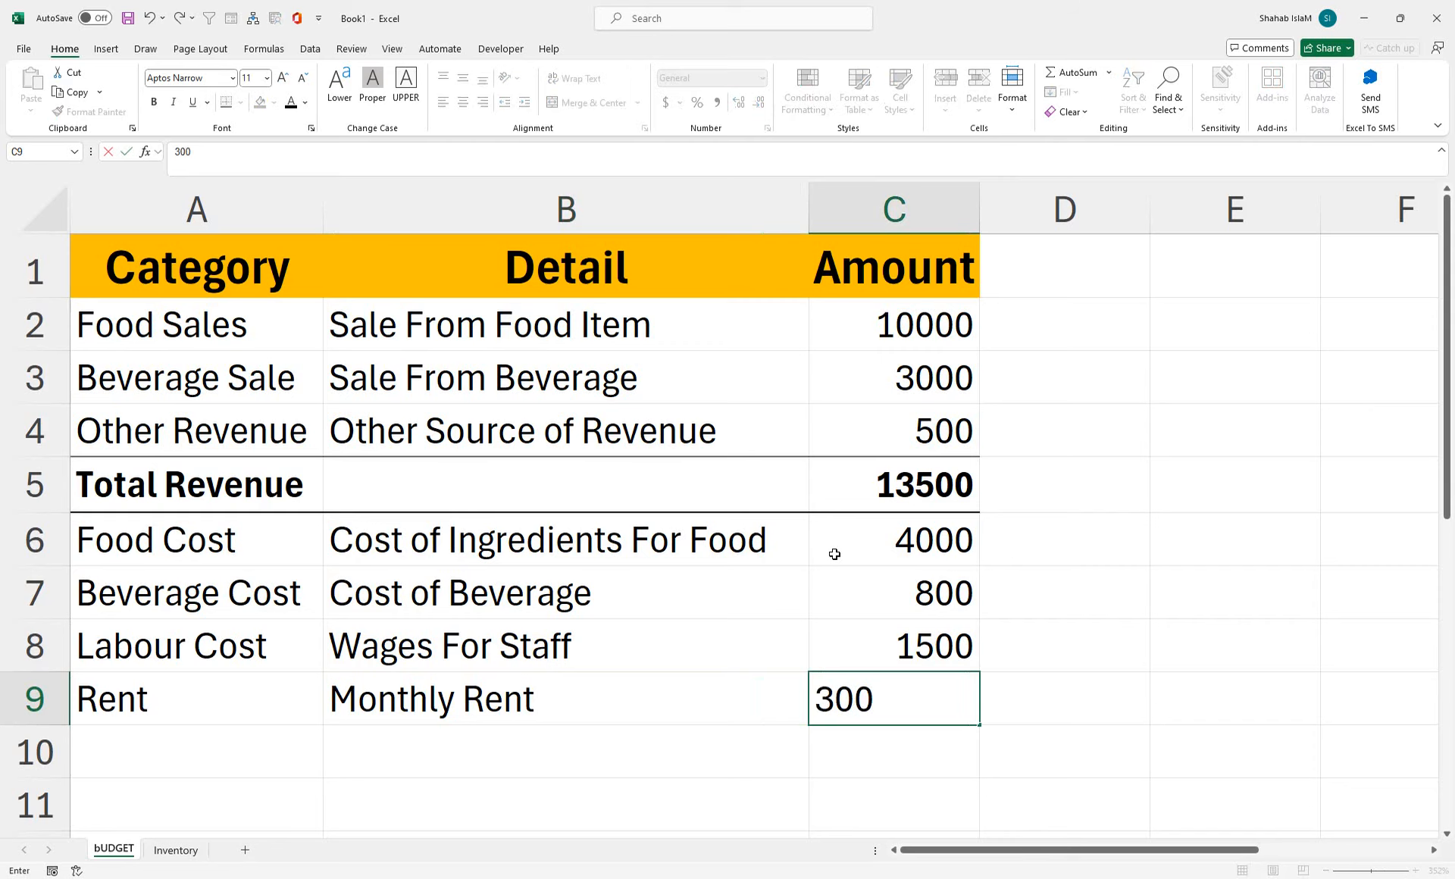
key(Return)
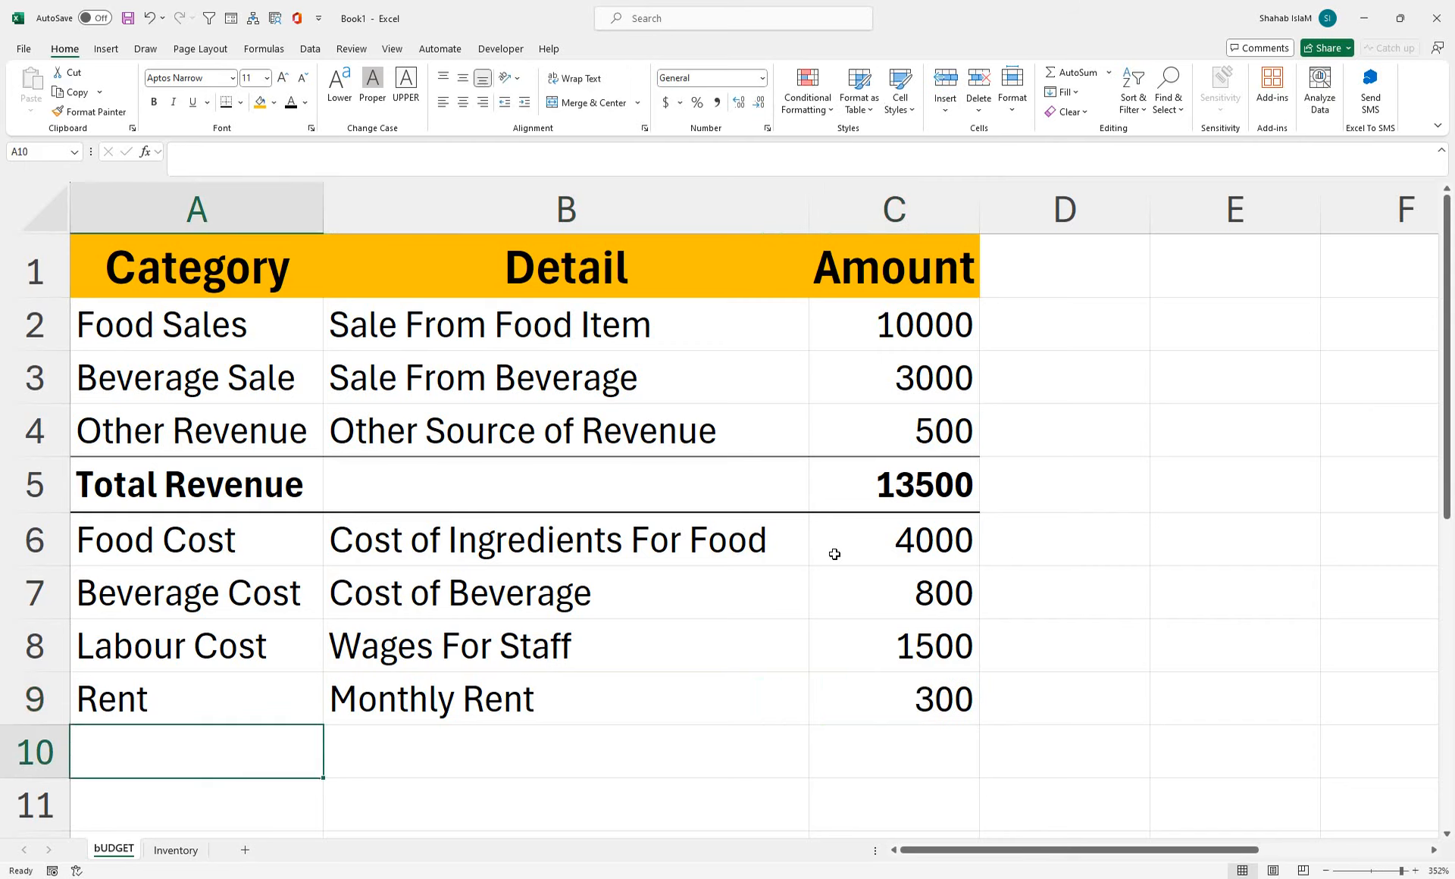
- Enter the category Utilities in A10 and the detail Electricity, Water, Etc in B10
text(Utilities)
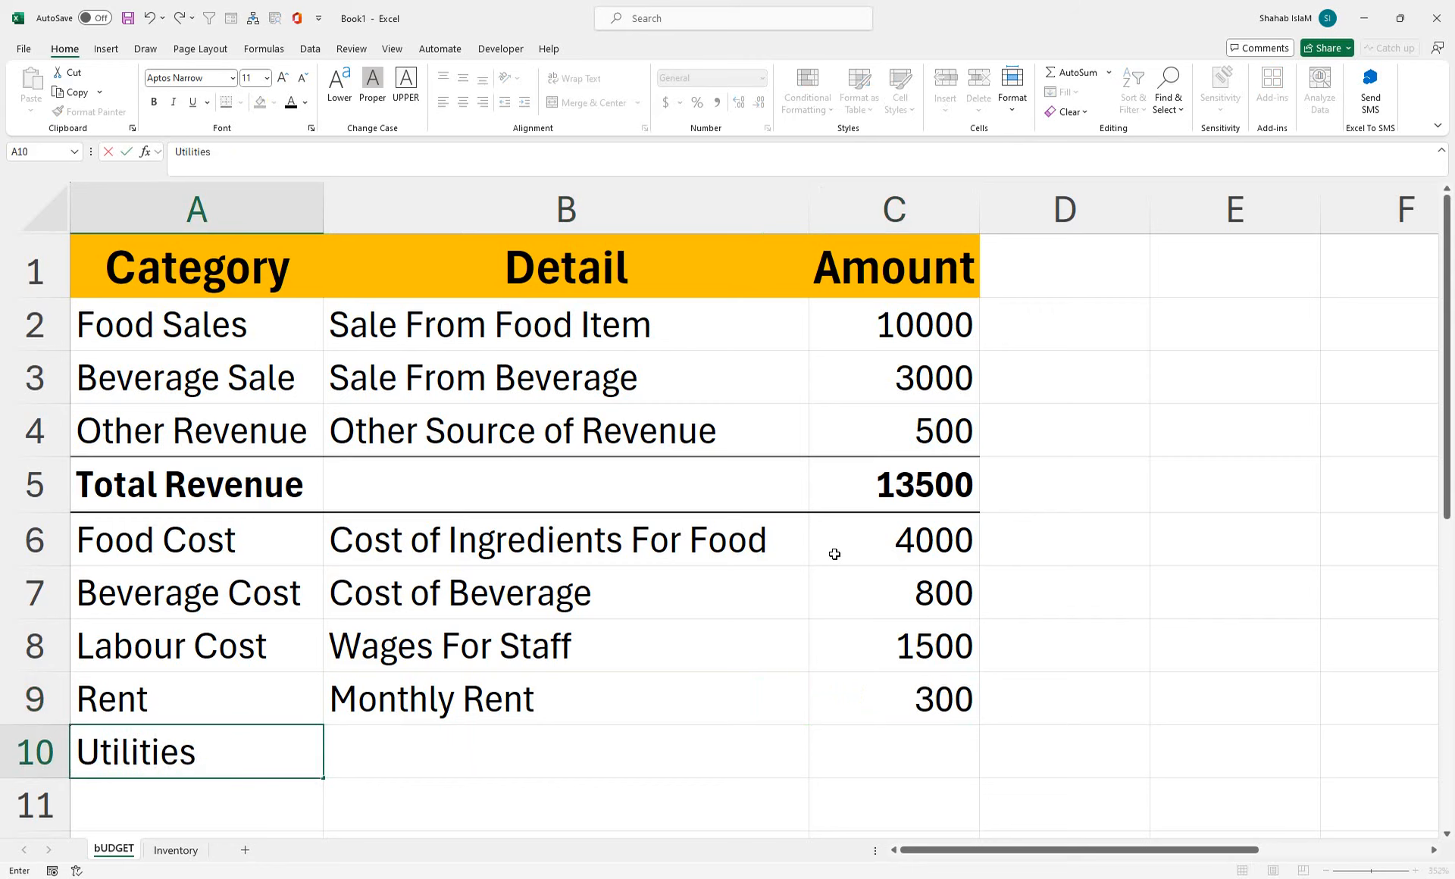
key(Tab)
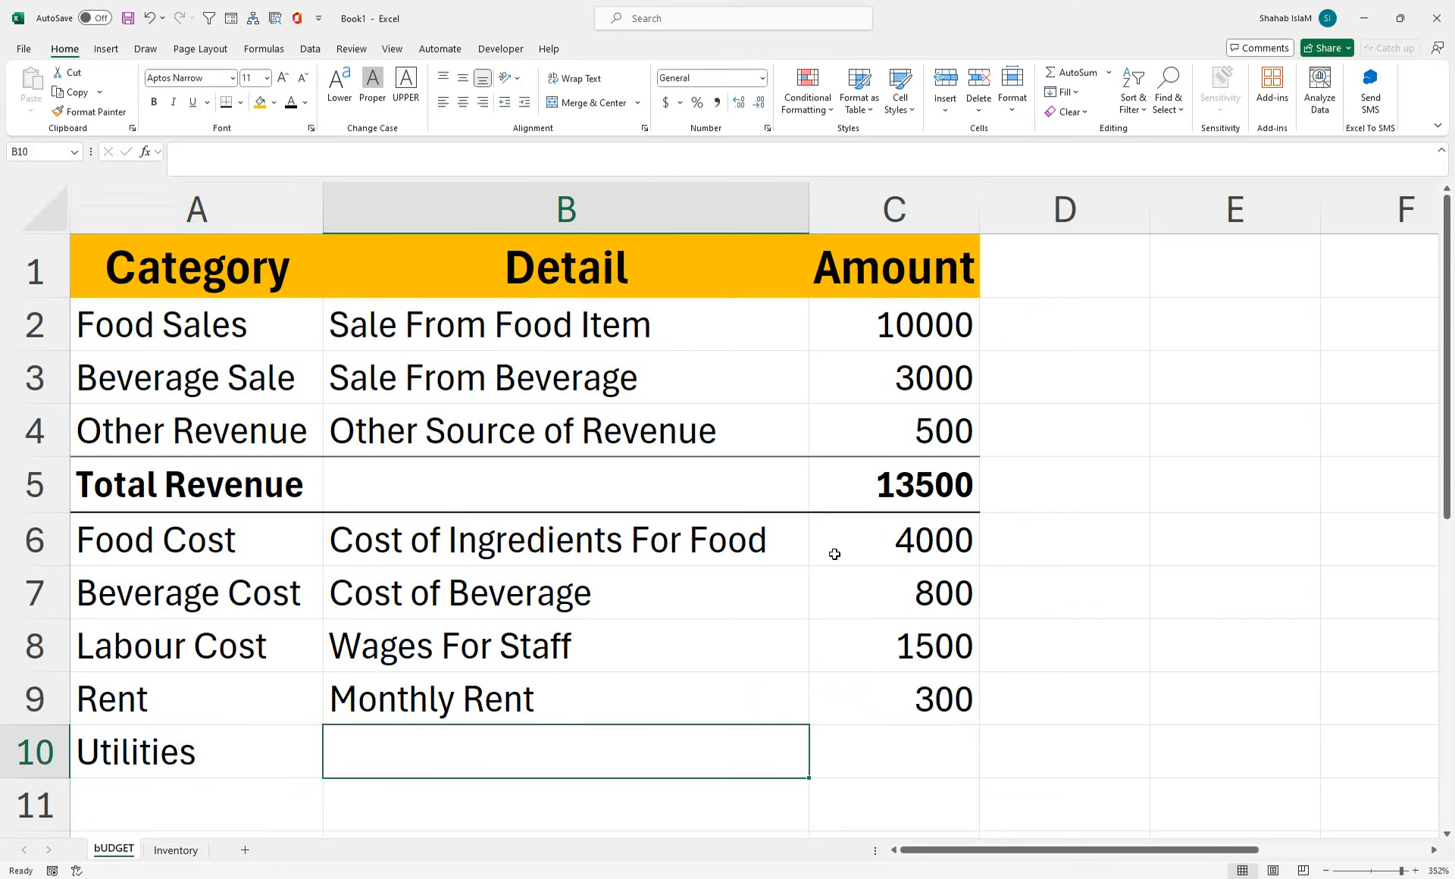
text(El)
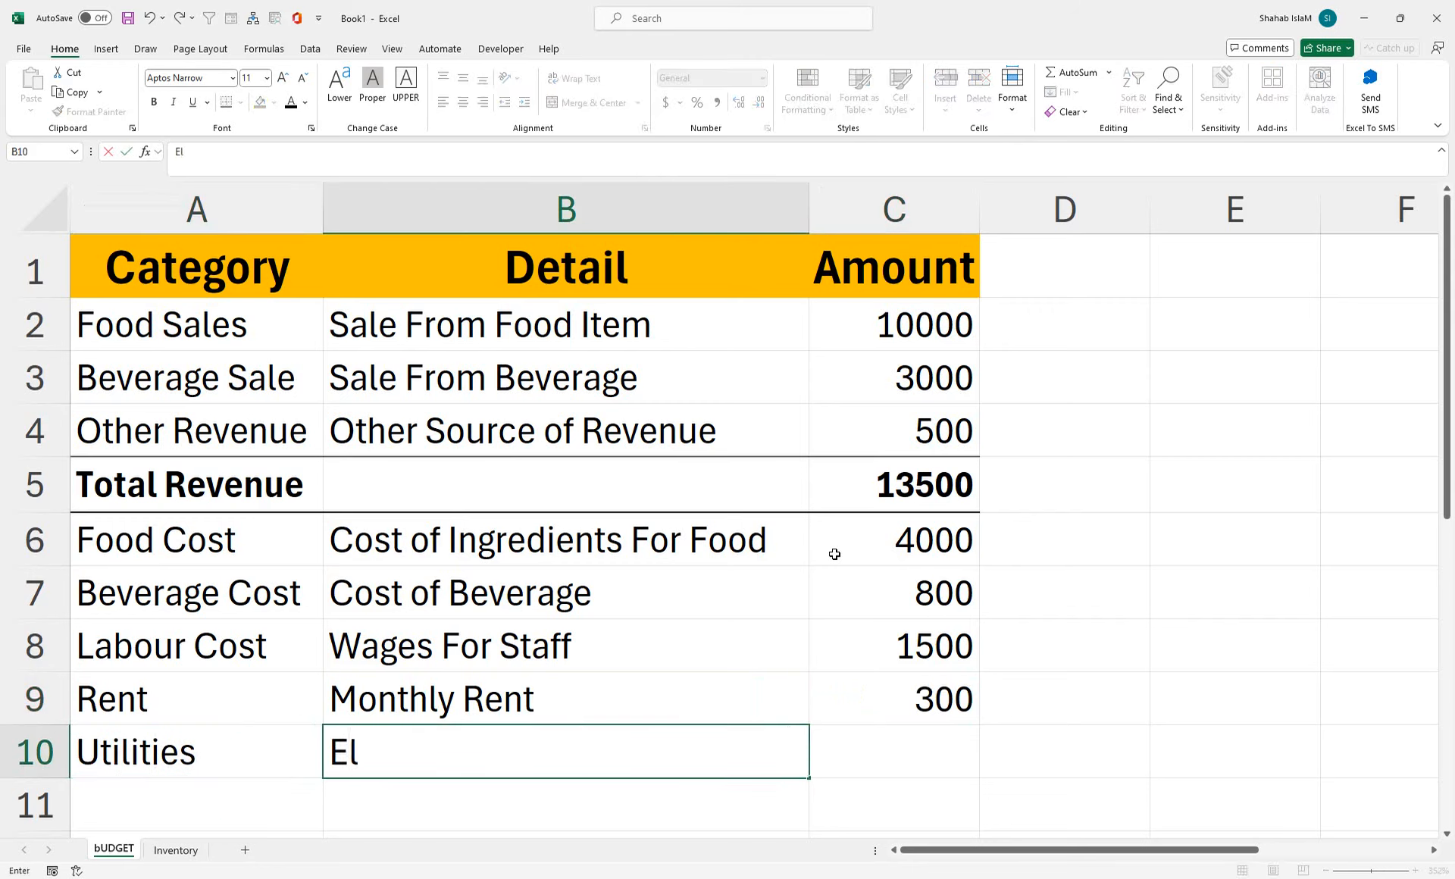
text(ectricity)
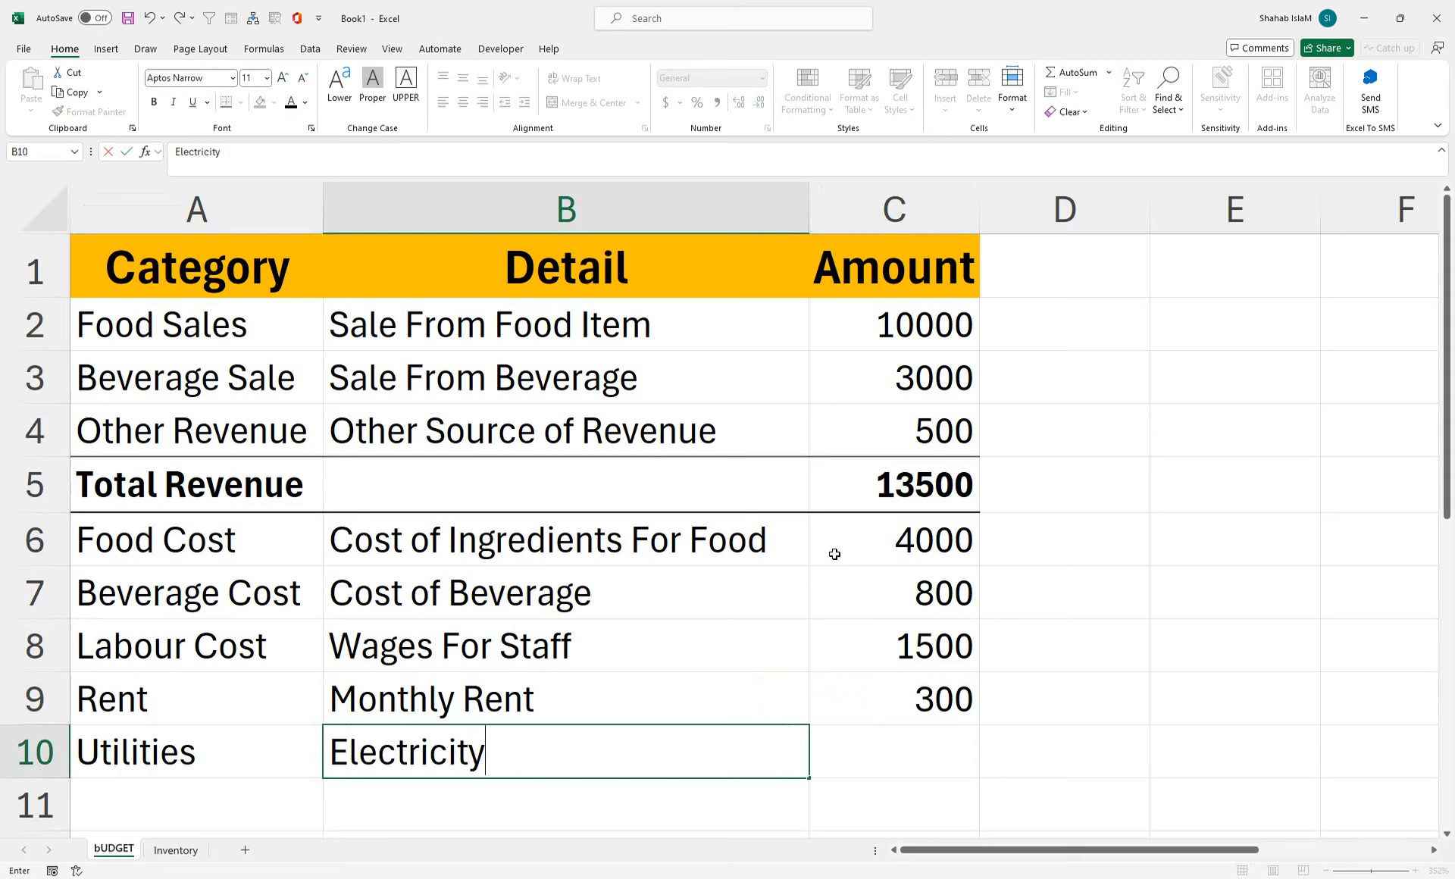
text(, Water, Etc)
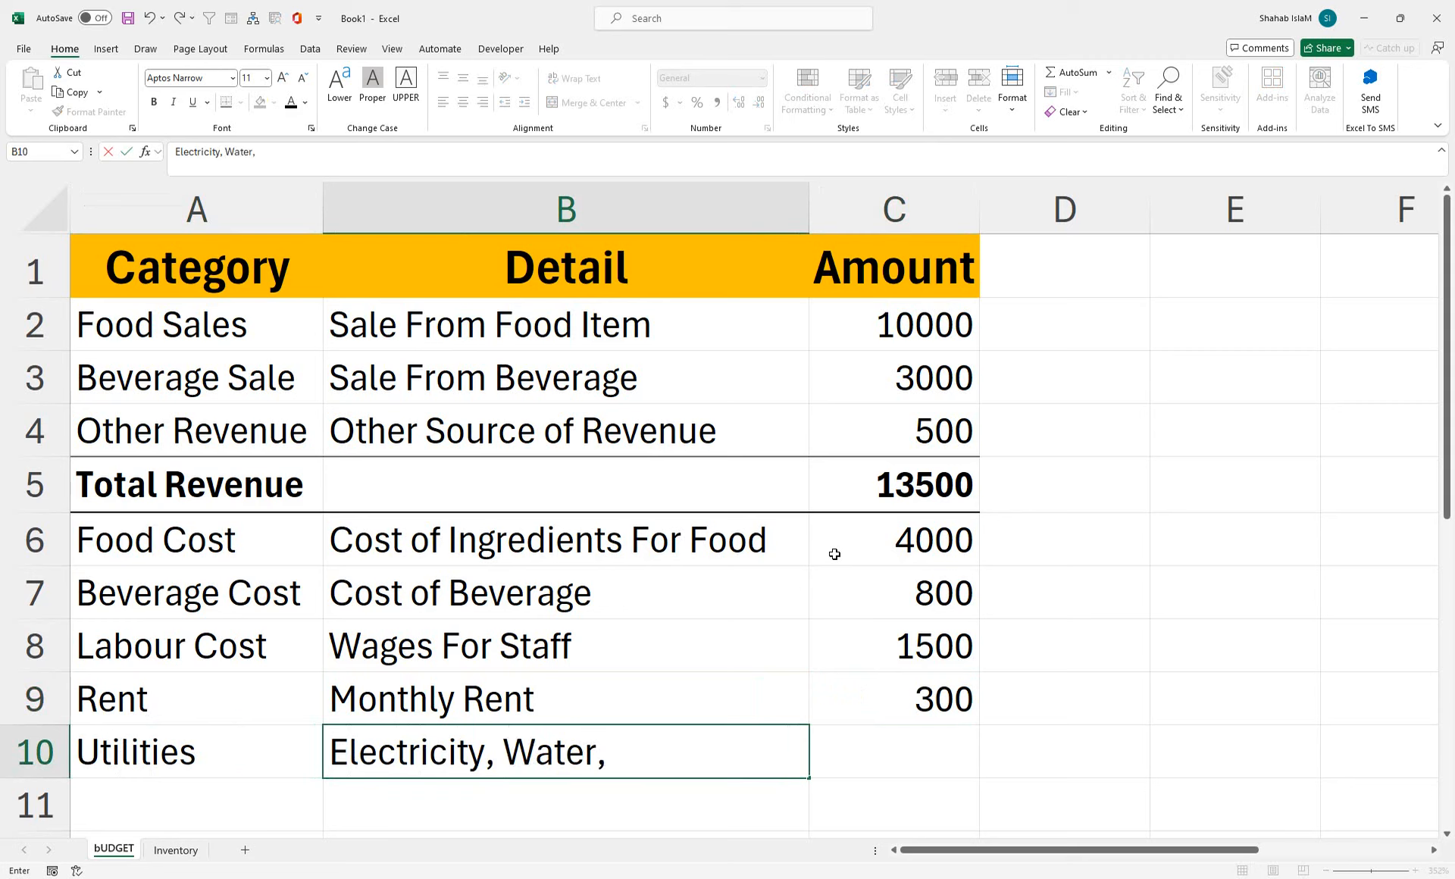
key(Tab)
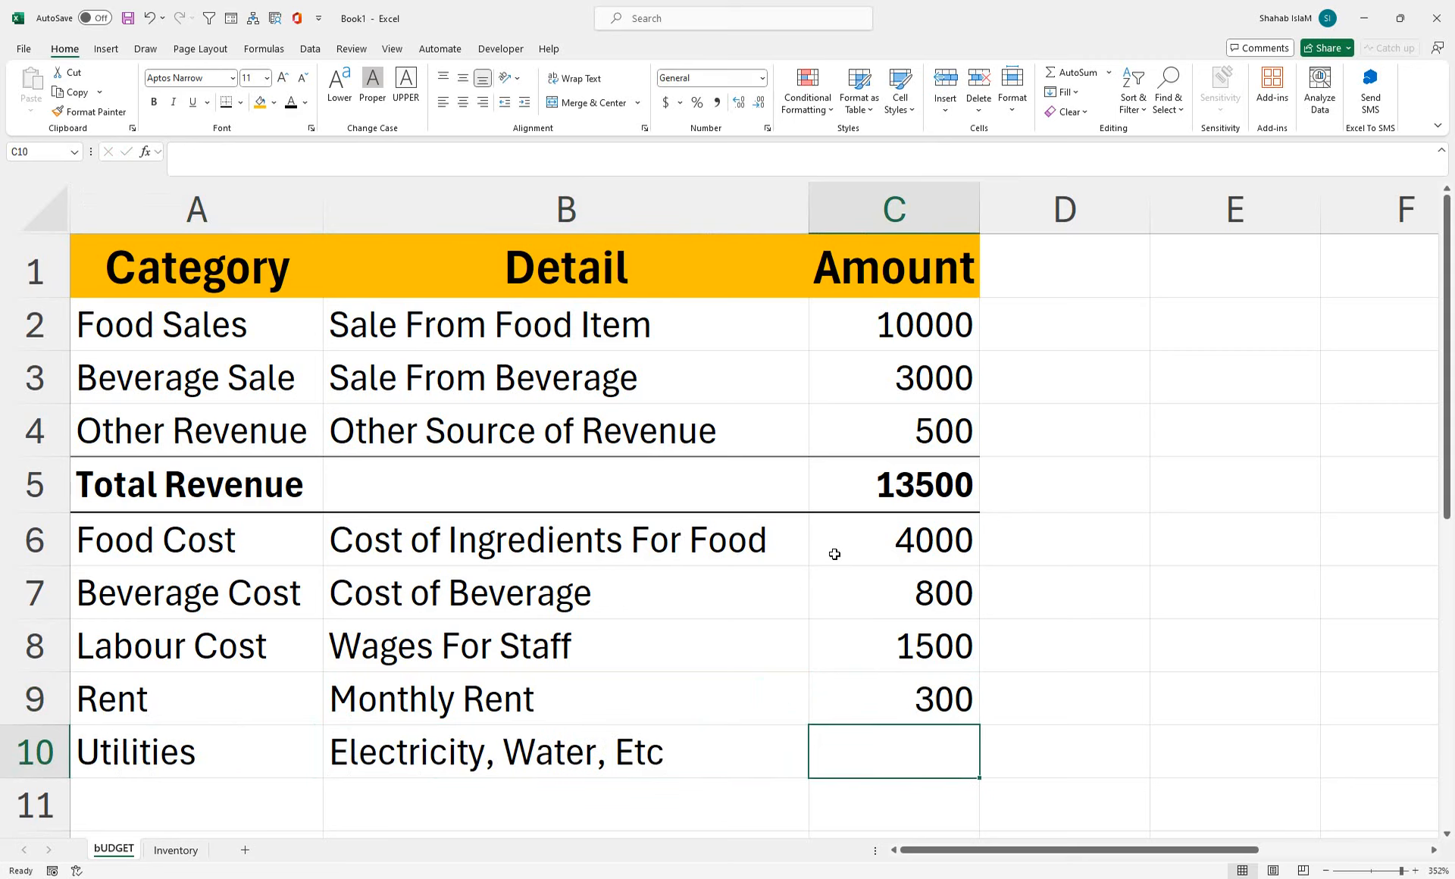
- Set the amounts for Labour Cost to 2000, Rent to 1500 and Utilities to 300 in cells C8:C10
click(904, 644)
text(2000)
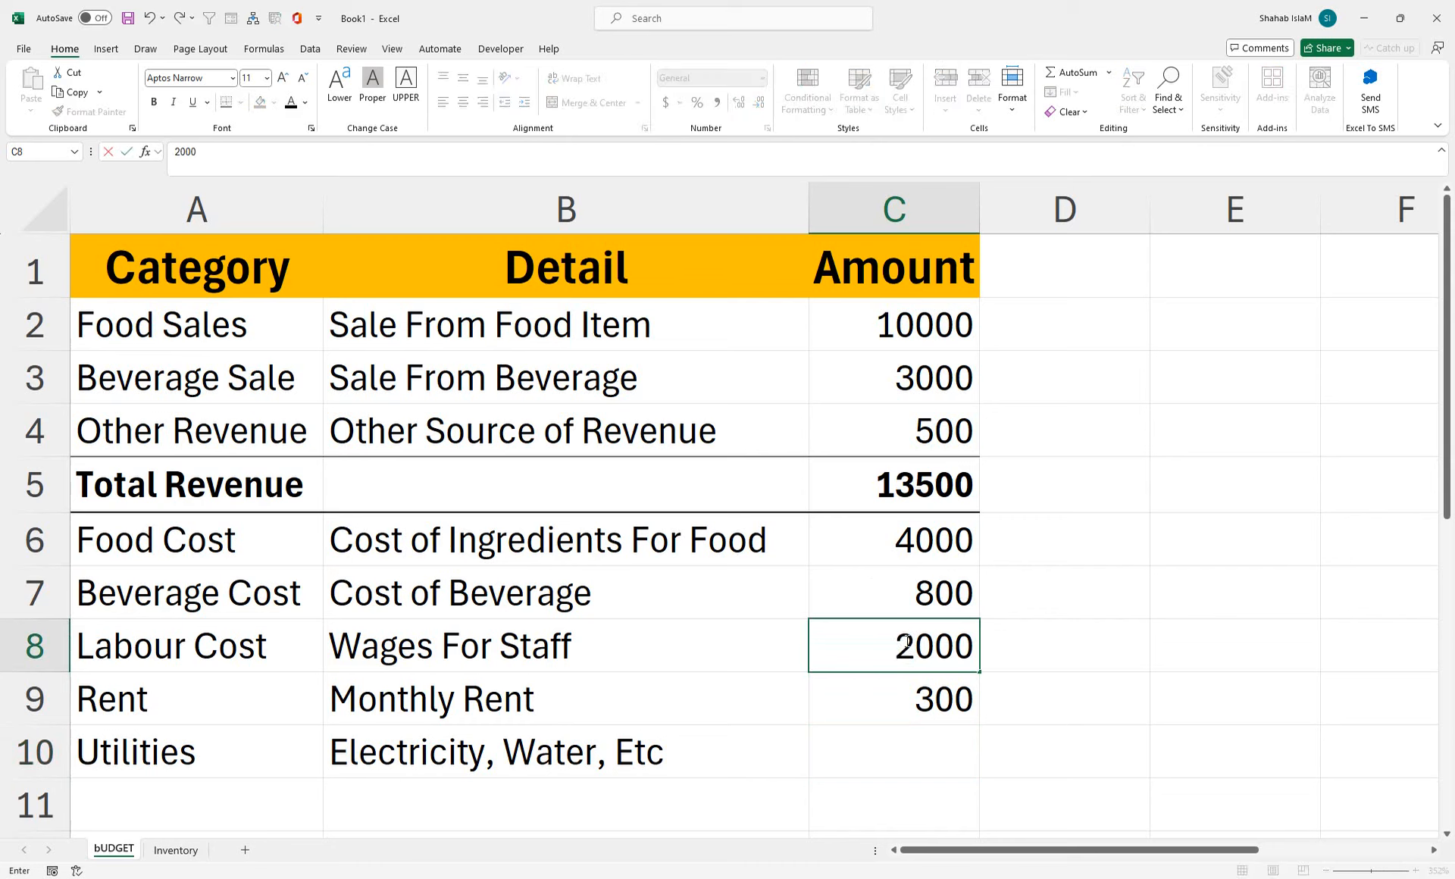
key(Return)
text(1500)
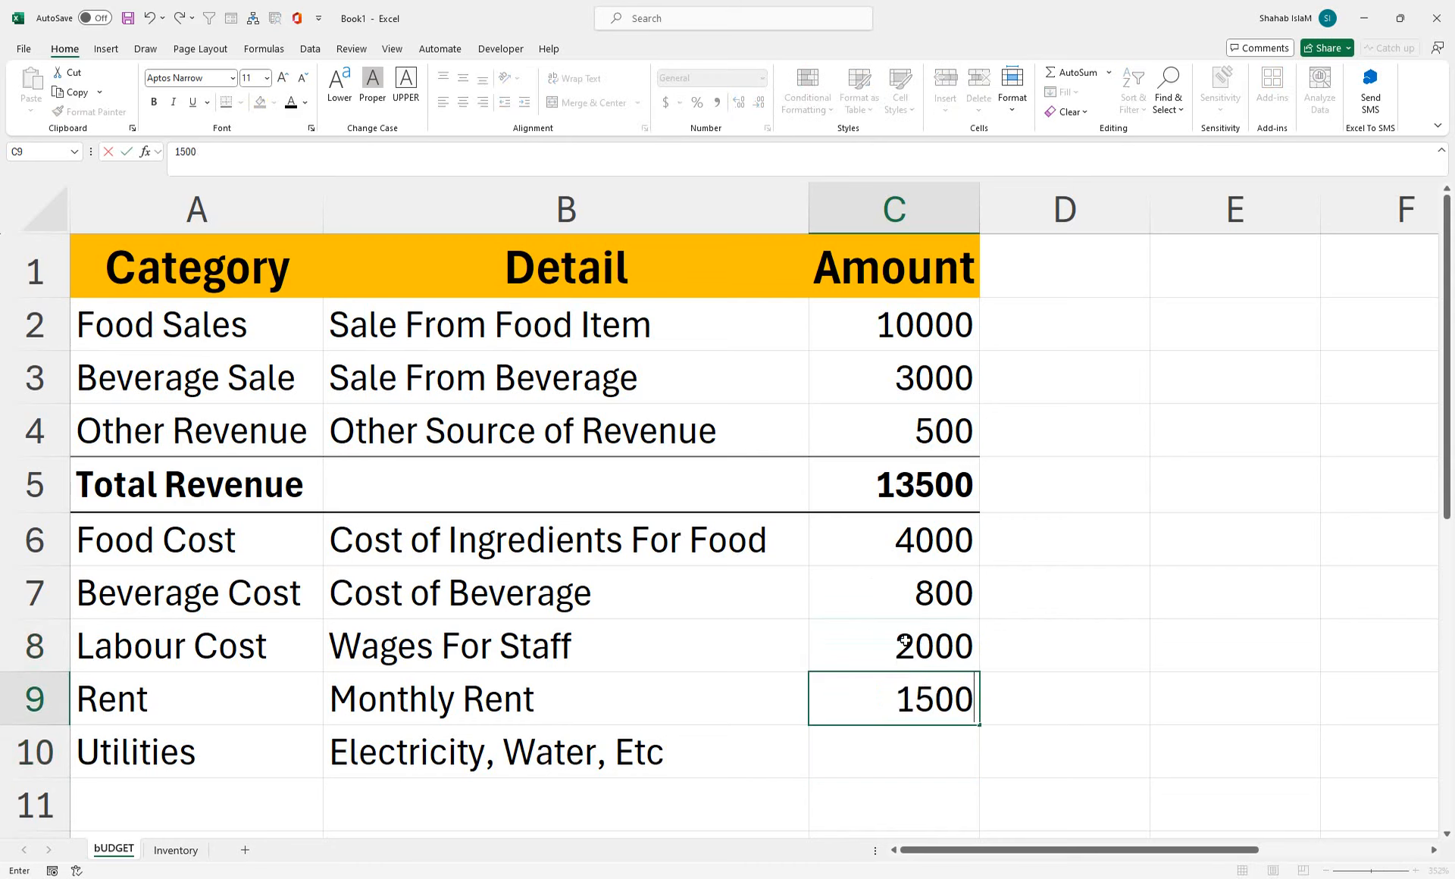
key(Return)
text(300)
key(Return)
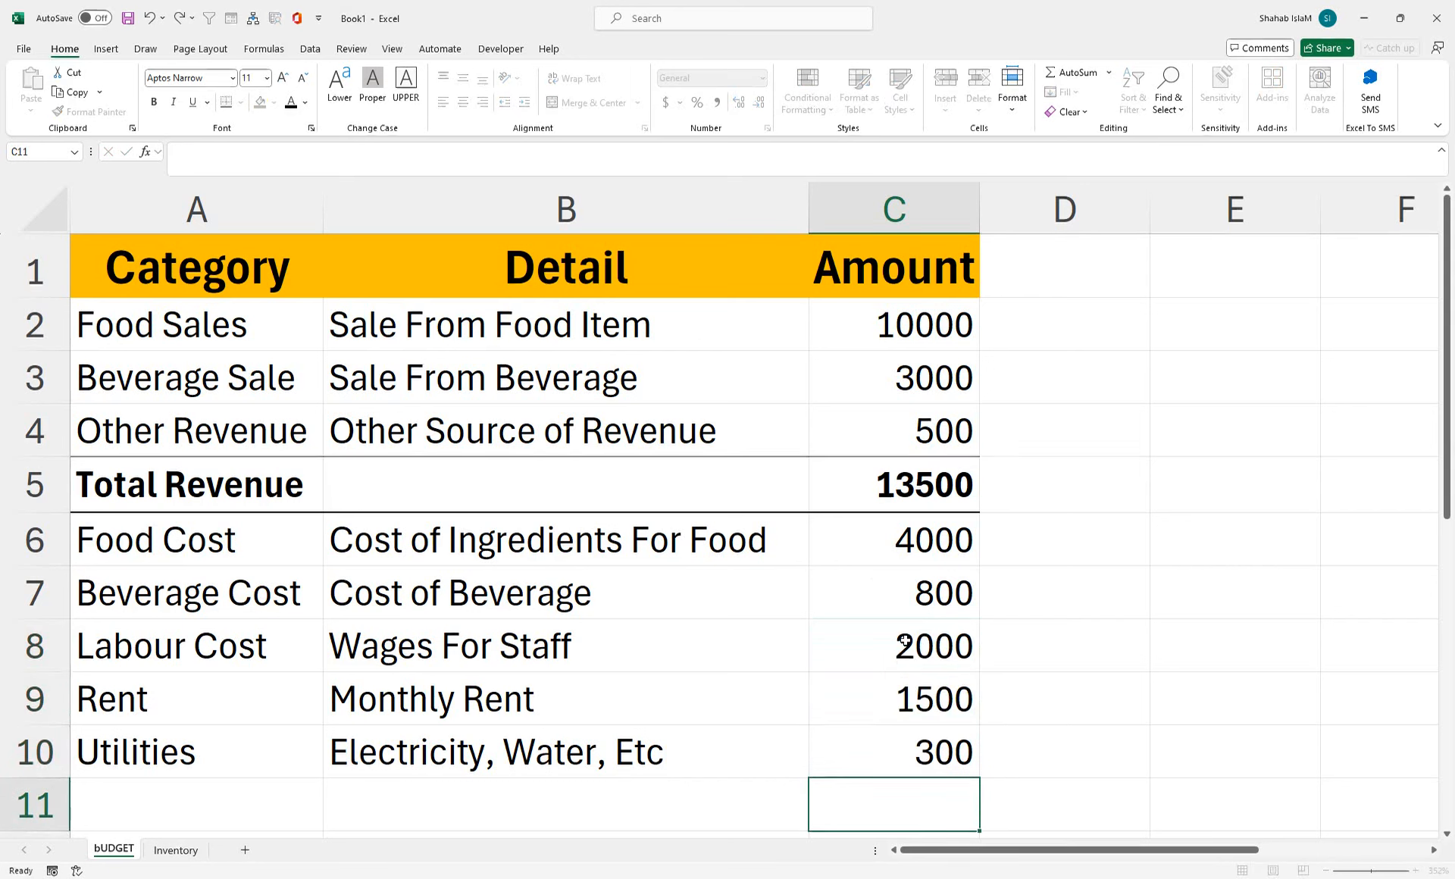
- Fill row 11 with the category Marketing, the detail Markeing and Advertising and the amount 500
key(Down)
key(Left)
key(Left)
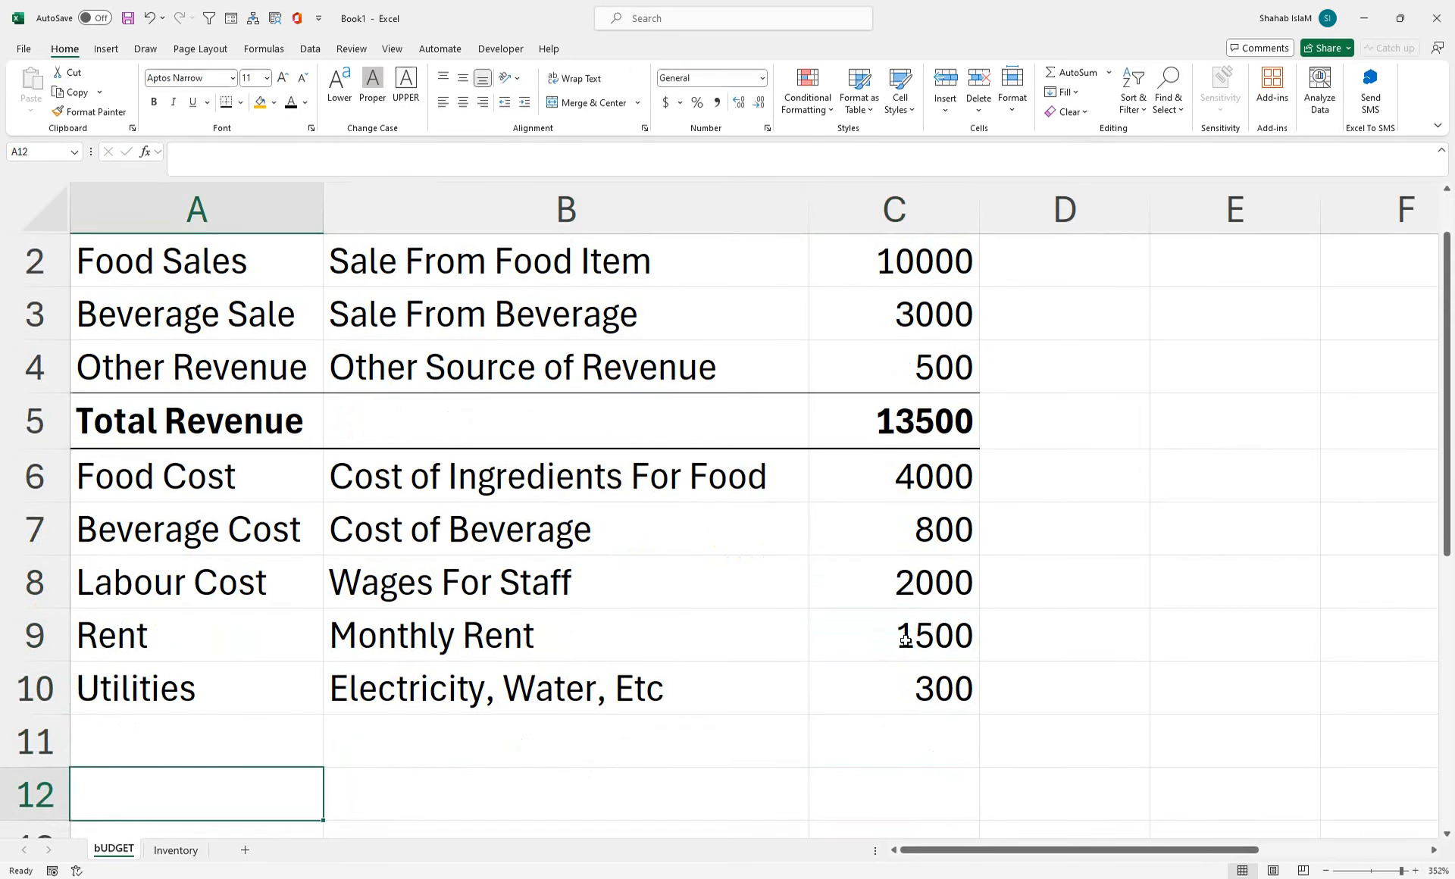
key(Up)
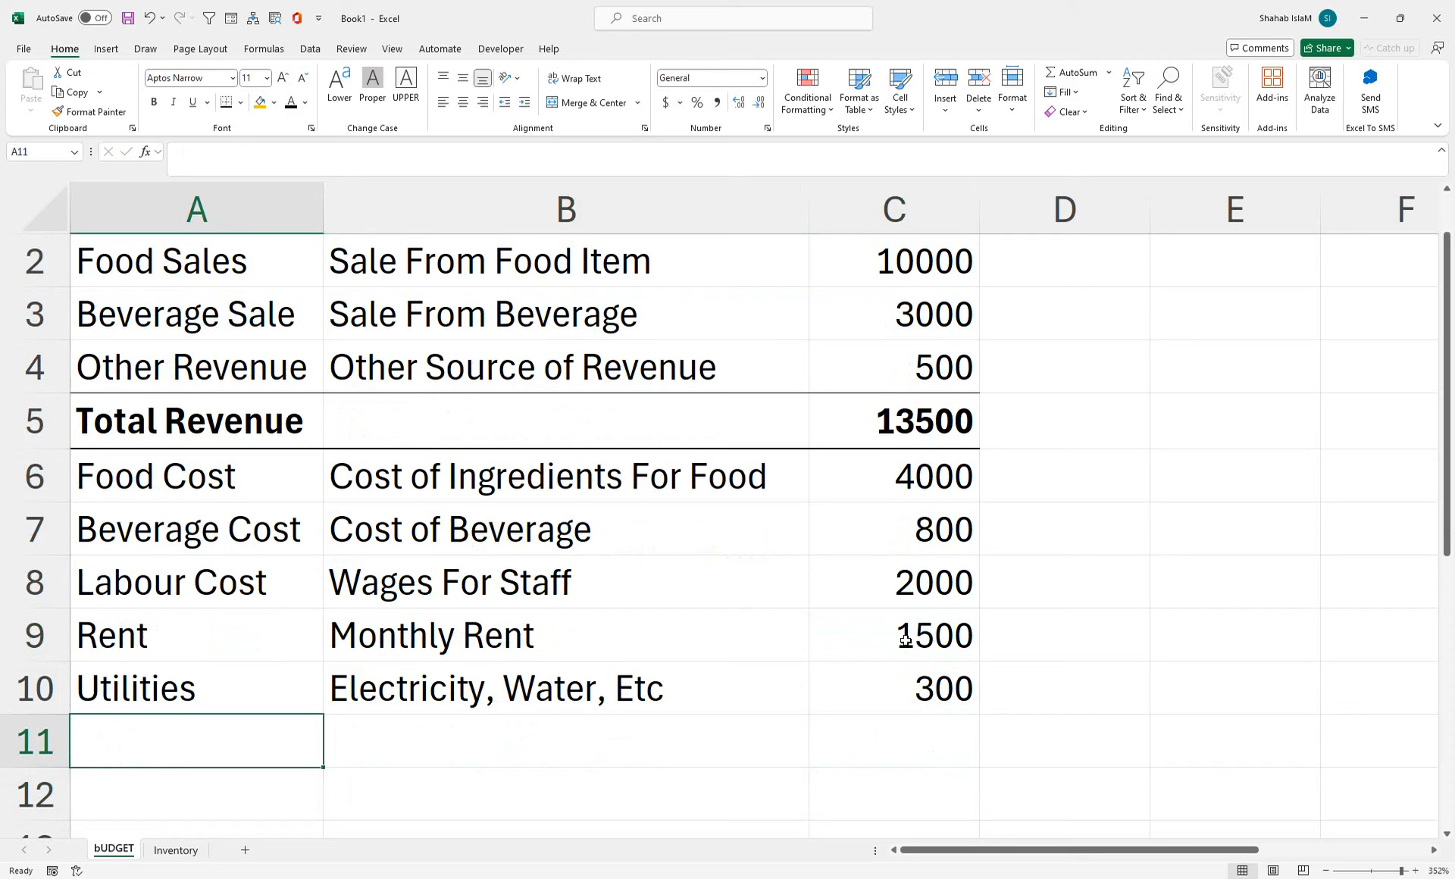
text(M)
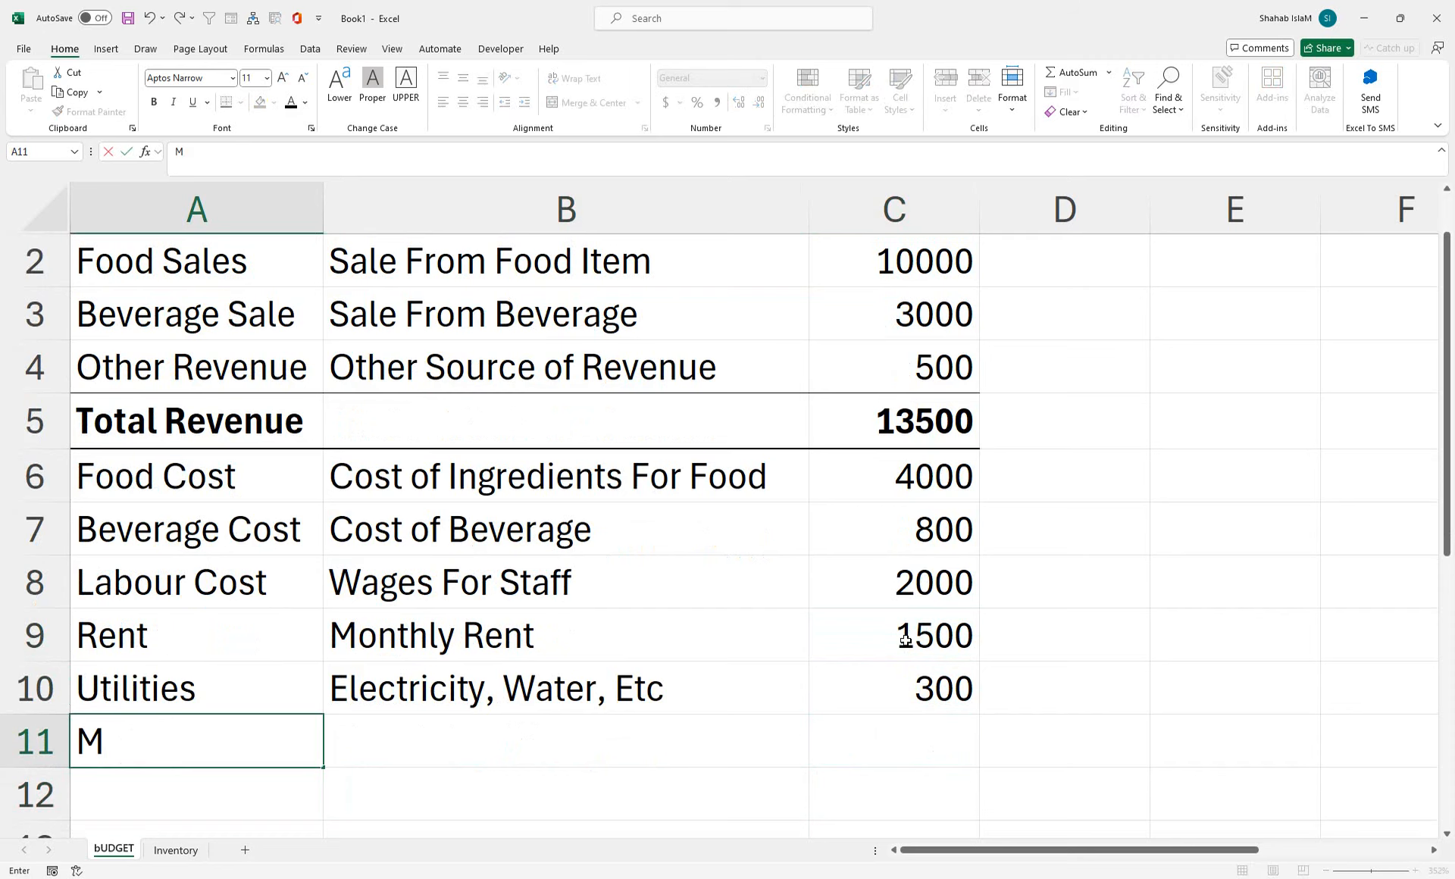
text(arketing)
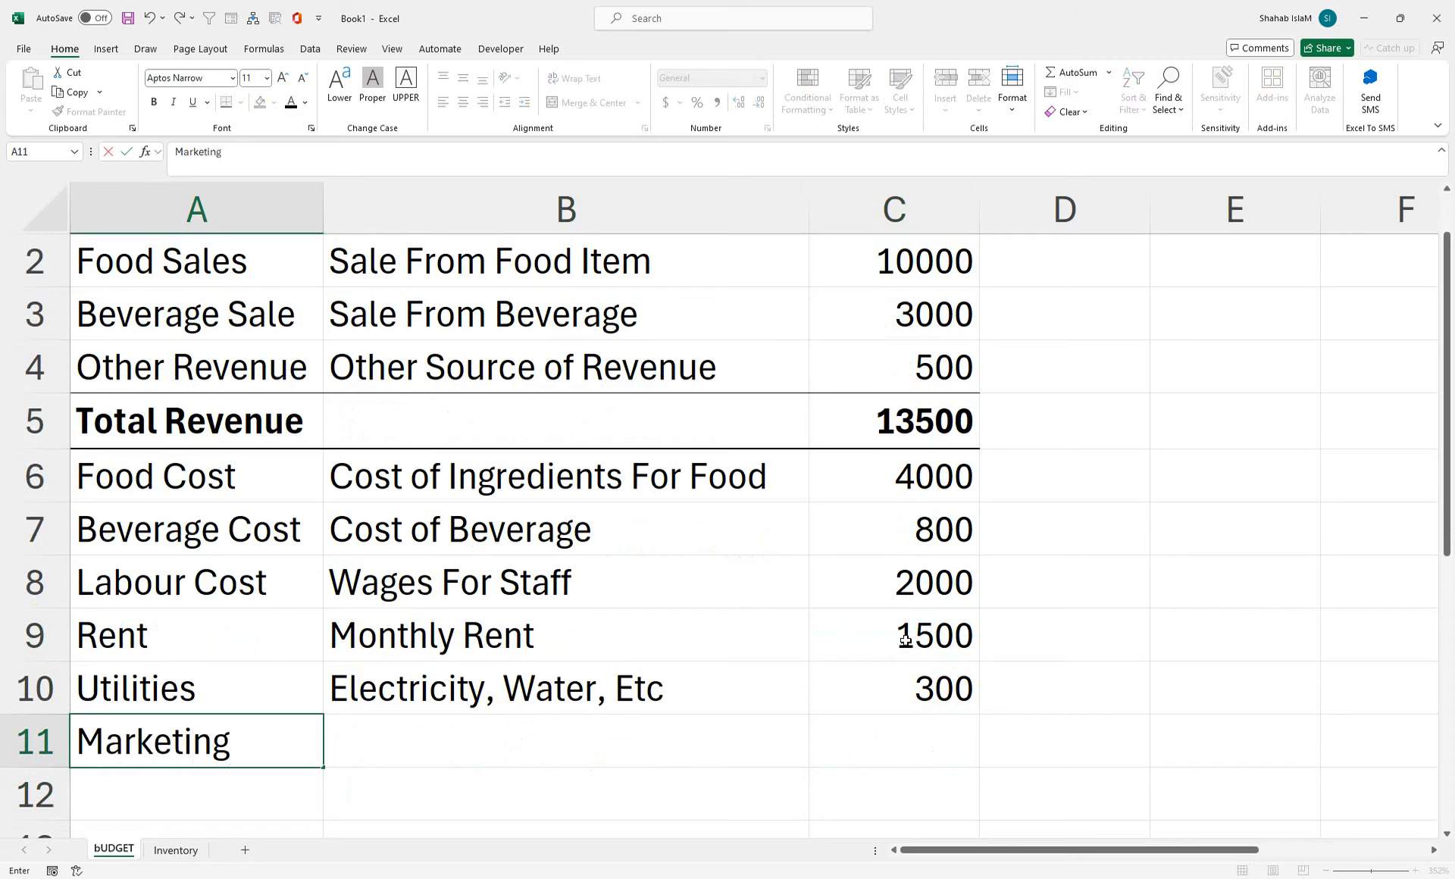
key(Tab)
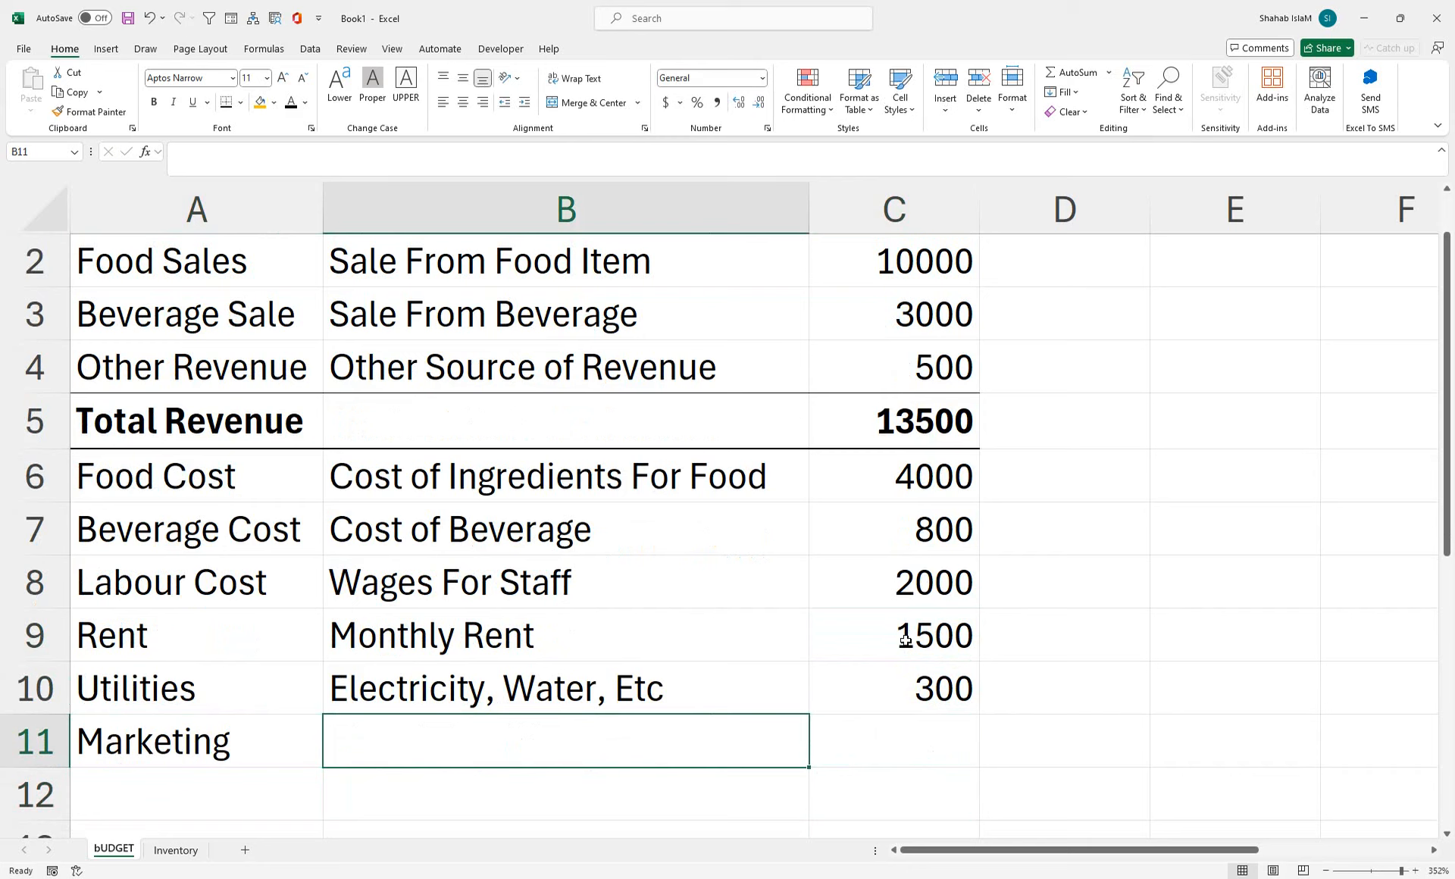
text(Marjketing)
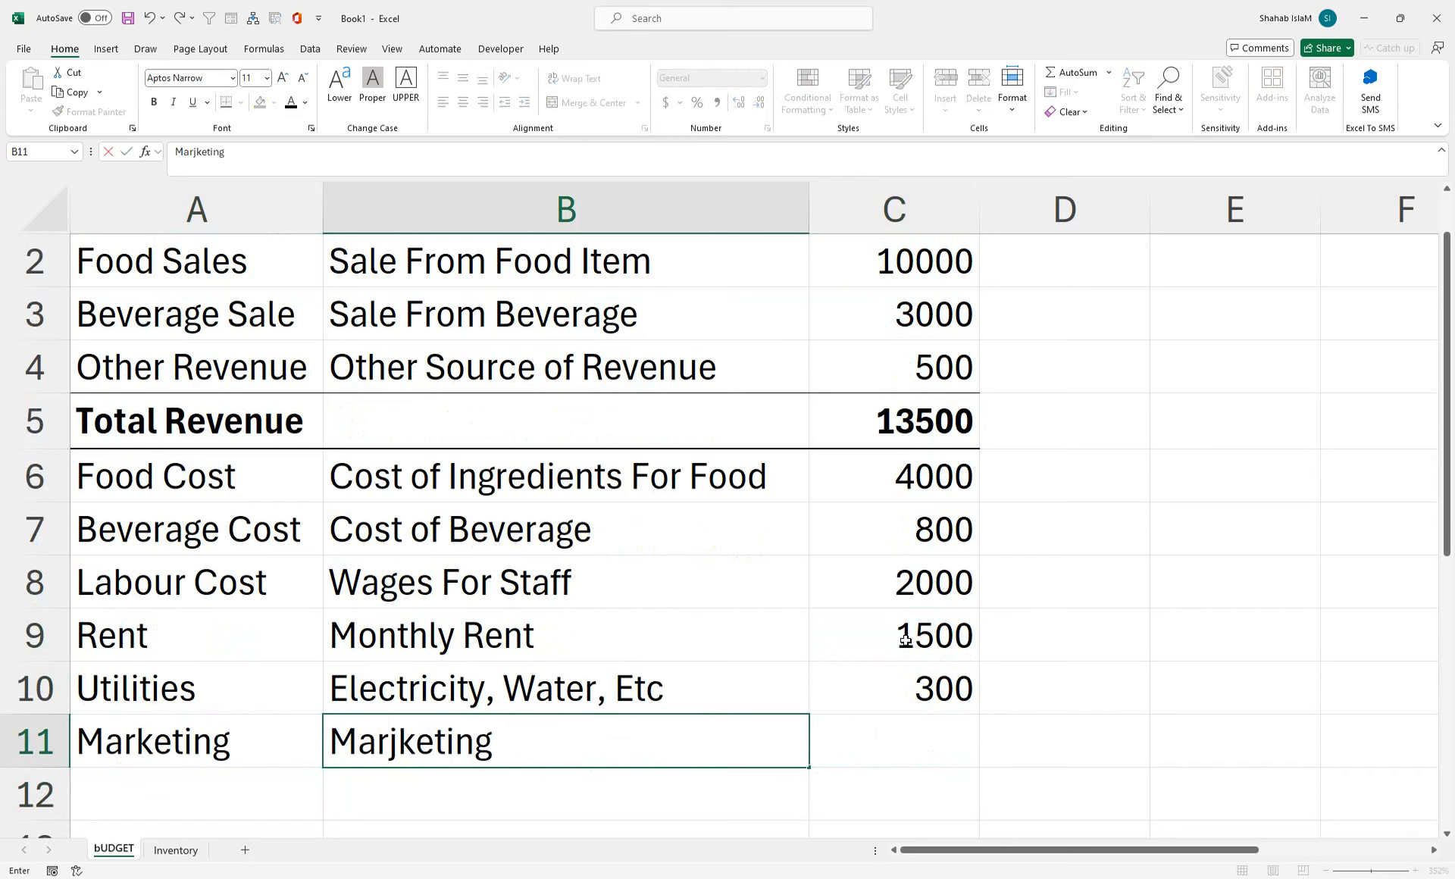
key(BackSpace)
key(BackSpace)
key(BackSpace)
key(BackSpace)
key(BackSpace)
key(BackSpace)
key(BackSpace)
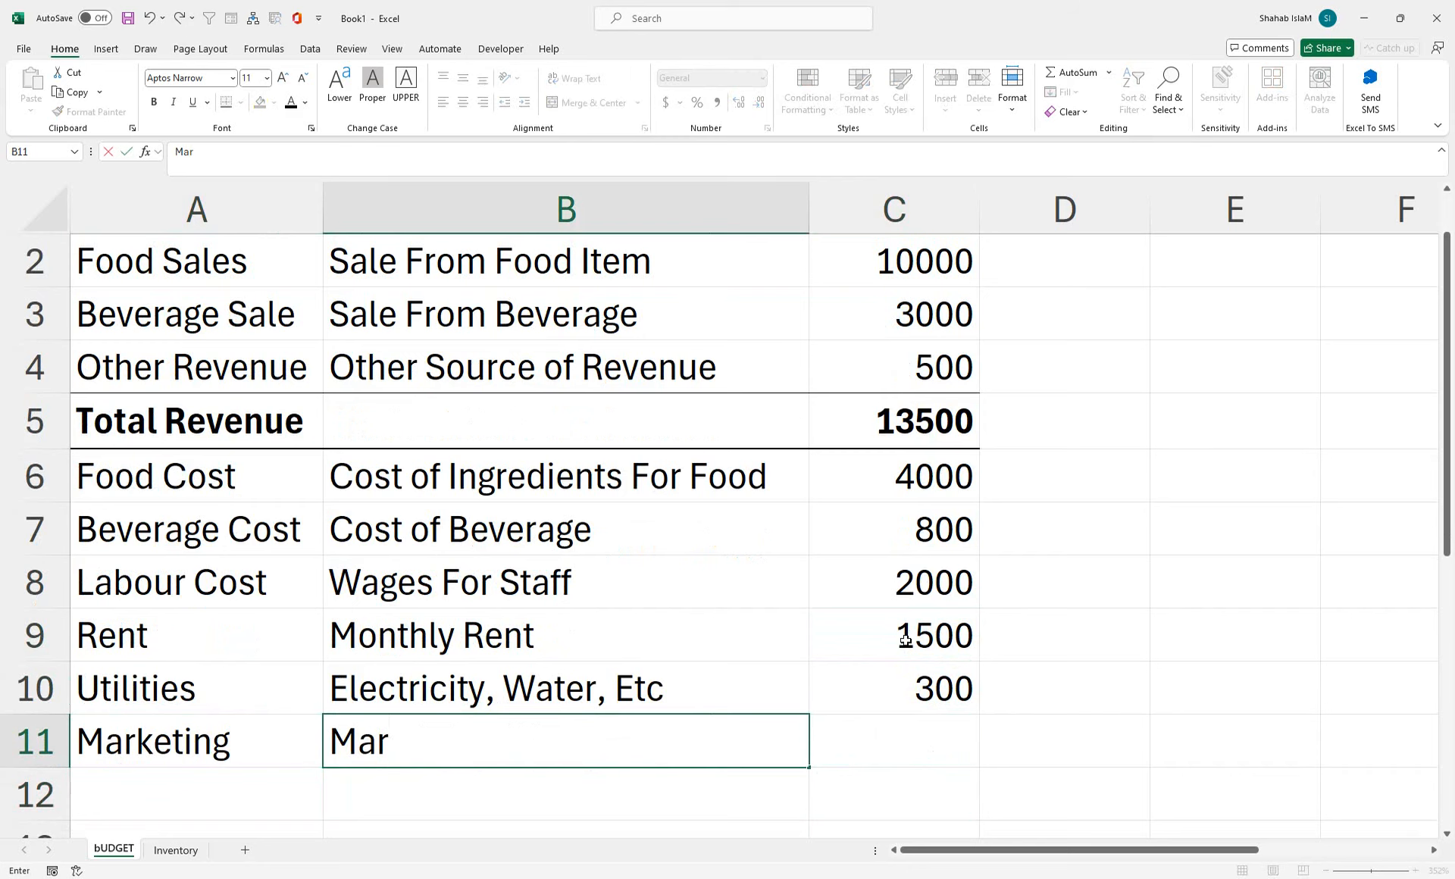
text(keing a)
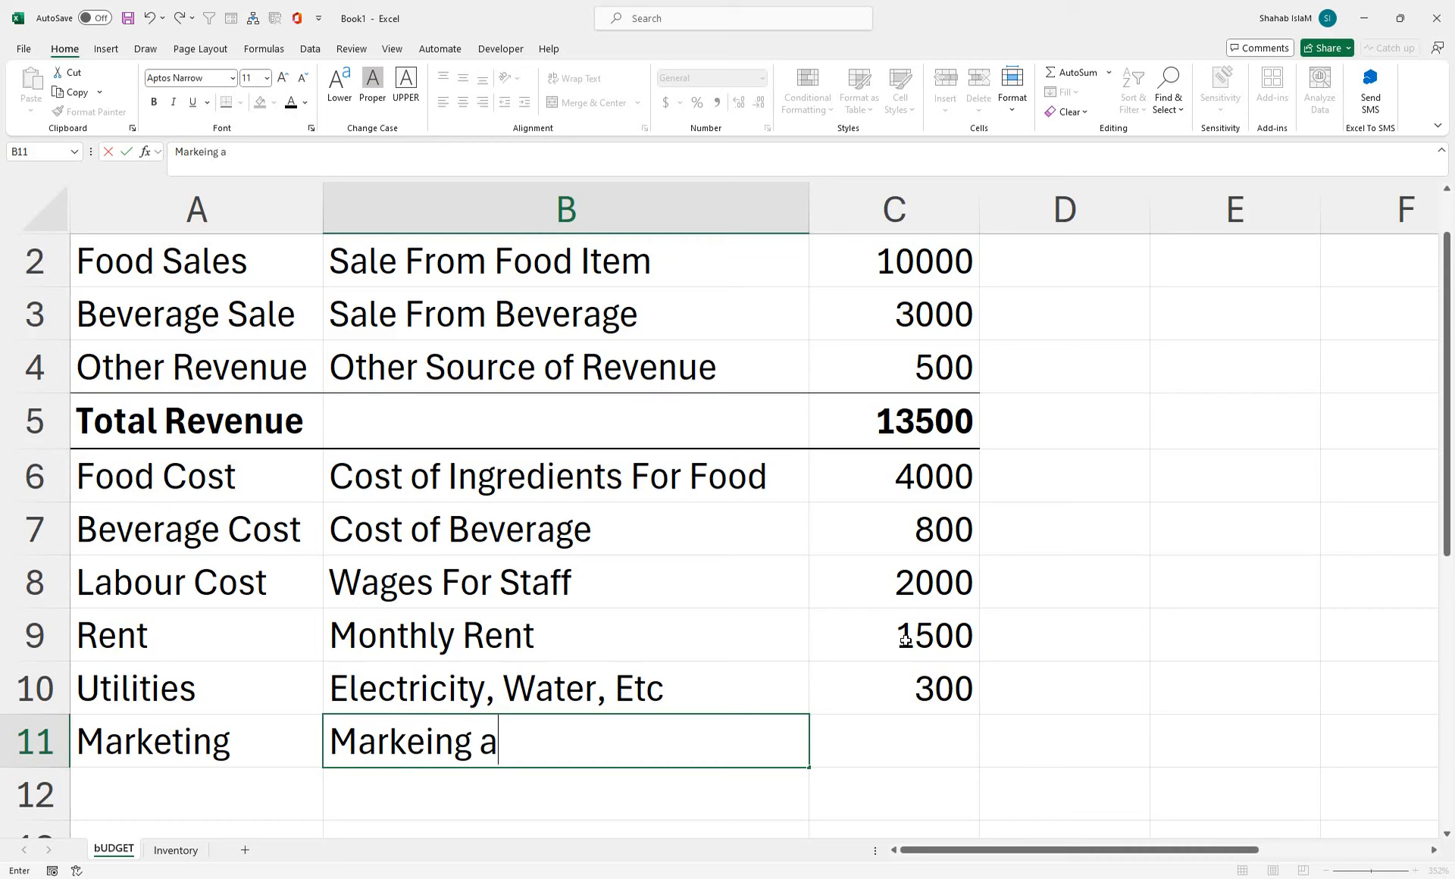
text(nd Adver)
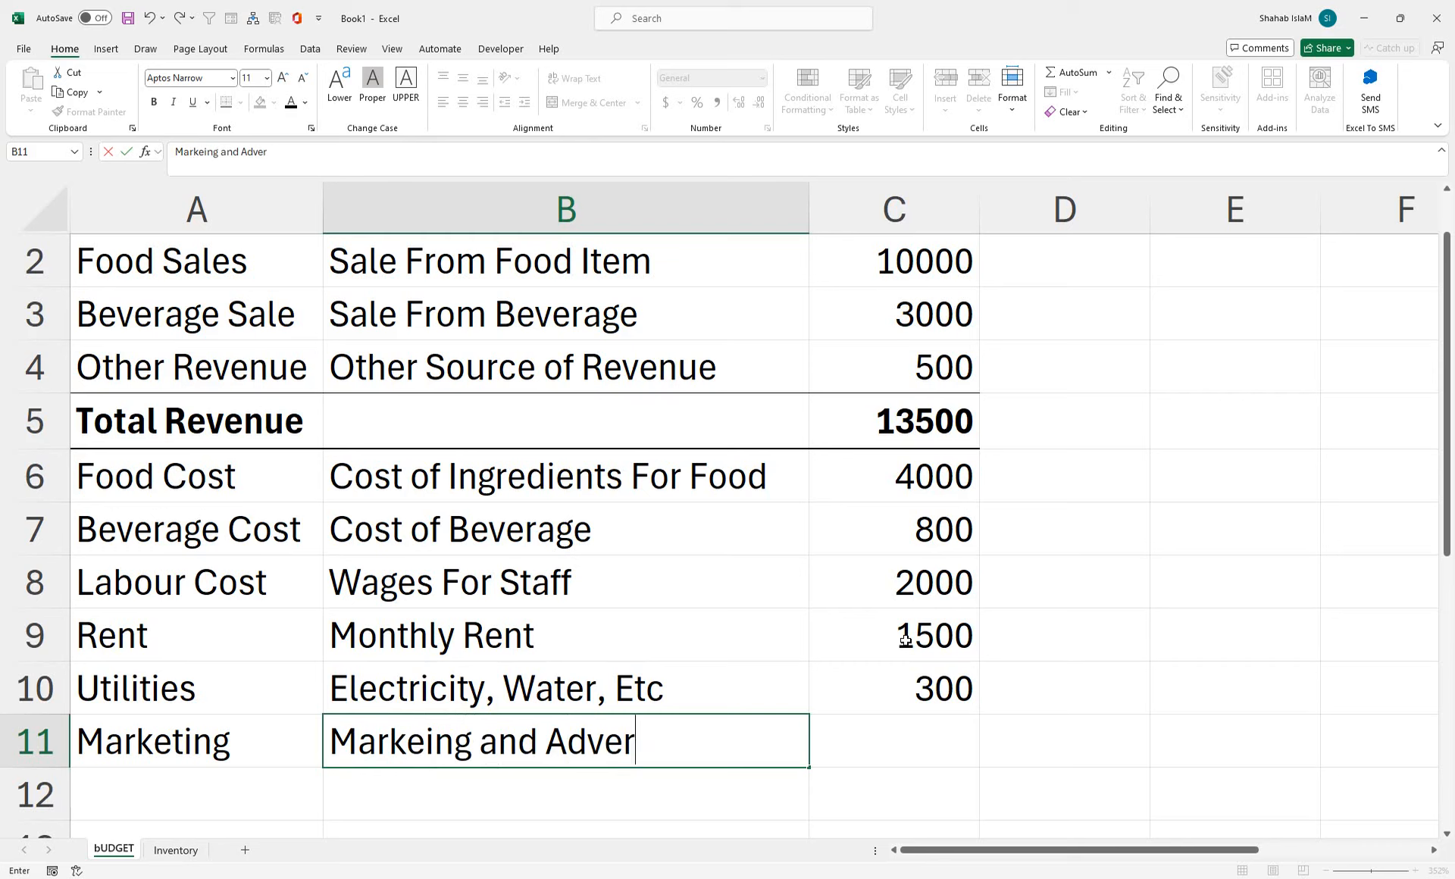
text(tising)
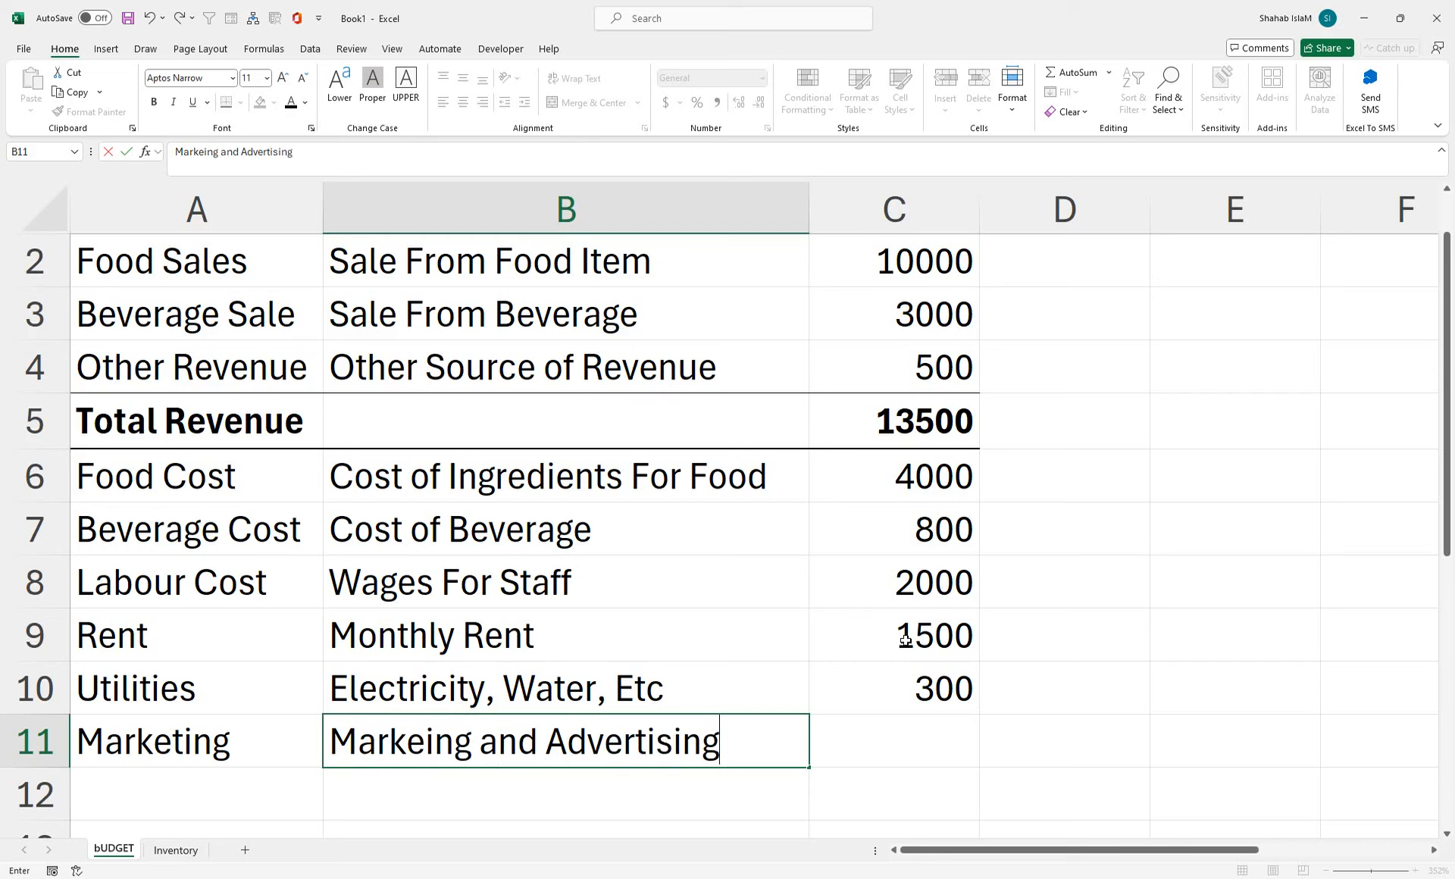
key(Tab)
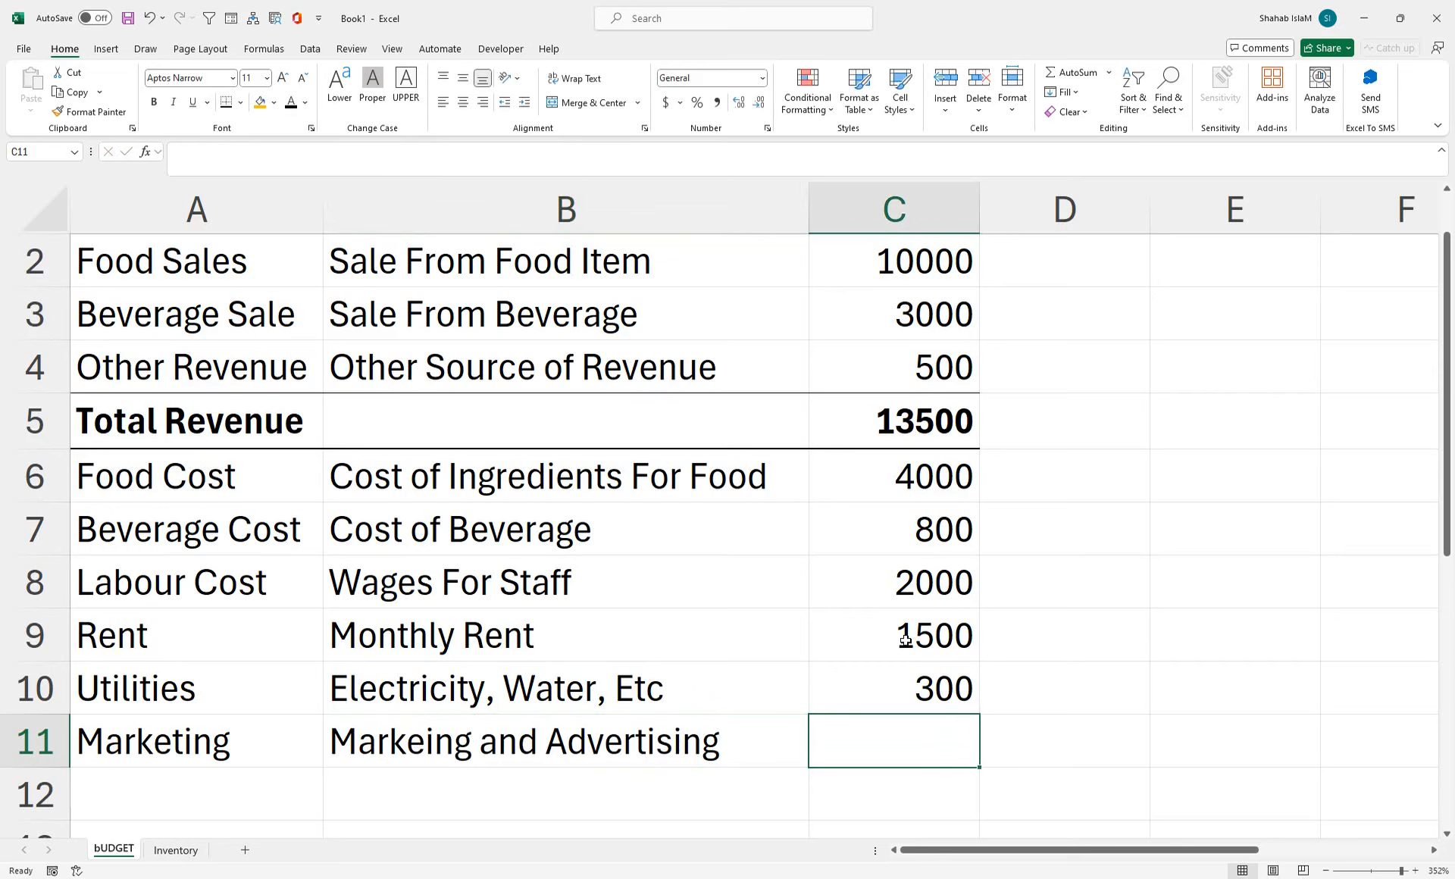
text(500)
key(Return)
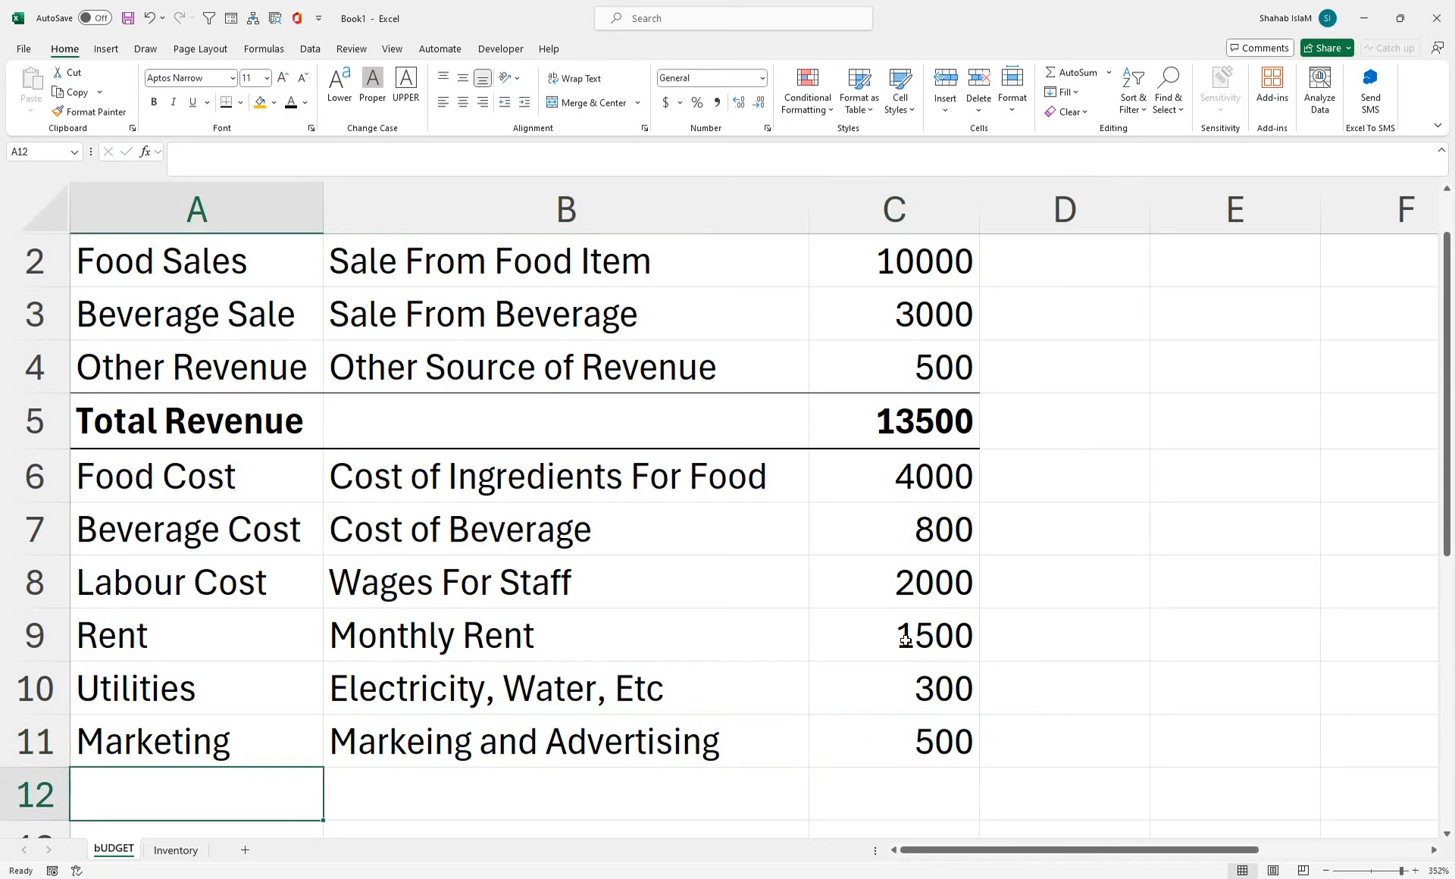
- Fill row 12 with the category Supplies, the detail Cleaning and Other Supplies and the amount 200
text(Sup)
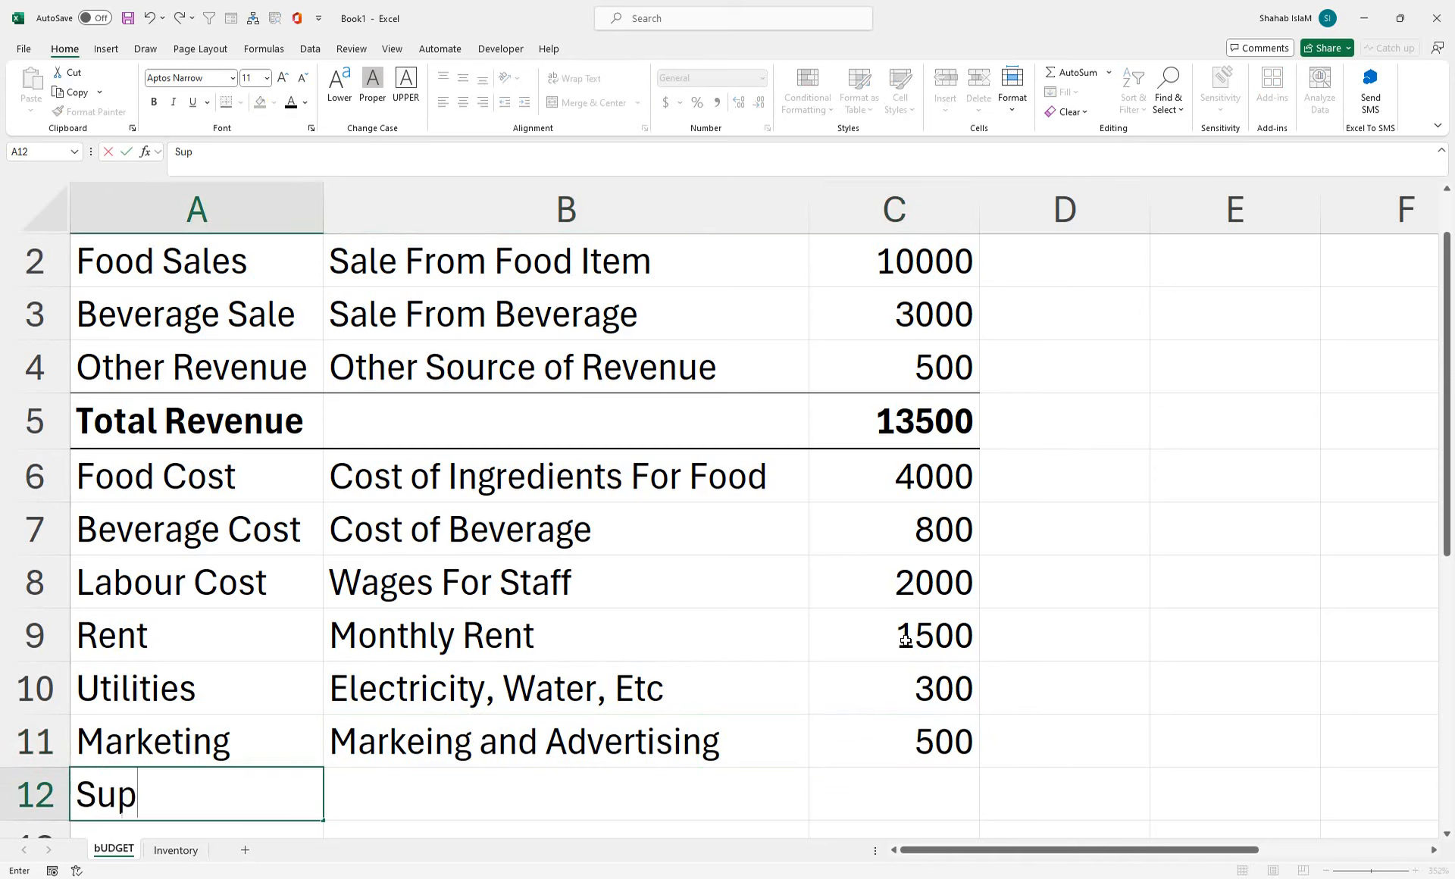
text(pplies)
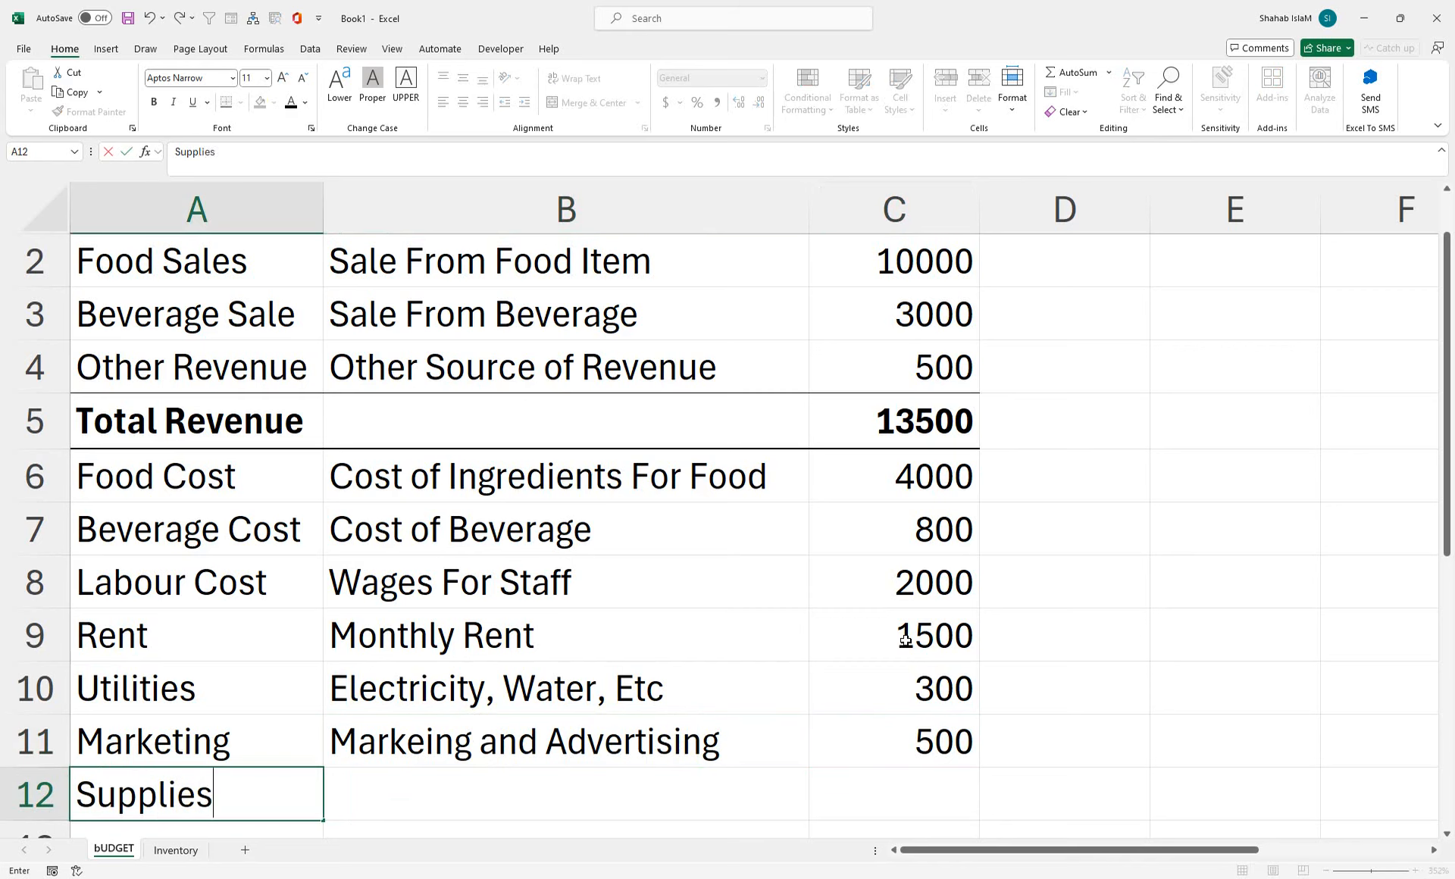
key(Tab)
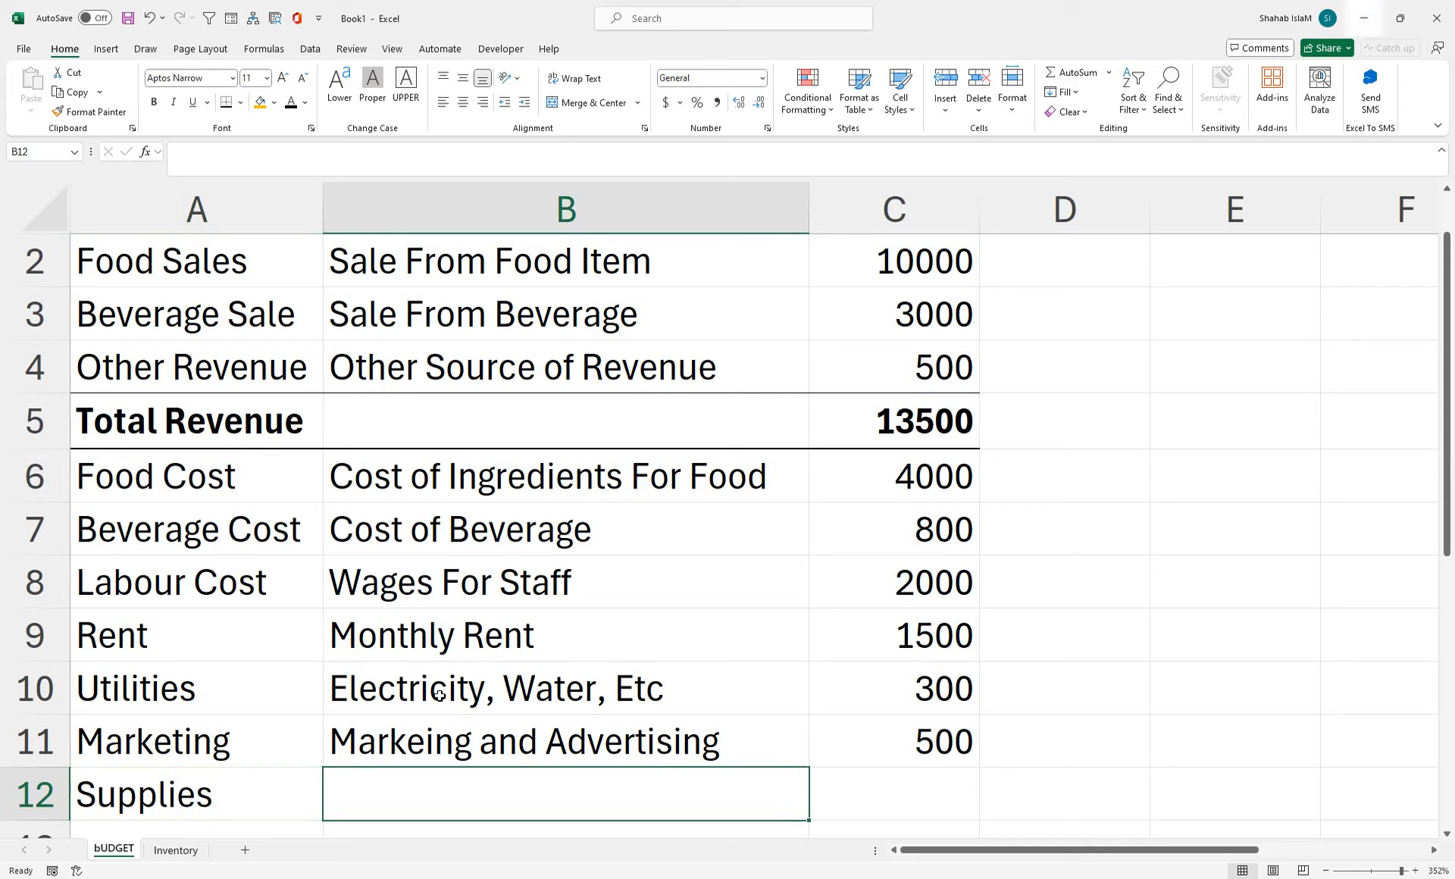
text(cLEANIING)
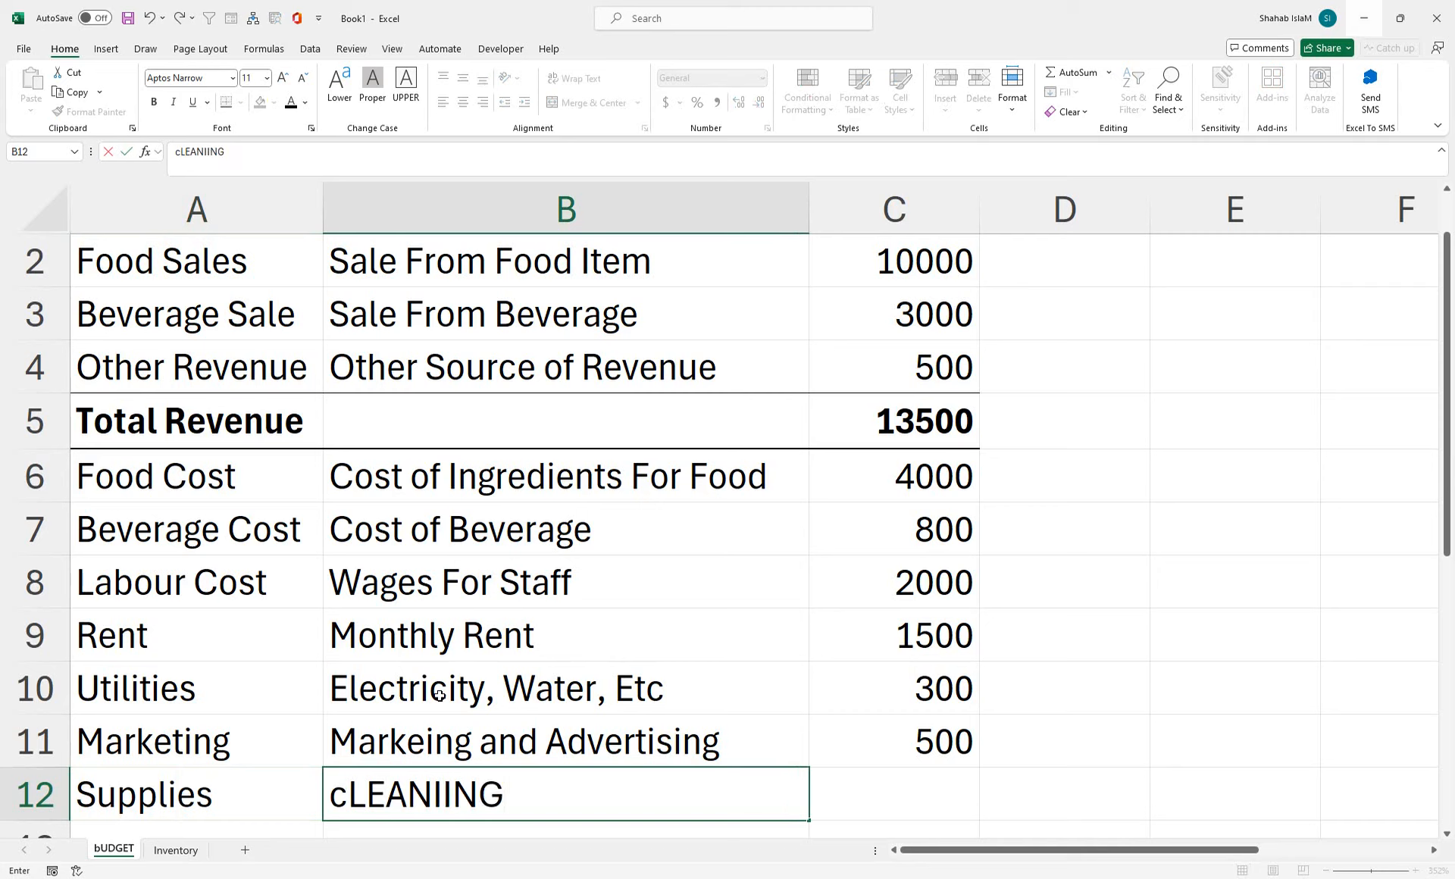
key(BackSpace)
key(BackSpace)
key(BackSpace)
key(BackSpace)
key(BackSpace)
key(BackSpace)
key(BackSpace)
key(BackSpace)
key(BackSpace)
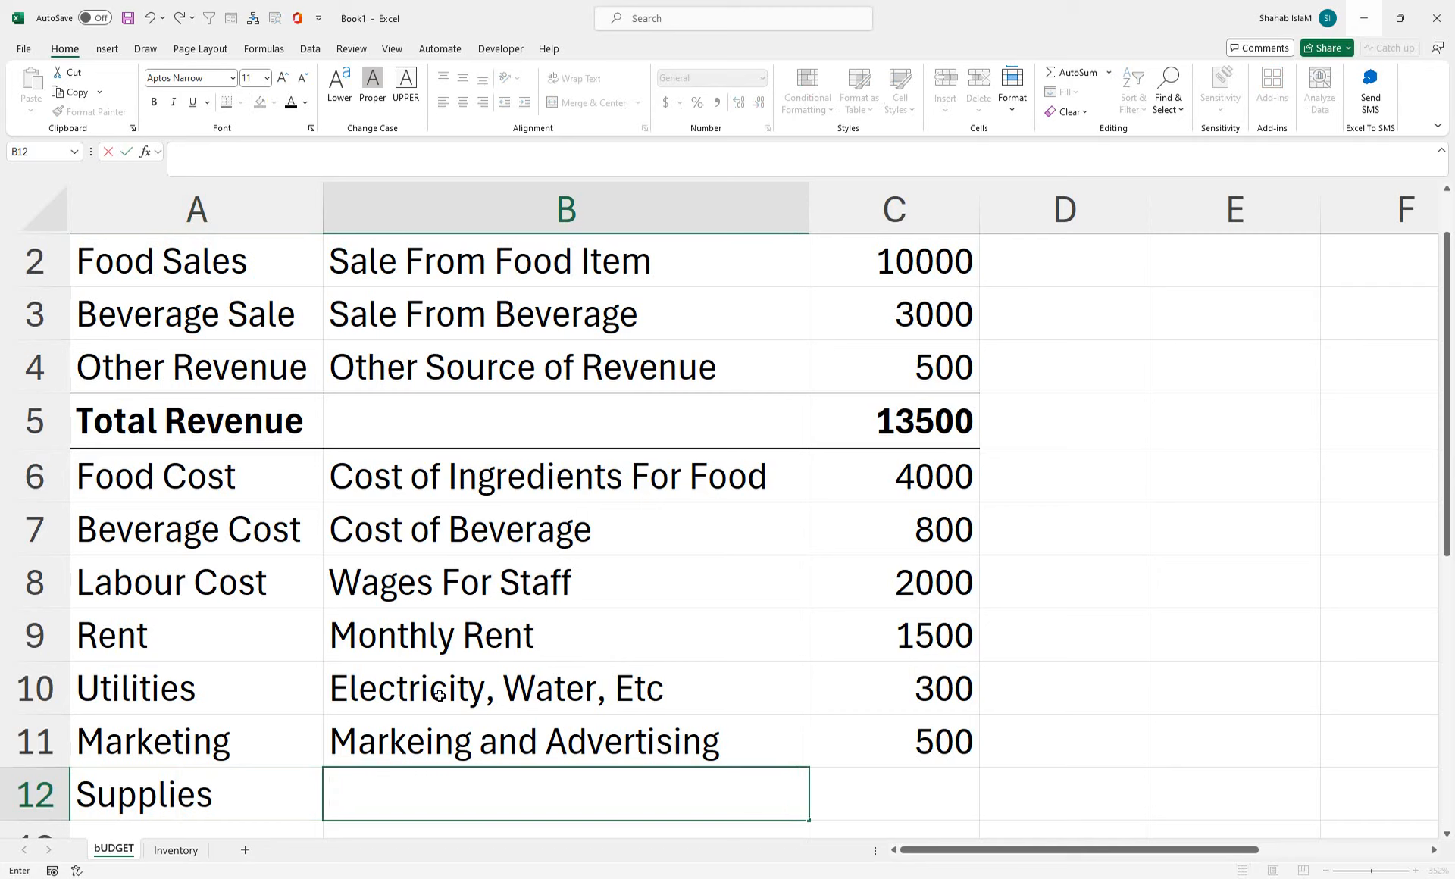
text(Cleaning )
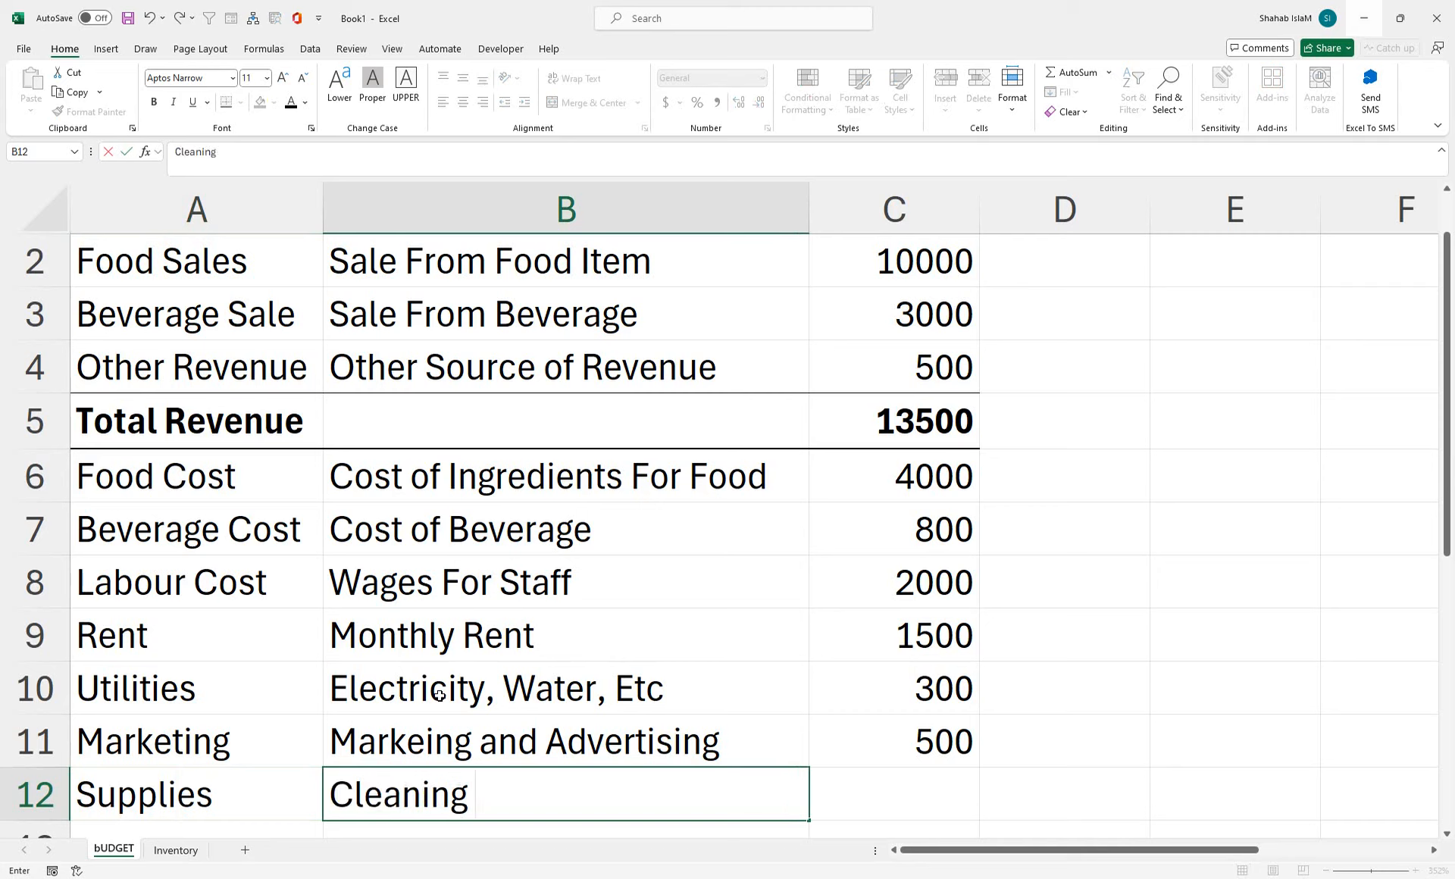
text(and O)
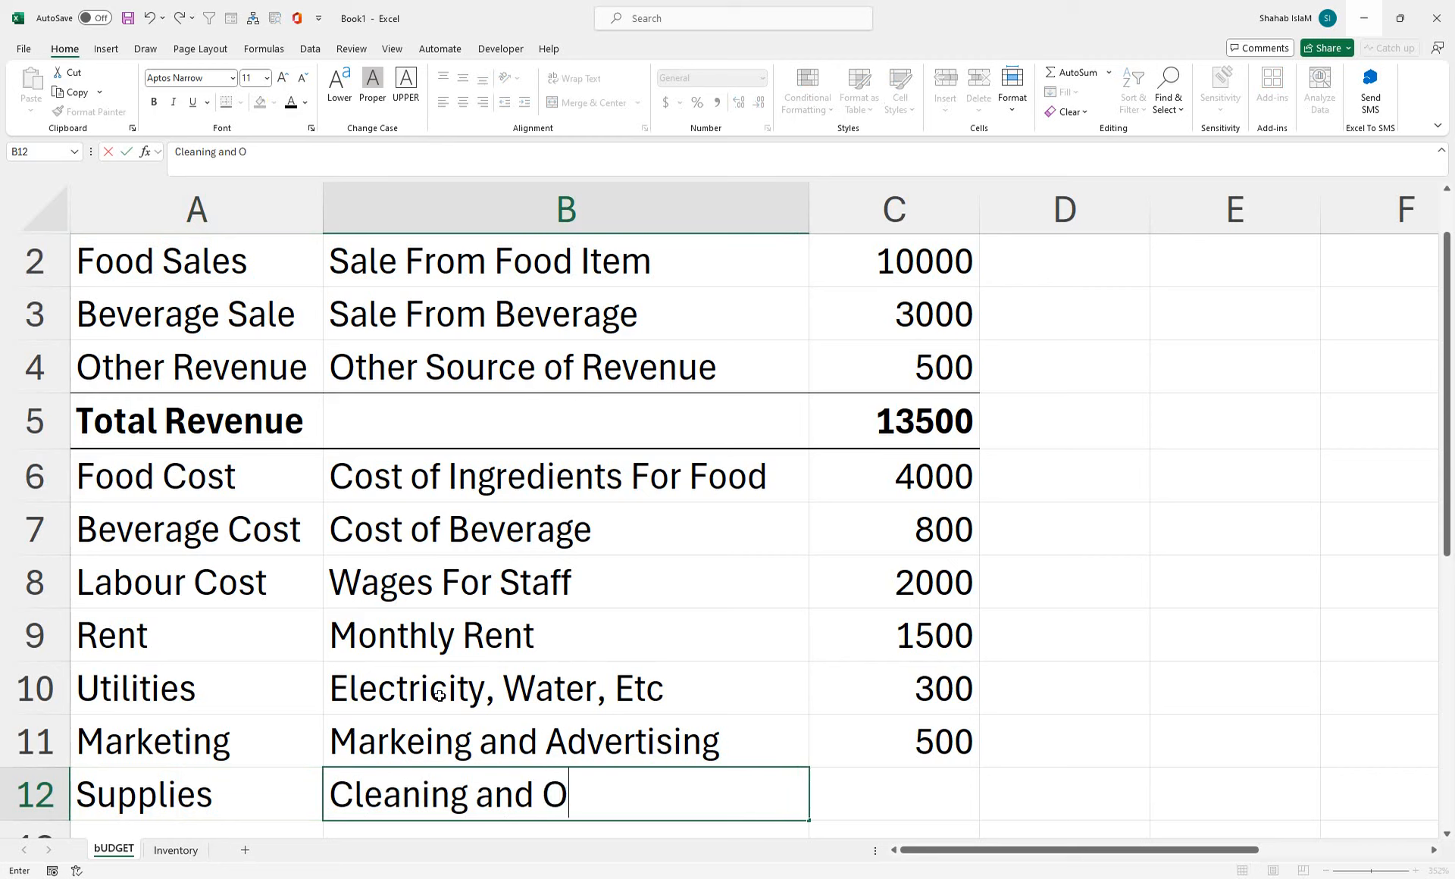
text(ther S)
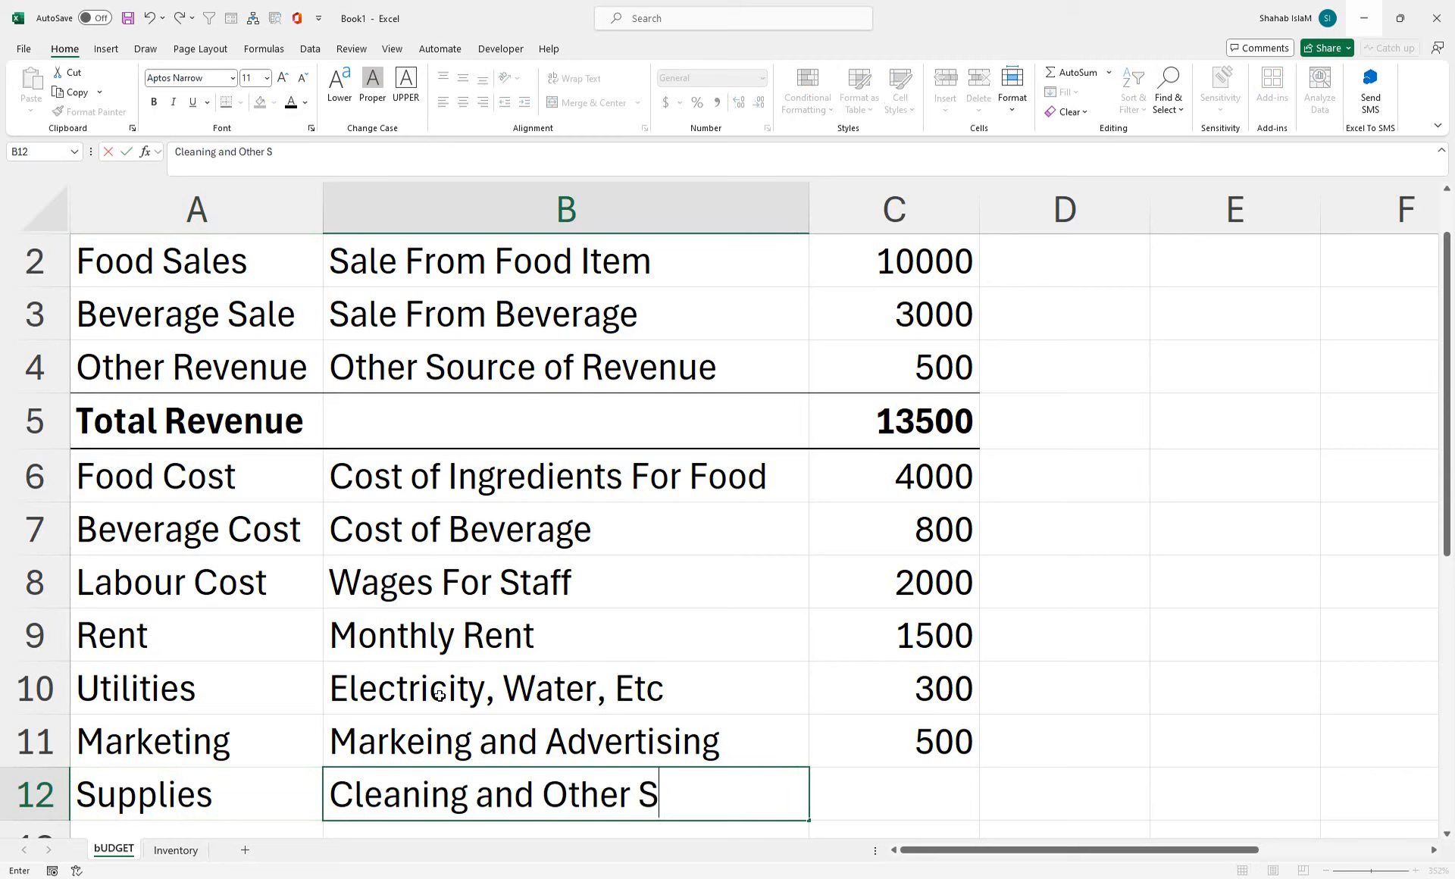
text(upplies)
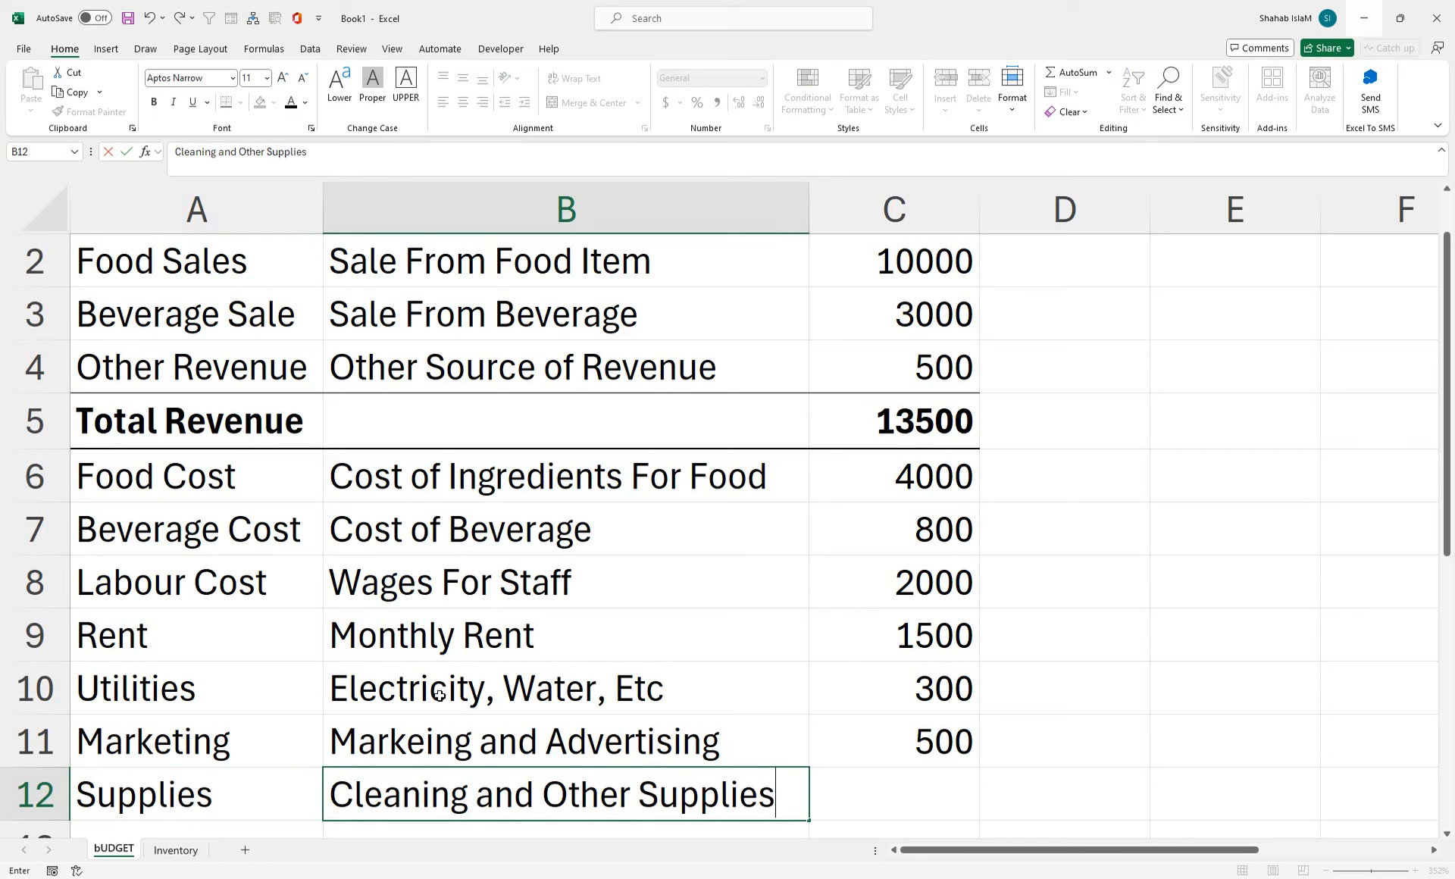
key(Tab)
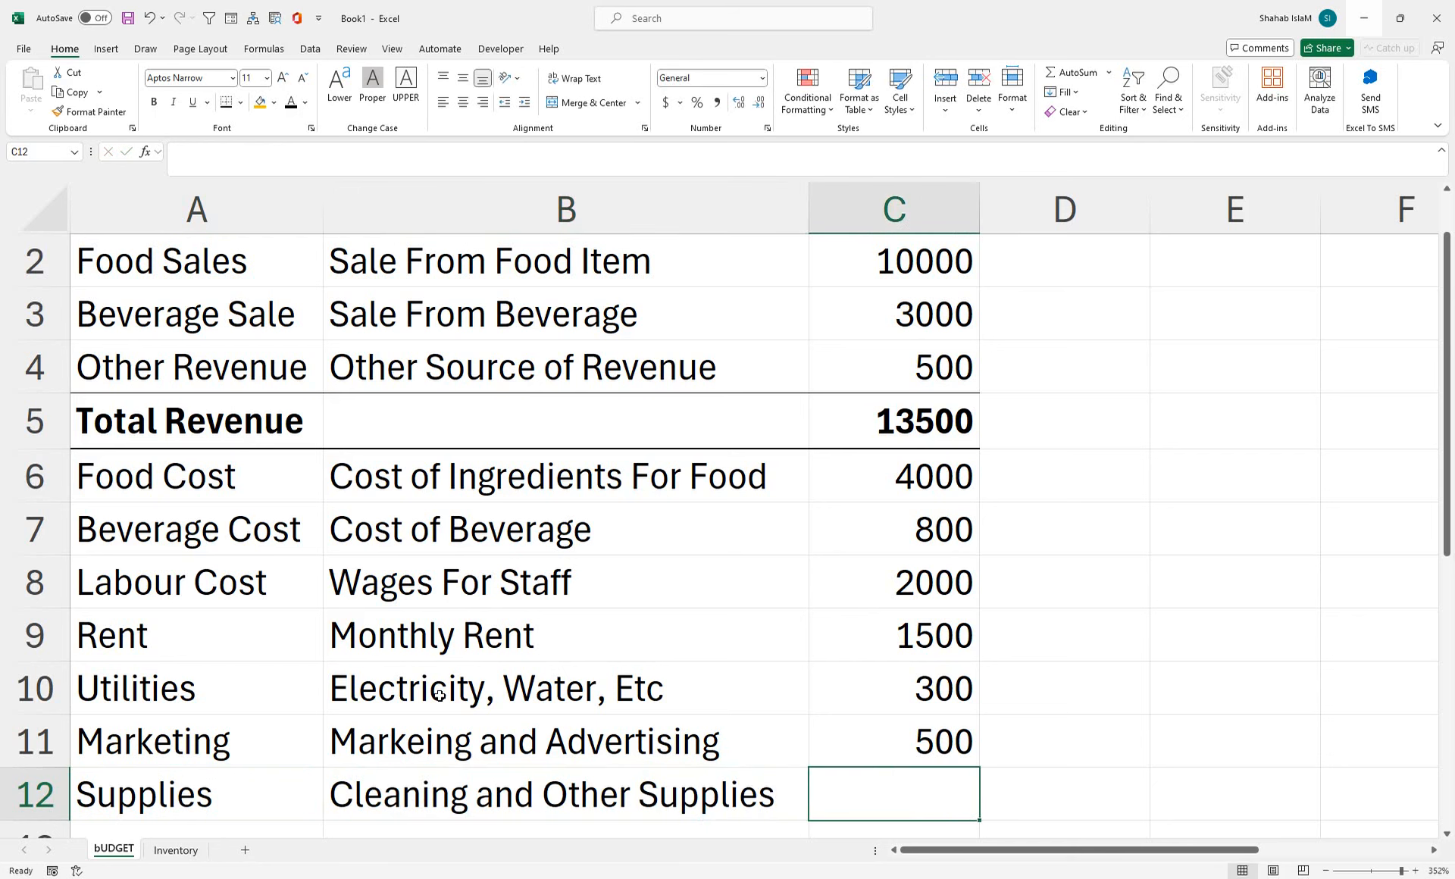
text(200)
key(Return)
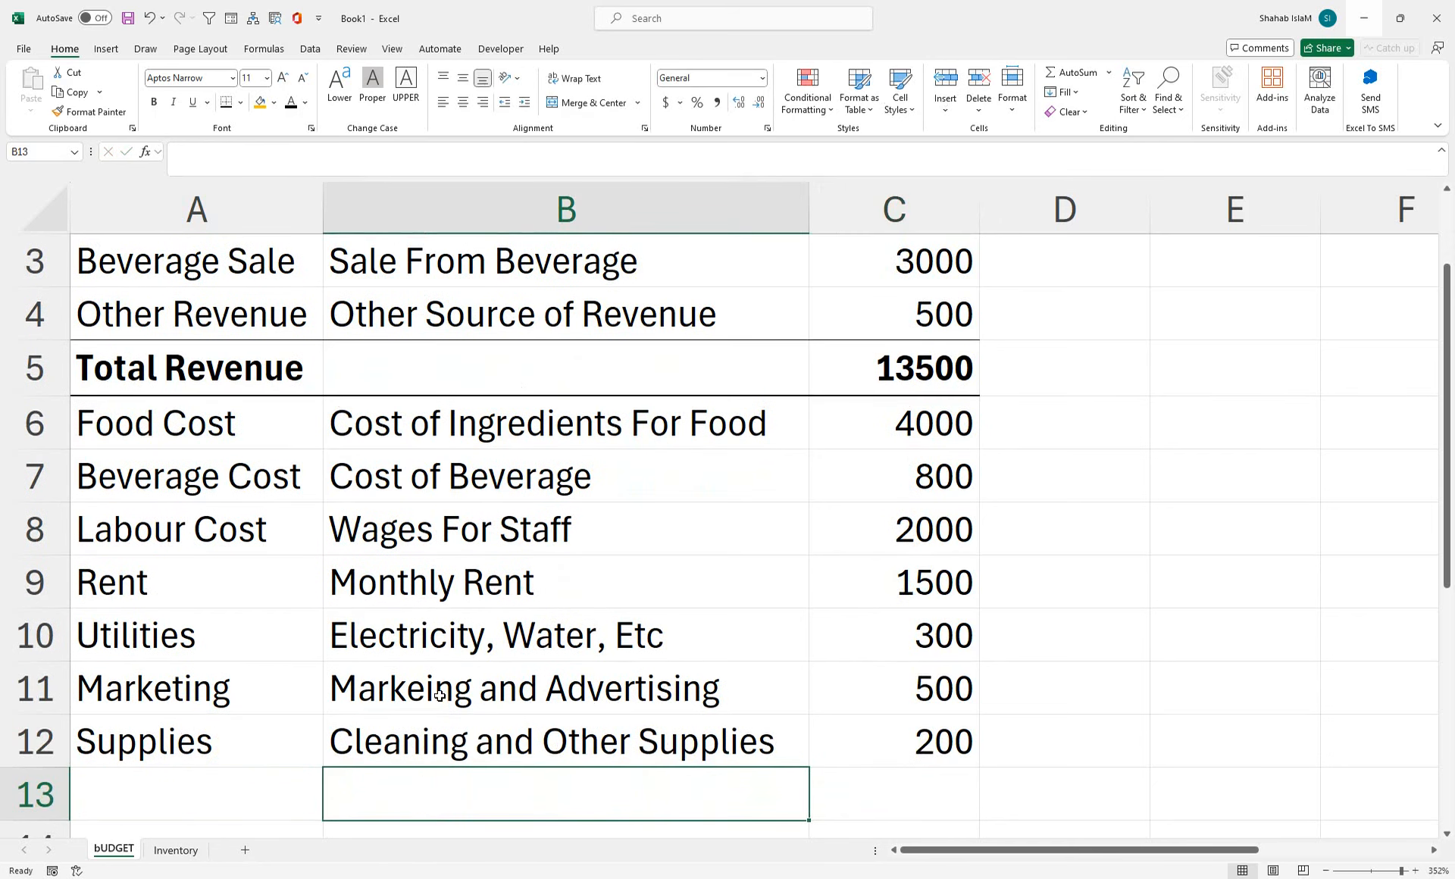
- Enter the category Miscellaneous in cell A13
key(Left)
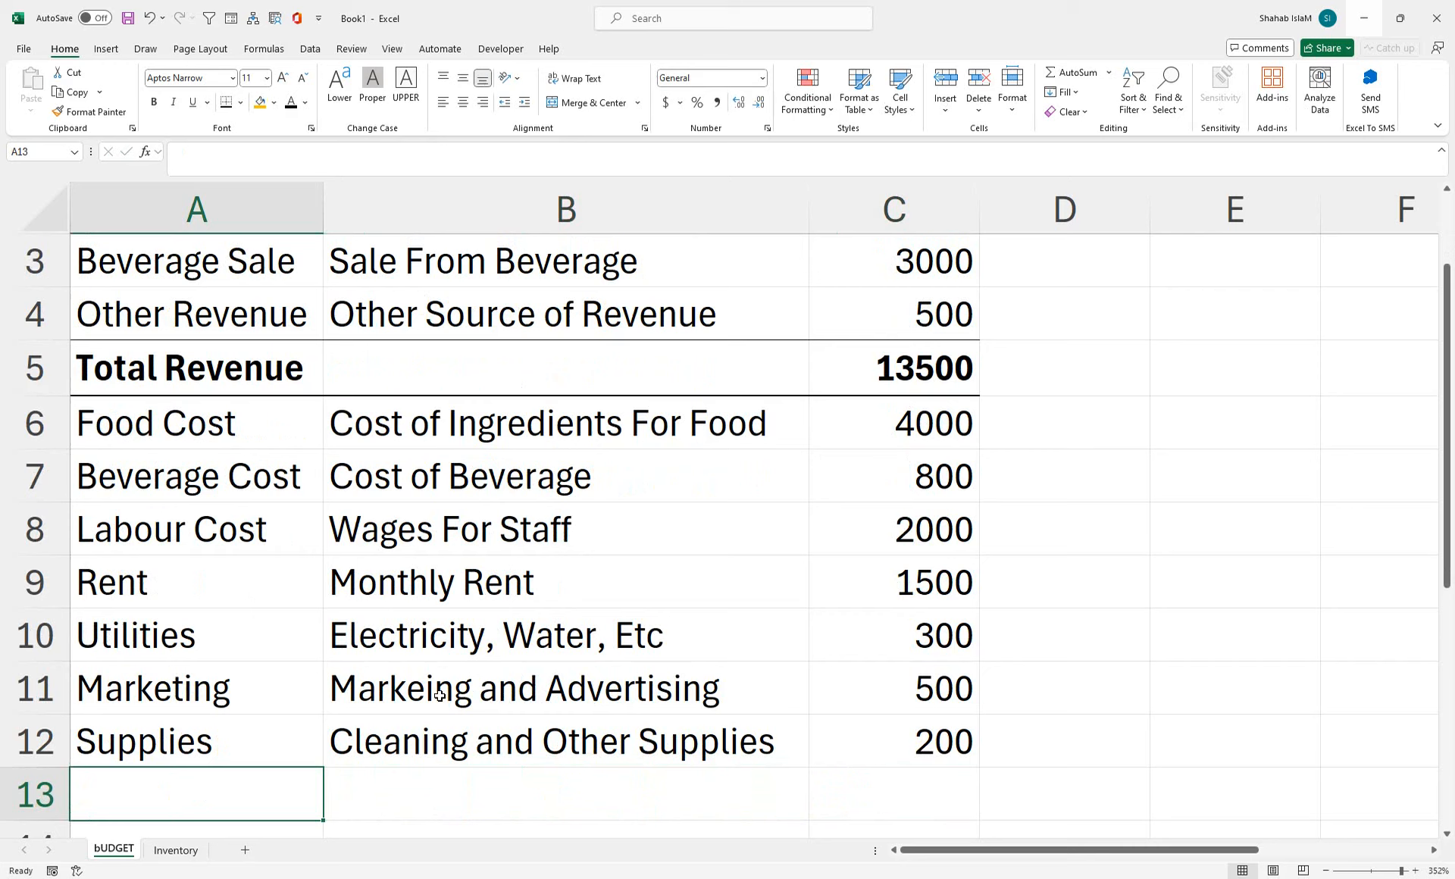
text(mIS)
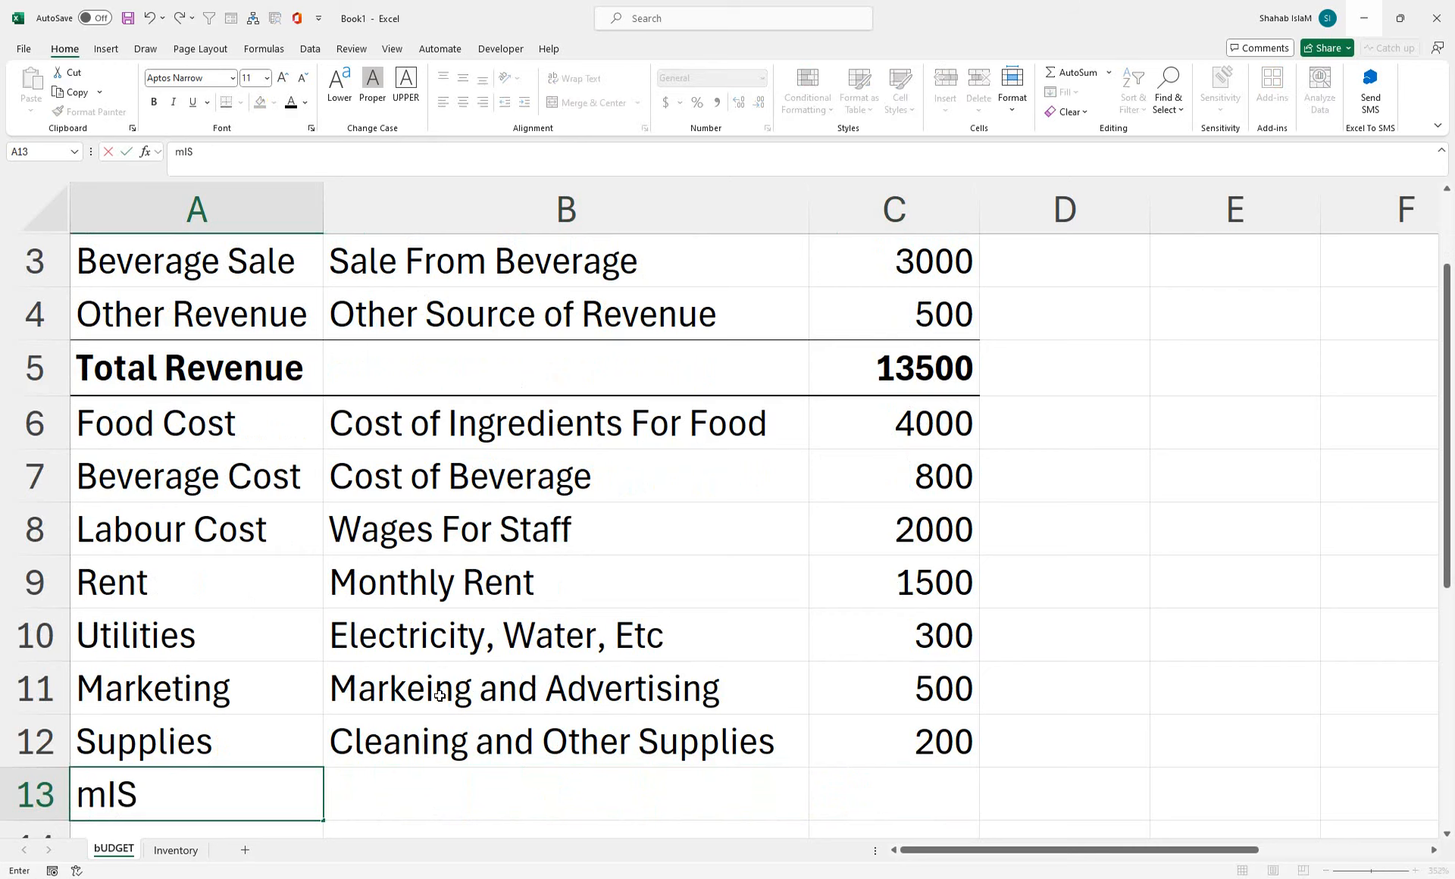
text(CELLANEOUS)
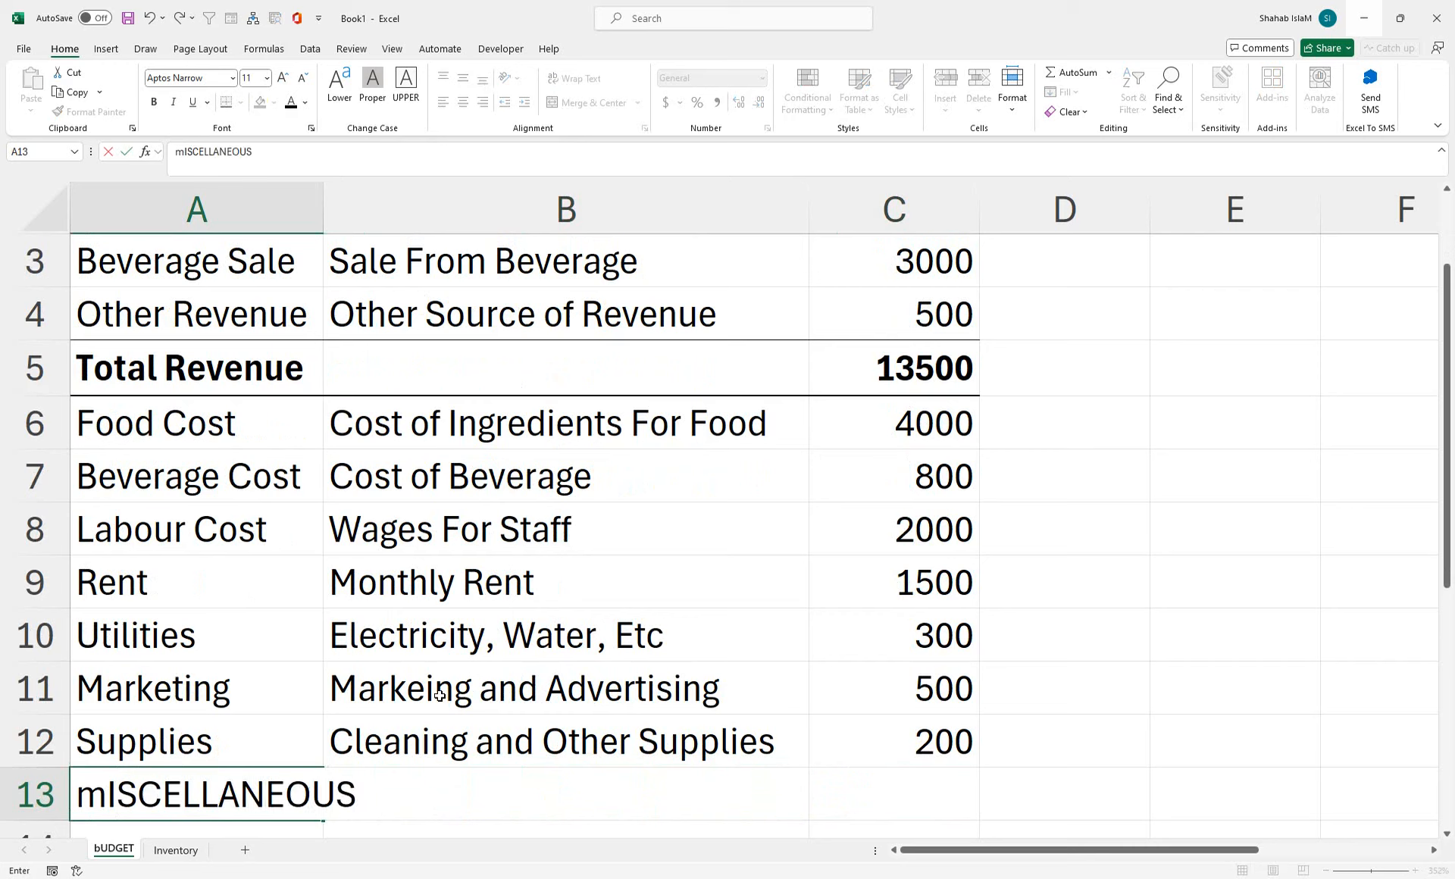
key(Tab)
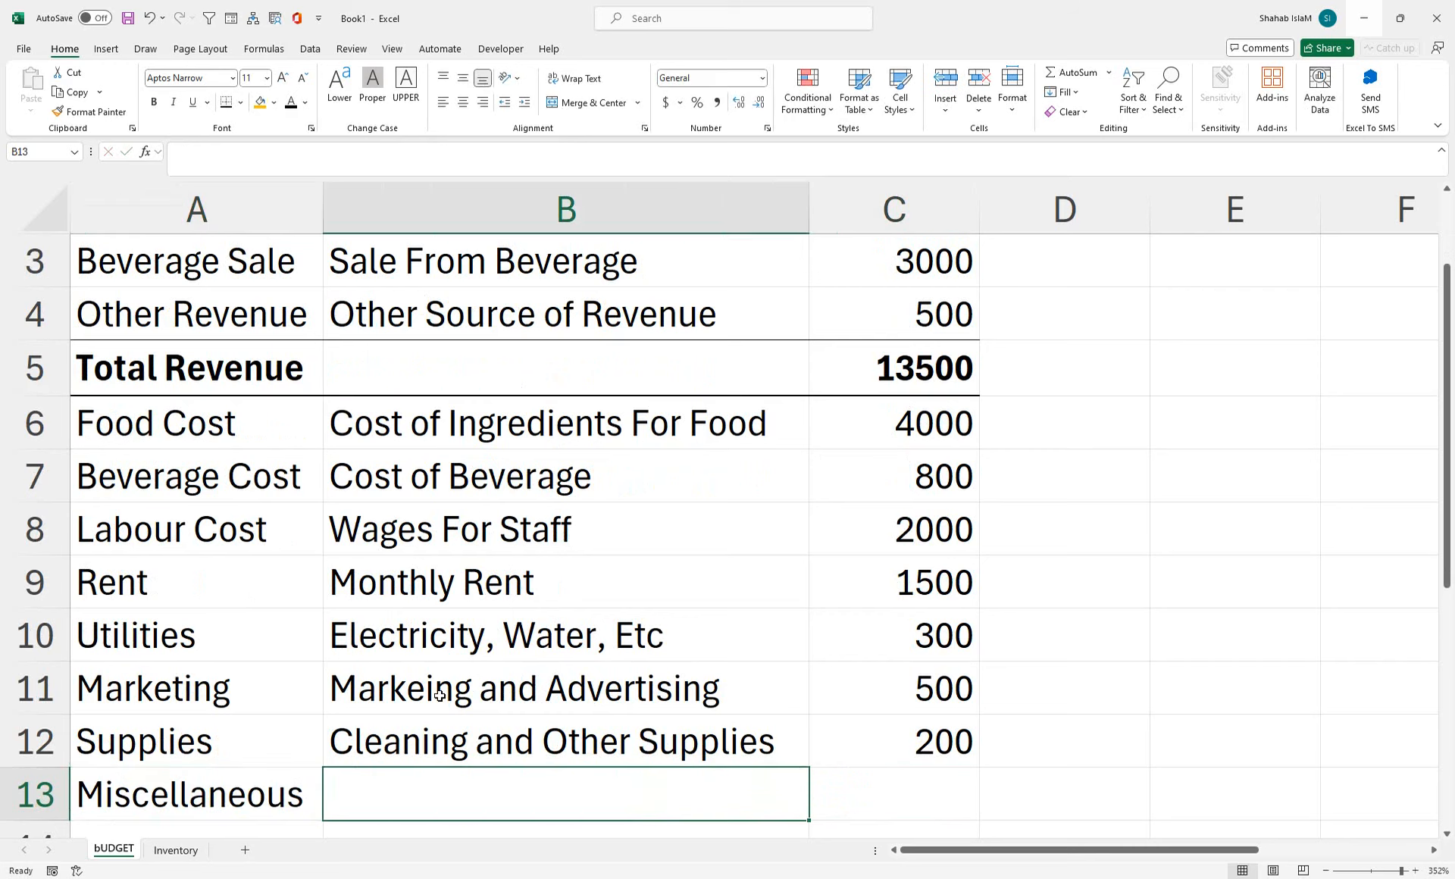
- Extend the category in A13 to Miscellaneous Expense and autofit the width of column A
key(Left)
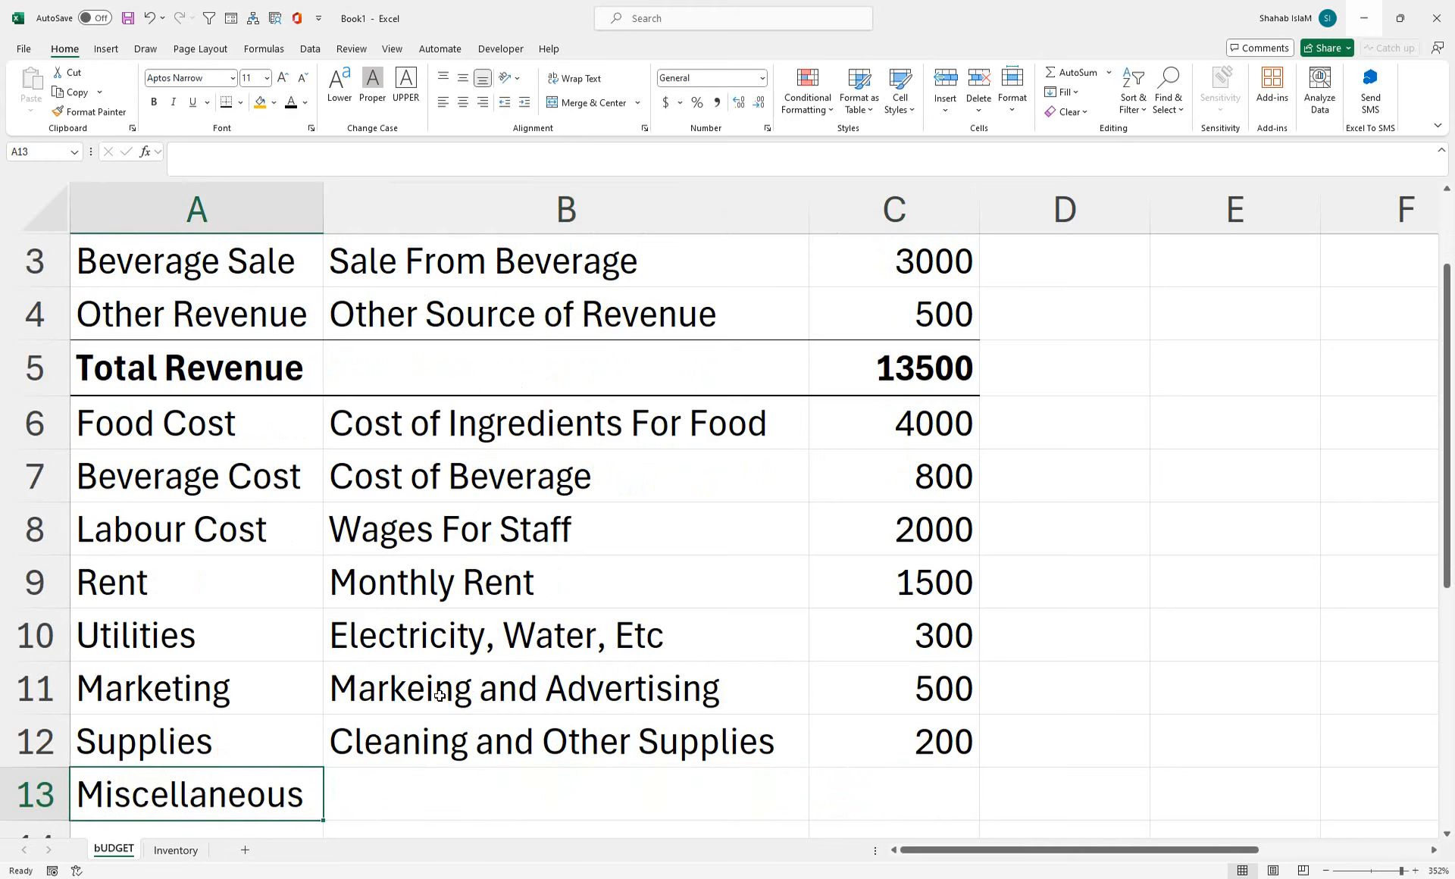
key(F2)
text(E)
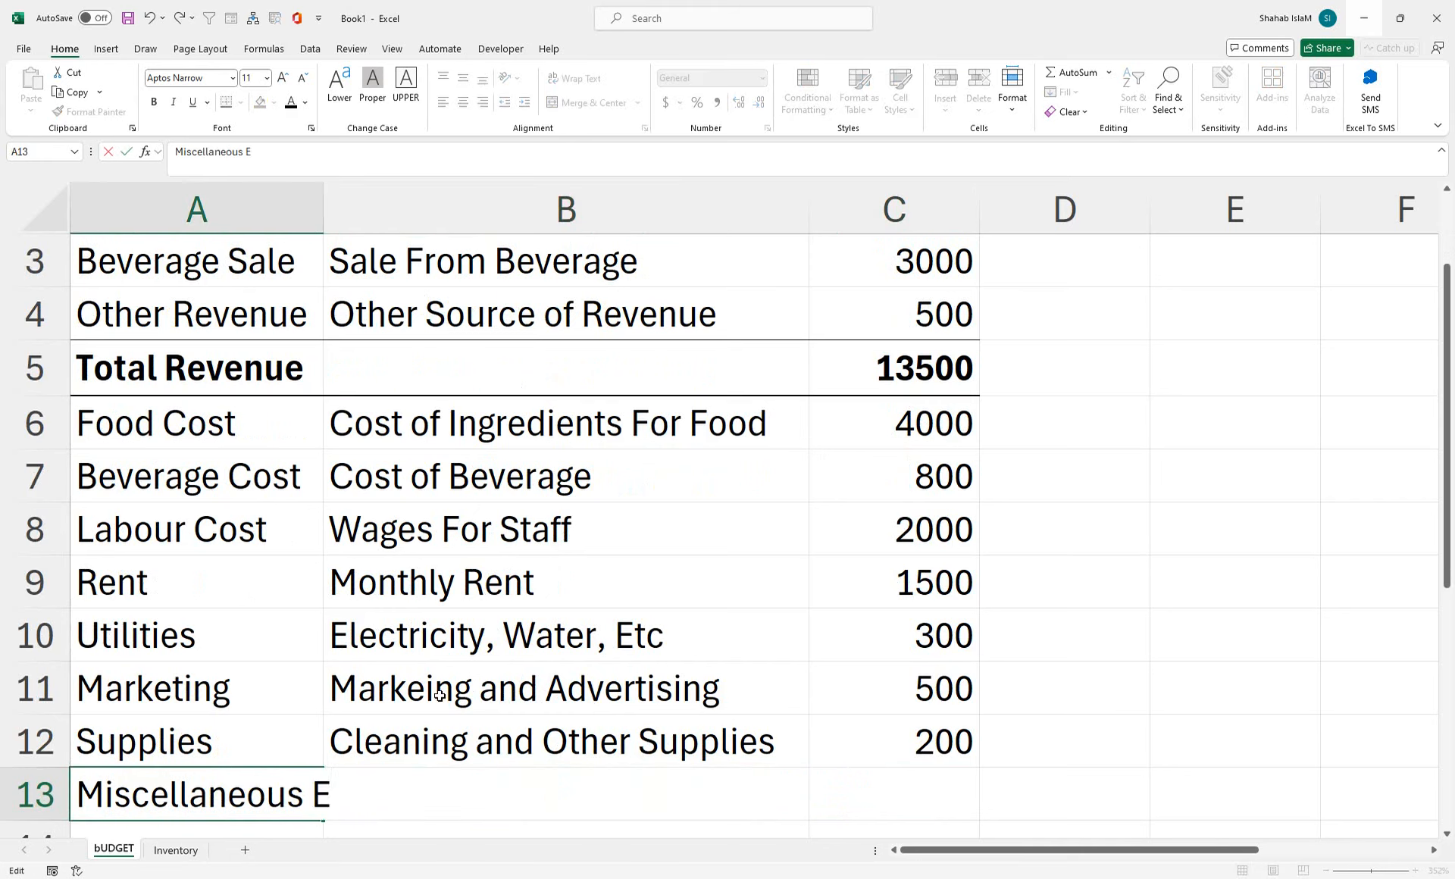
text(spense)
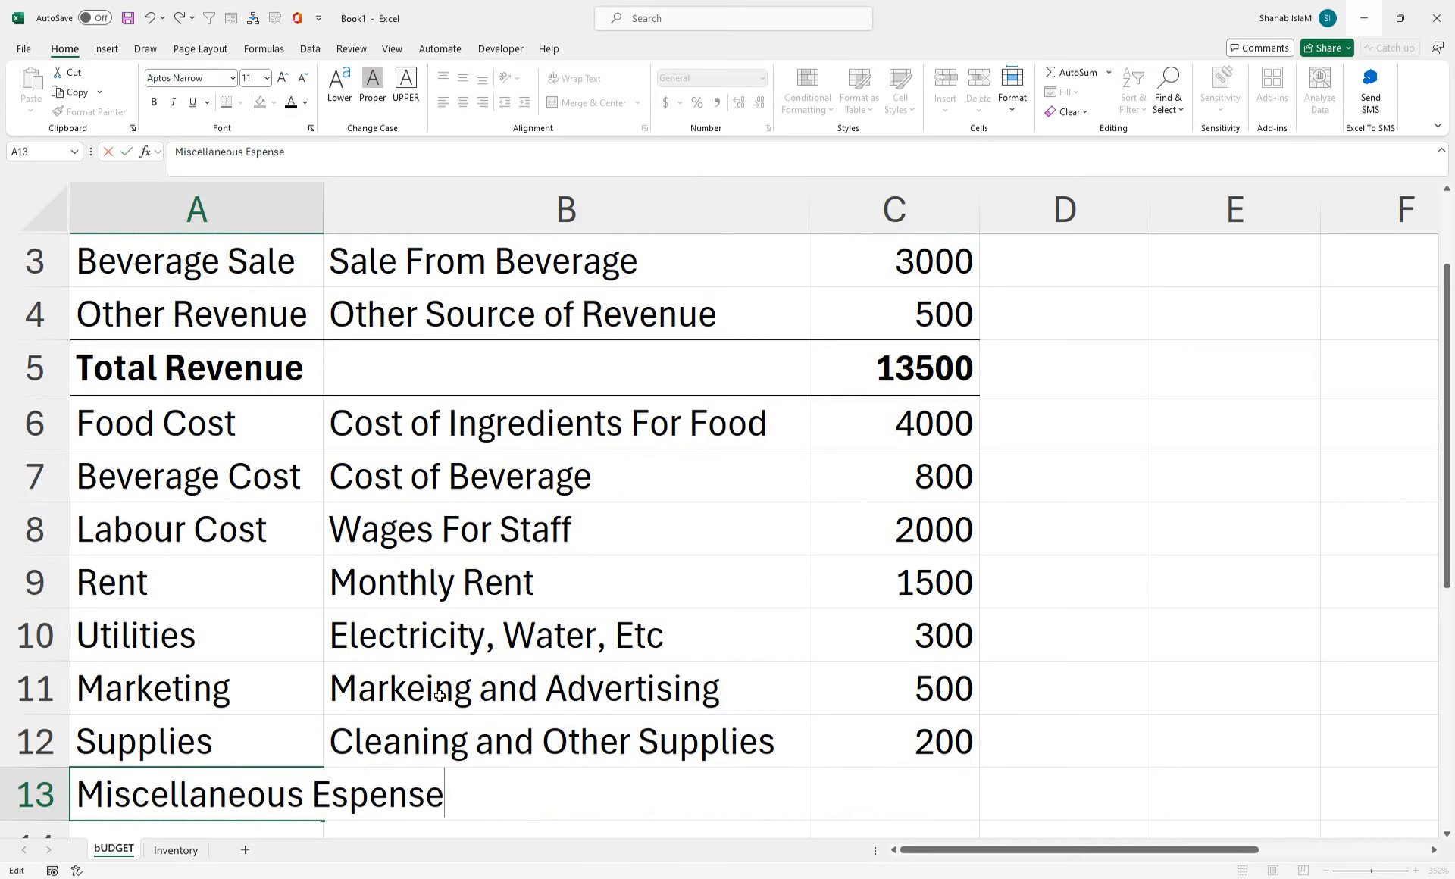
key(BackSpace)
key(BackSpace)
key(BackSpace)
key(BackSpace)
key(BackSpace)
key(BackSpace)
text(xpense)
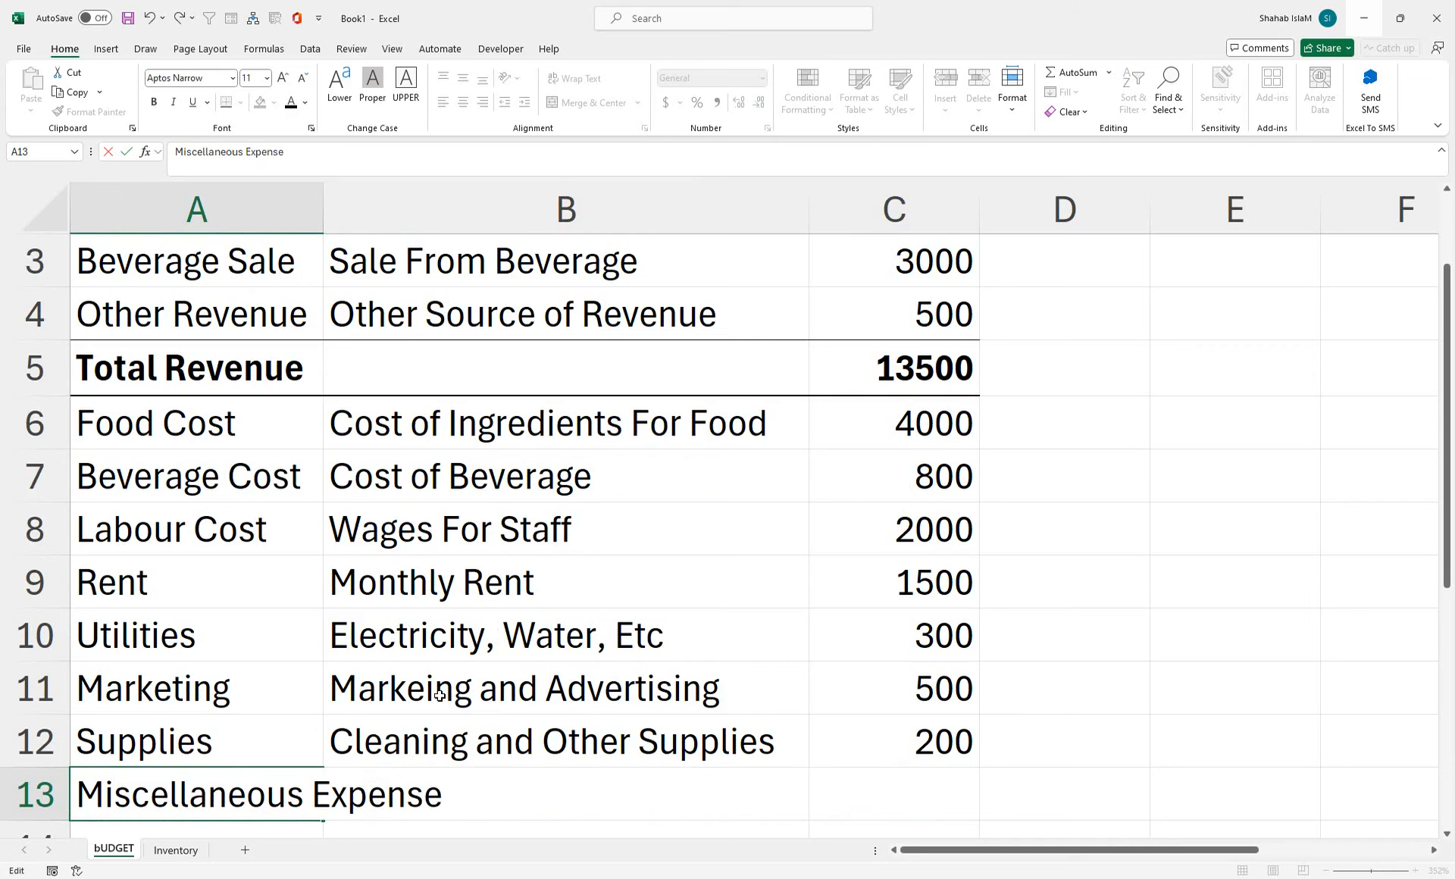
key(Tab)
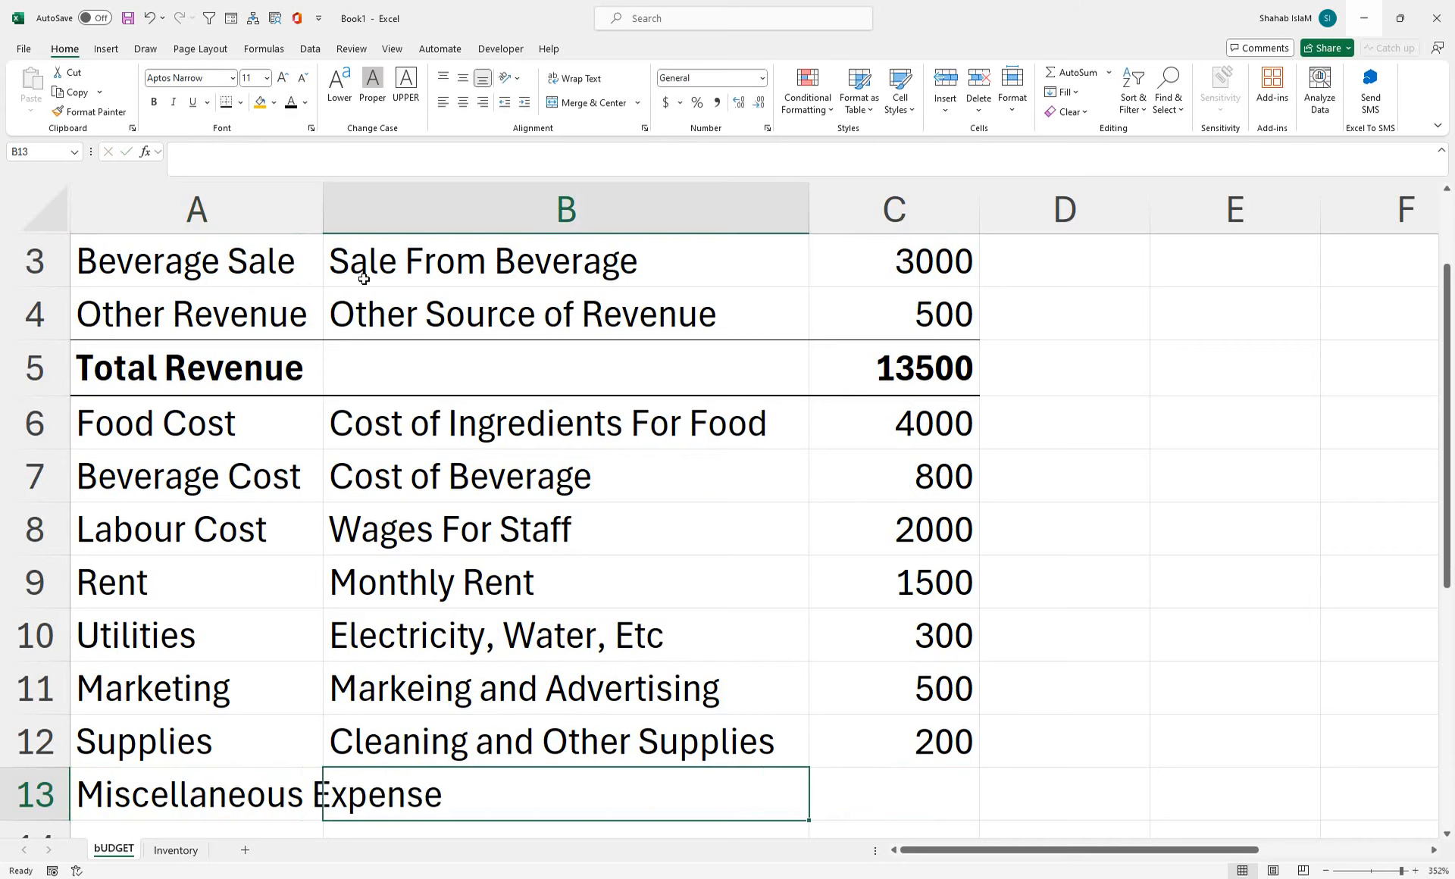
double_click(324, 219)
- Apply a yellow fill to the Total Revenue row, cells A5:C5
click(1384, 871)
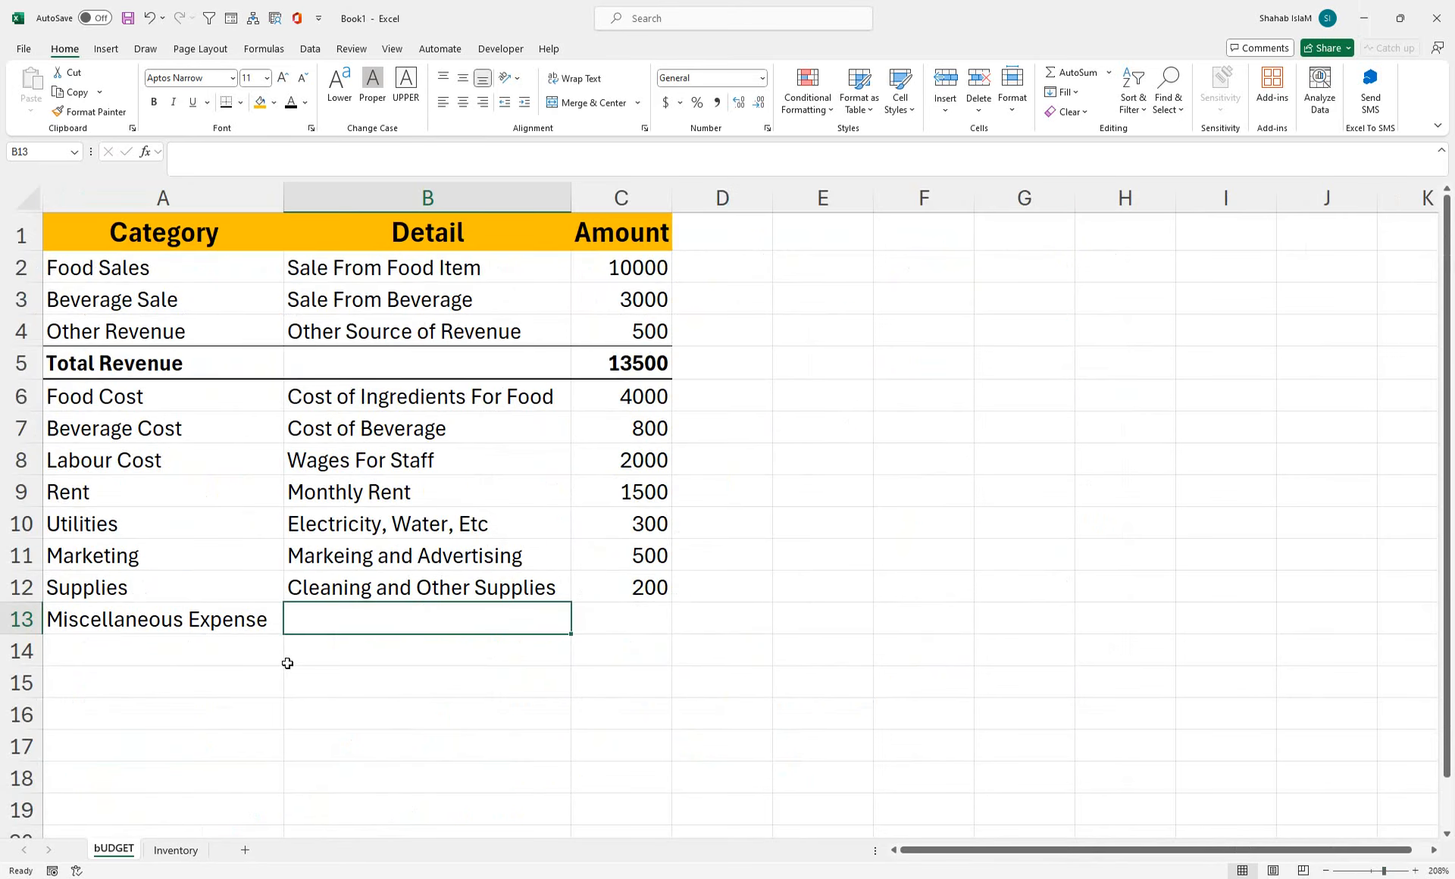
drag(238, 350, 652, 364)
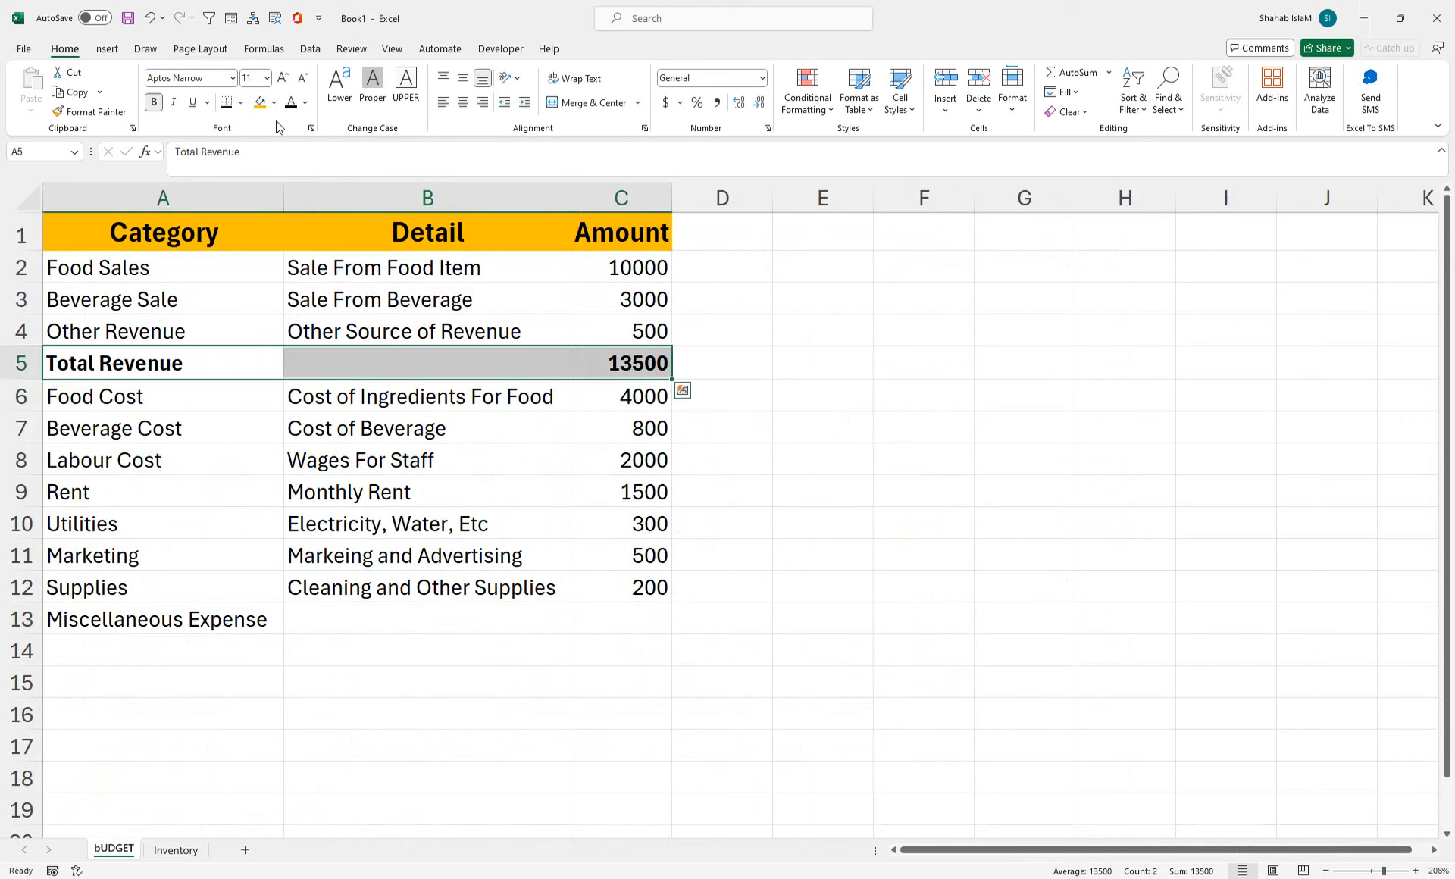
click(274, 102)
click(325, 331)
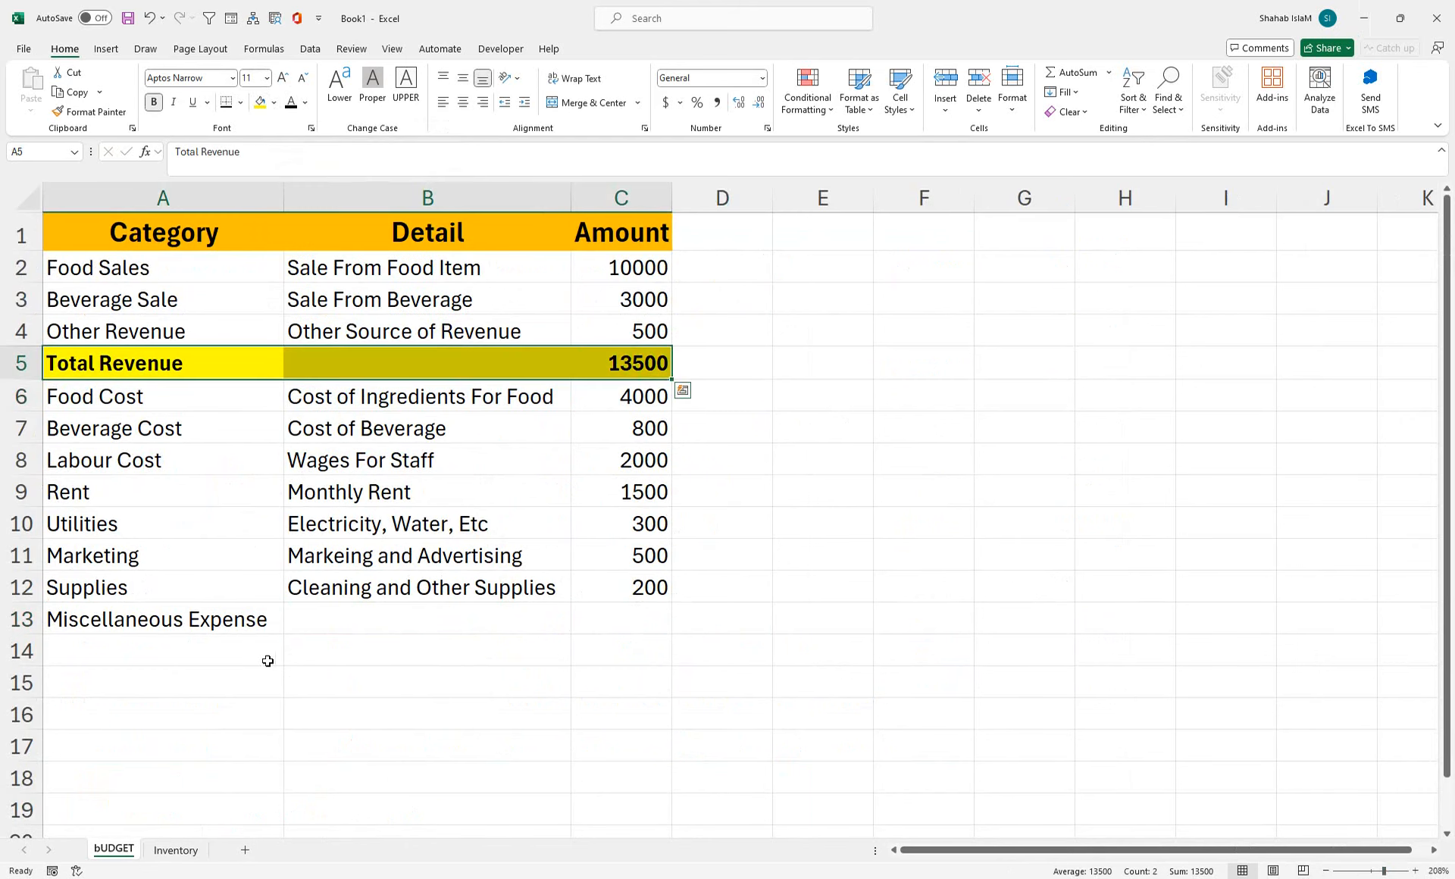
- Fill in row 13 with the detail Mis Cost and the amount 150
click(342, 623)
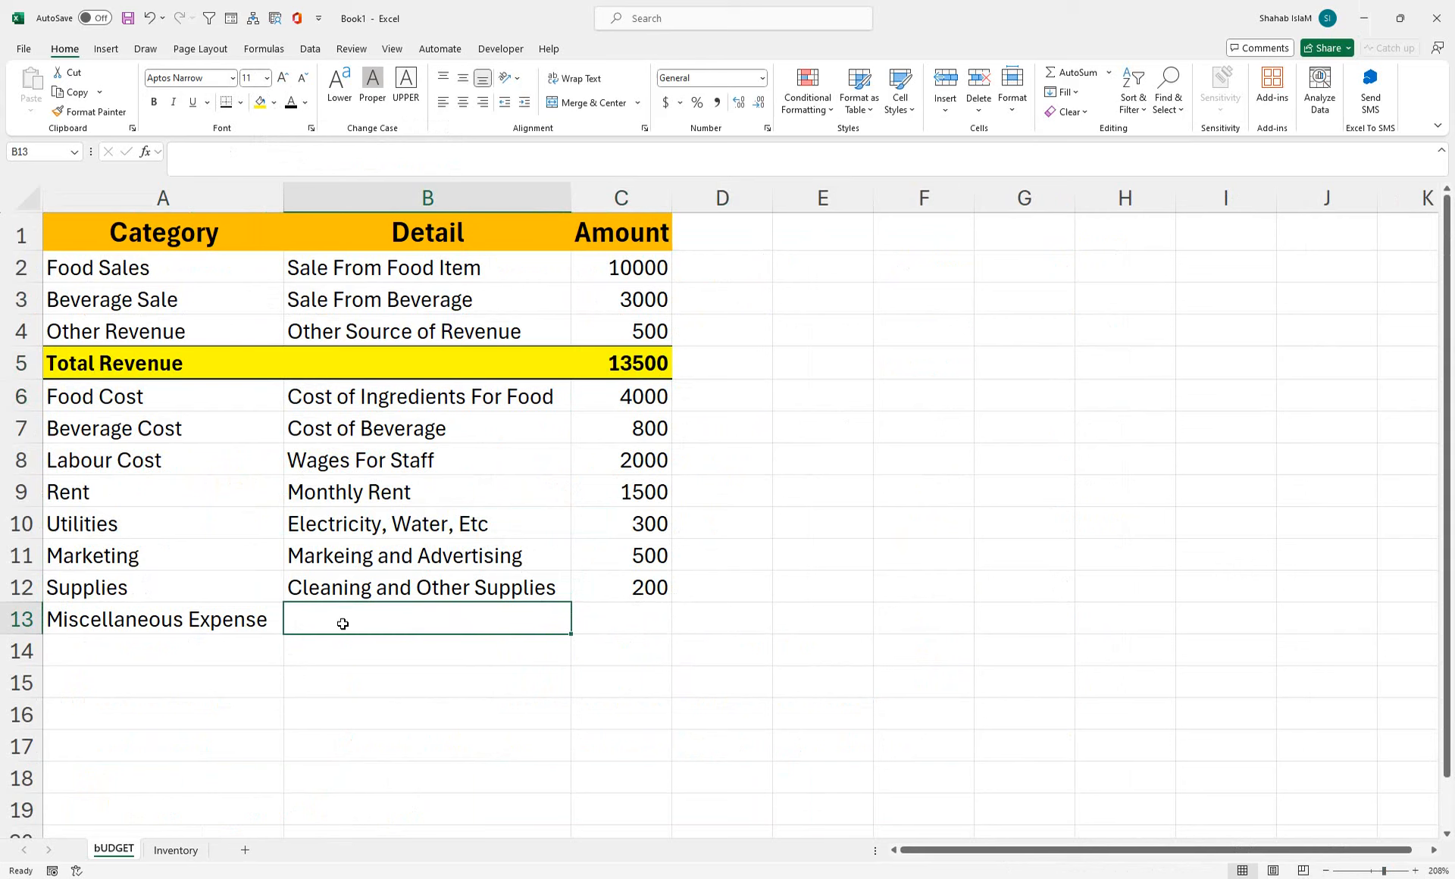
text(ml)
key(BackSpace)
key(BackSpace)
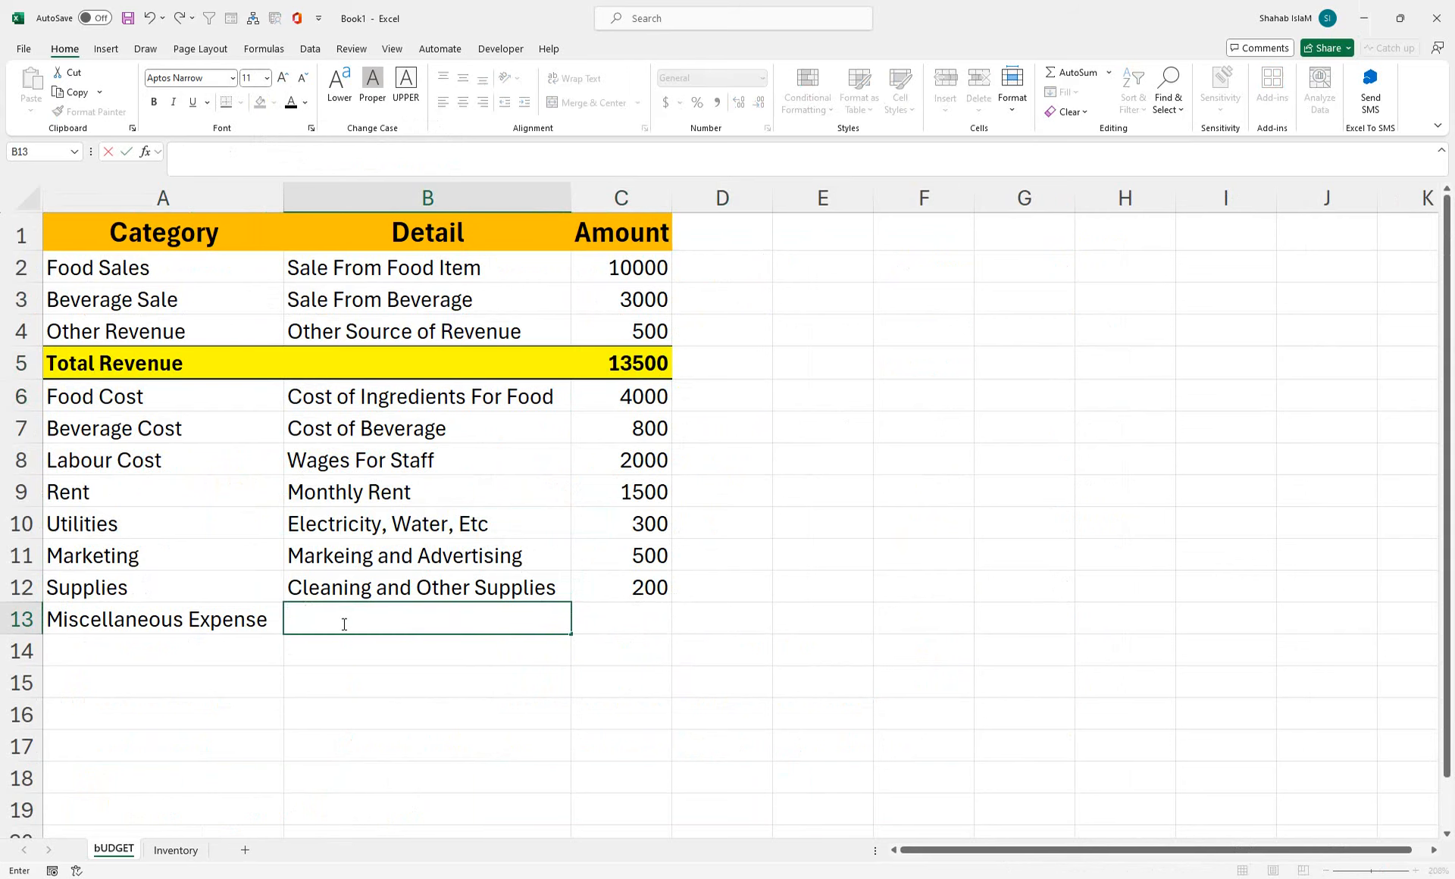
text(Mis Cost)
key(Tab)
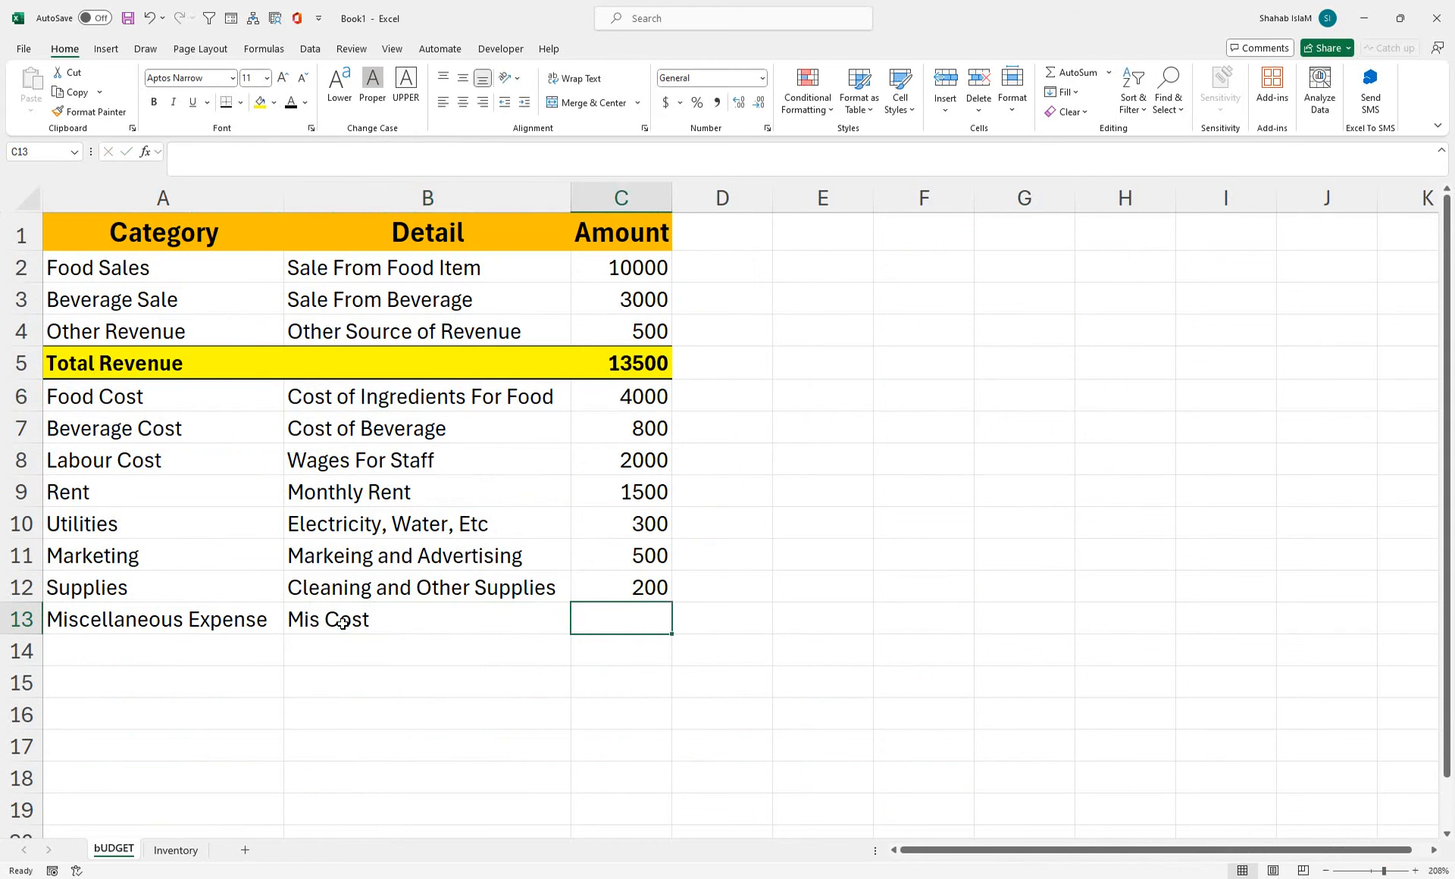
text(150)
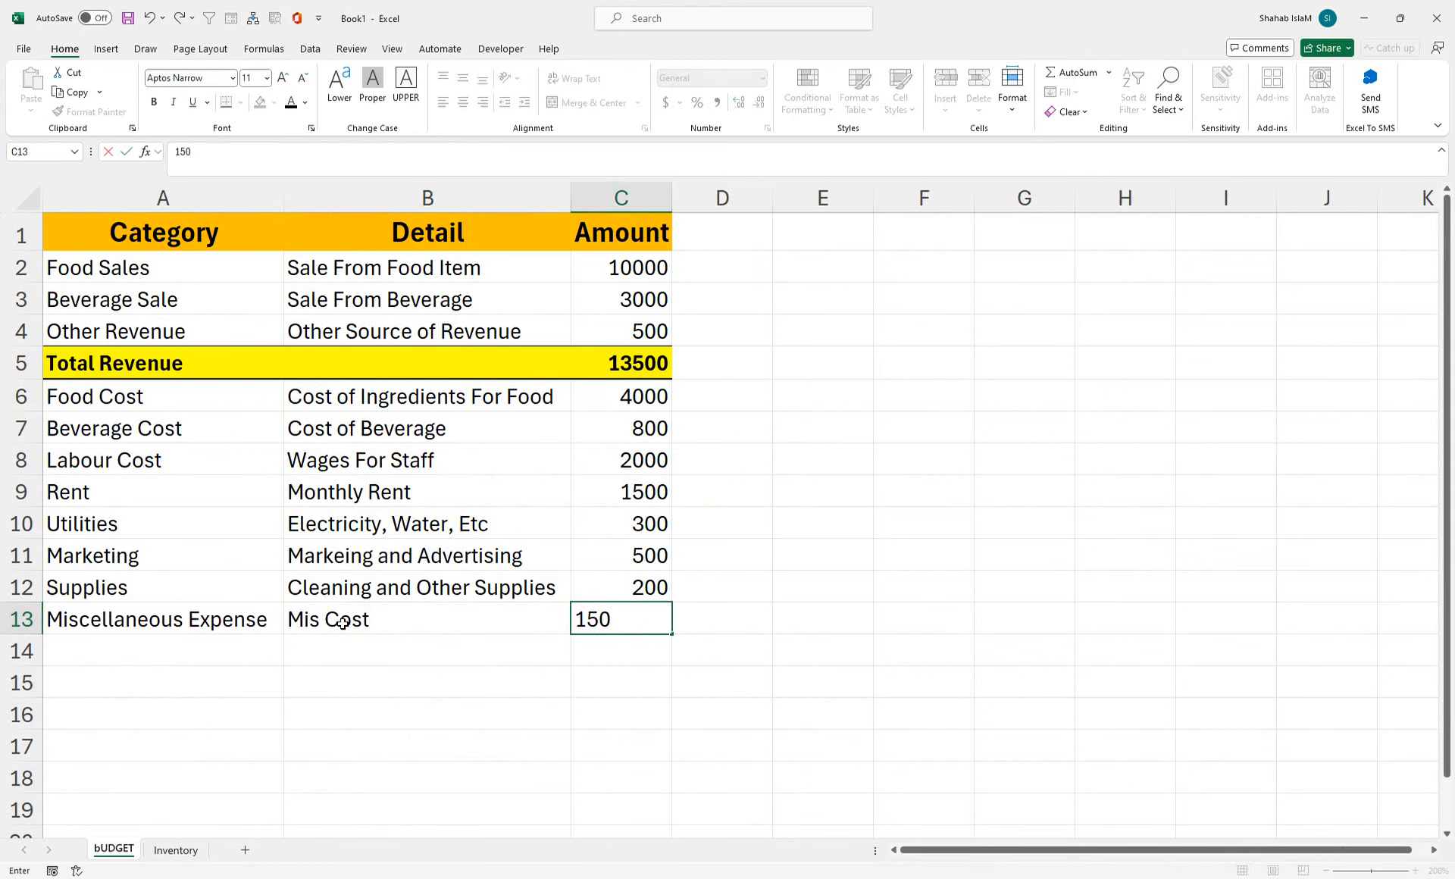
key(Return)
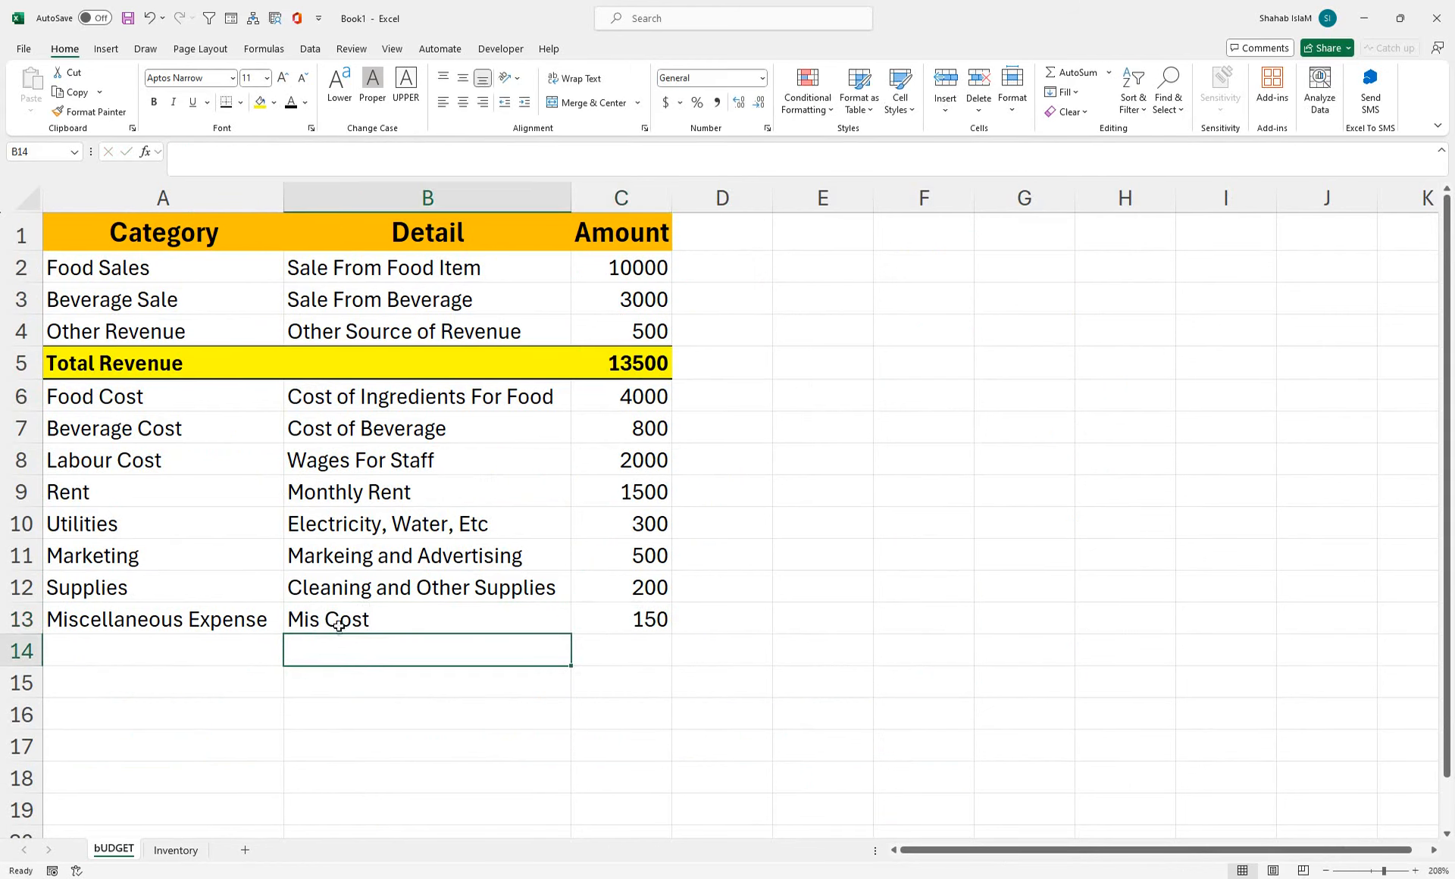
- Enter the label Total Expense in cell A14
click(201, 651)
text(Total )
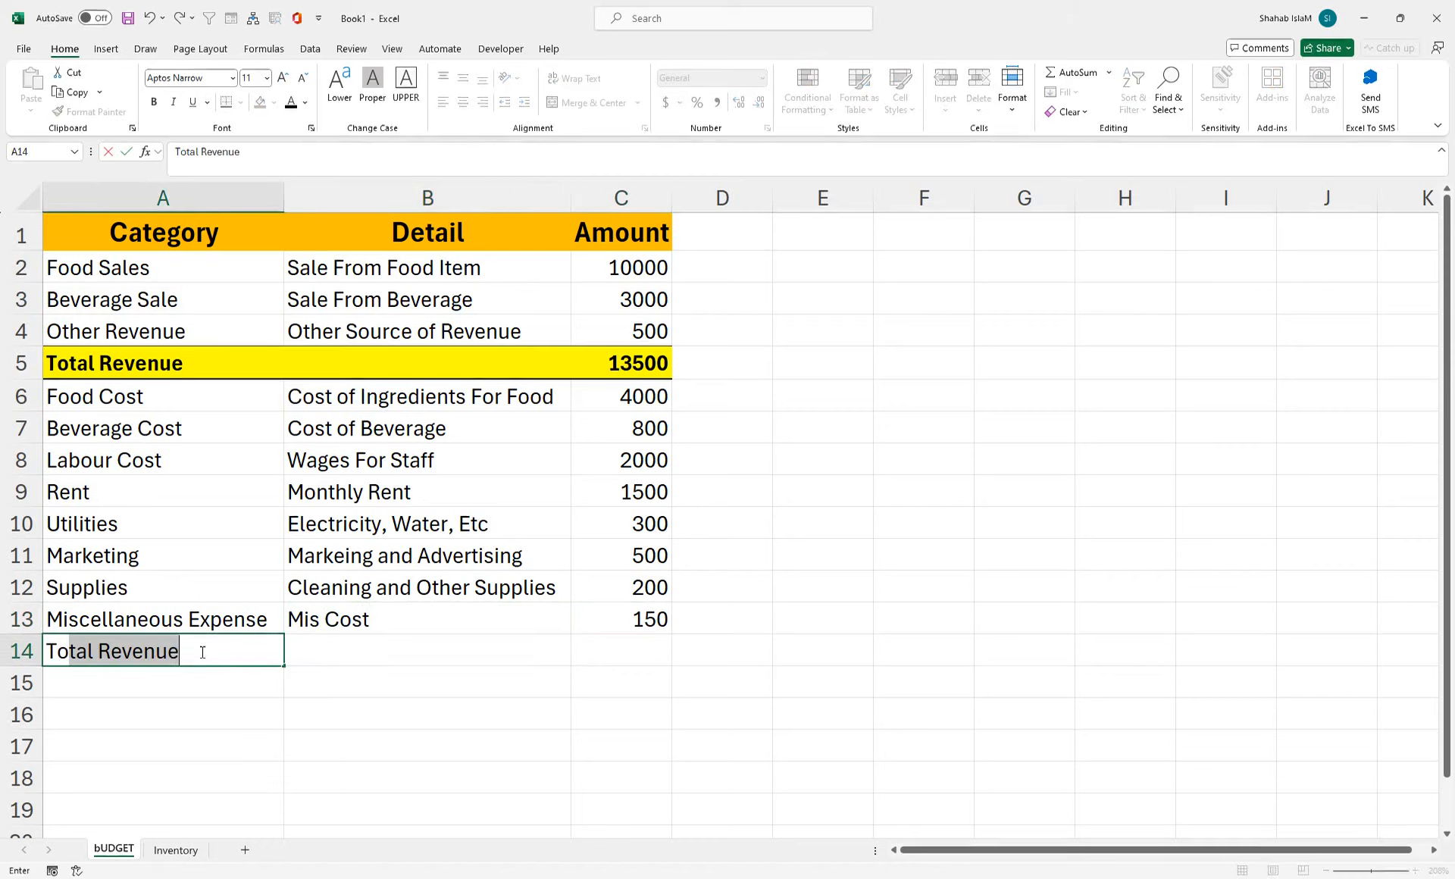
text(Expense)
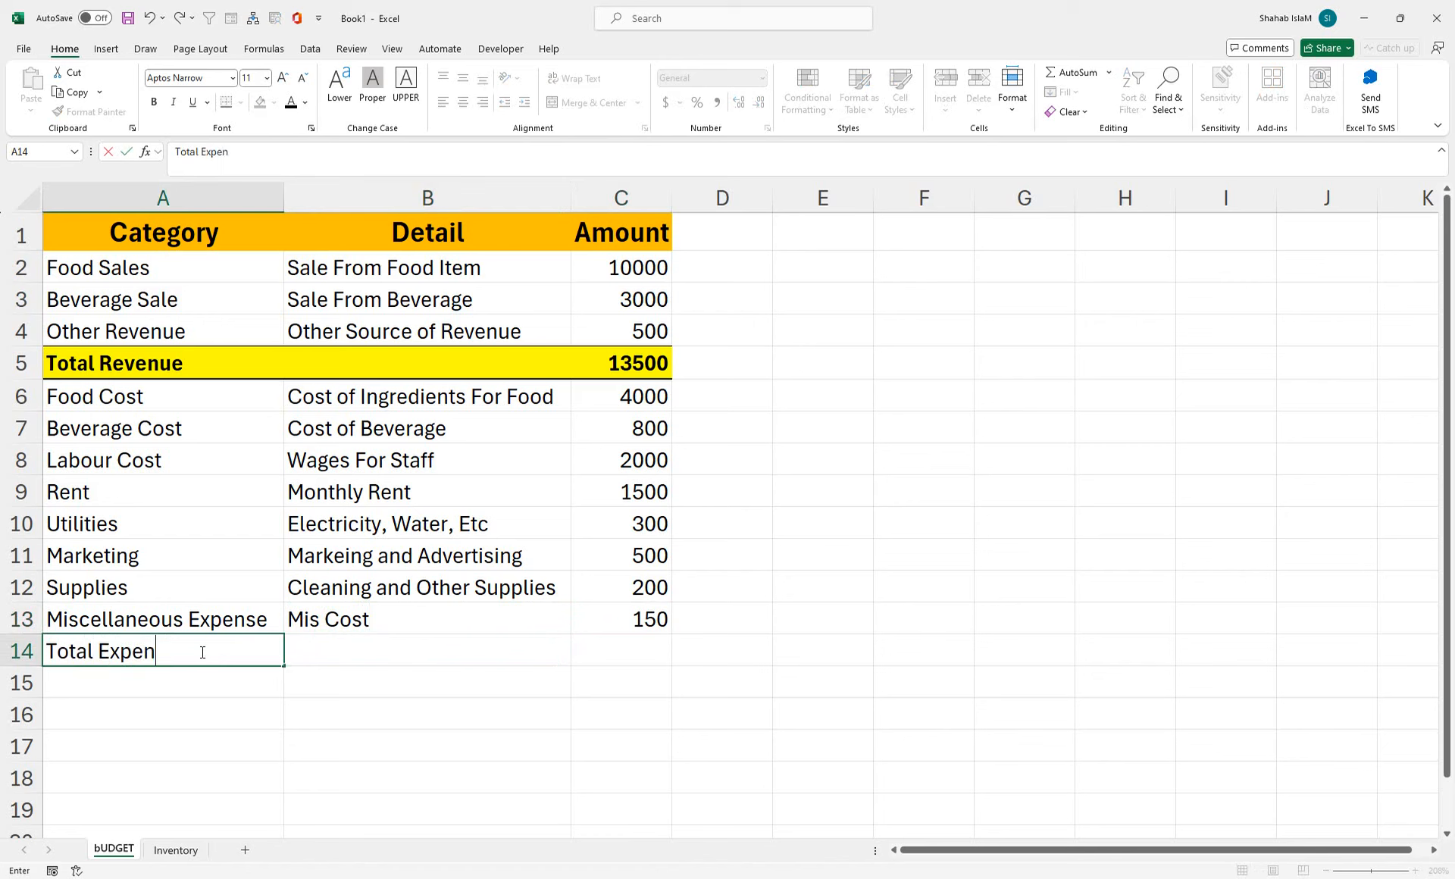
key(Tab)
- Format the Total Expense row, cells A14:C14, with a top and thick bottom border, bold text and yellow fill
drag(201, 652, 592, 637)
click(240, 101)
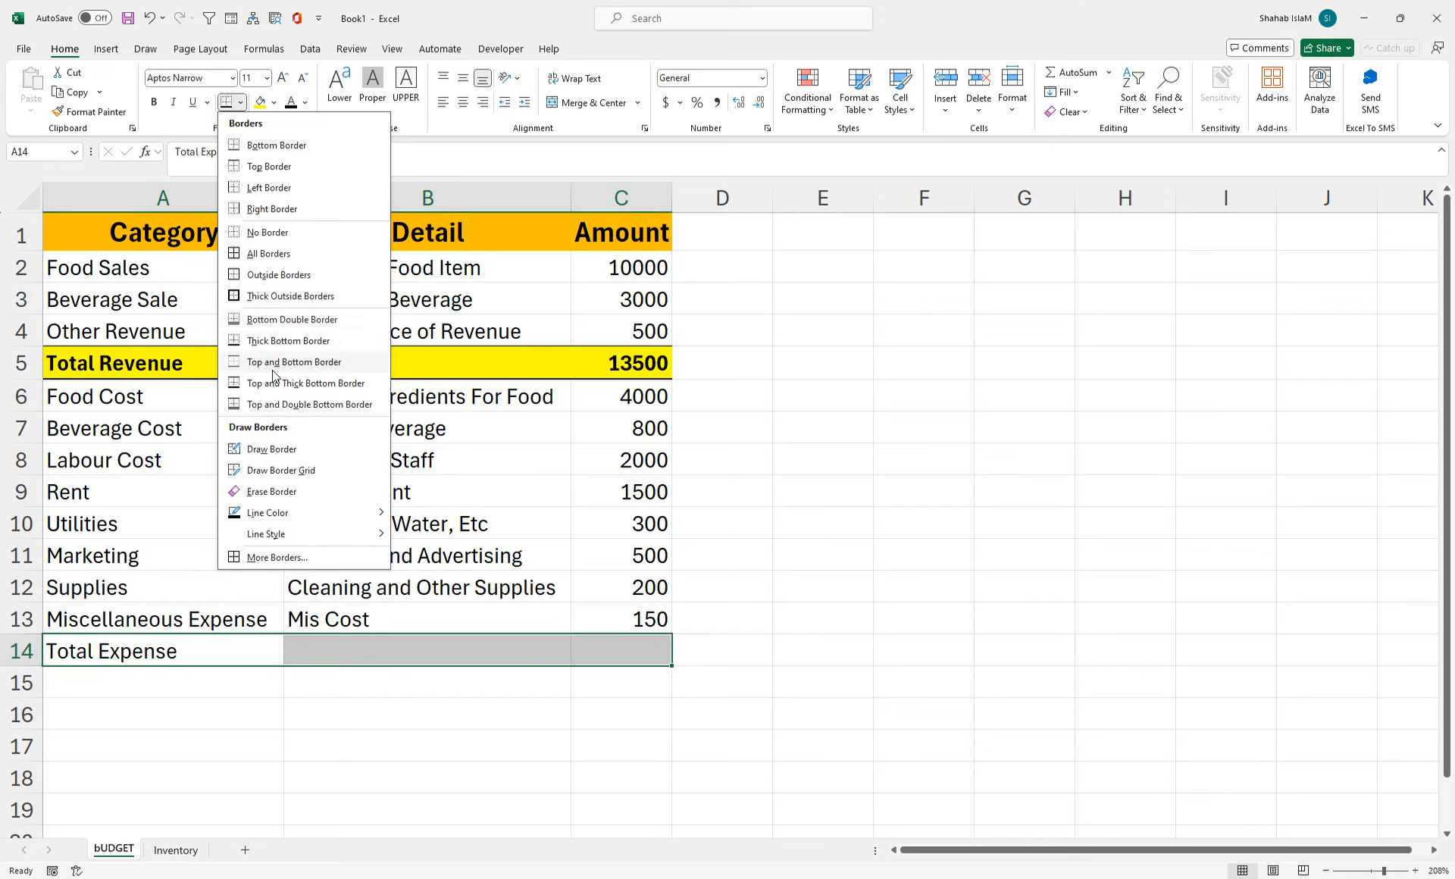
click(276, 366)
click(241, 102)
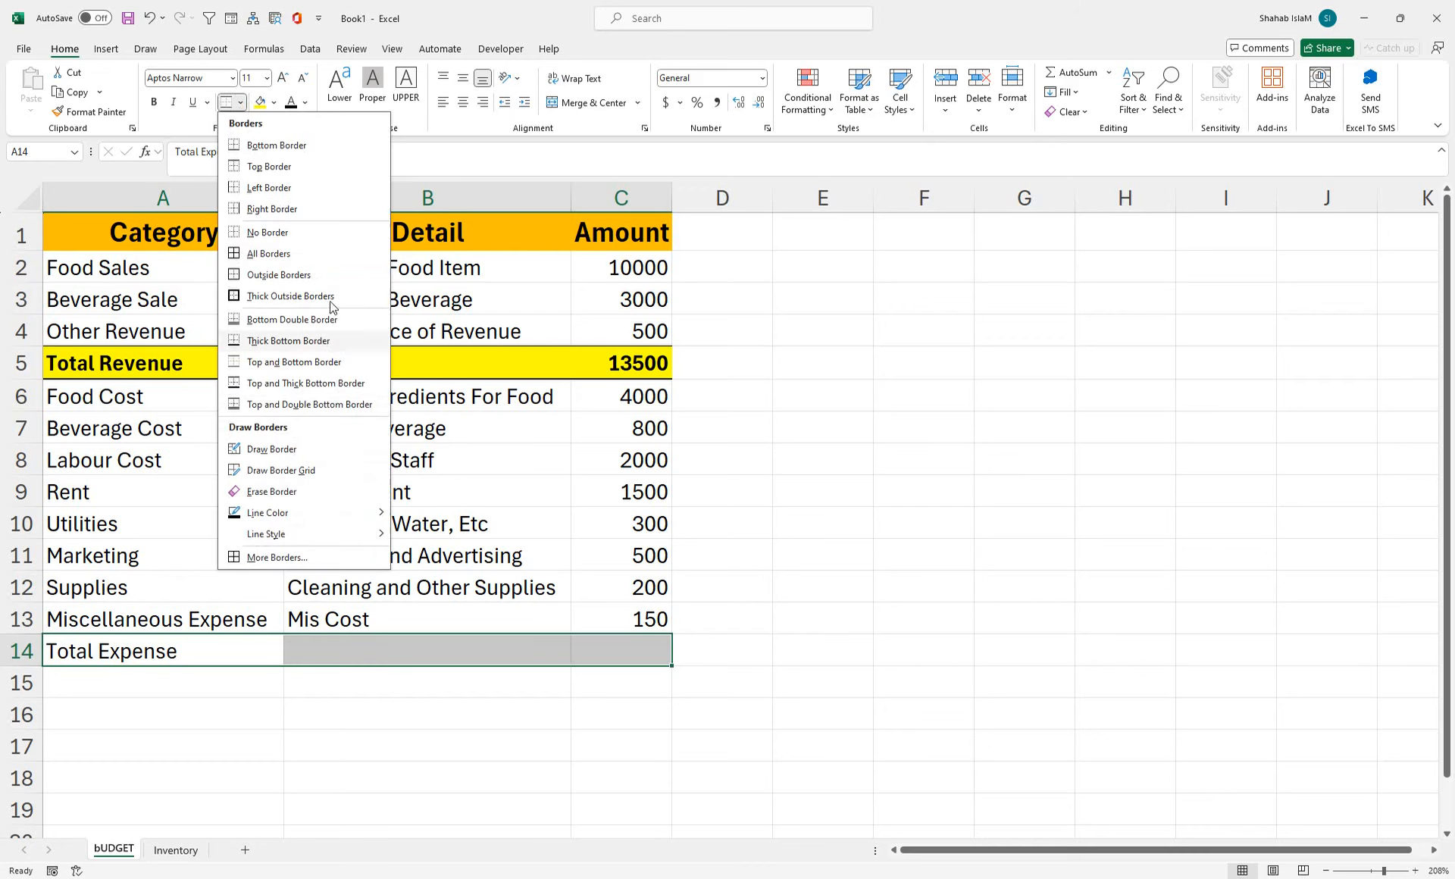
click(242, 381)
click(154, 102)
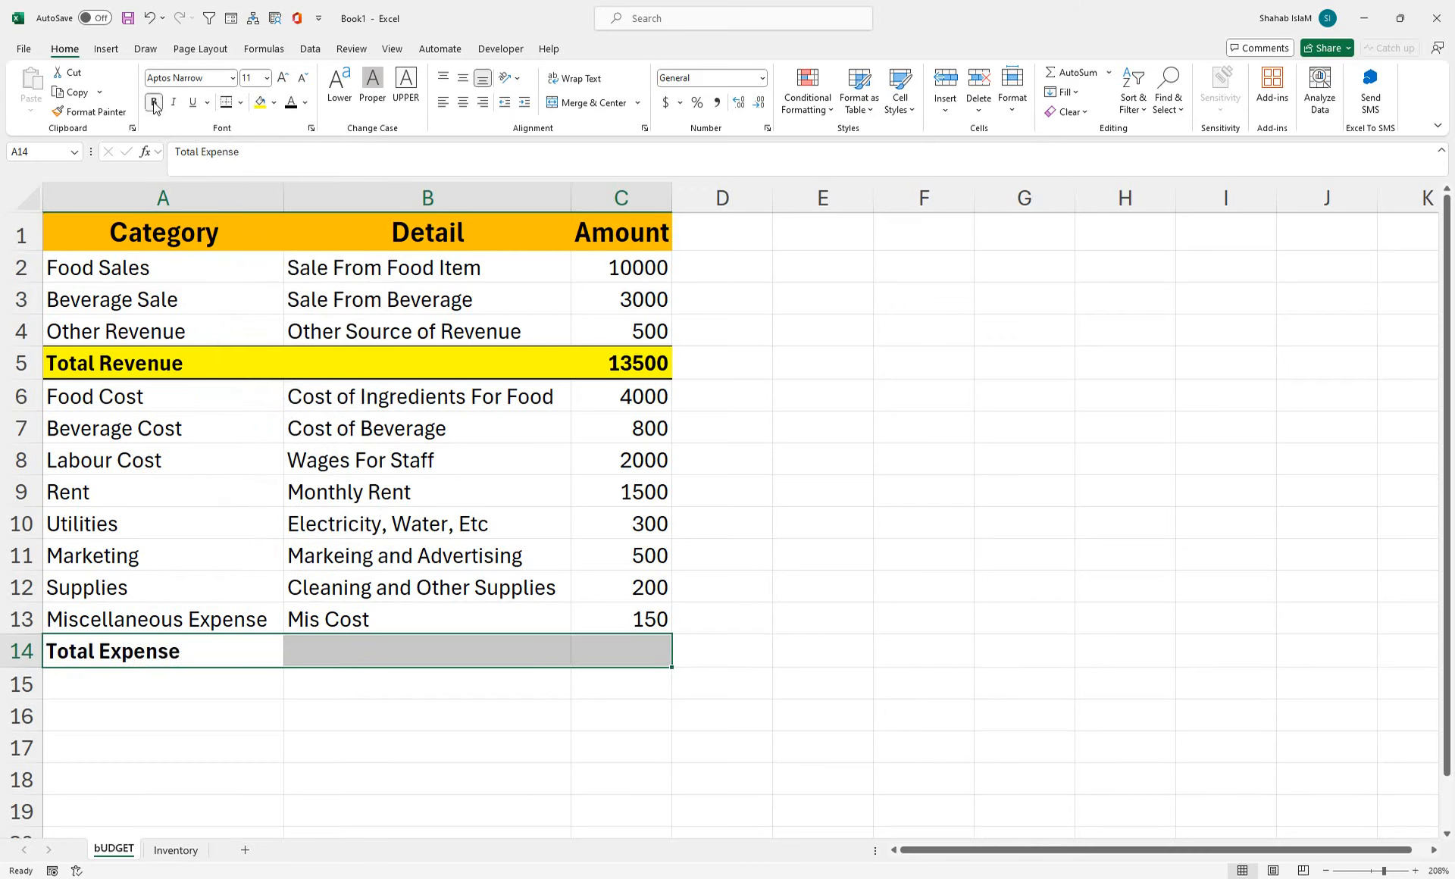
click(261, 102)
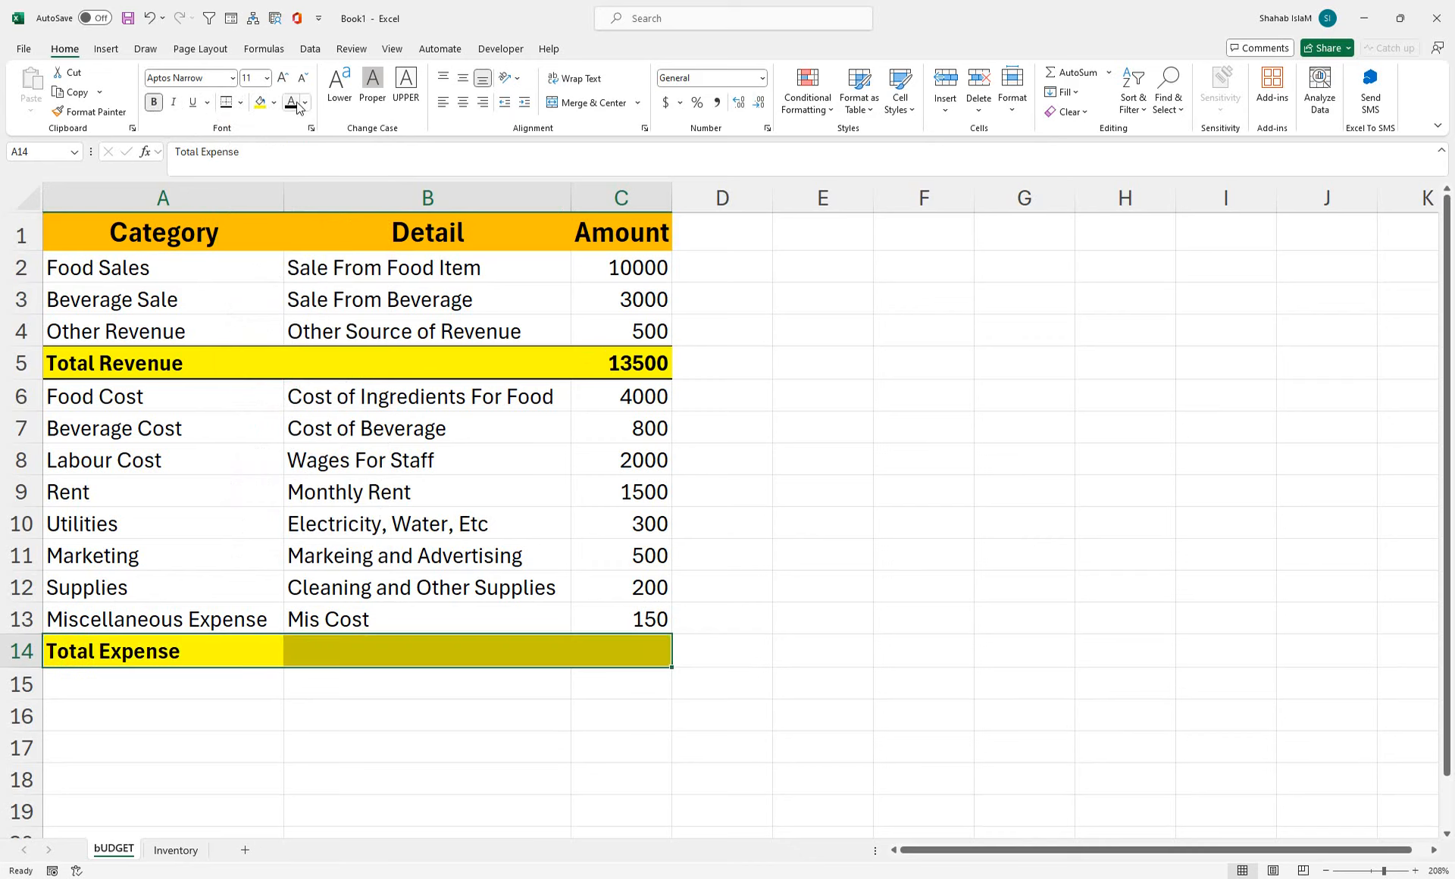
- Enter the labels Gross Profit in cell A16 and Operaitng Profit in cell A17
click(627, 646)
click(163, 722)
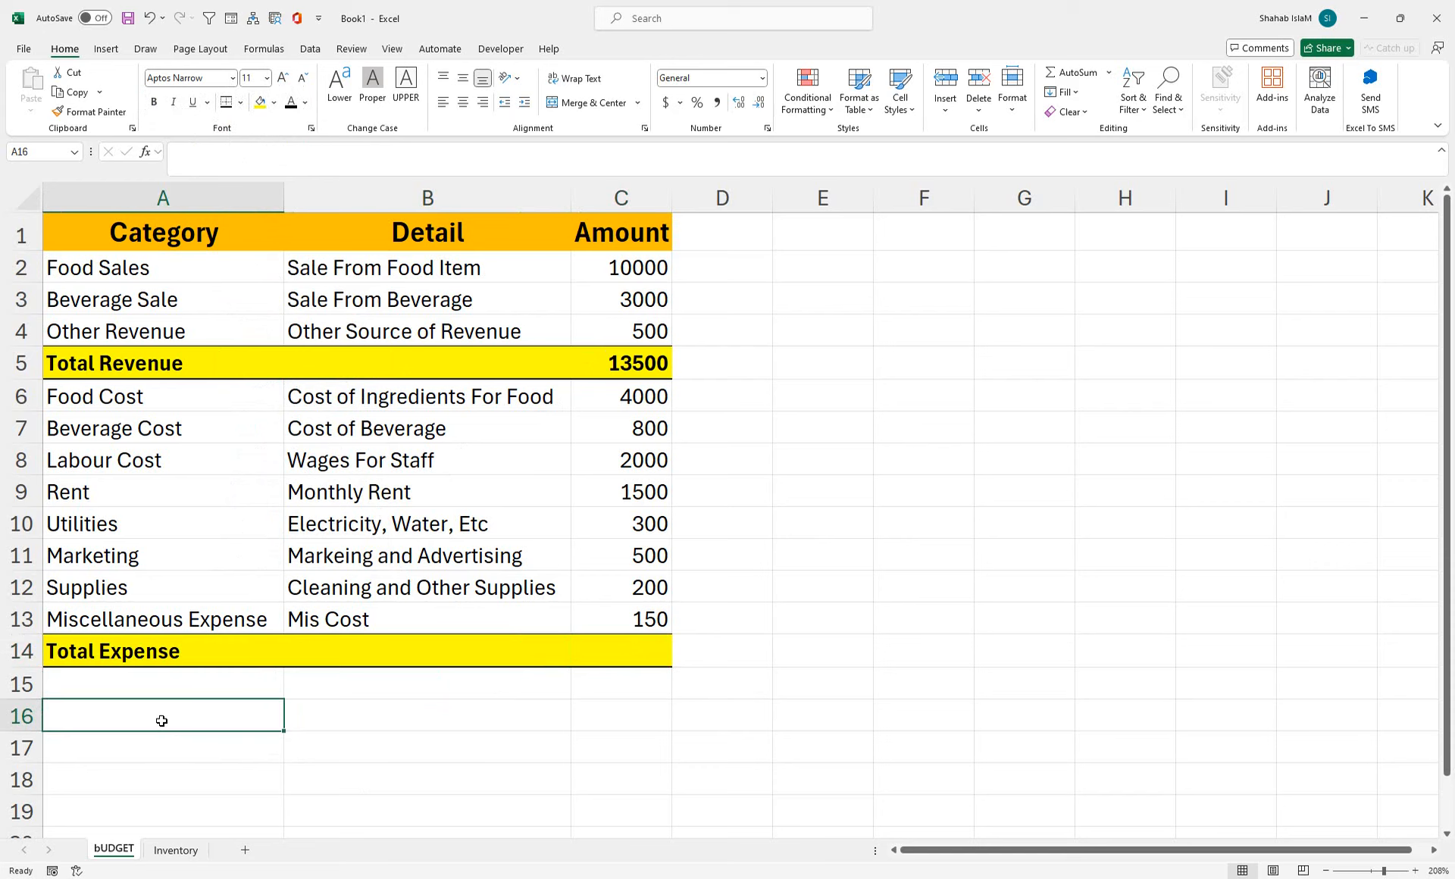
text(Gross)
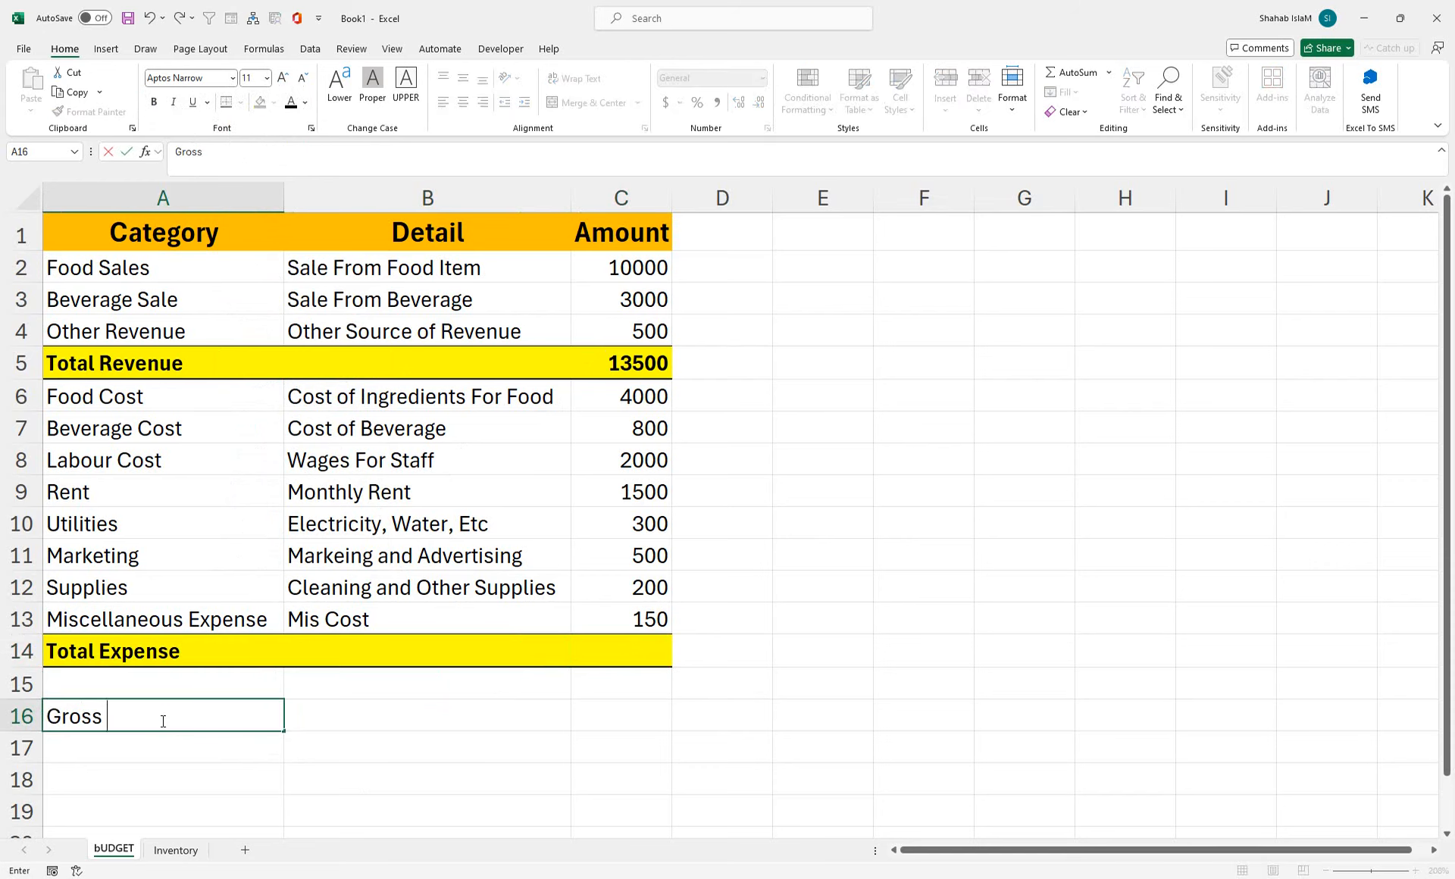
text( Profit)
key(Return)
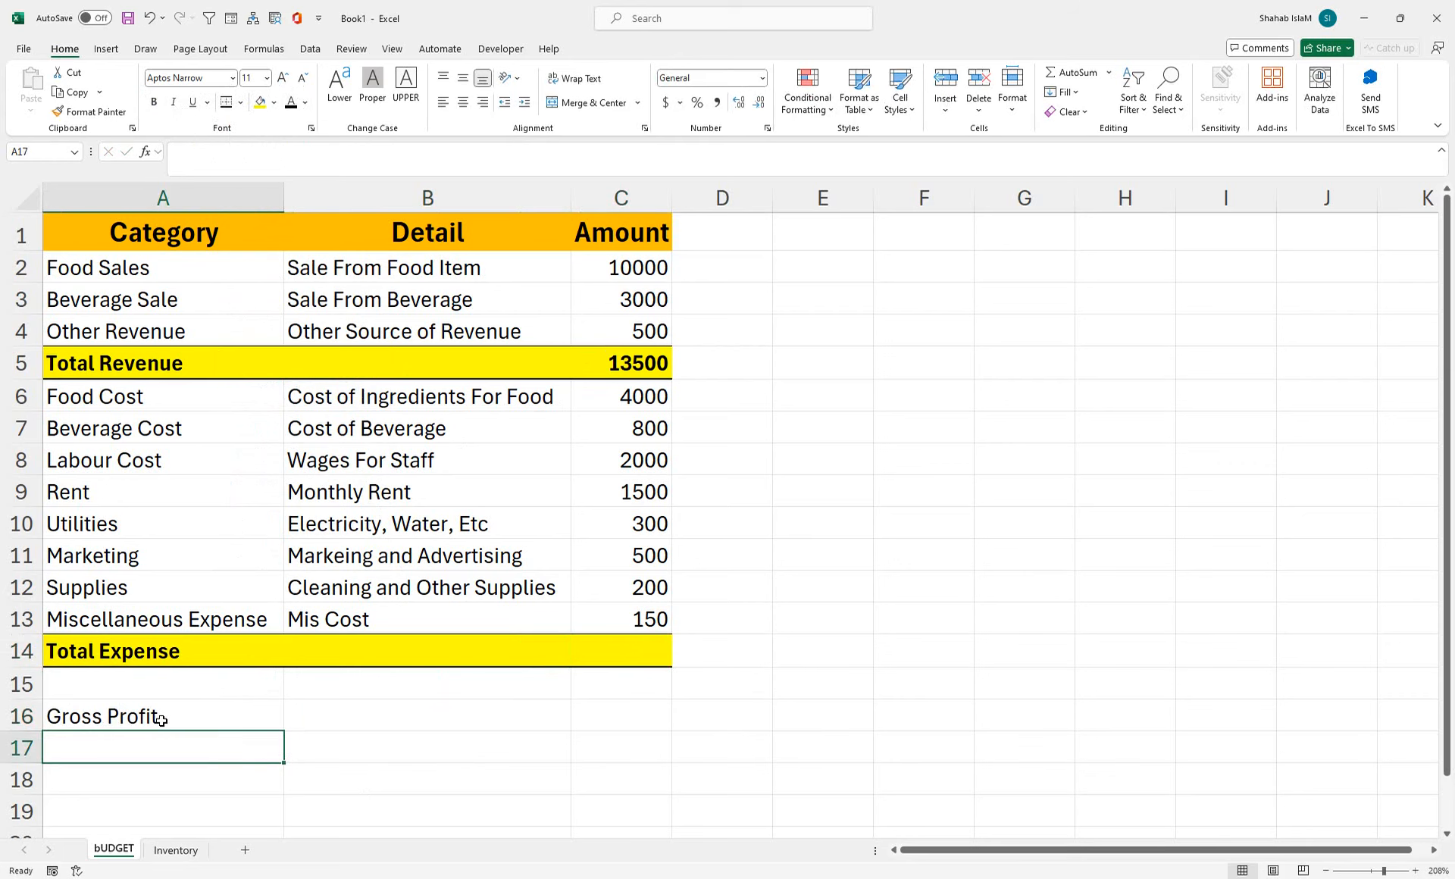
text(Operaitng)
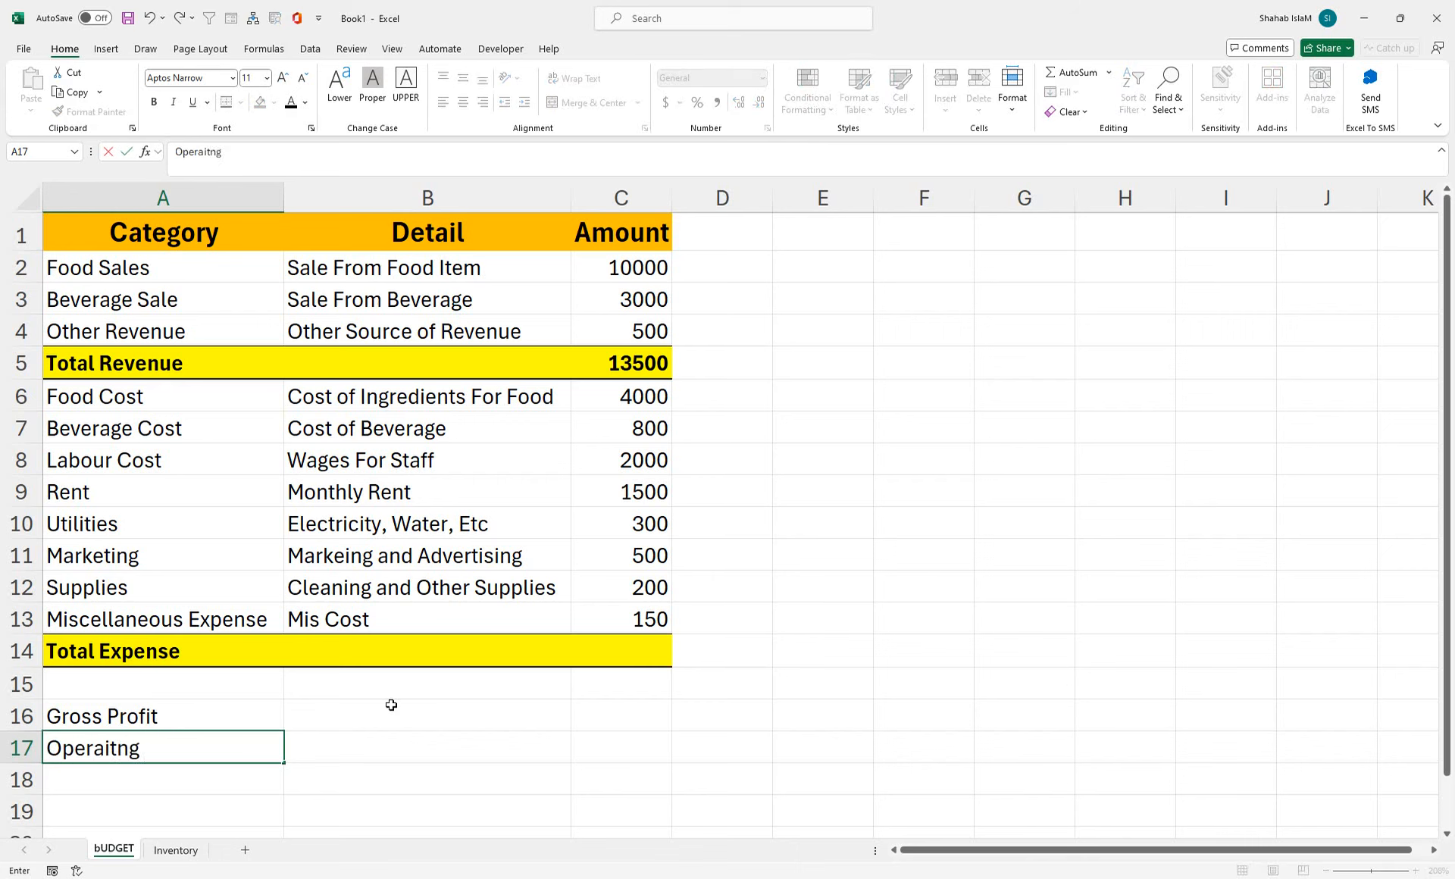
text( Profit)
key(Tab)
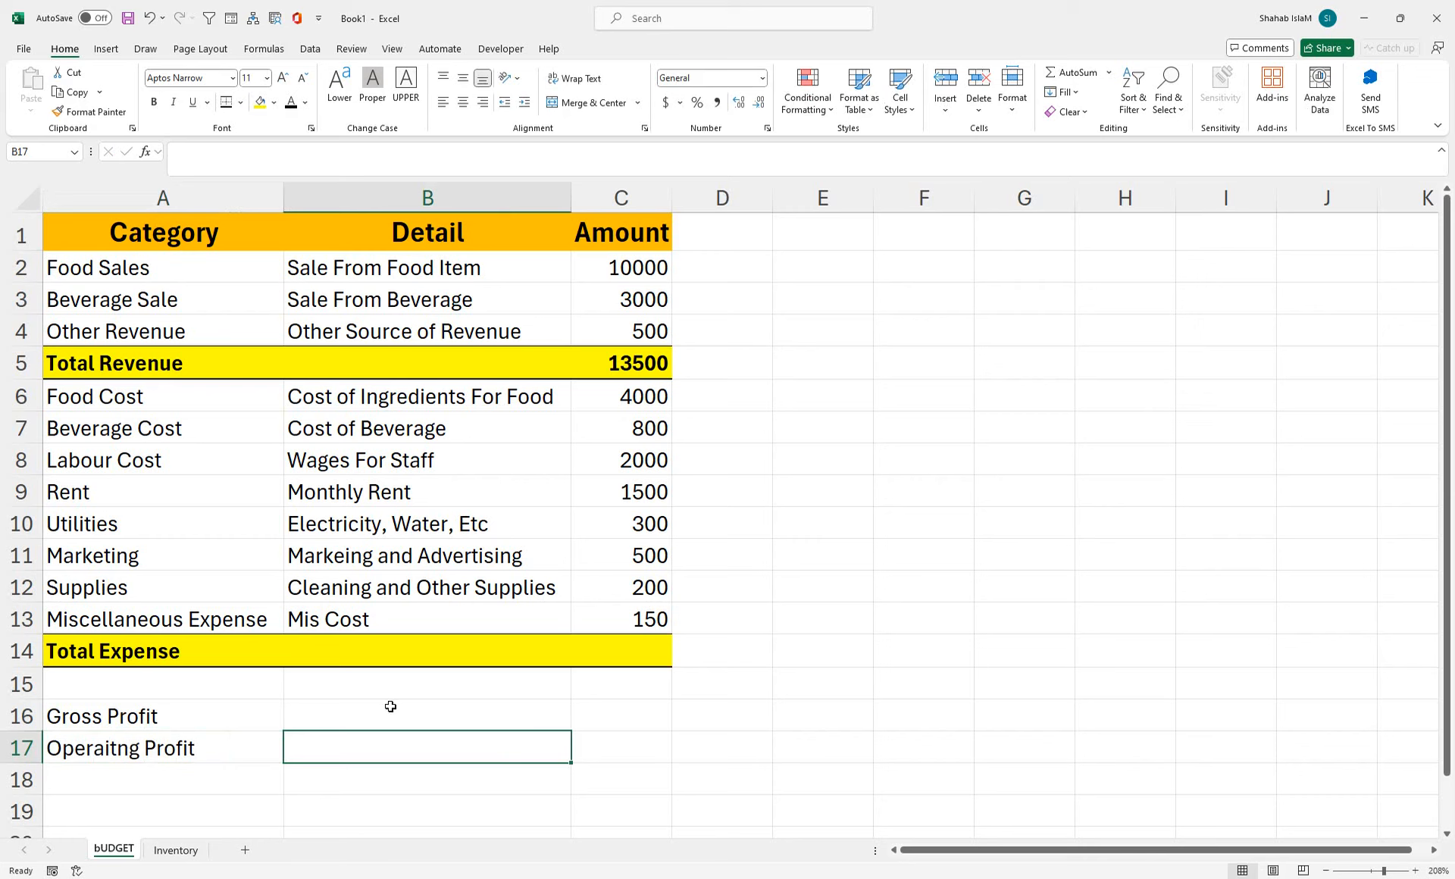
- Apply a blue fill and white font color to the two profit rows, cells A16:C17
drag(263, 721, 609, 728)
drag(610, 722, 227, 749)
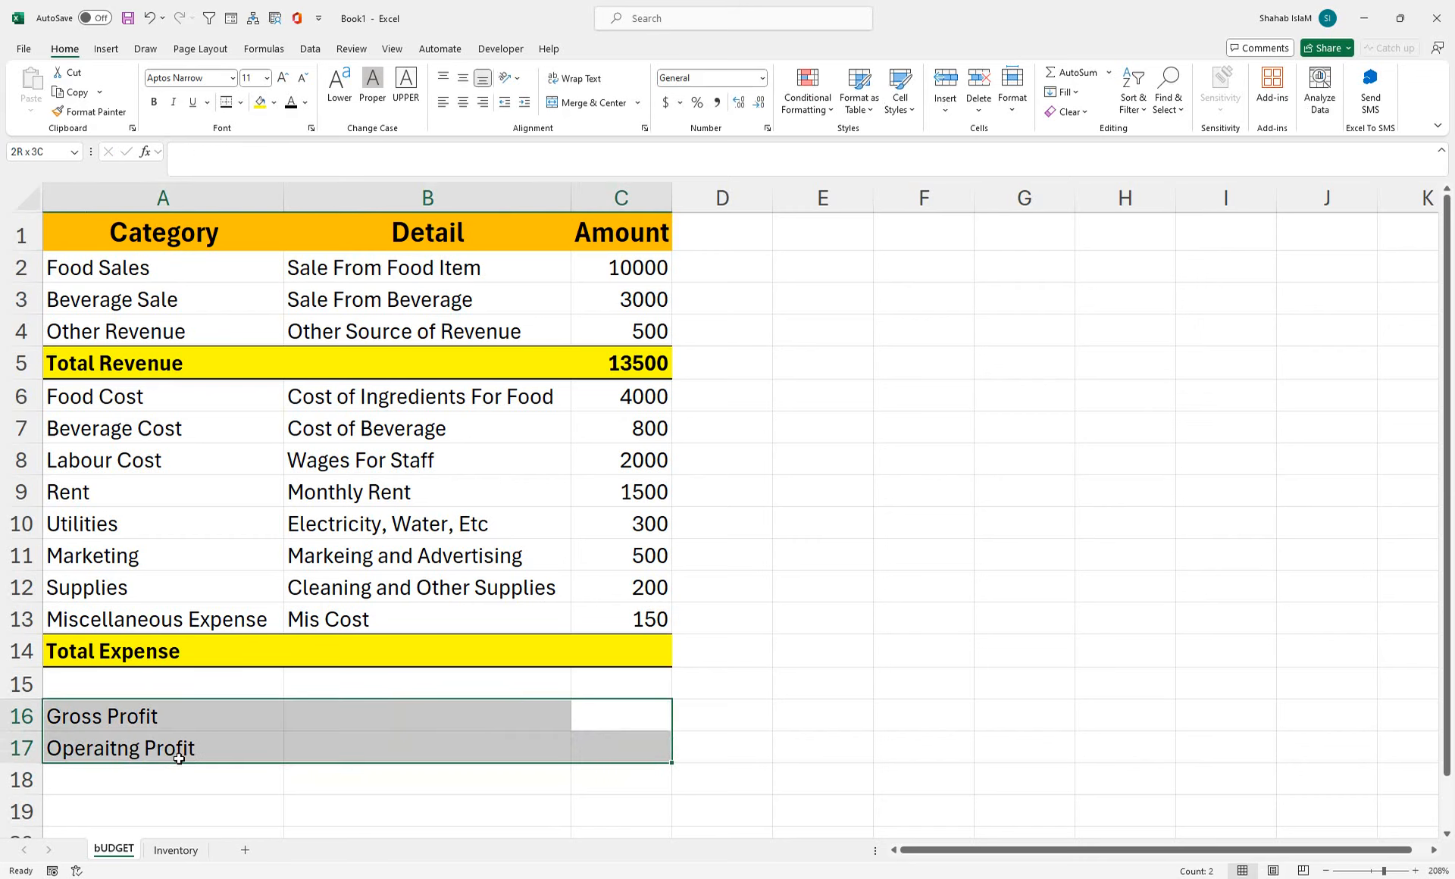
click(274, 103)
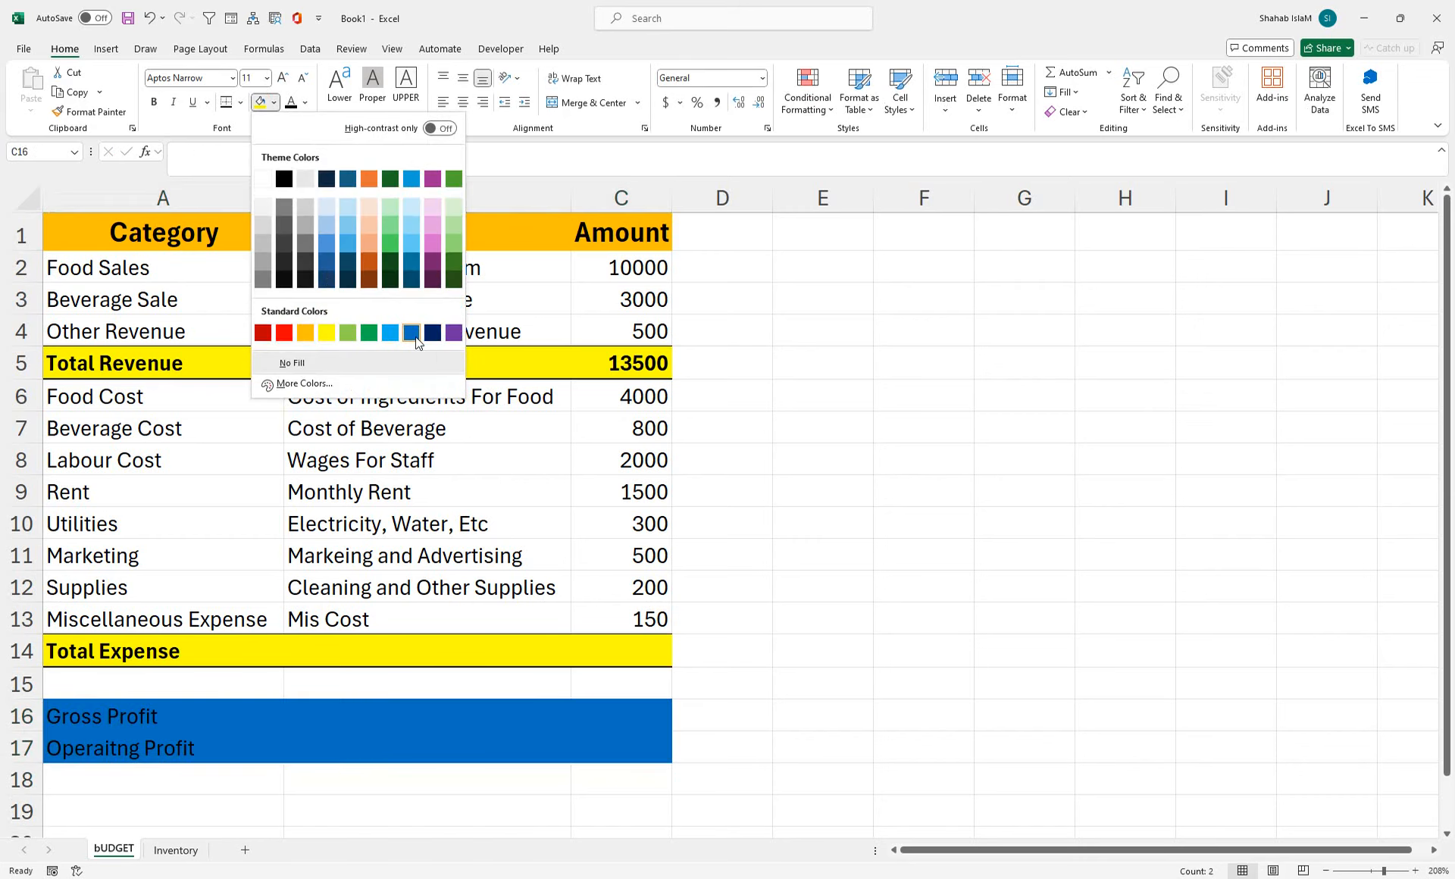
click(412, 333)
click(304, 102)
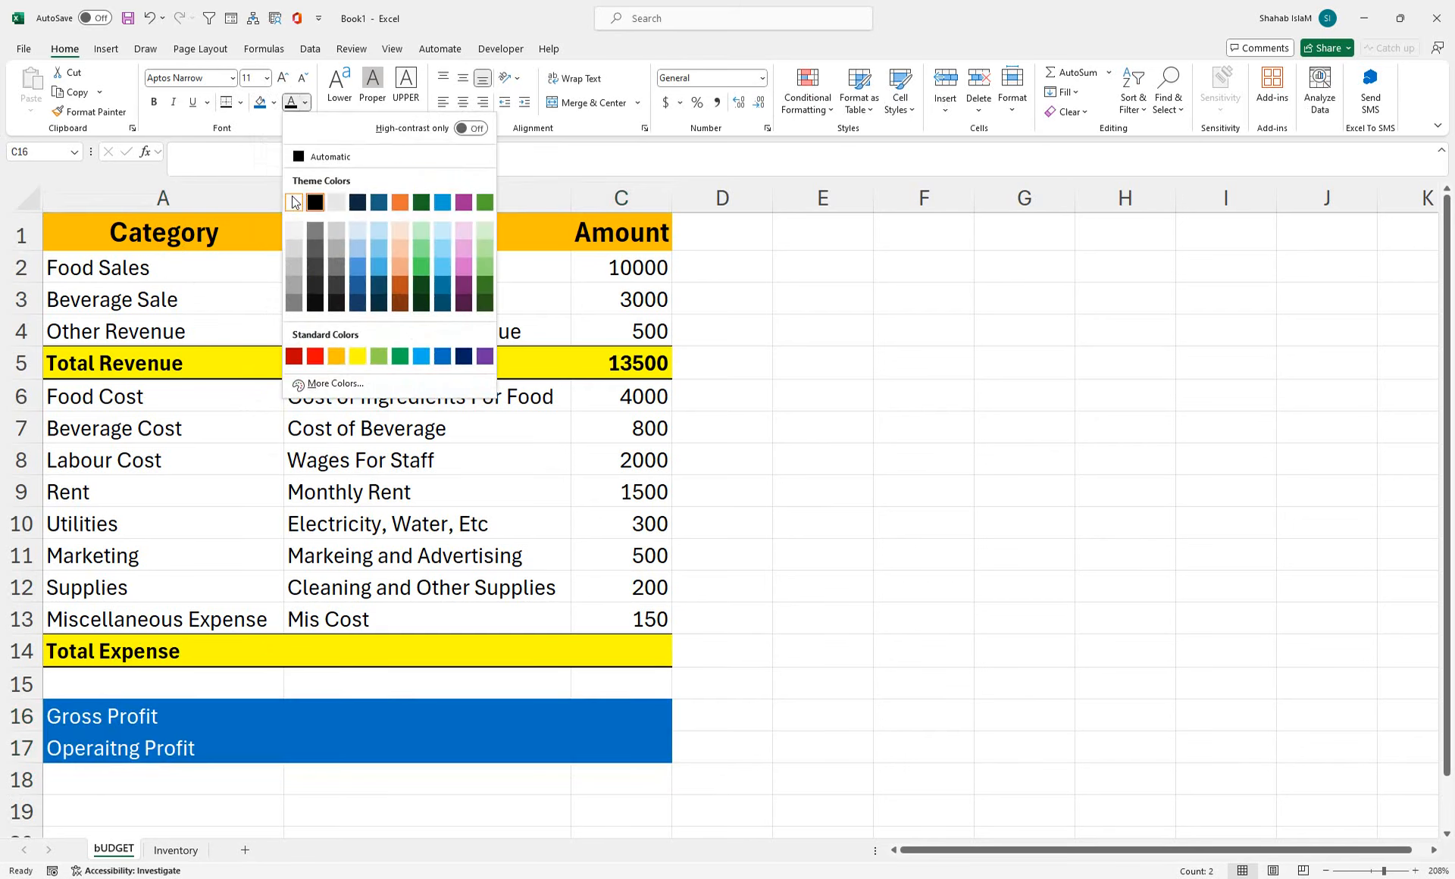
click(297, 201)
click(591, 708)
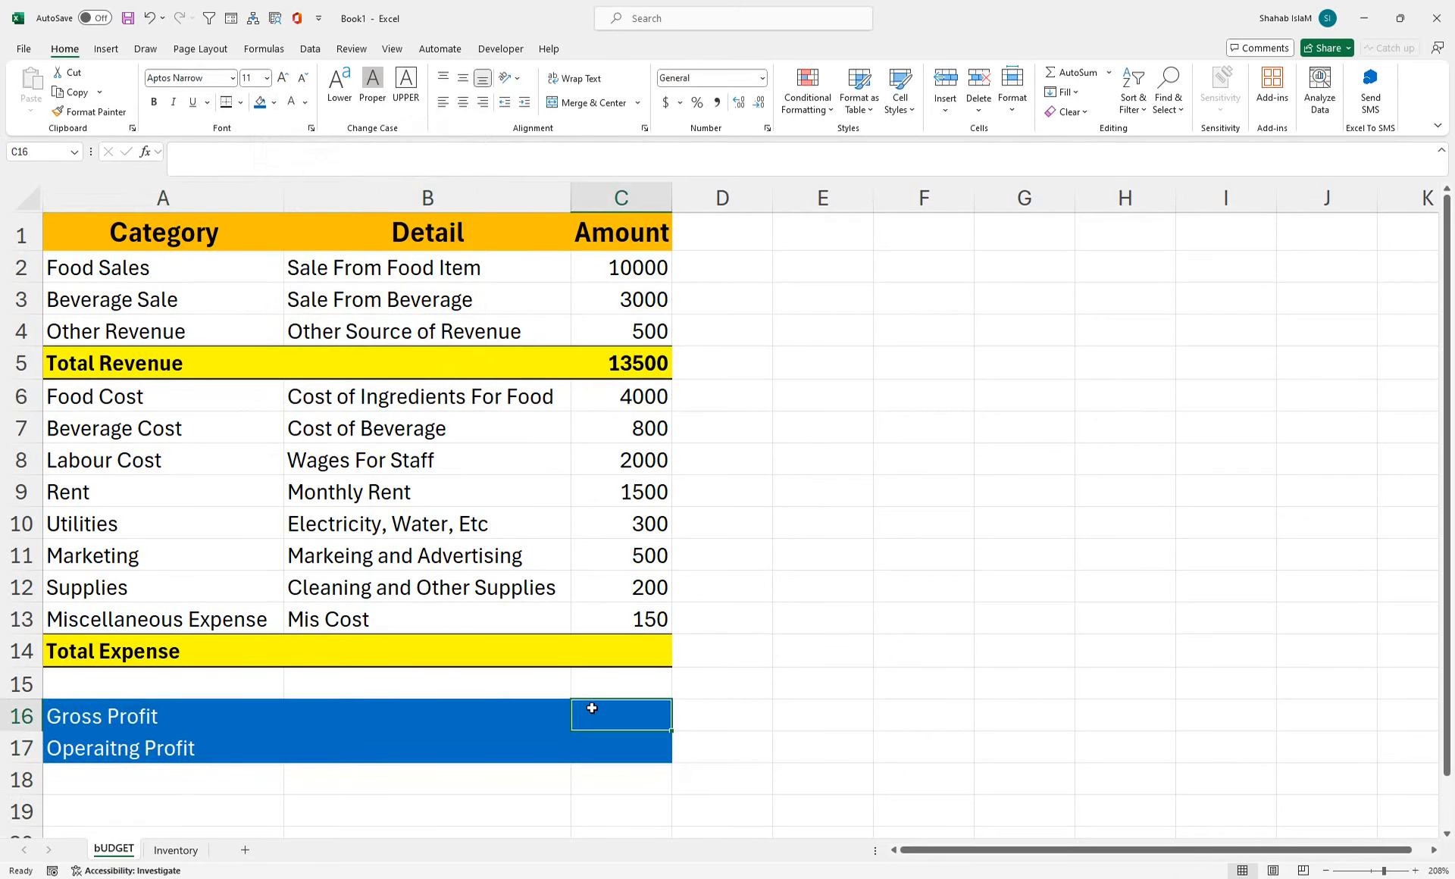
- Calculate the total expense in cell C14 with the formula =SUM(C8:C13)
click(614, 658)
text(s)
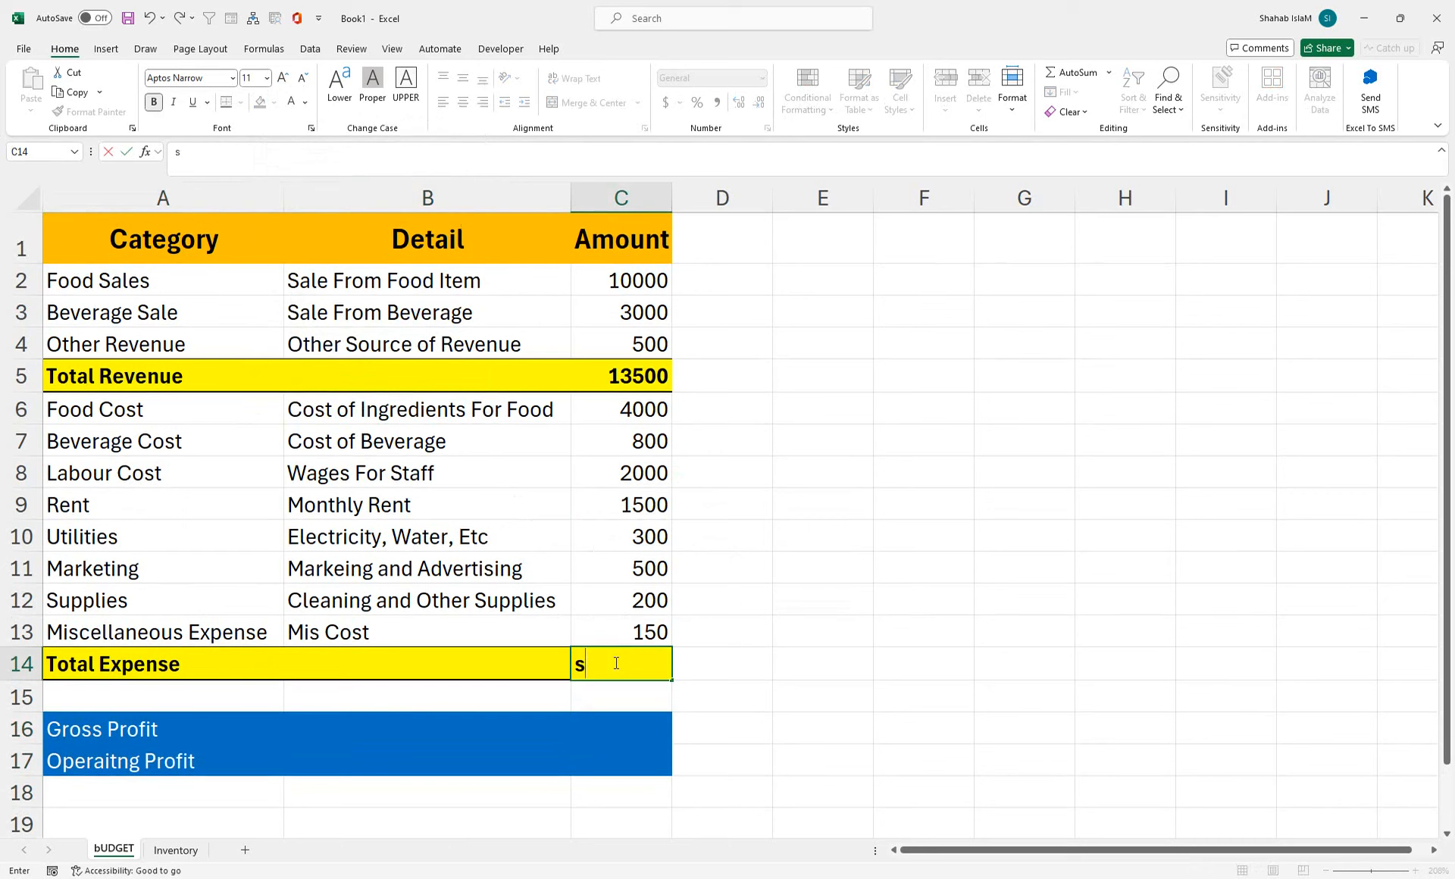
key(BackSpace)
text(=SUM)
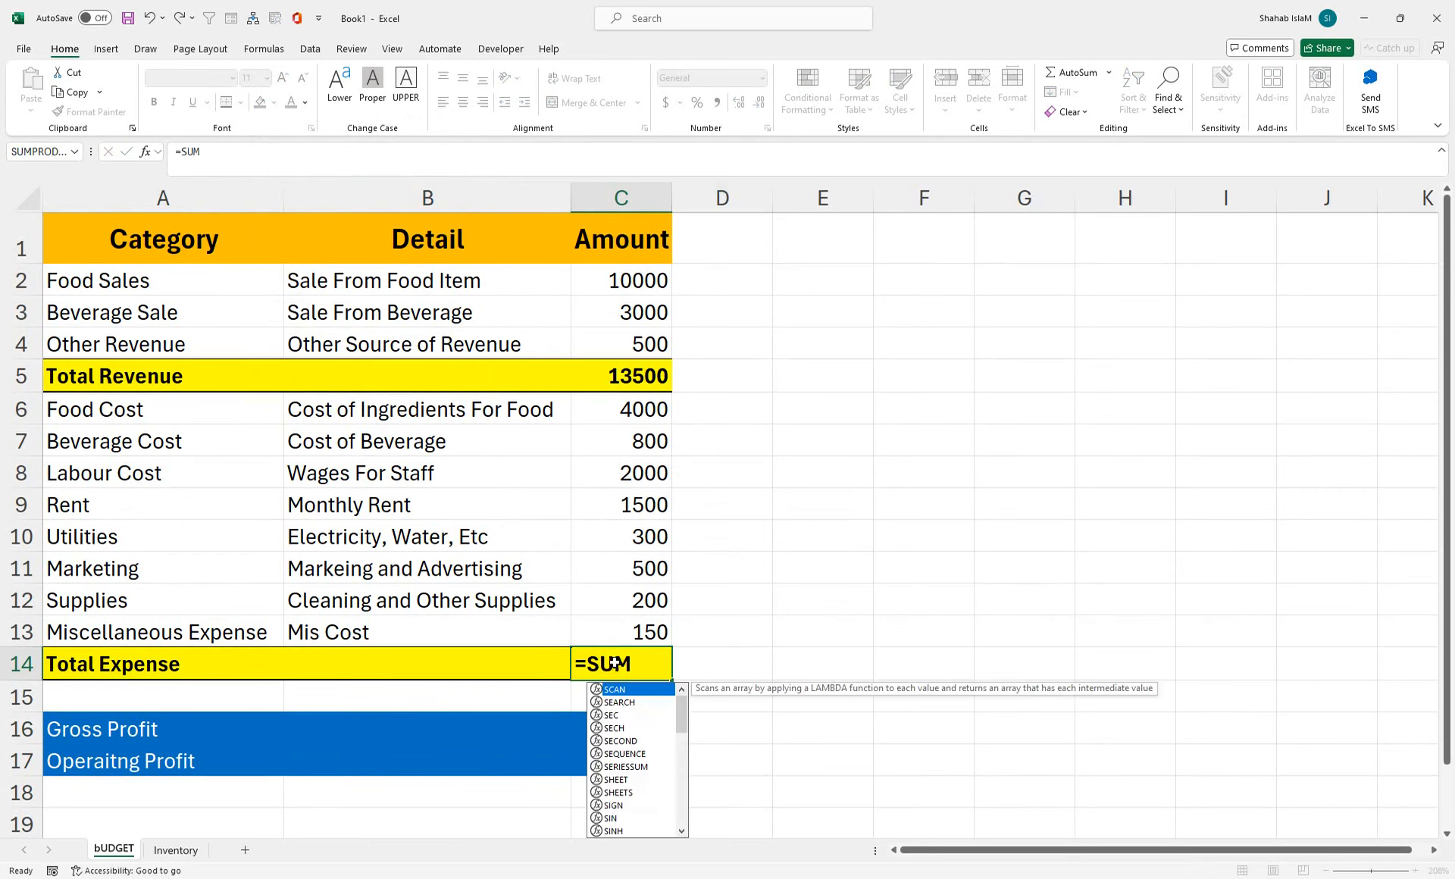
key(Tab)
key(Left)
text(=SUM)
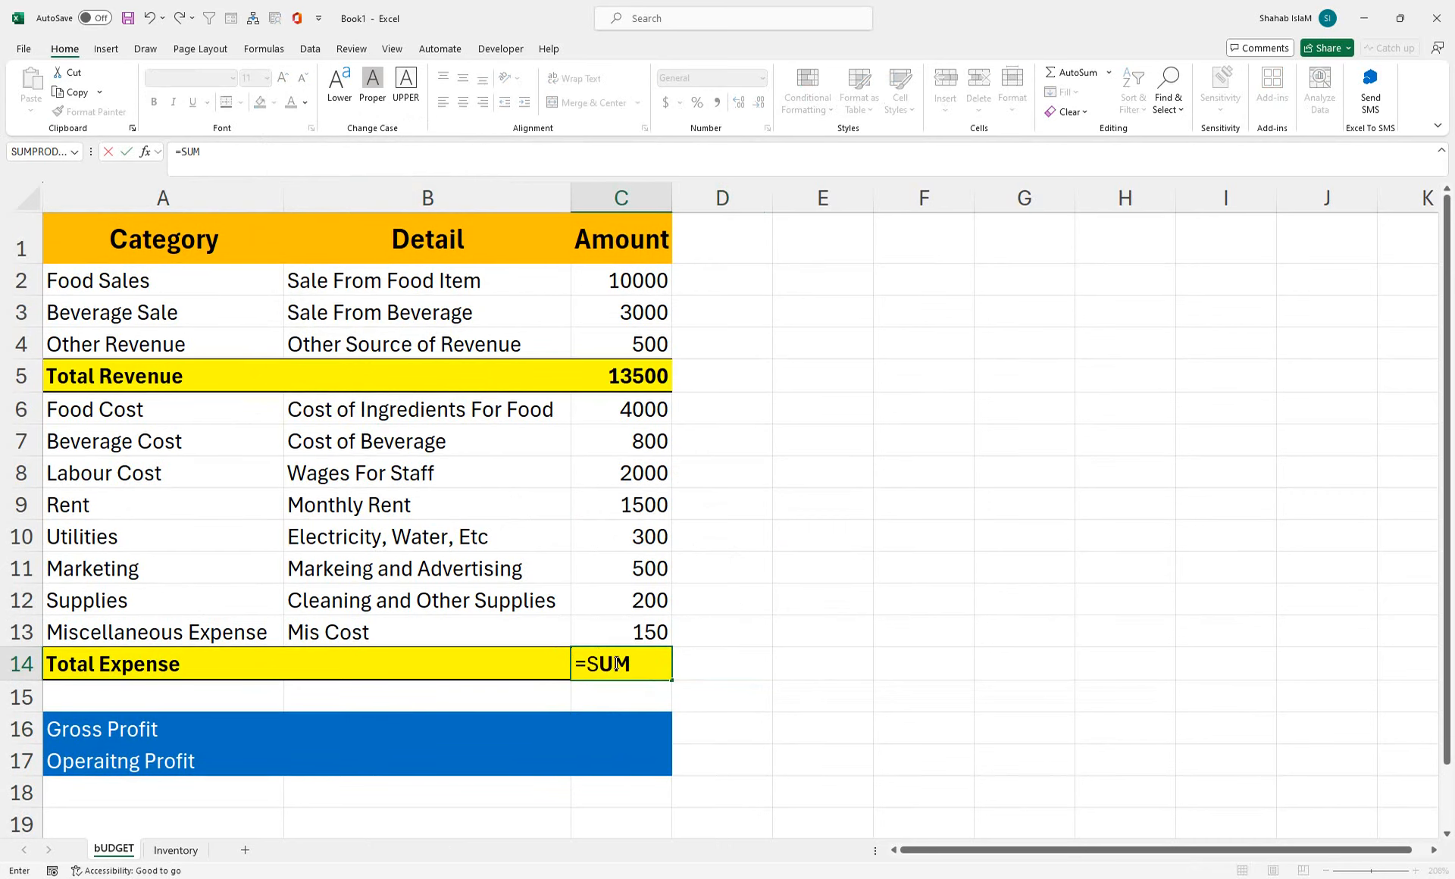
text(()
click(622, 462)
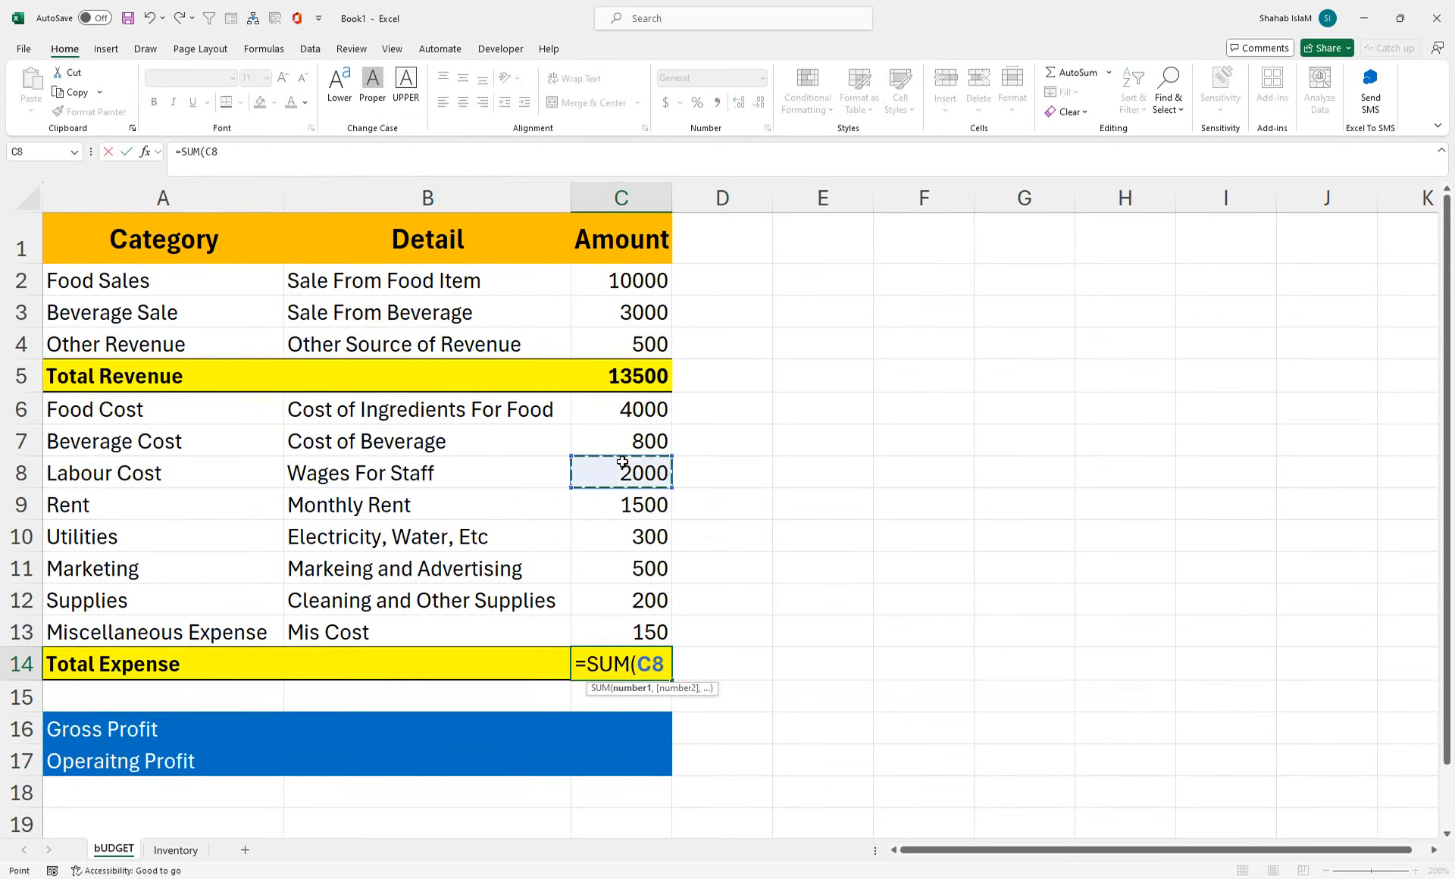
drag(621, 470, 625, 621)
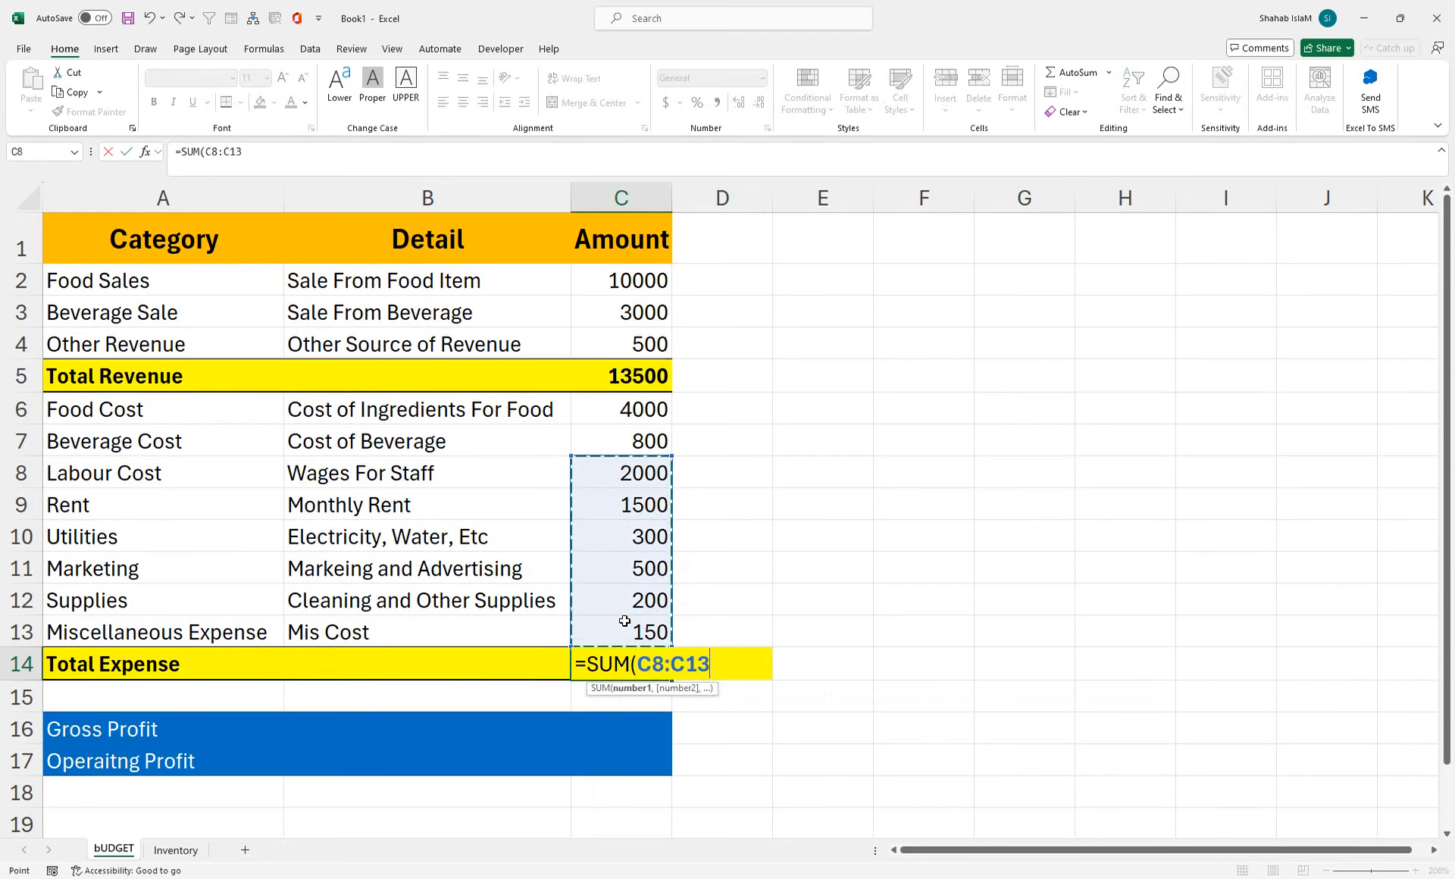
text())
key(Return)
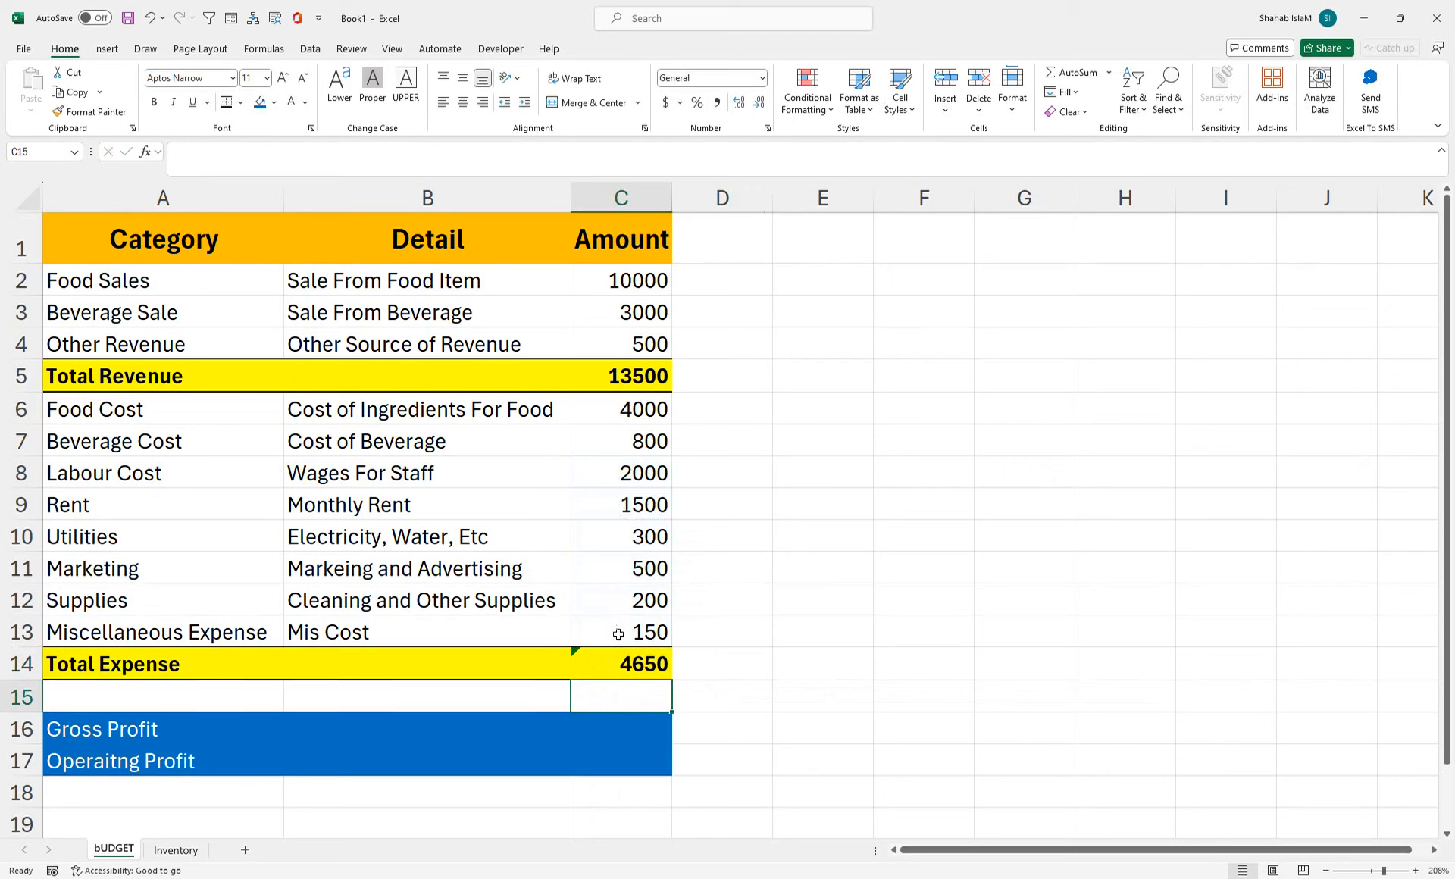
- Ignore the adjacent-cells formula error flagged on the total in cell C14
click(610, 662)
click(555, 656)
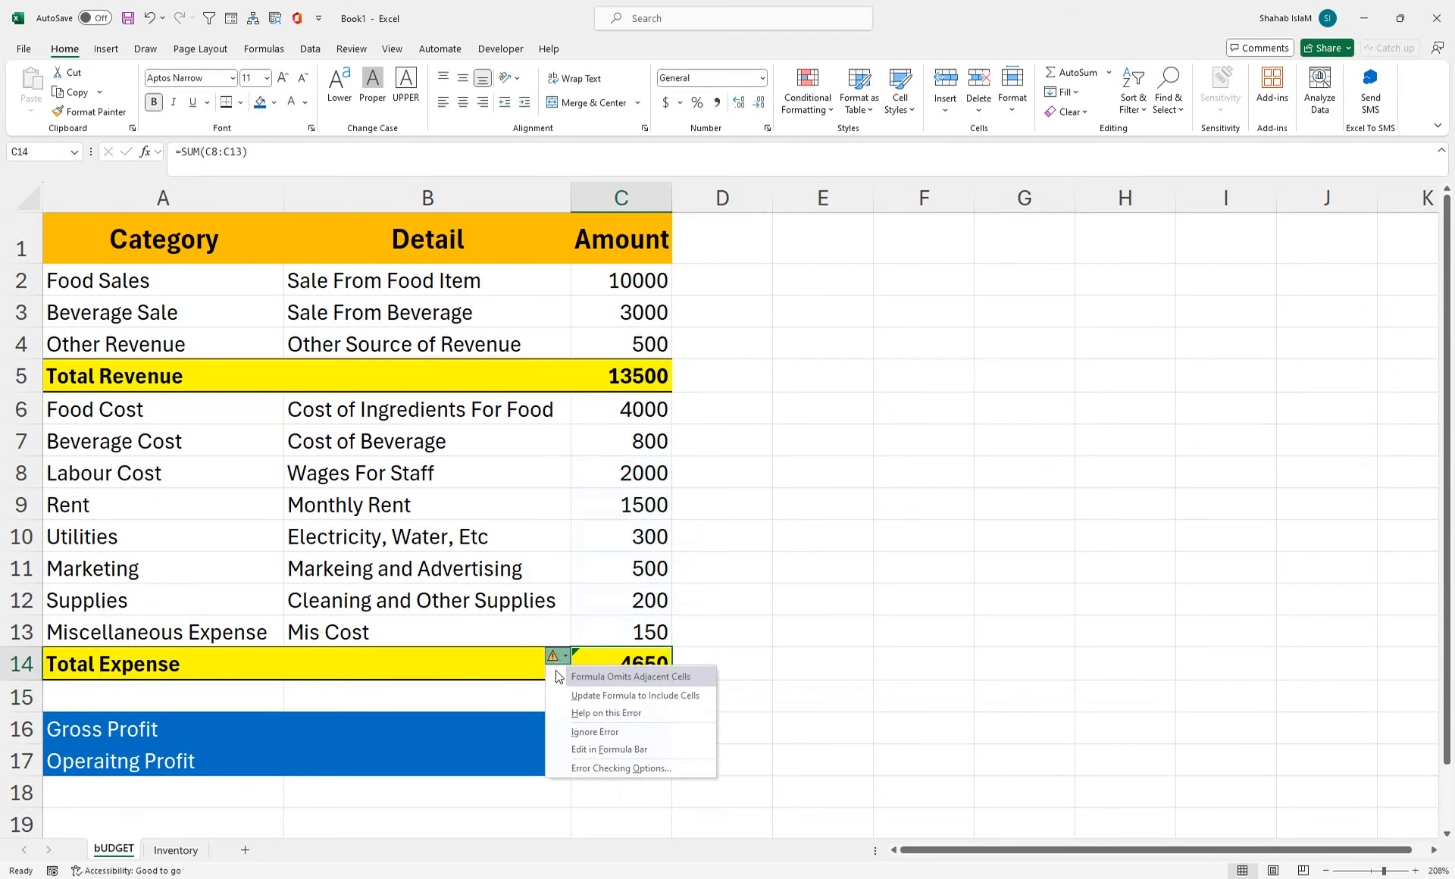
click(570, 731)
click(611, 698)
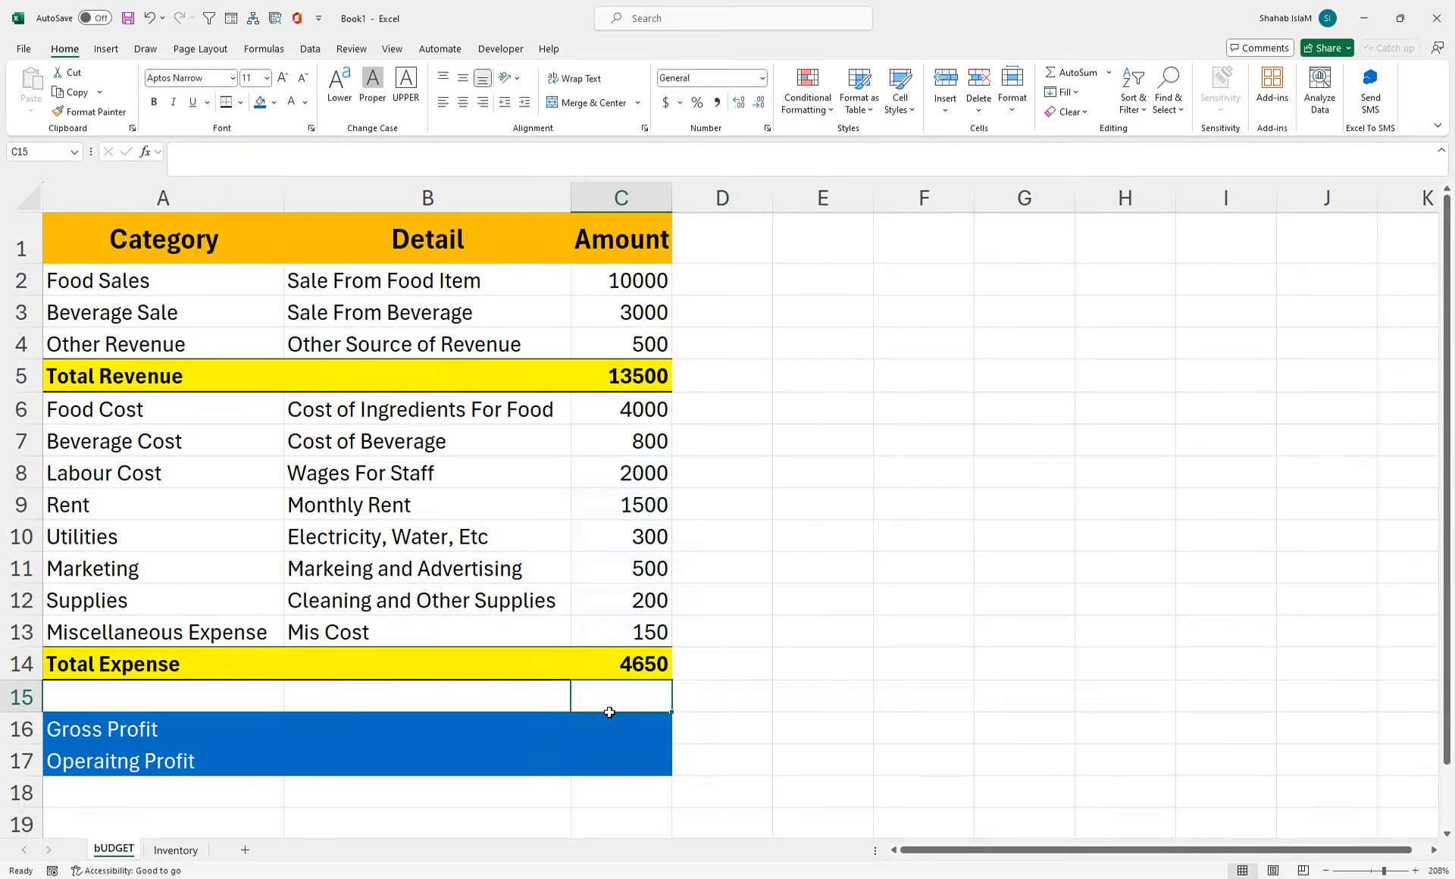
- Enter the Gross Profit detail Total Revenue-Food Cost in cell B16
click(609, 716)
click(361, 730)
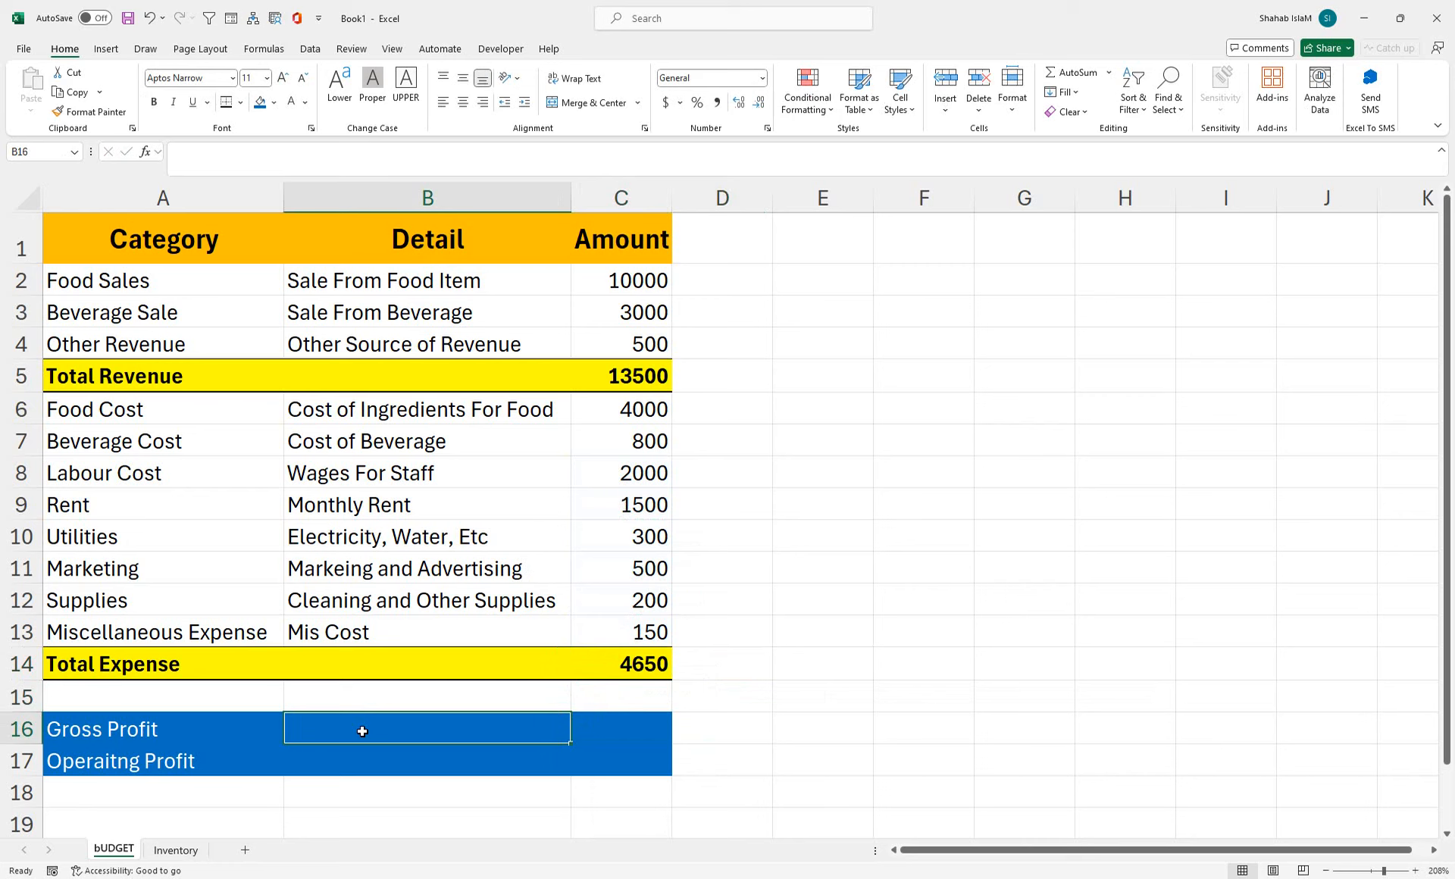
text(tO)
key(BackSpace)
key(BackSpace)
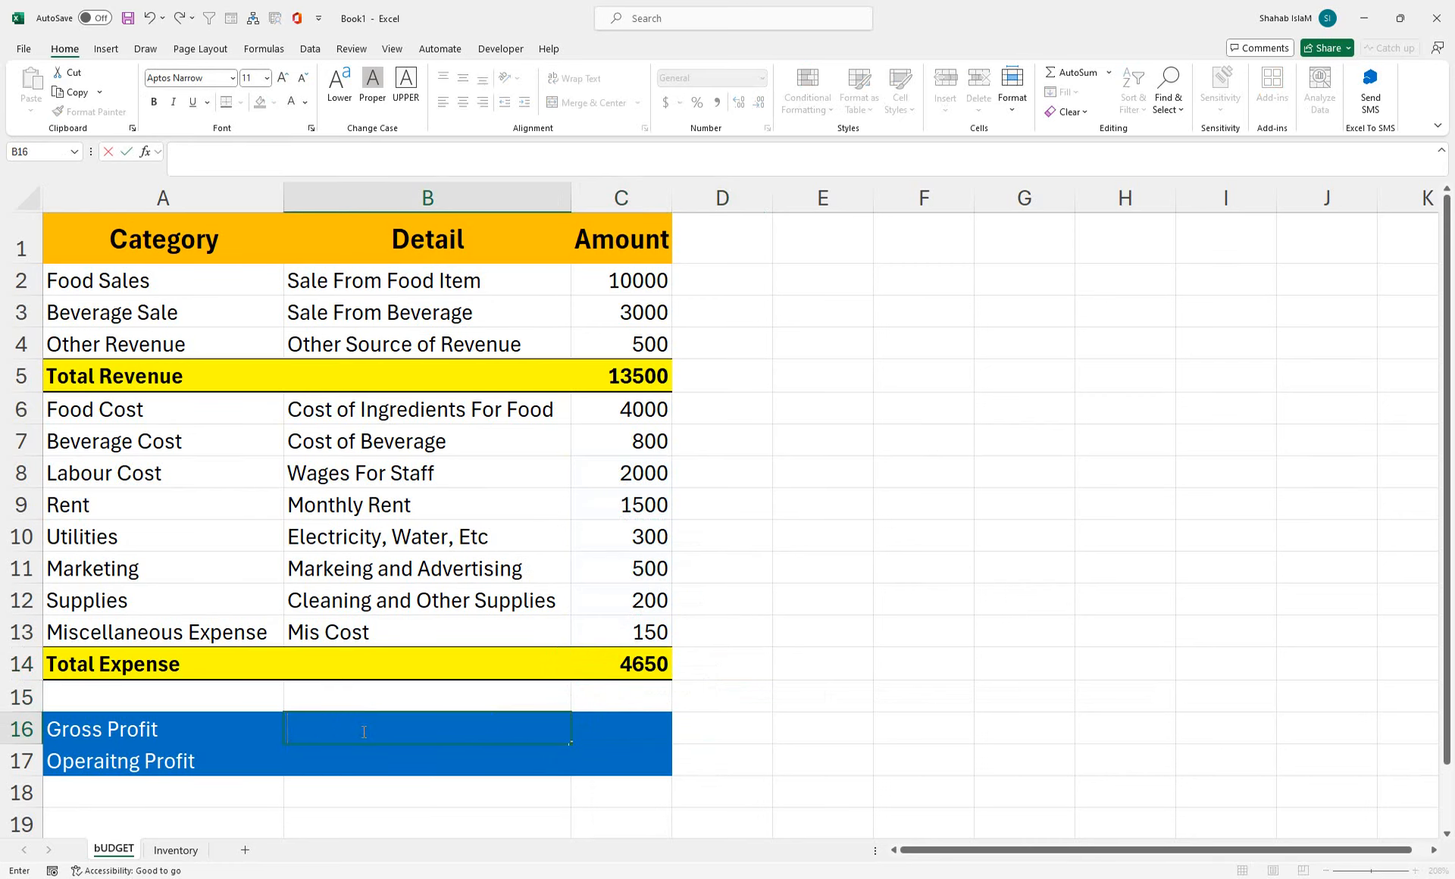
text(Total Revenue)
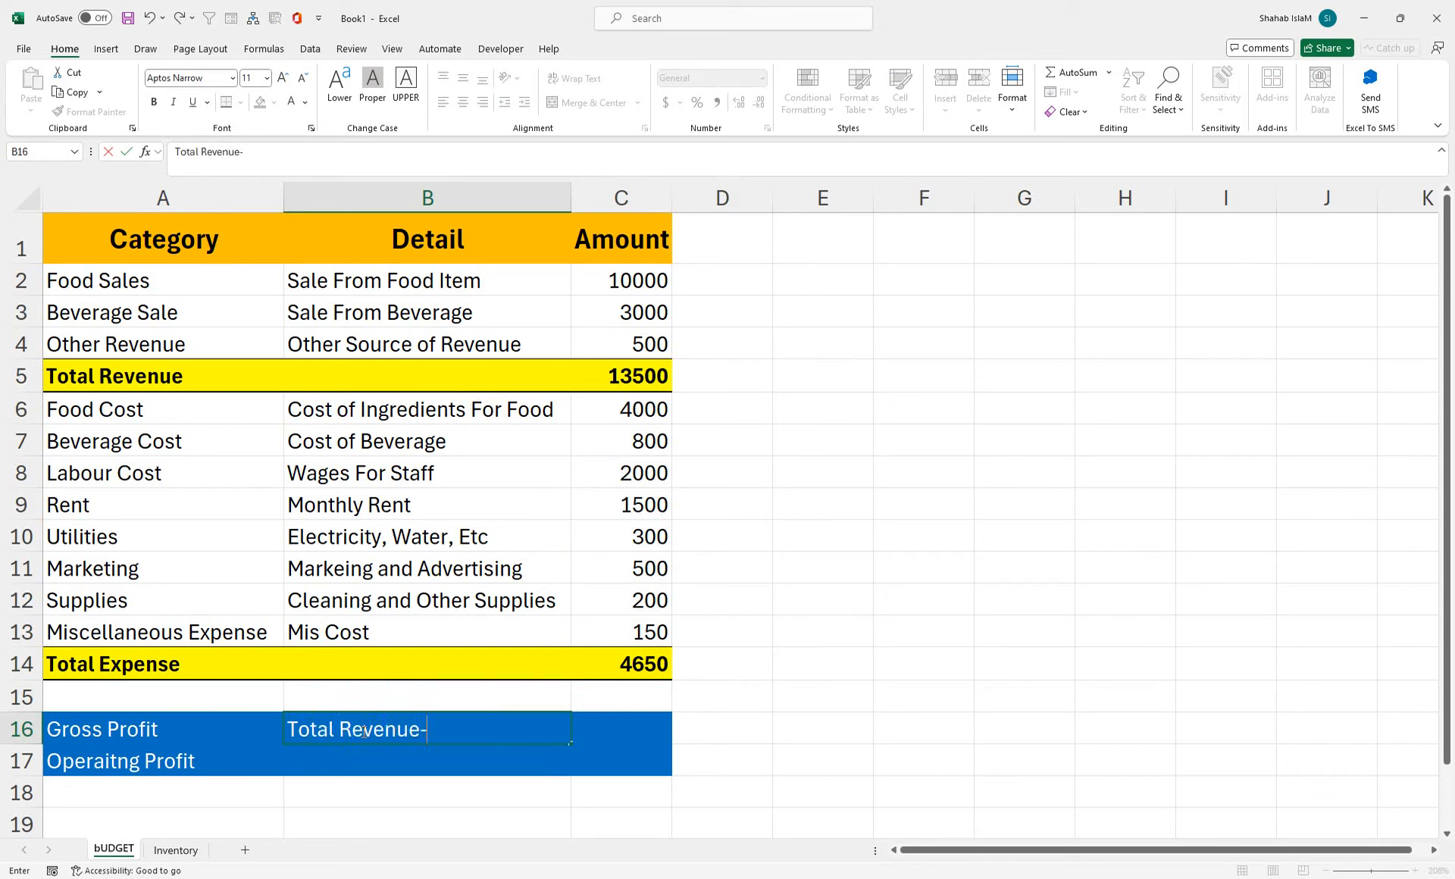
text(-Food Cosr)
key(Tab)
click(362, 731)
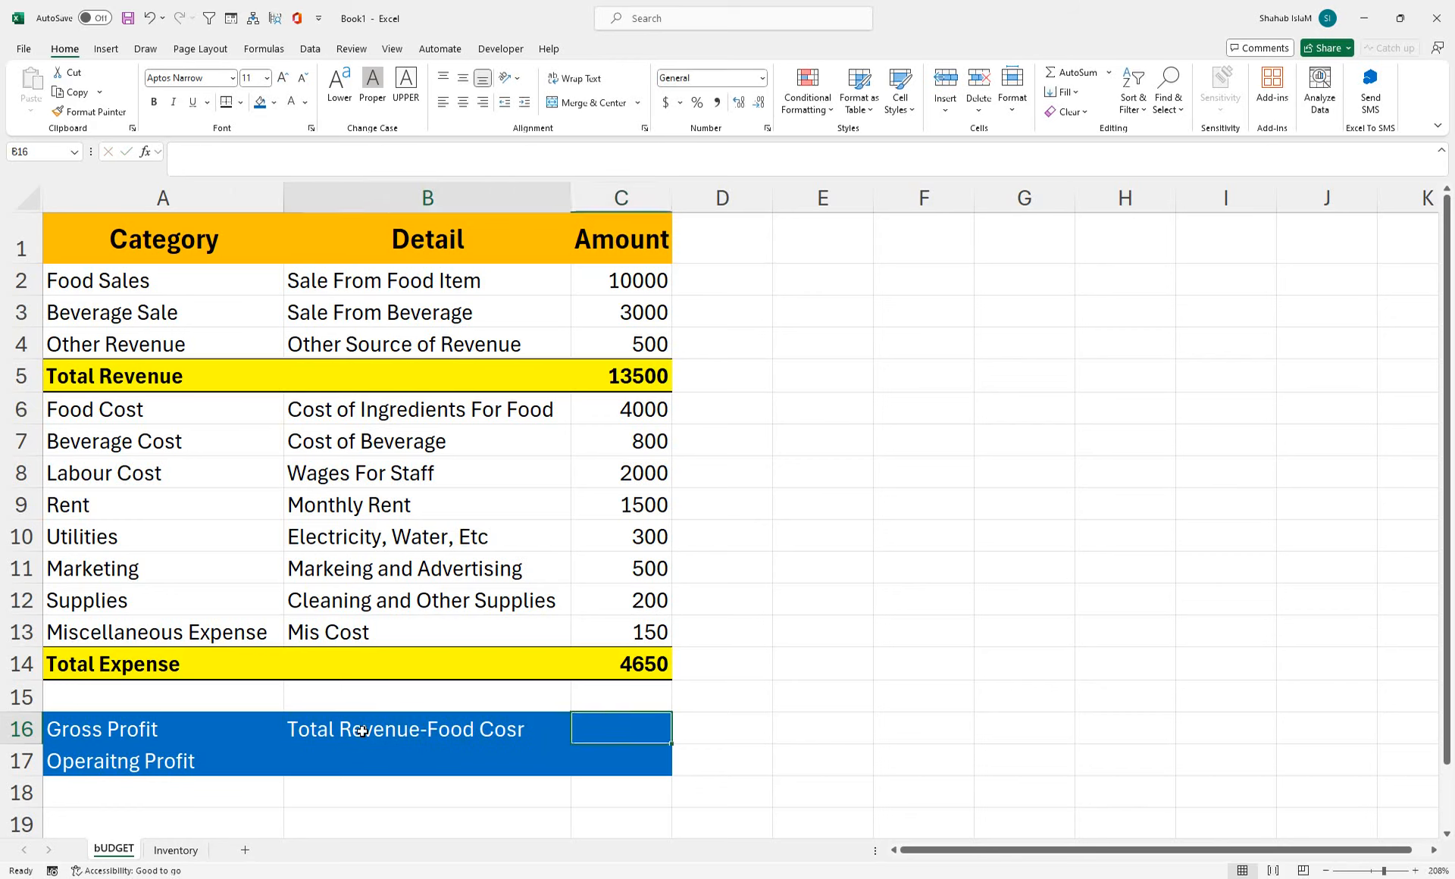
key(F2)
key(BackSpace)
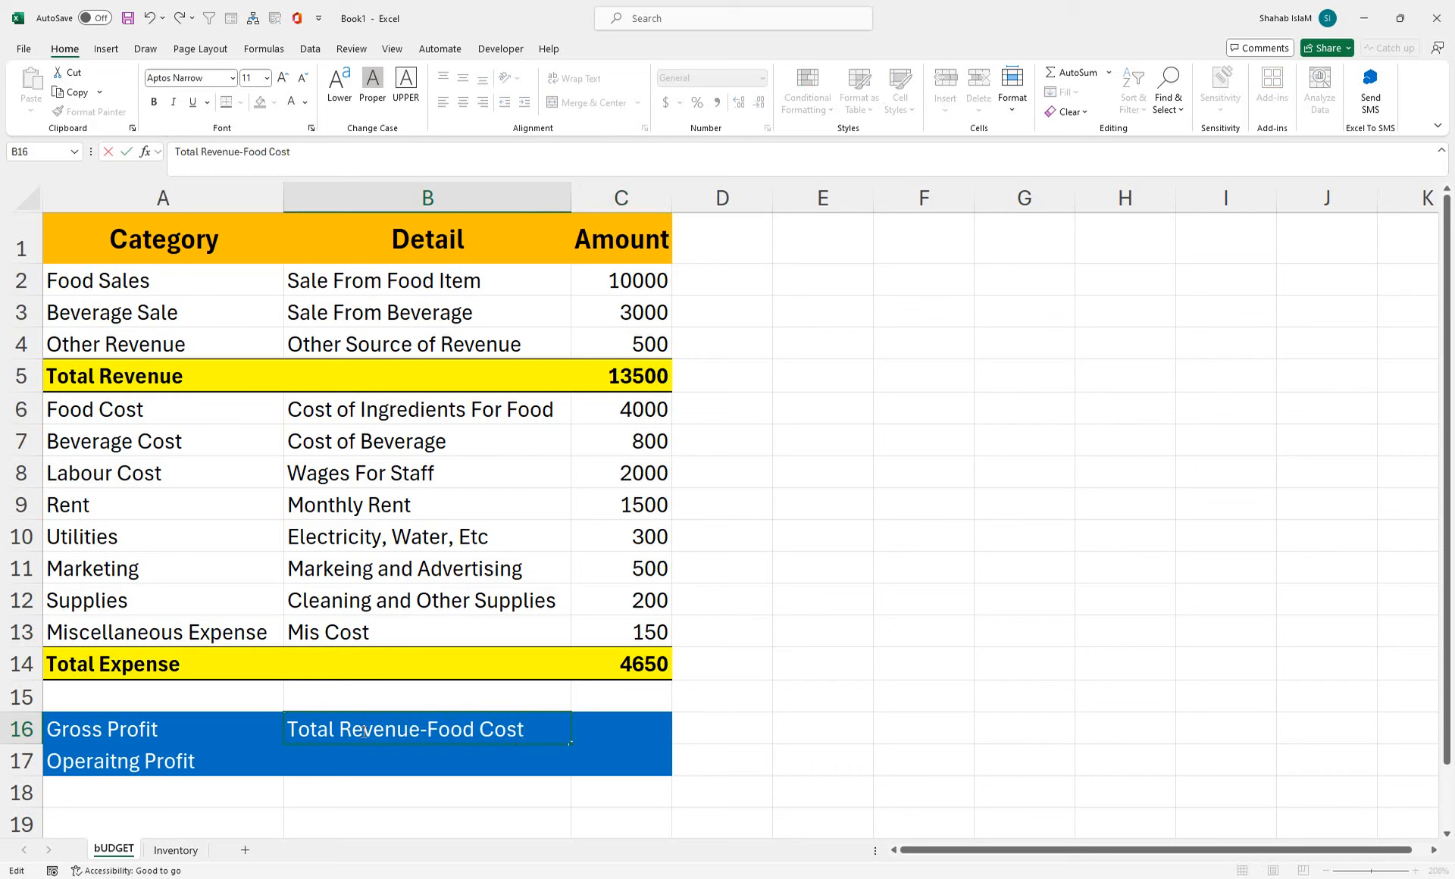
key(Tab)
- Calculate the gross profit in cell C16 with the formula =C5-C6
text(=)
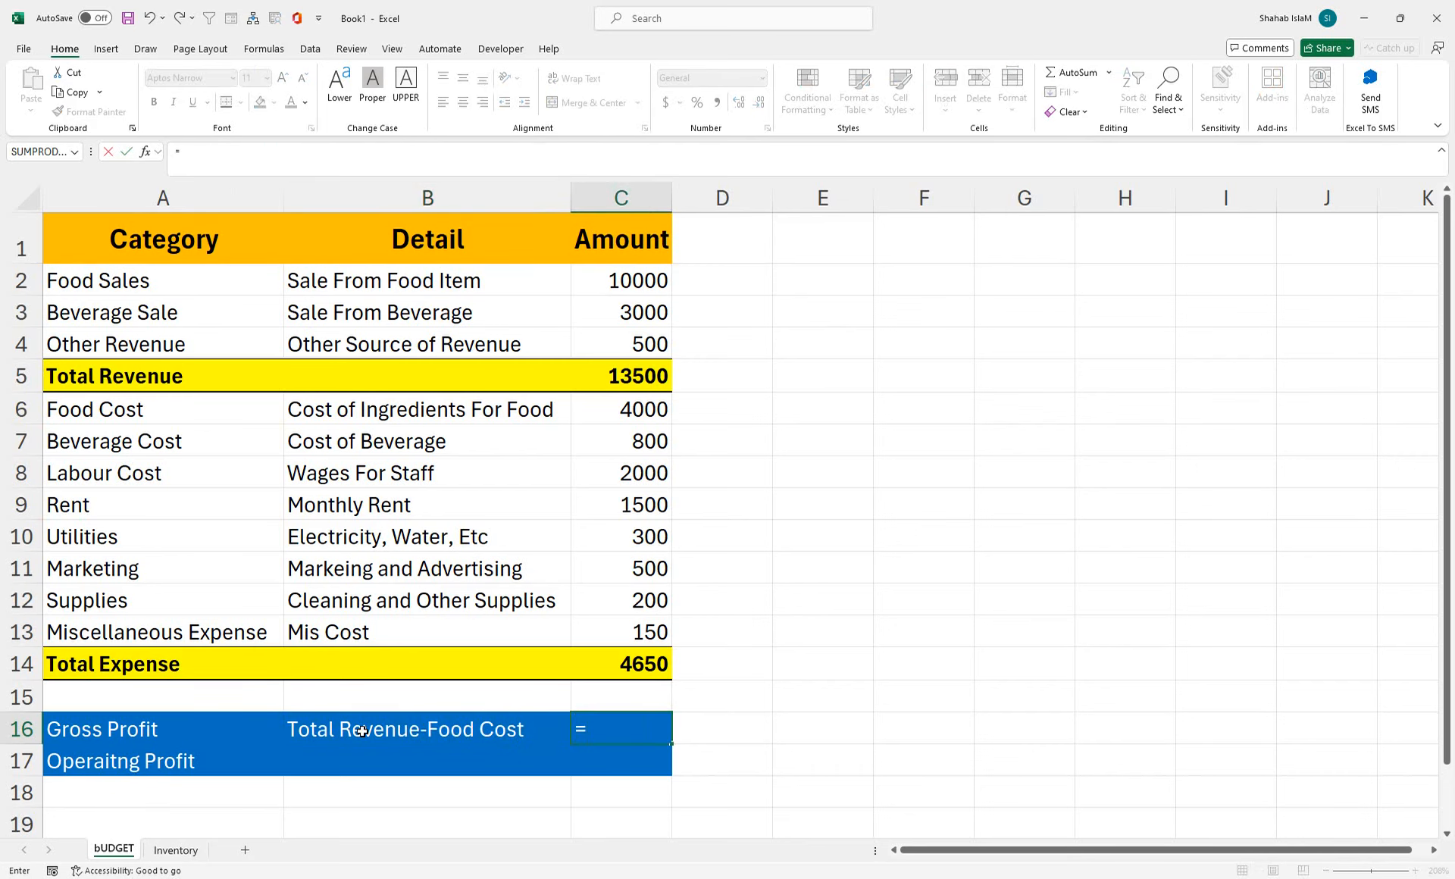
key(Up)
key(Up)
key(Up)
key(Up)
key(Up)
key(Up)
key(Up)
key(Up)
key(Up)
key(Up)
key(Up)
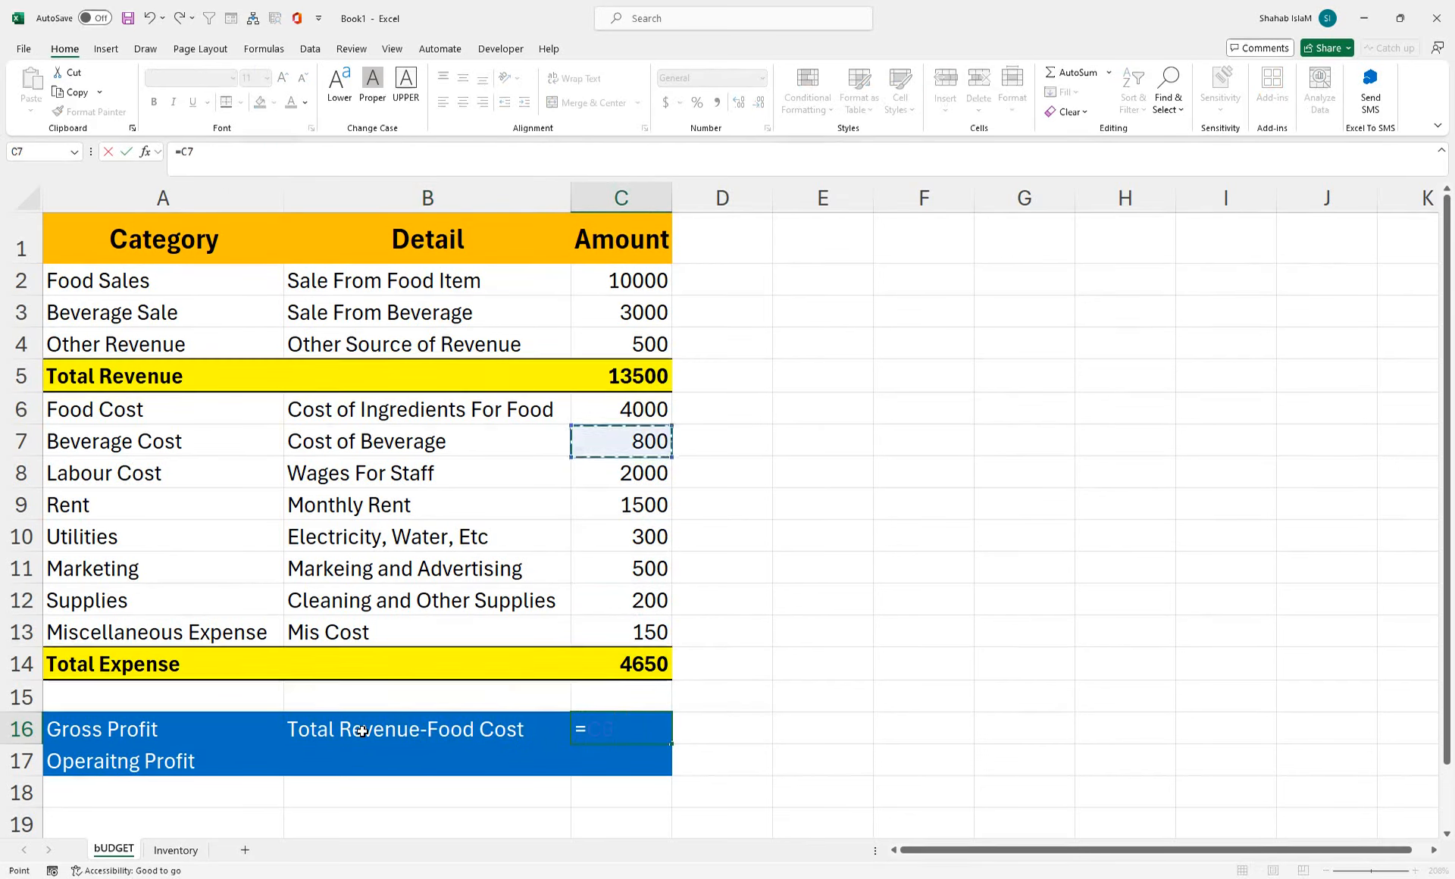
text(-)
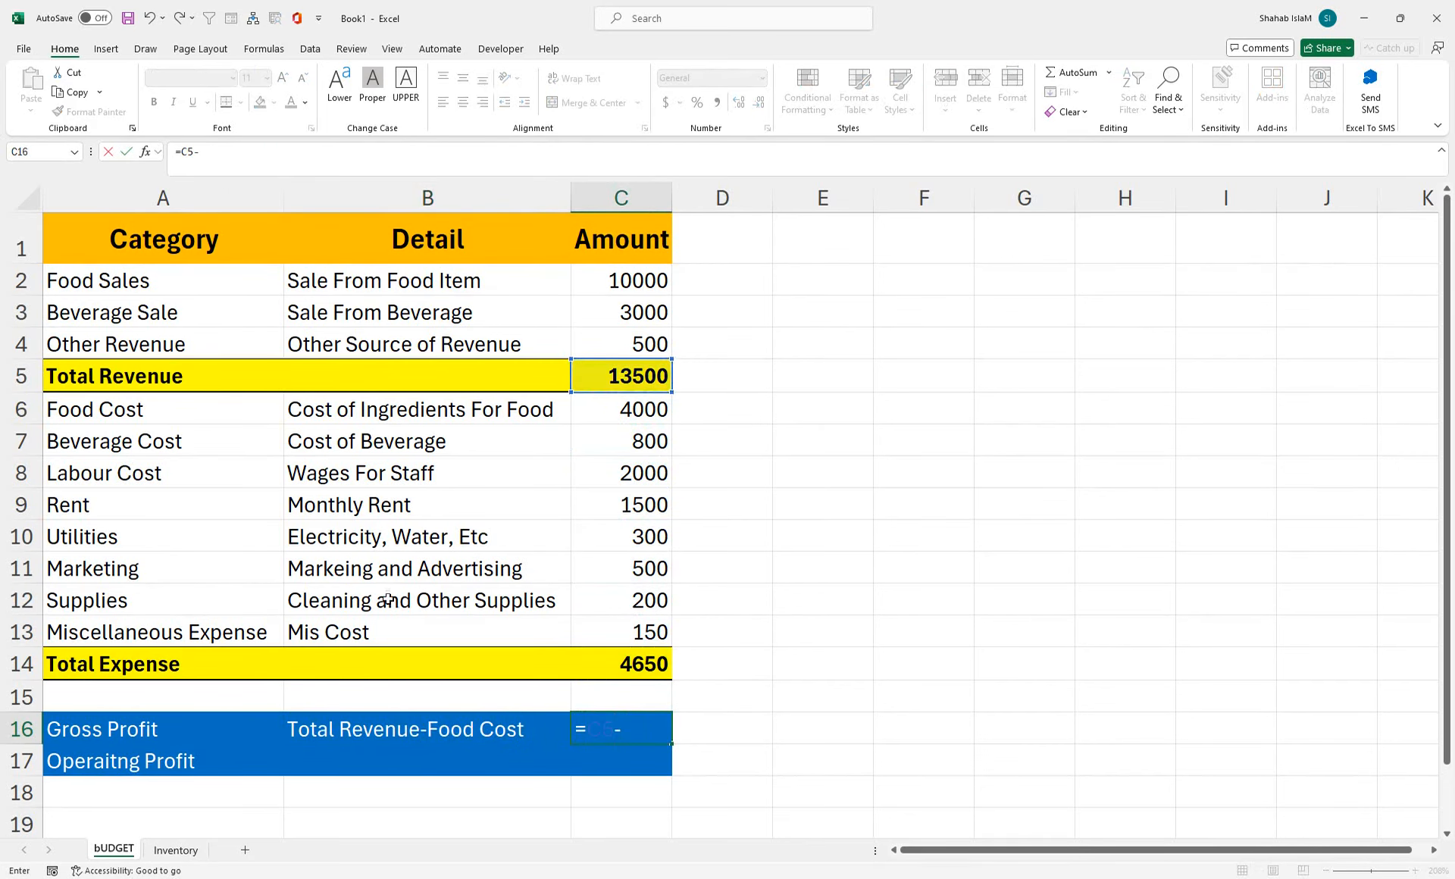
click(603, 409)
key(Return)
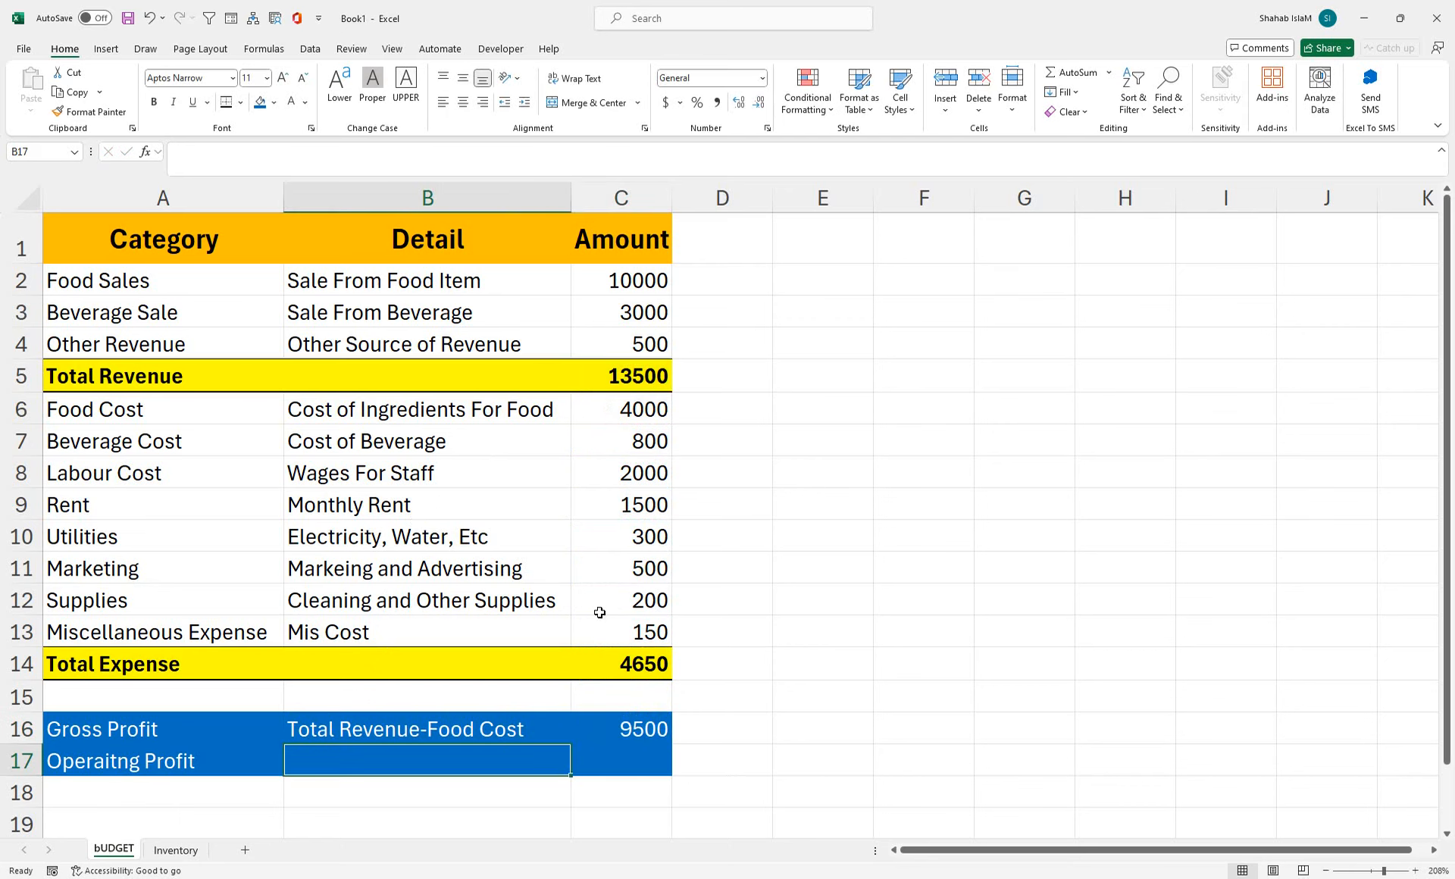
click(603, 719)
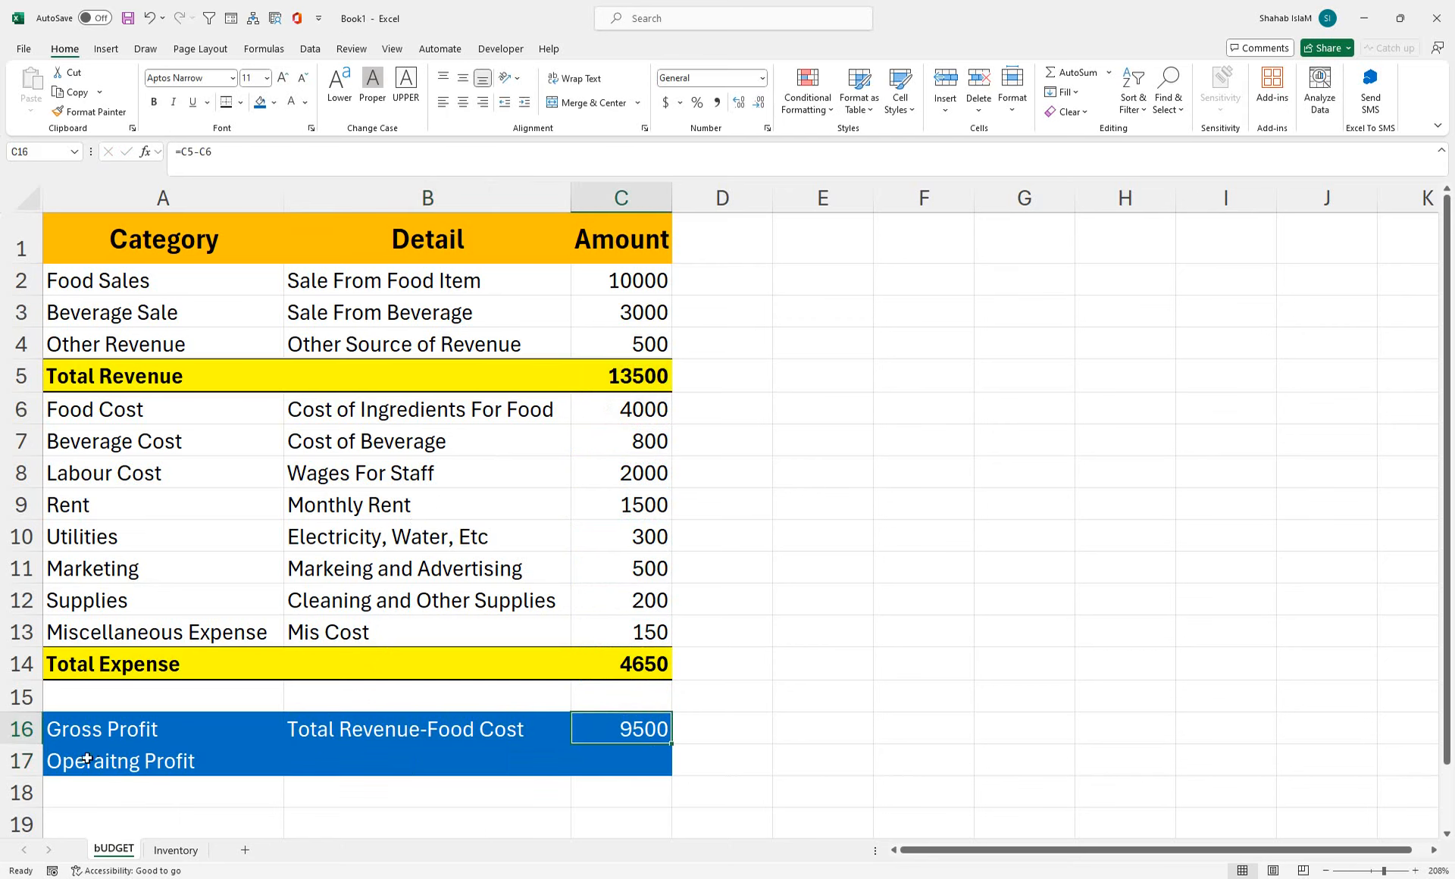
- Make the profit rows A16:C17 bold at font size 14 and autofit column B to its contents
drag(113, 729, 662, 766)
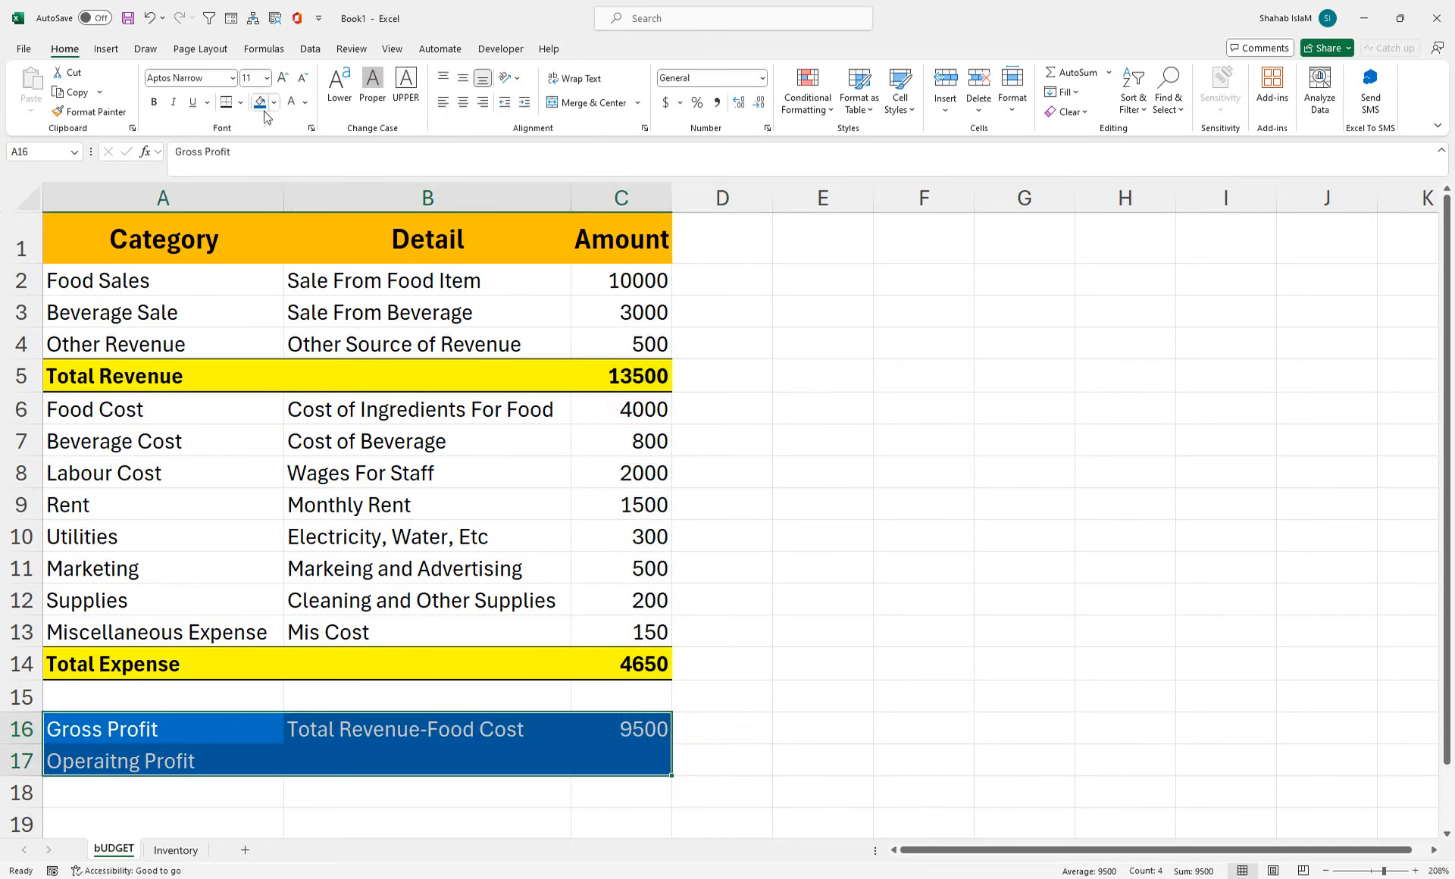
click(154, 101)
click(282, 78)
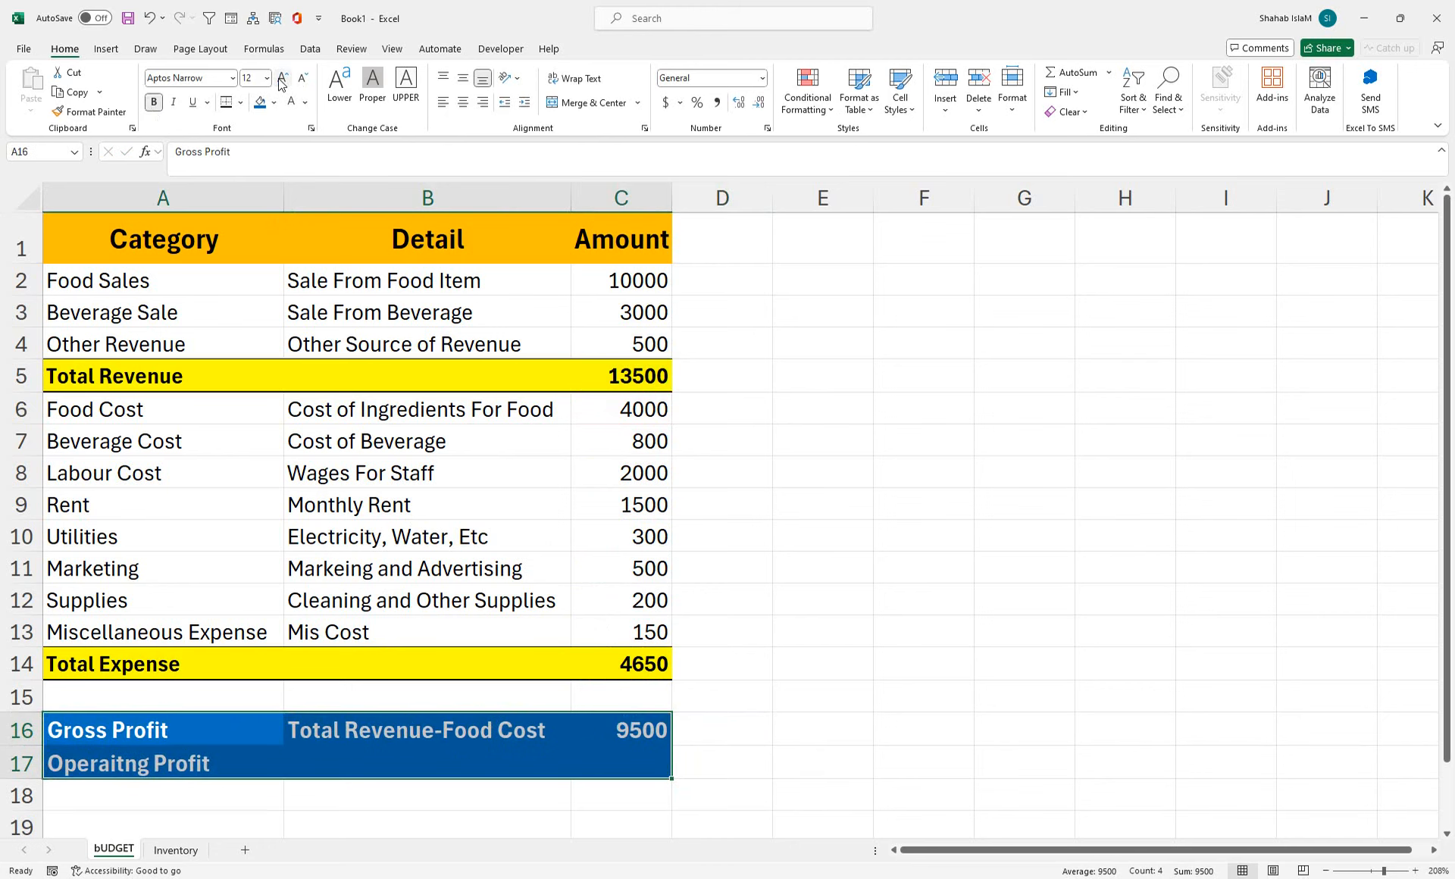
click(281, 78)
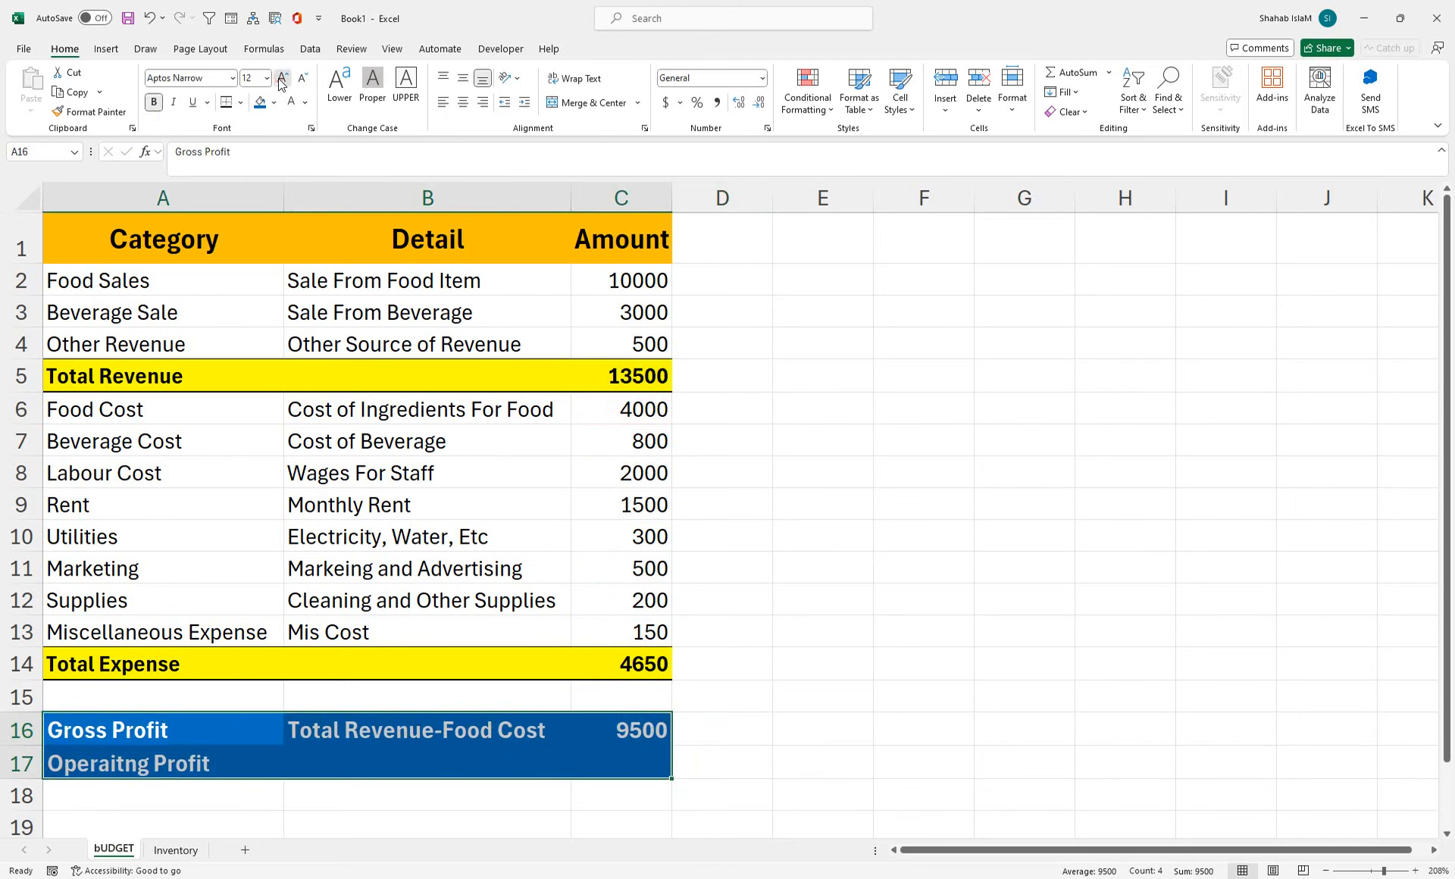
double_click(567, 203)
click(584, 407)
click(420, 788)
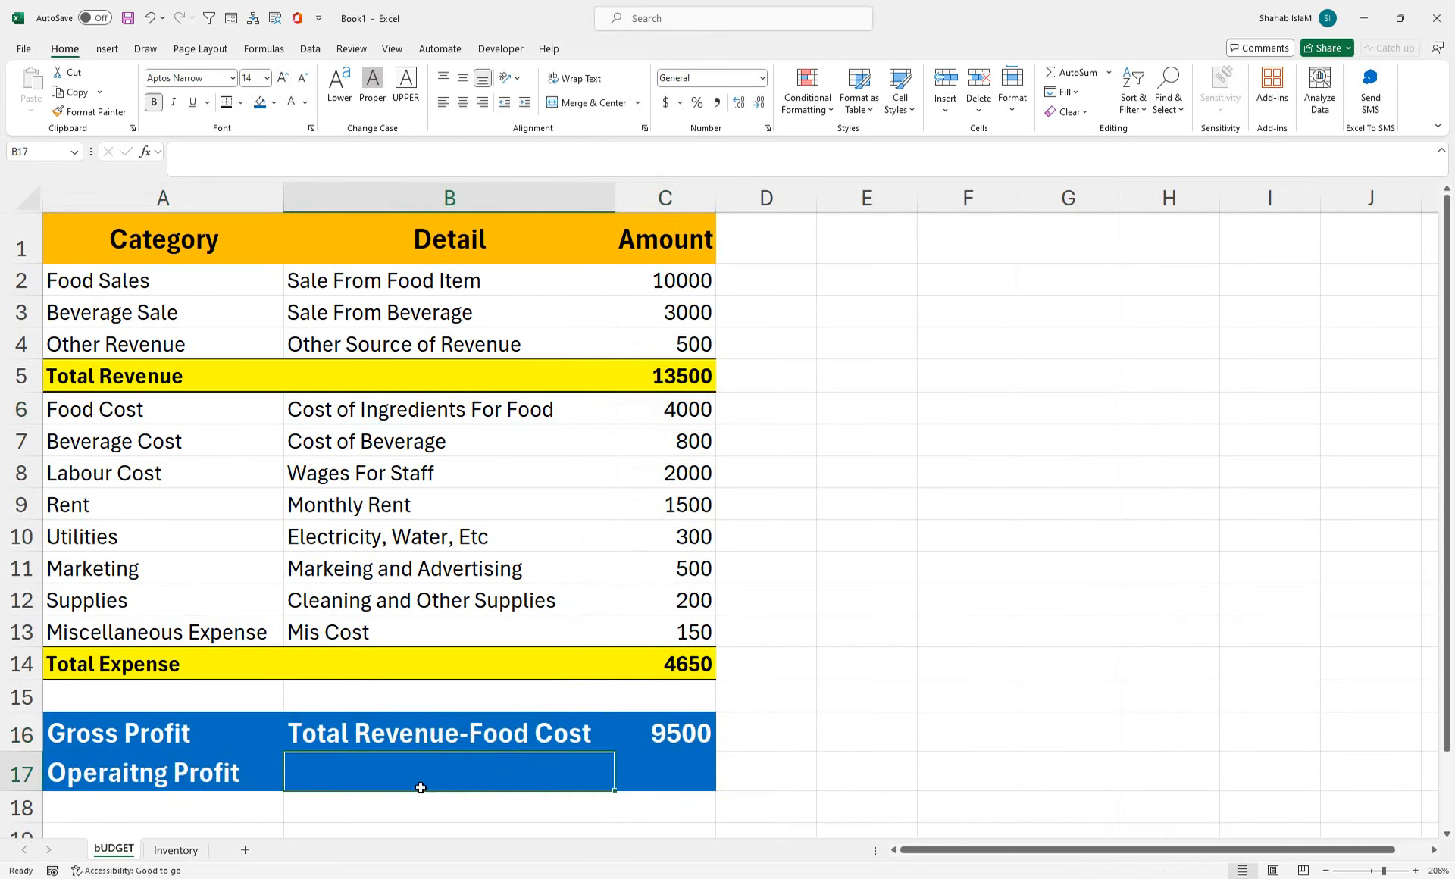
- Calculate the operating profit in cell C17 with the formula =C16-(C7+C8+C9+C10+C11+C12)
click(660, 760)
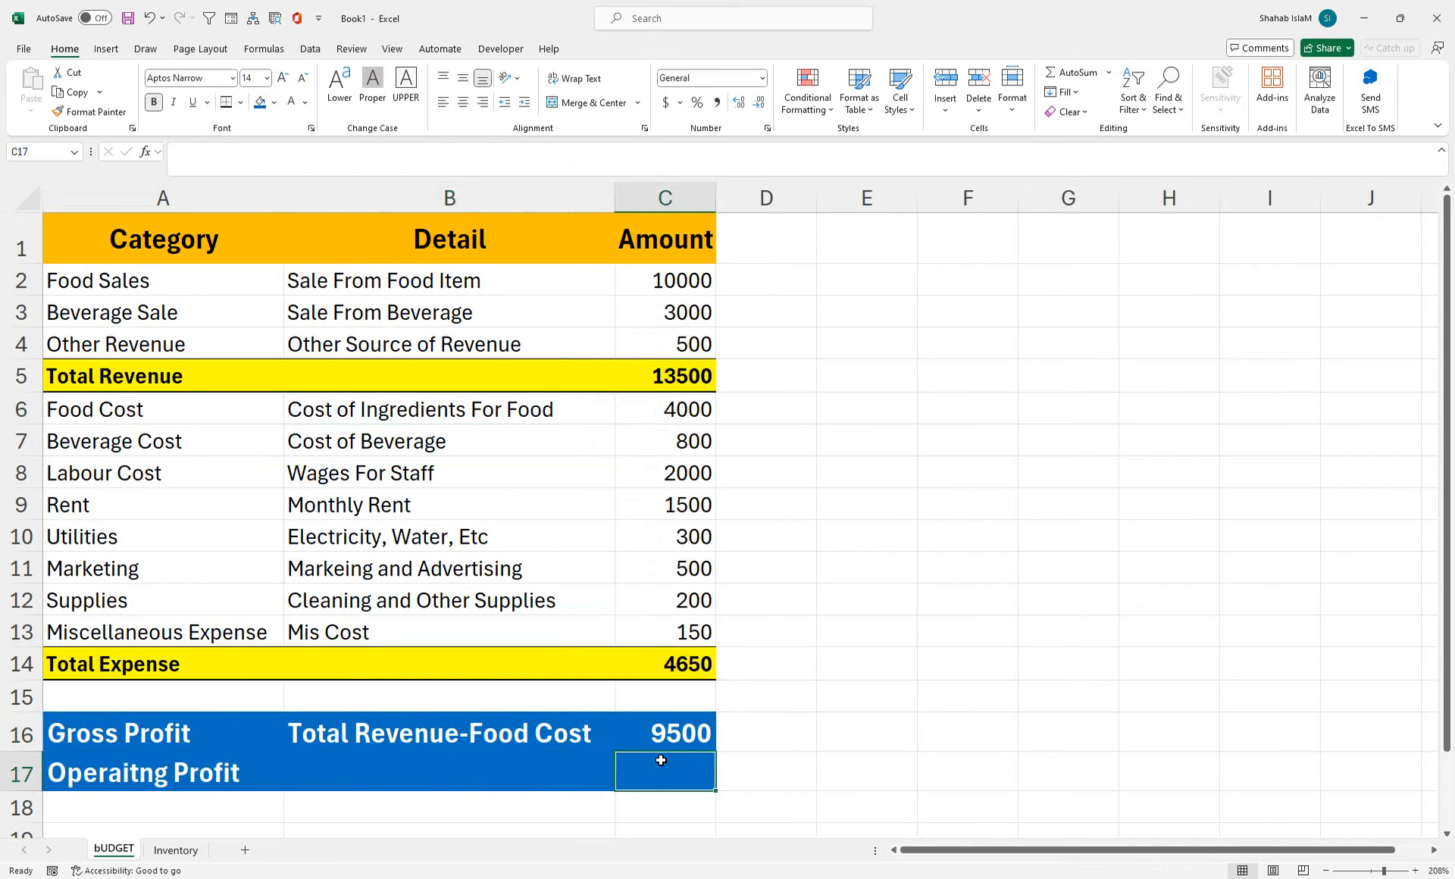
text(=)
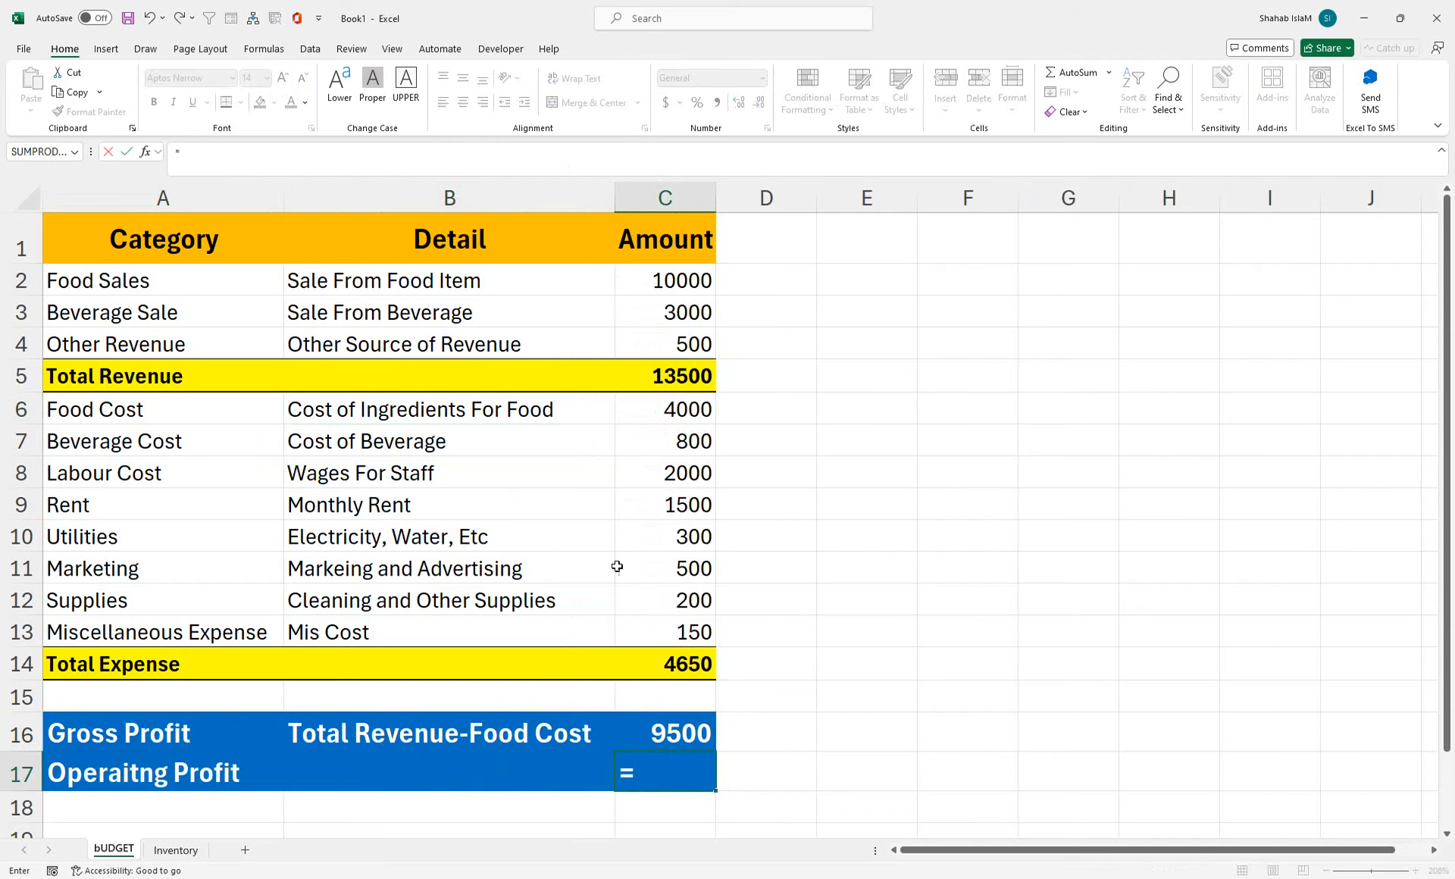
click(691, 729)
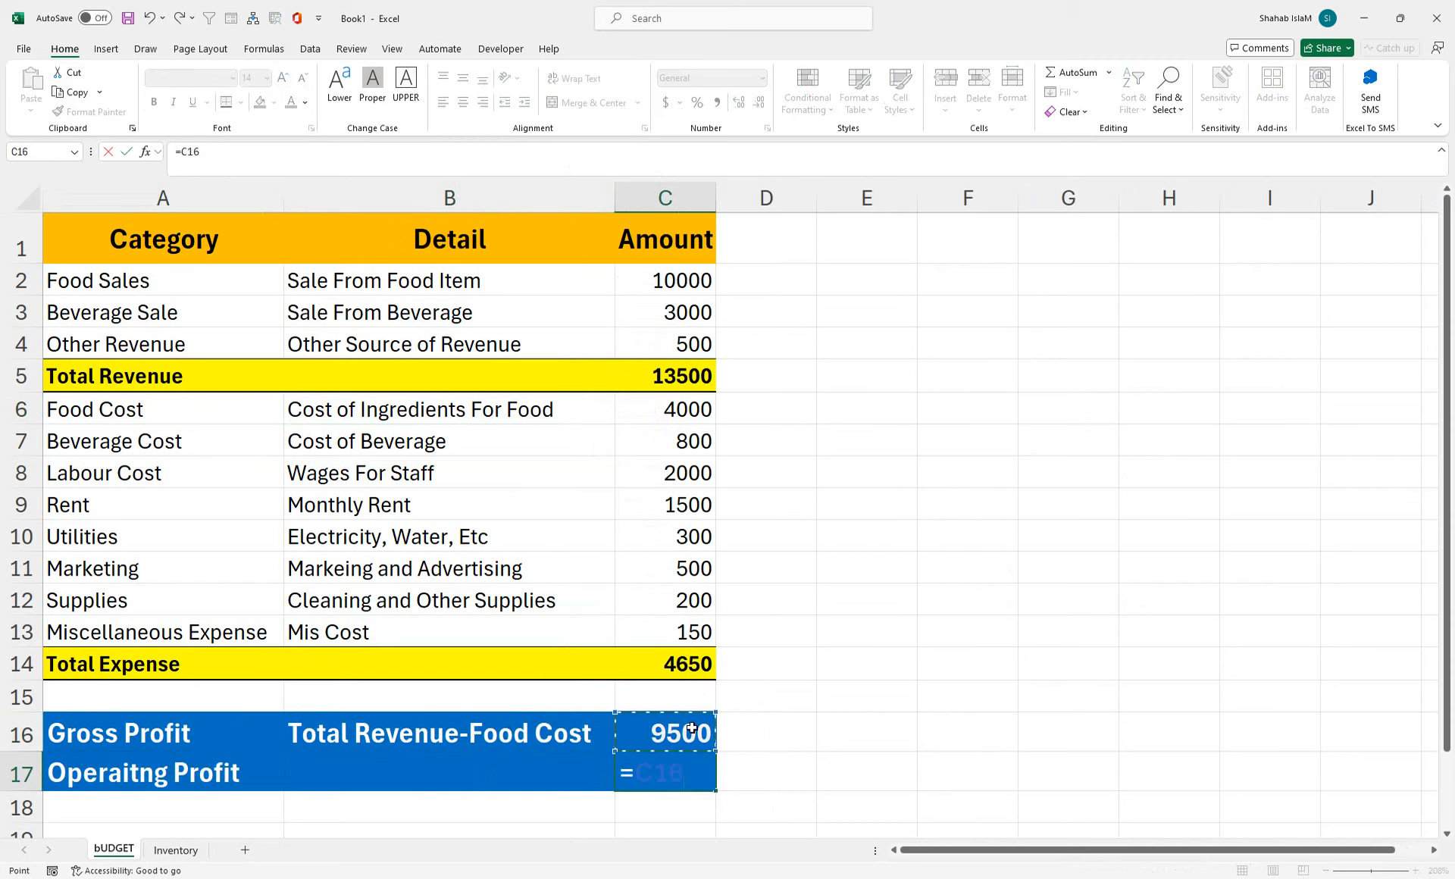
text(-()
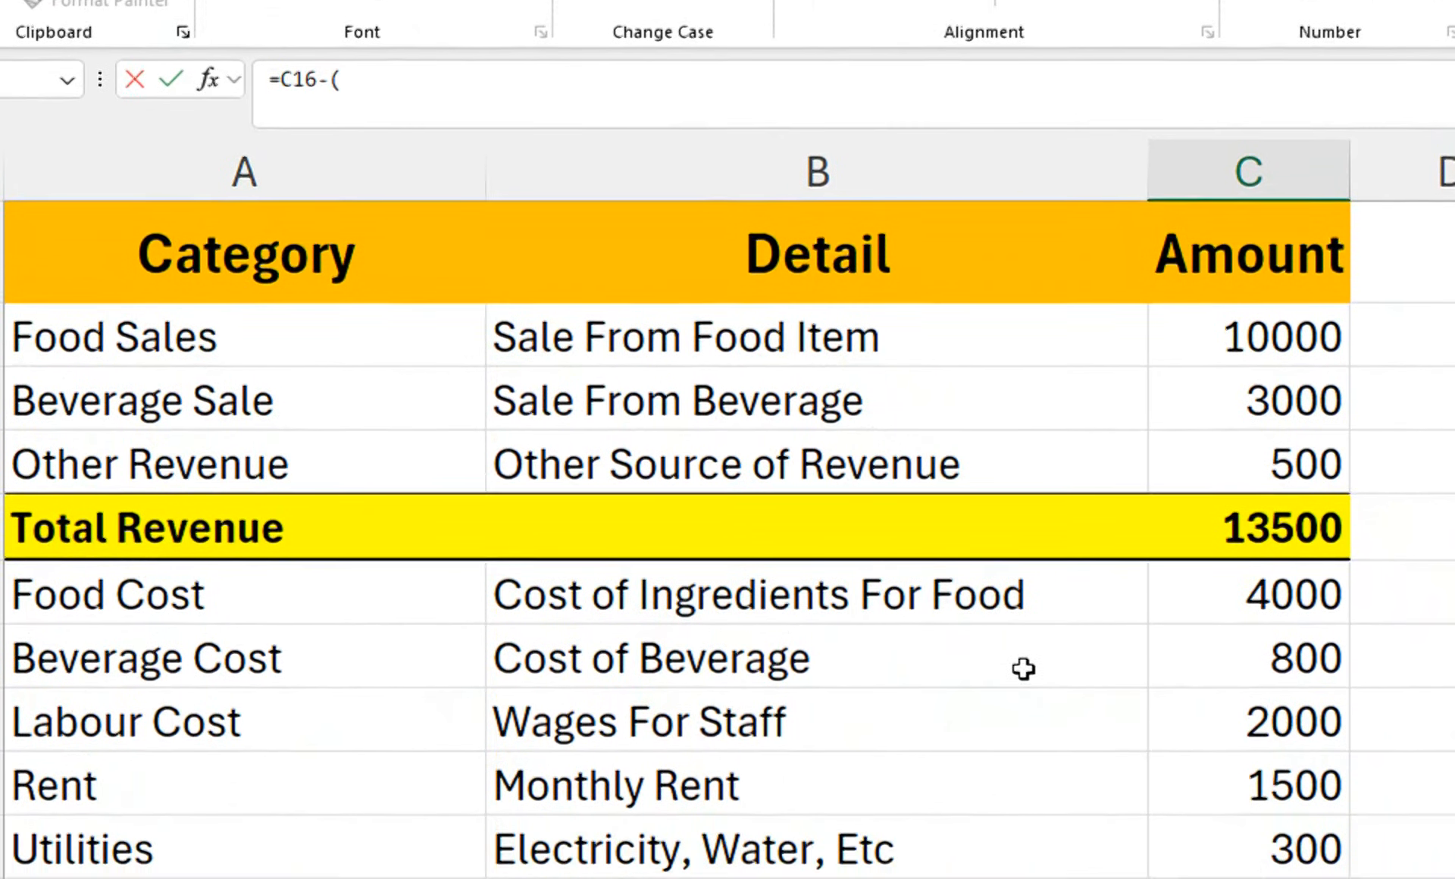
click(1168, 548)
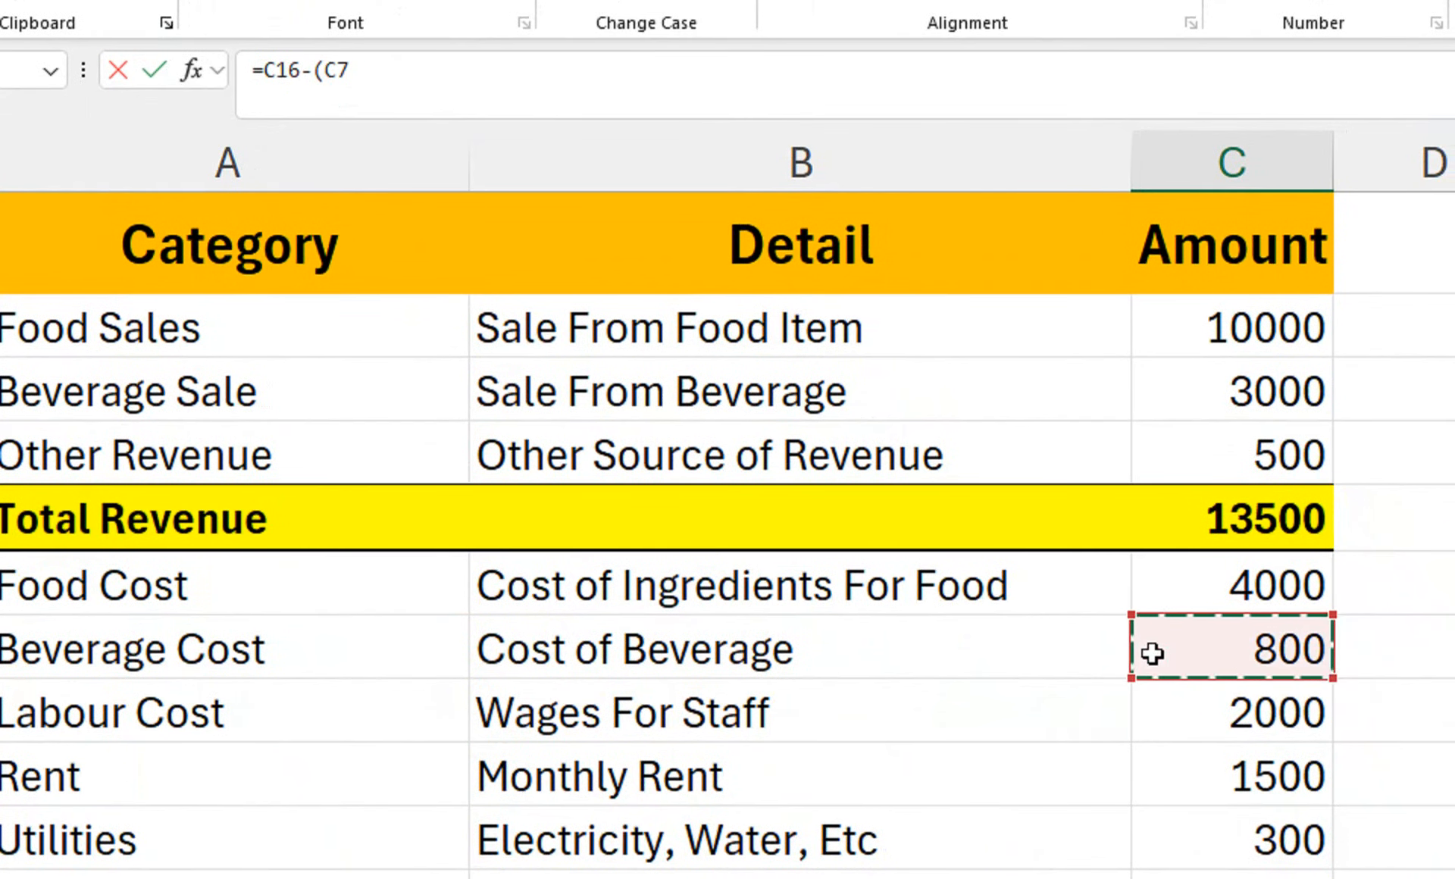
text(+)
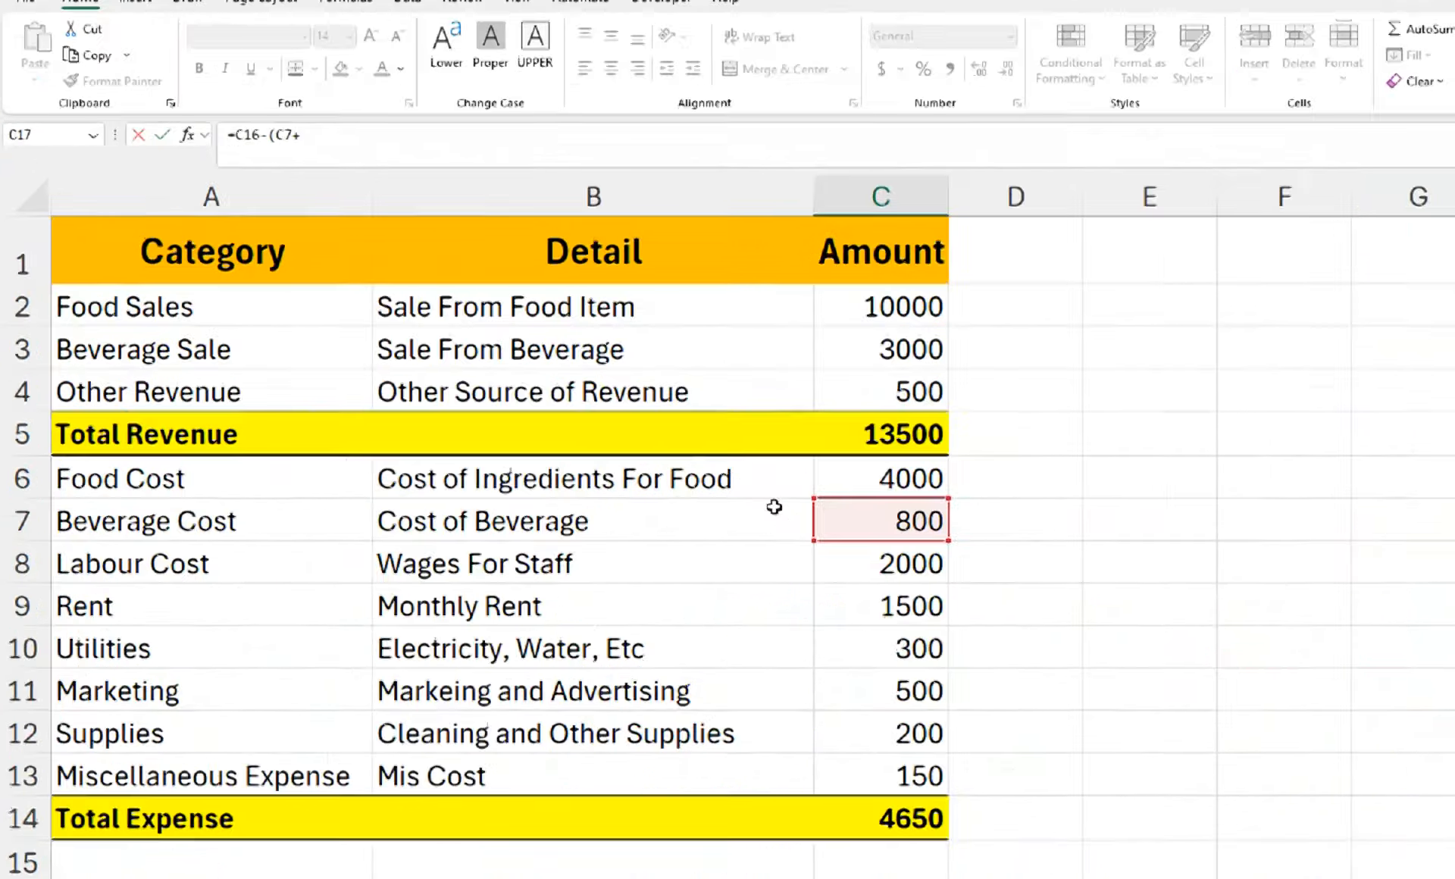
click(1248, 745)
text(+)
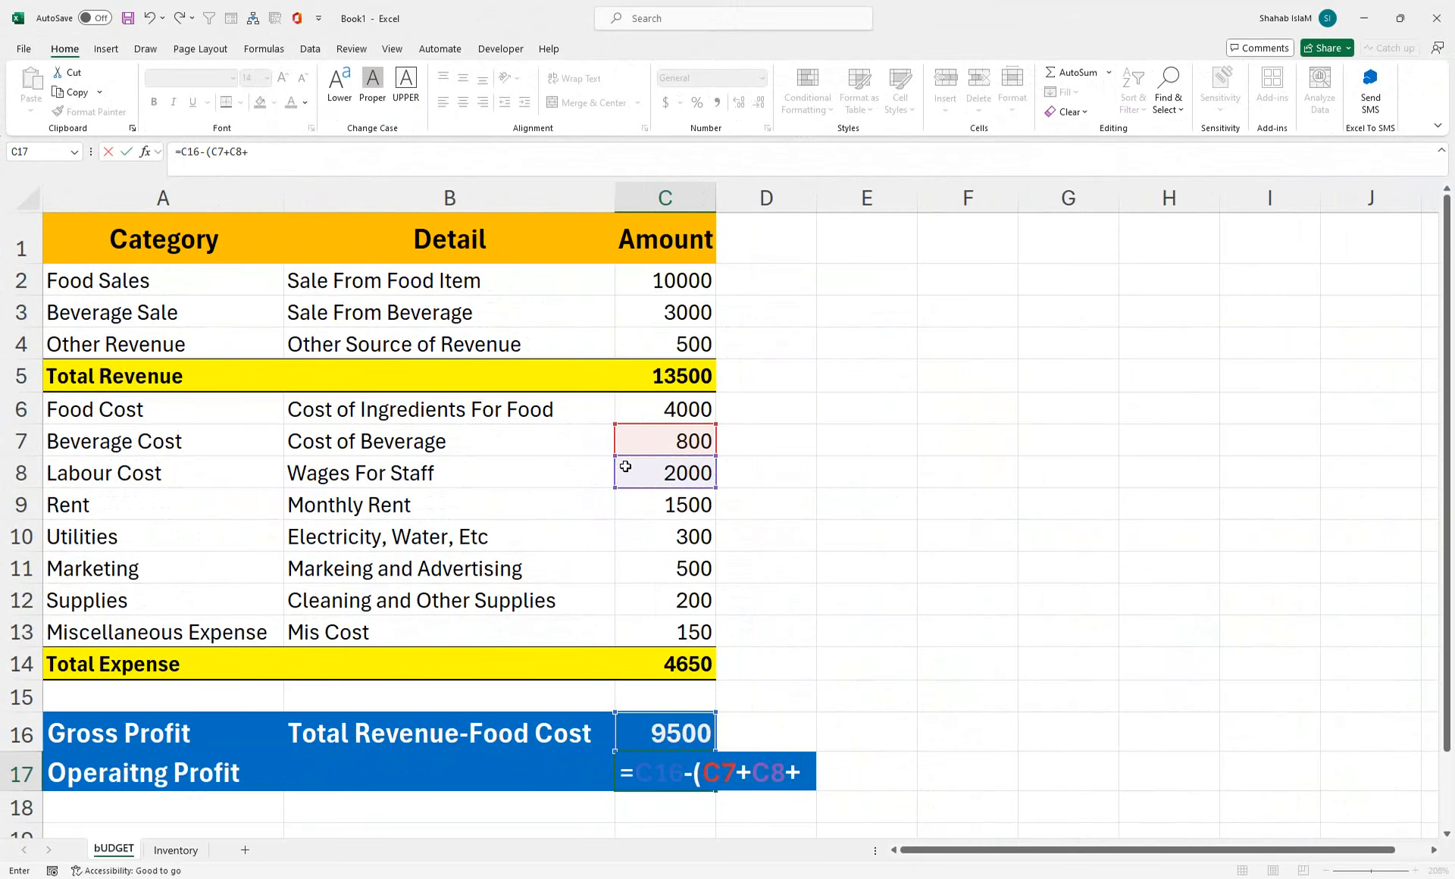
click(665, 507)
text(+)
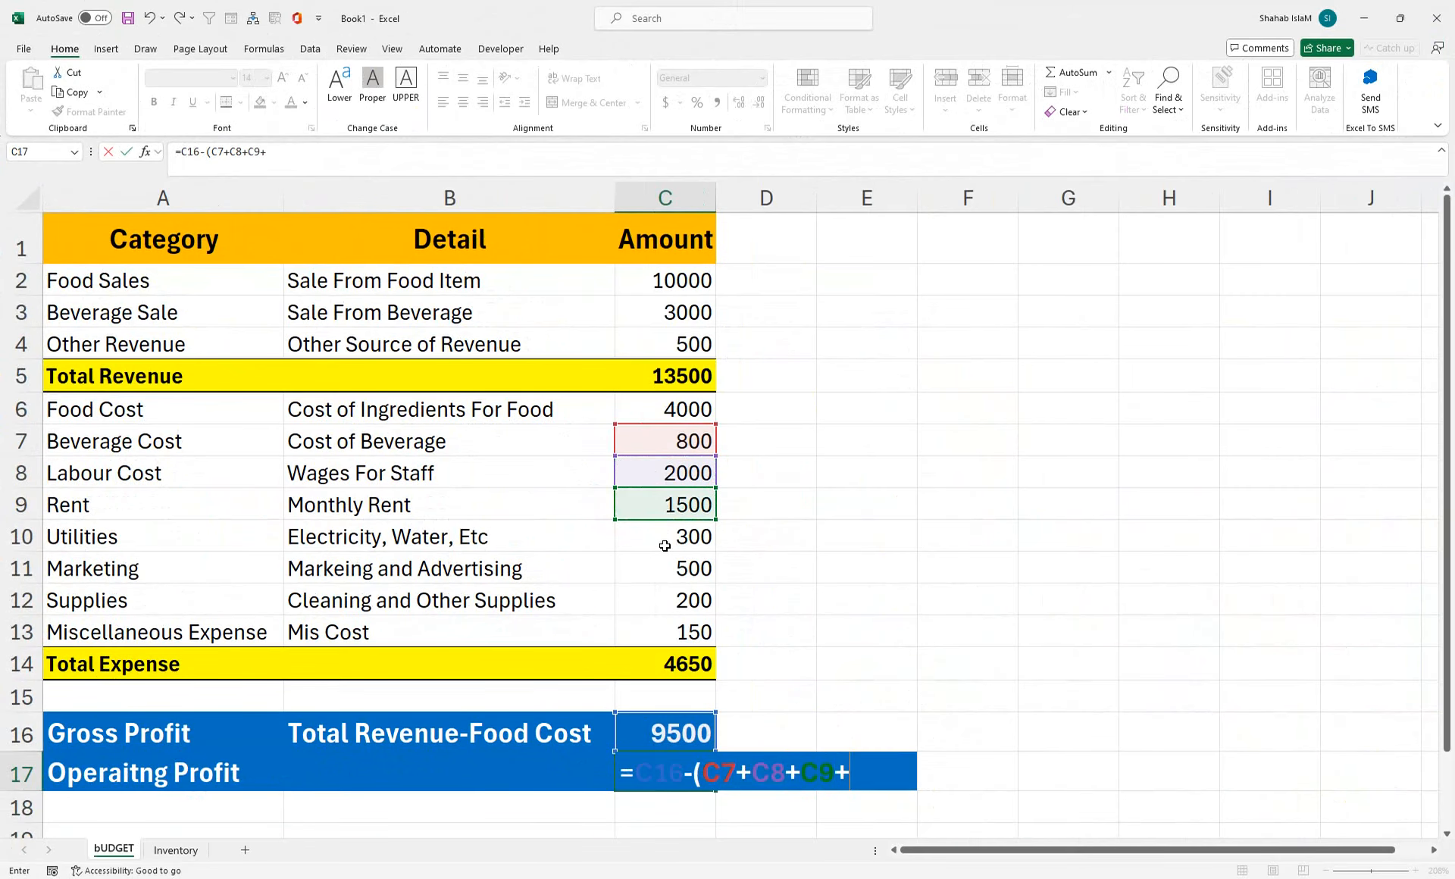
click(664, 544)
text(+)
click(662, 570)
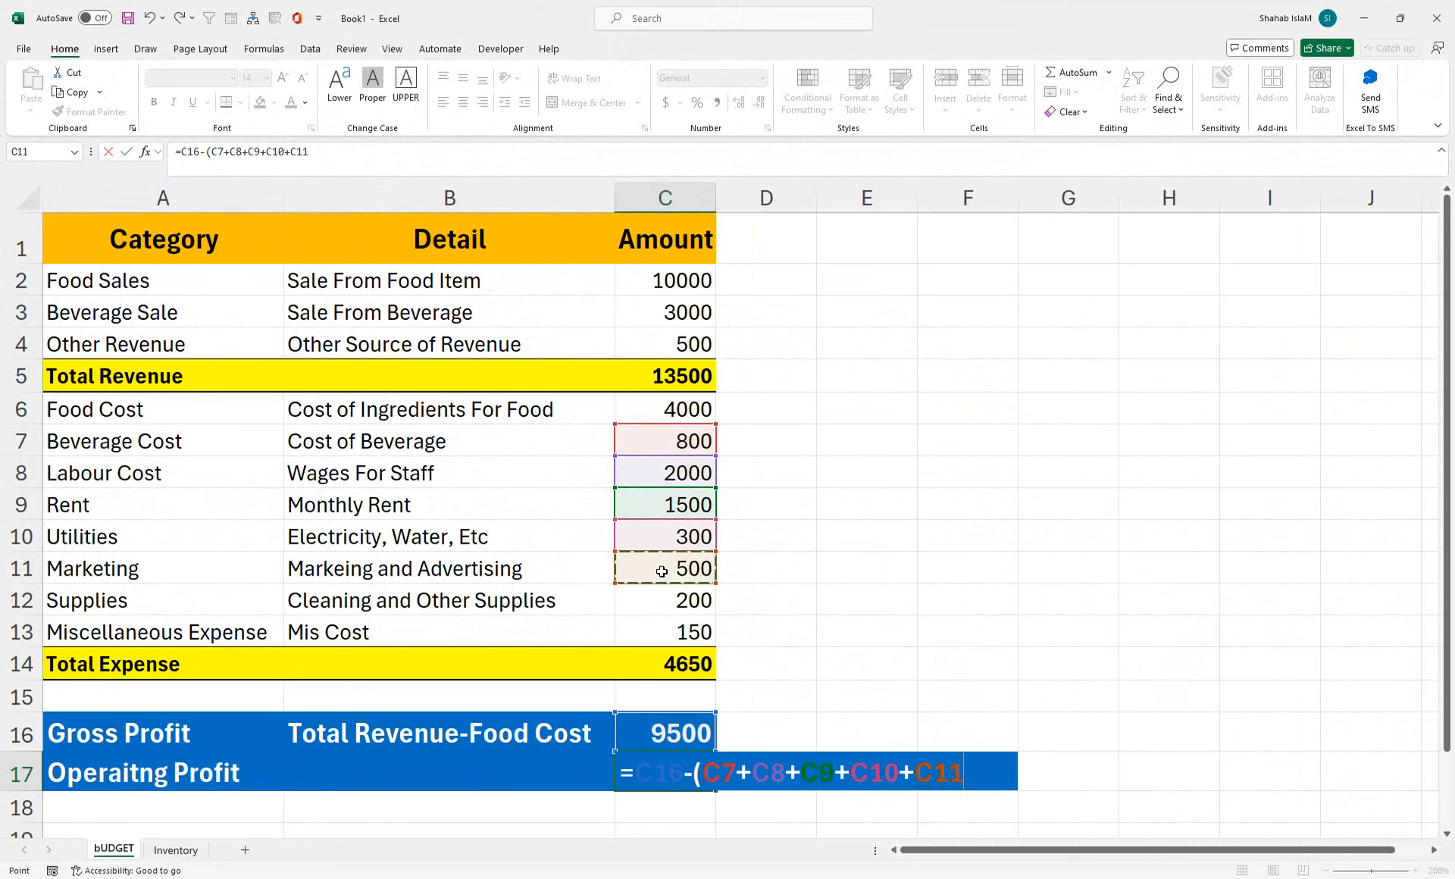
text(+)
click(676, 604)
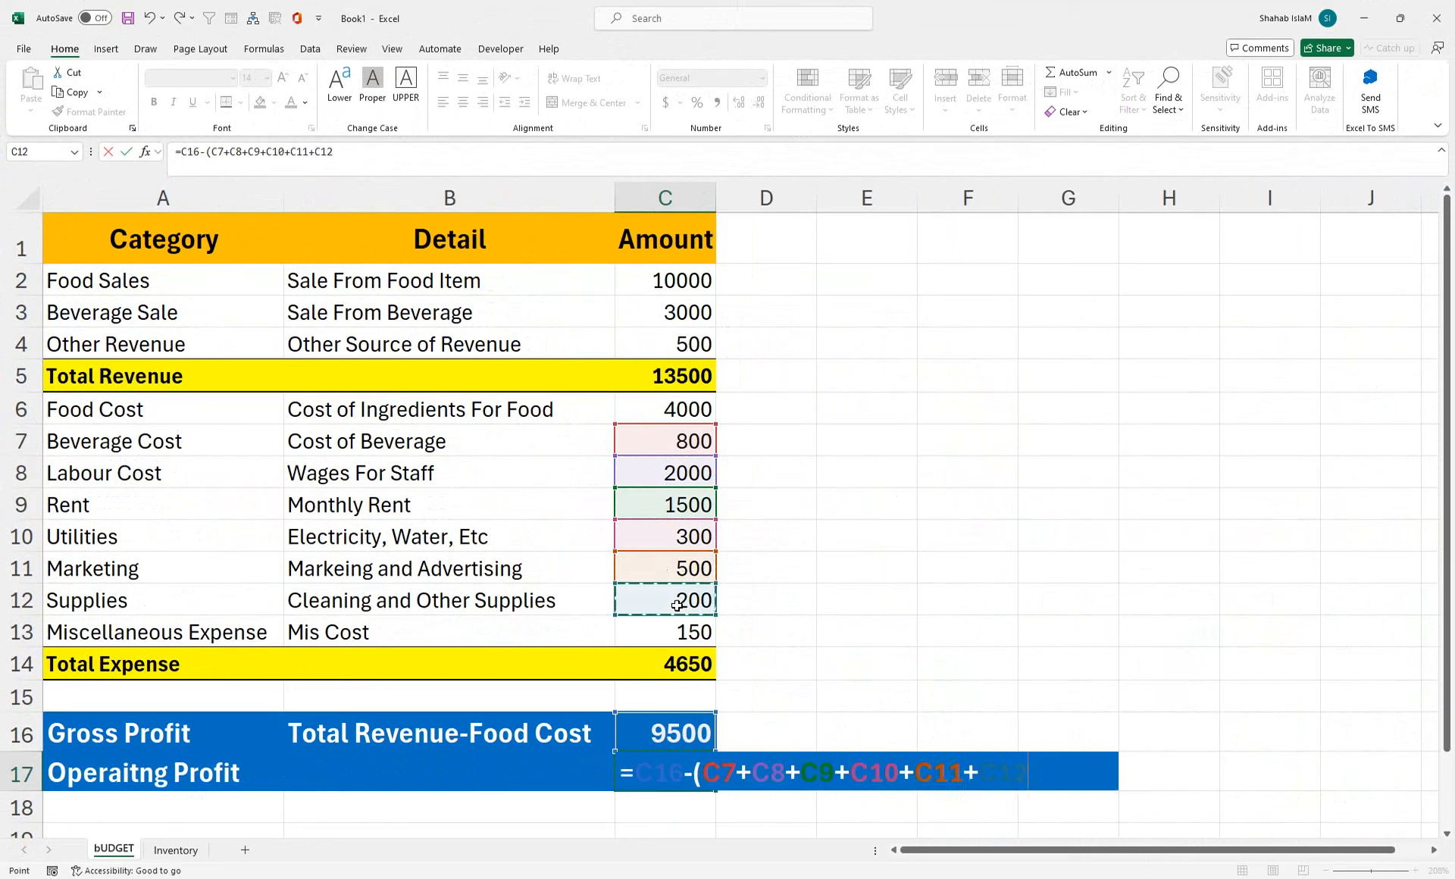
text())
key(Return)
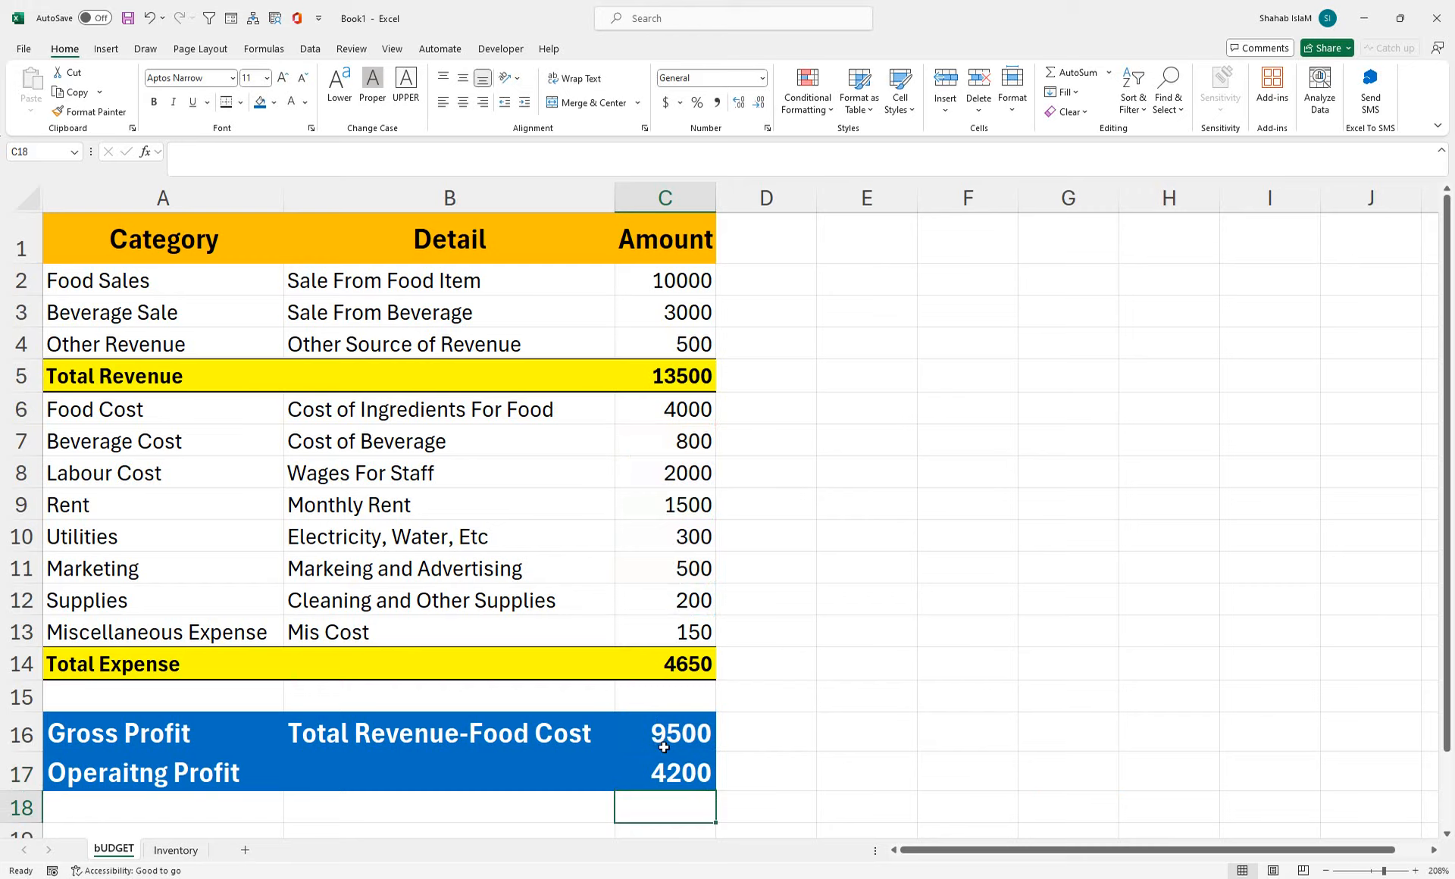
click(664, 773)
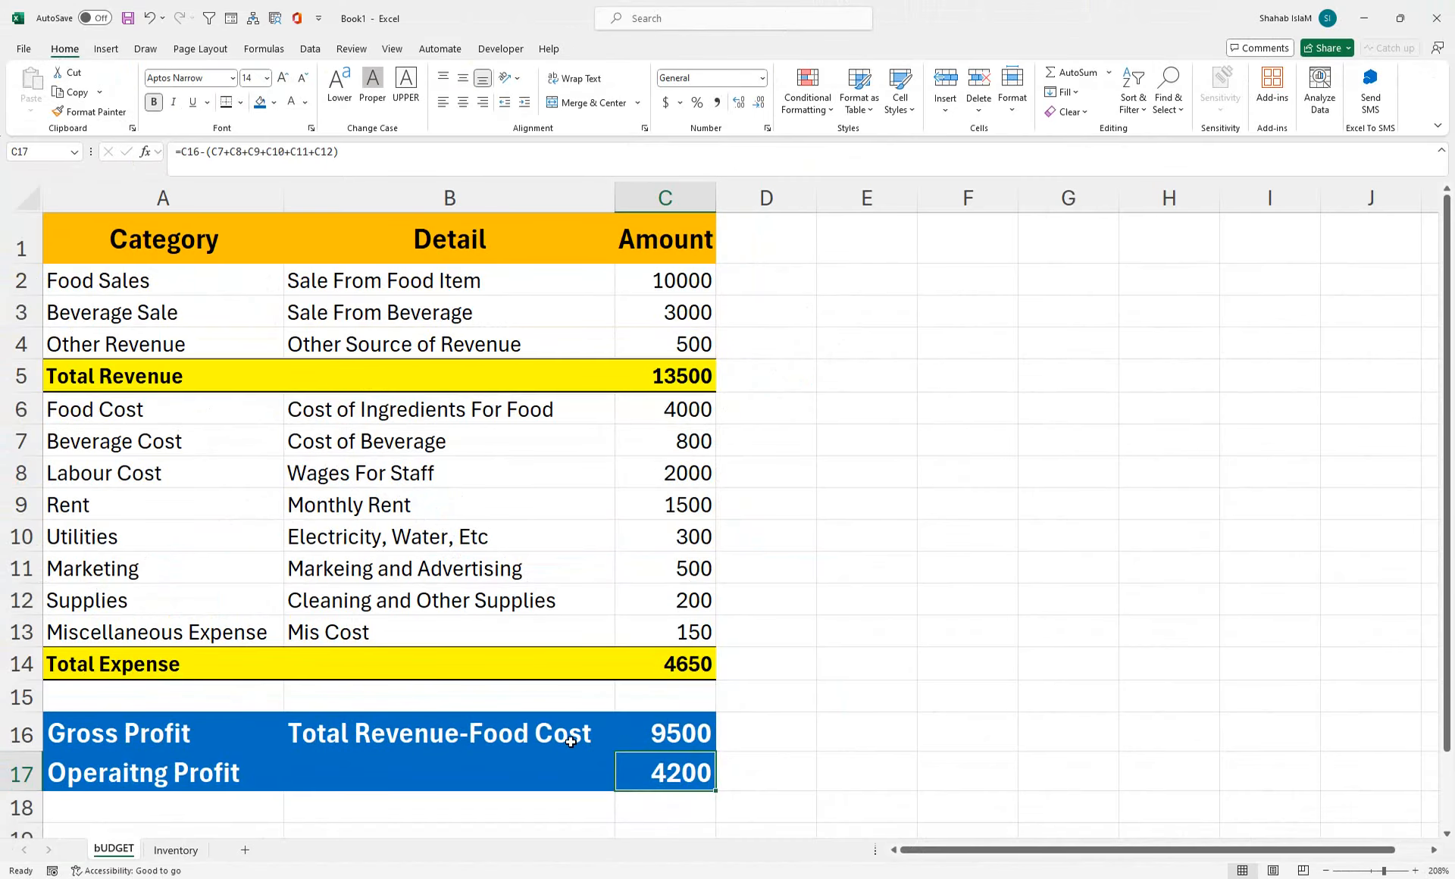
- Replace the operating profit formula in cell C17 with =C16-C14
key(Down)
click(693, 788)
text(=)
click(670, 731)
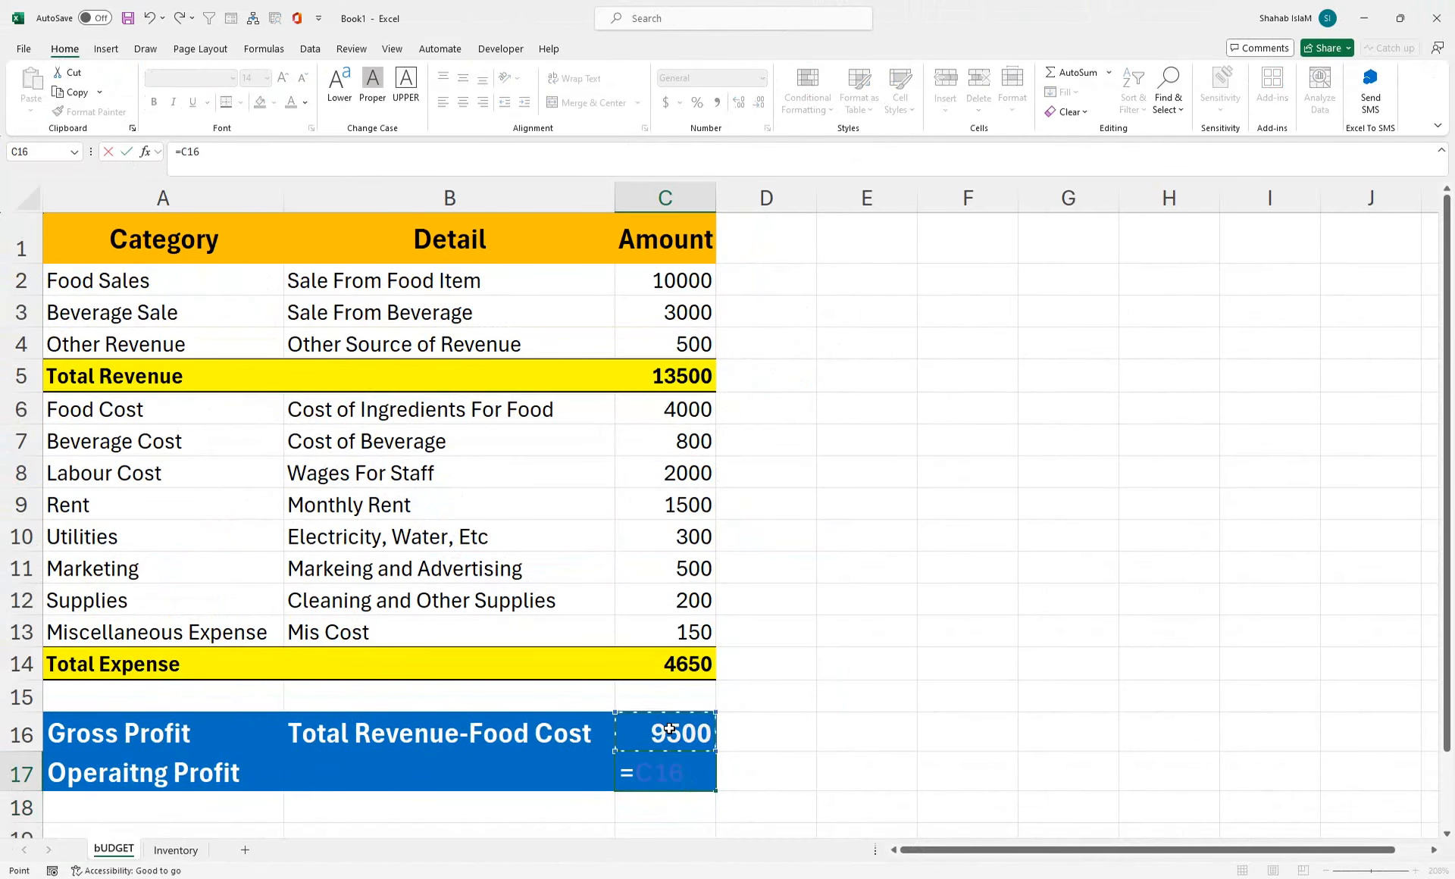
text(-)
click(635, 673)
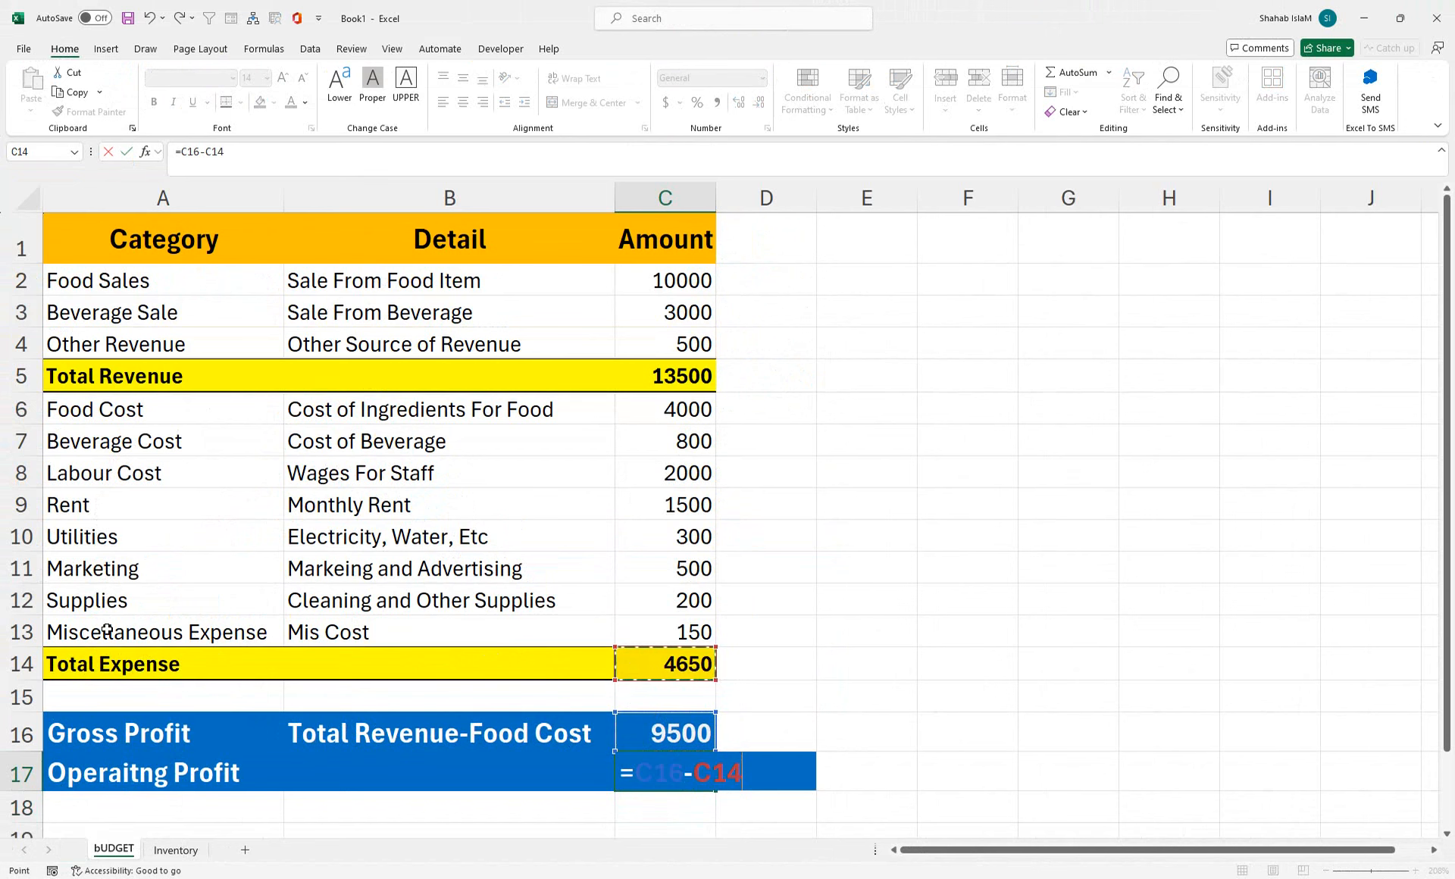
key(Return)
click(694, 777)
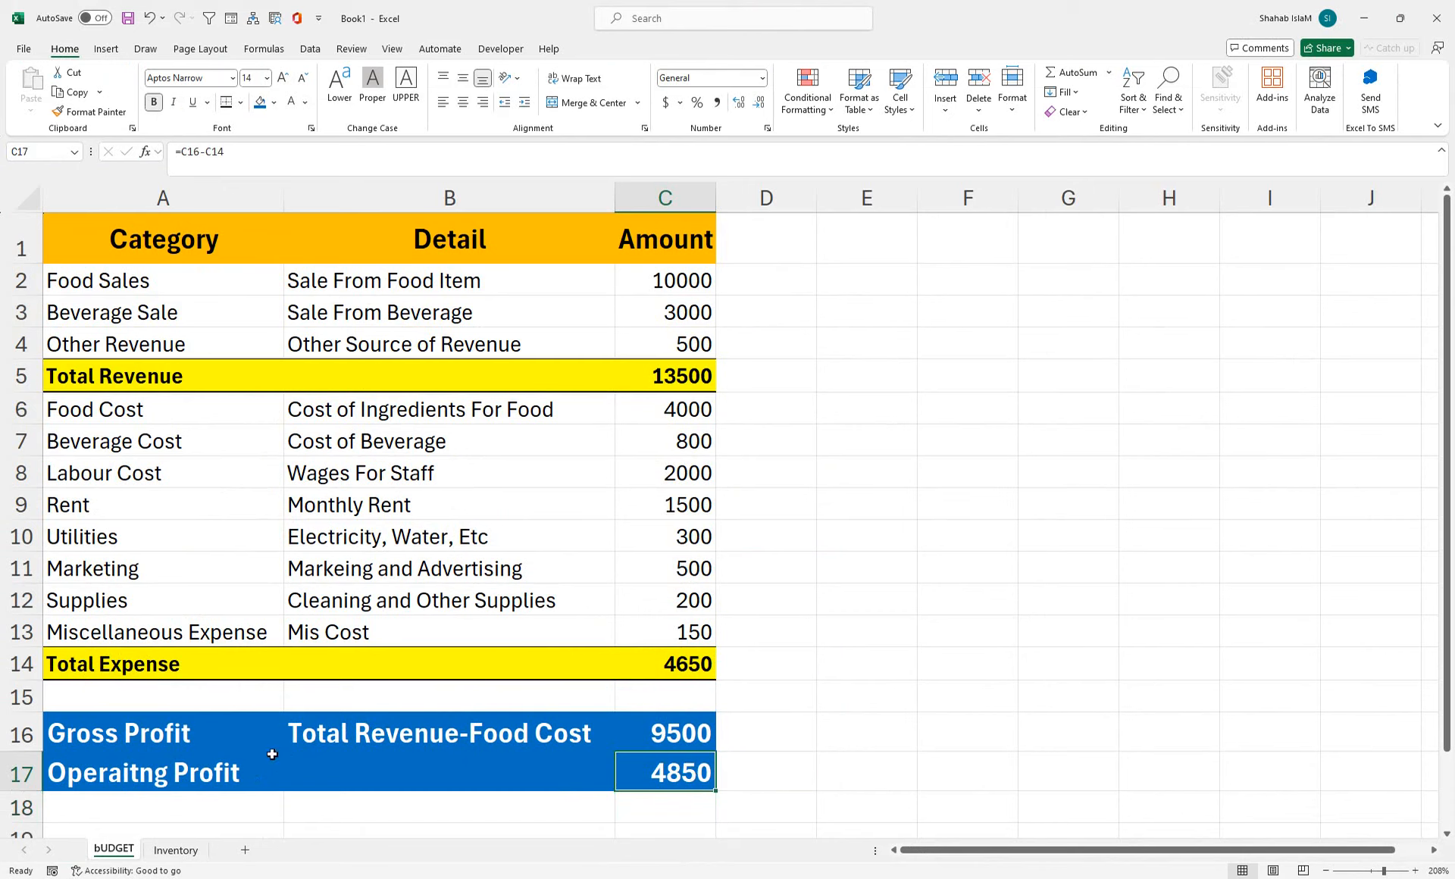
- On the Inventory sheet, enter the headers Category in cell A1 and Item Name in cell B1
click(168, 850)
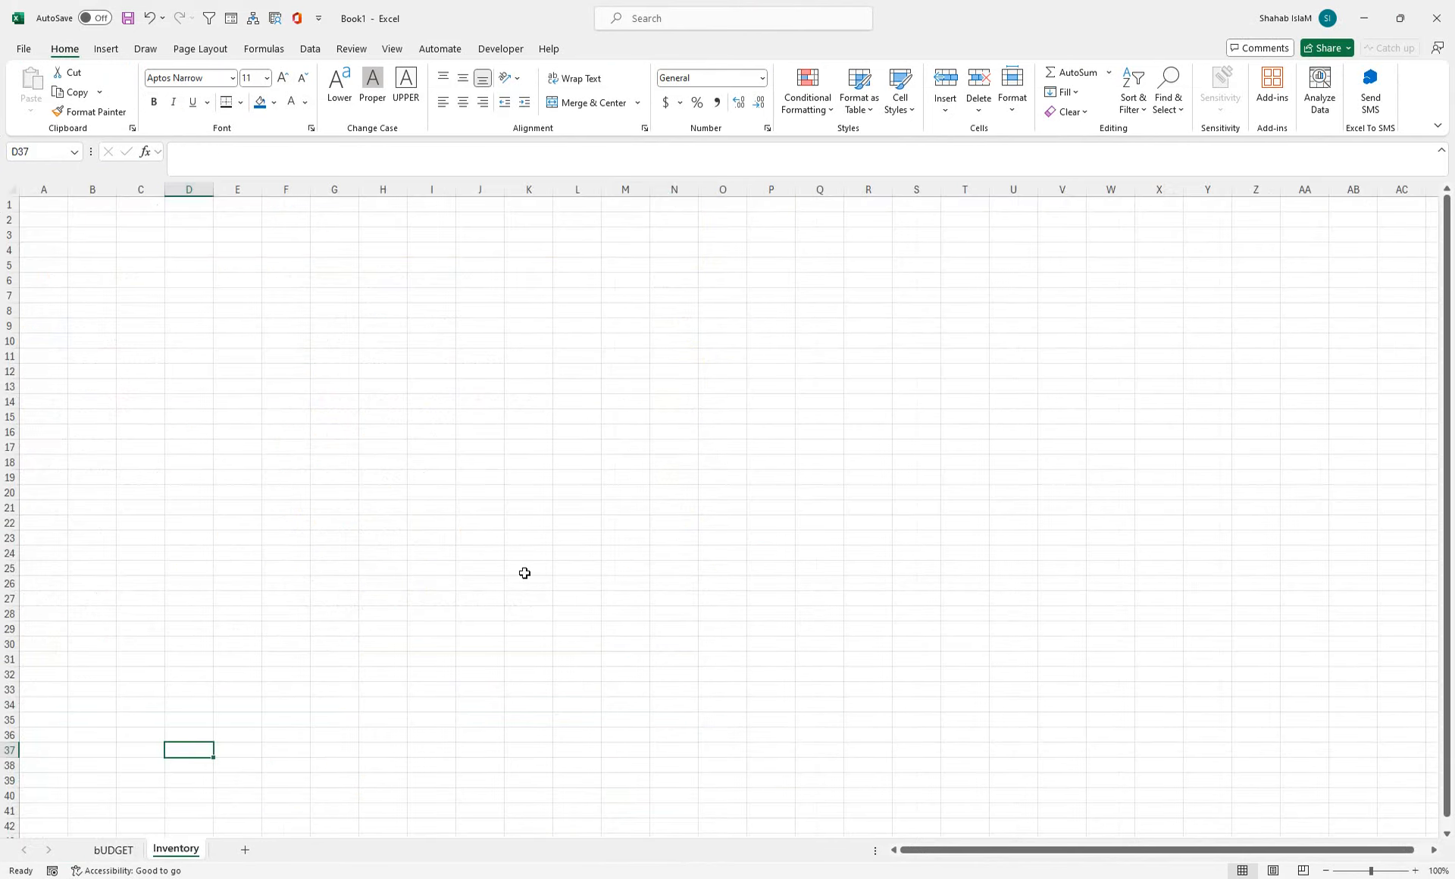
drag(1395, 871, 1400, 871)
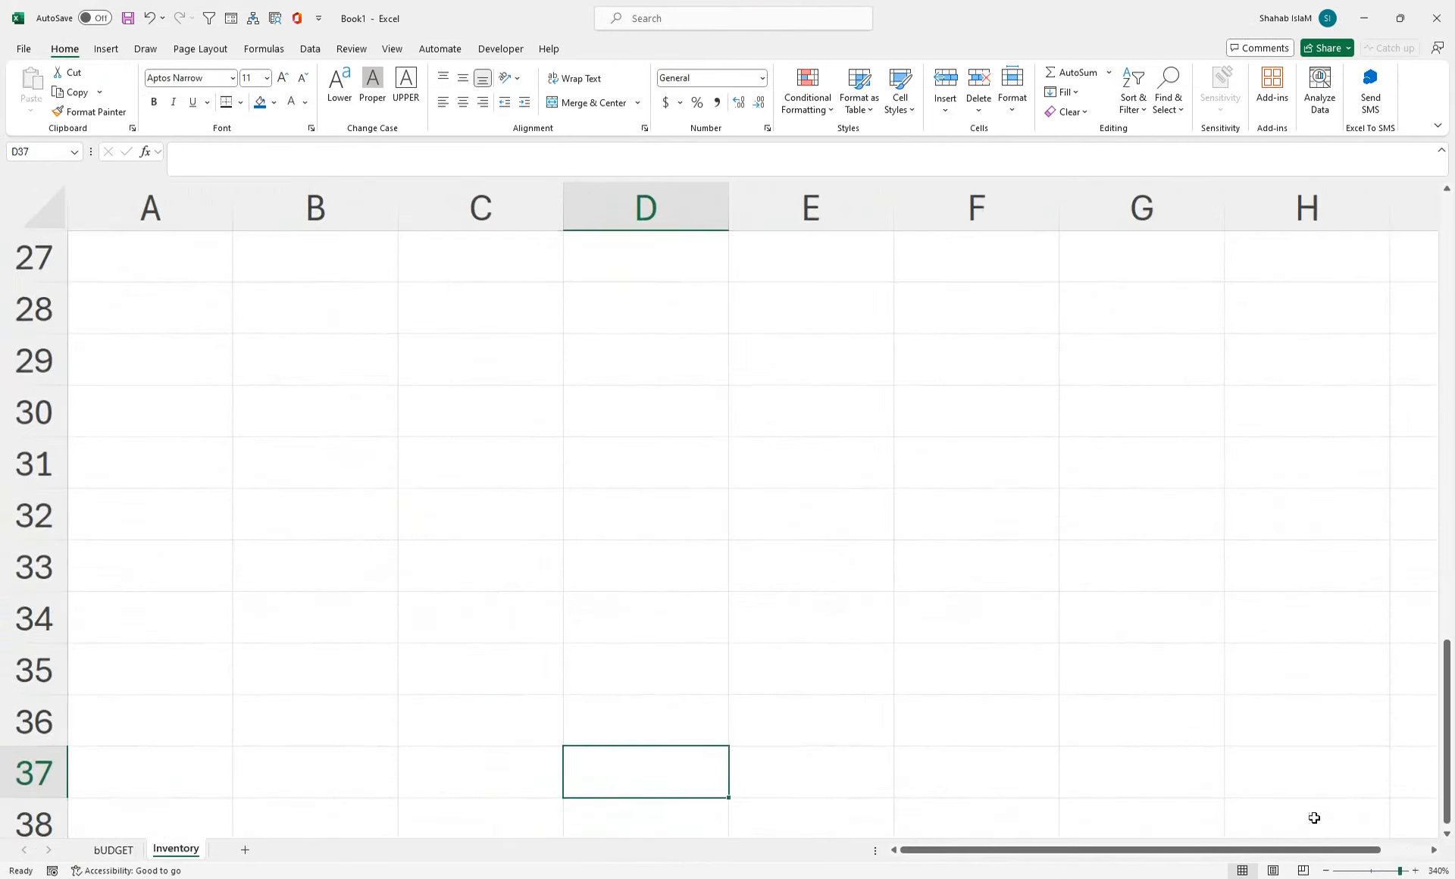
drag(484, 464, 3, 2)
click(97, 249)
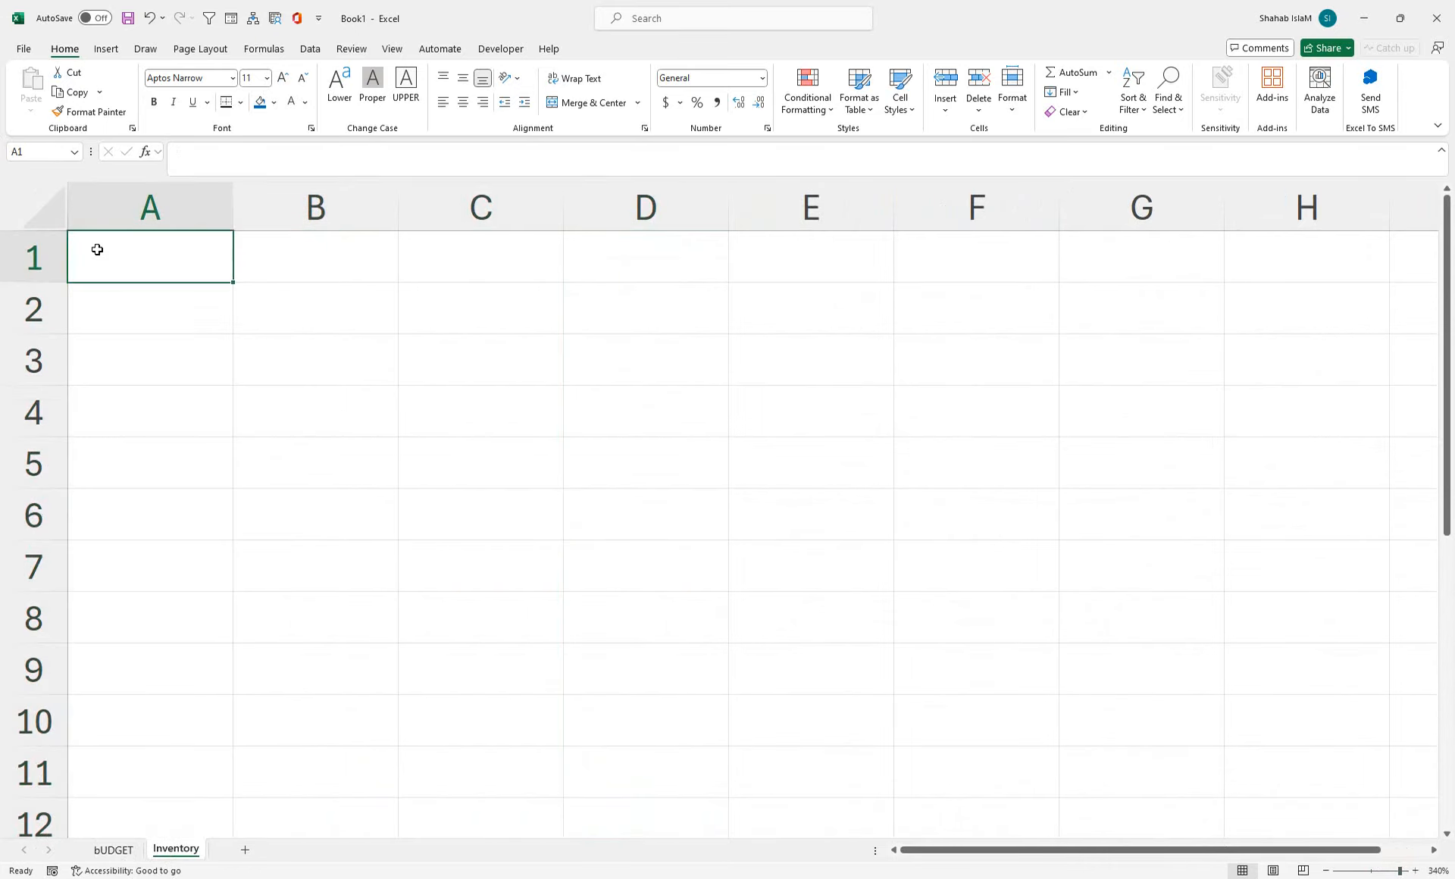
text(Cat)
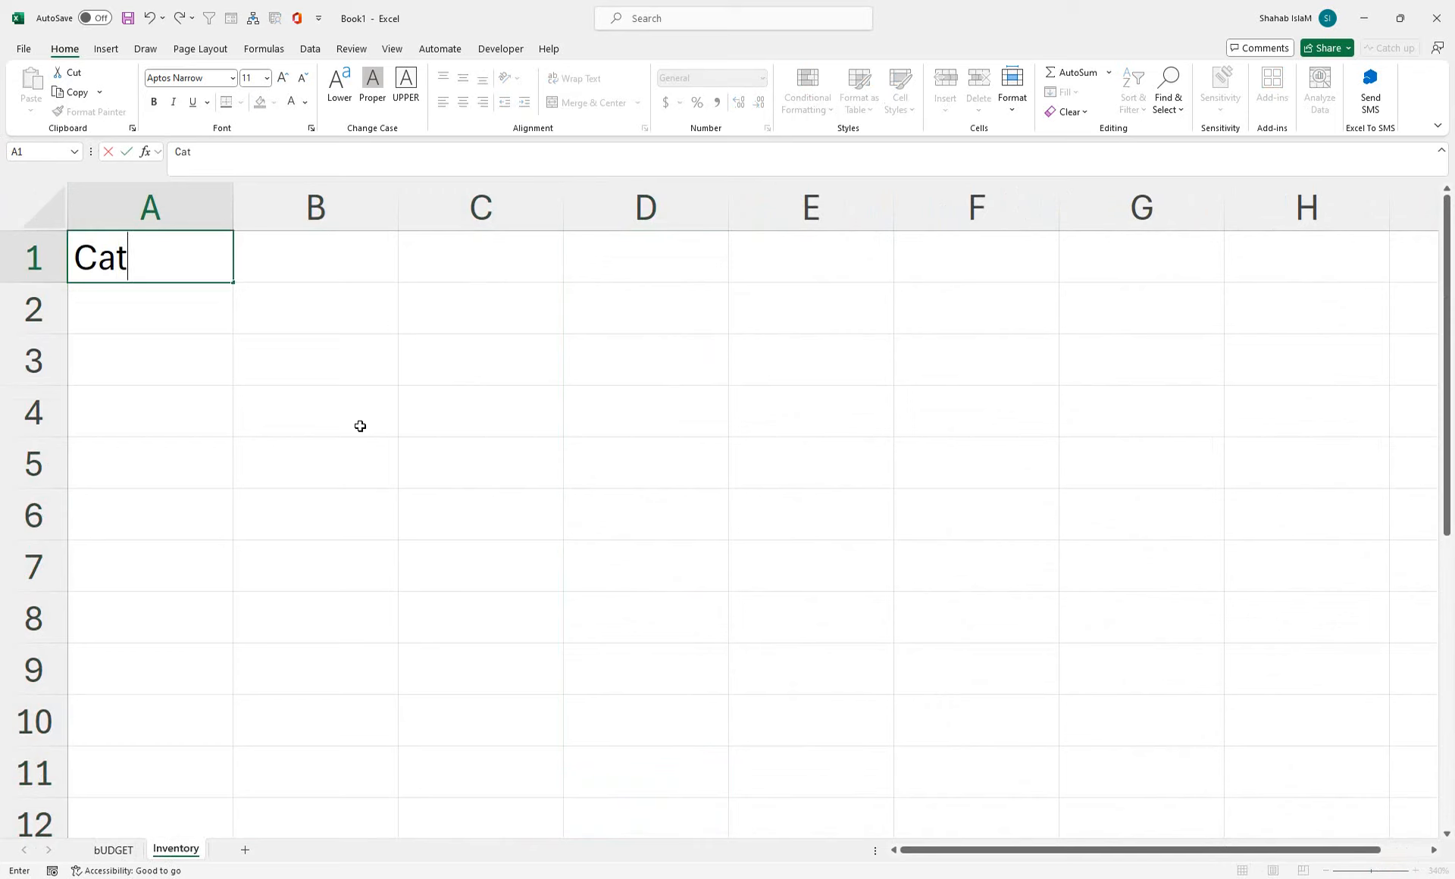
text(egory)
key(Tab)
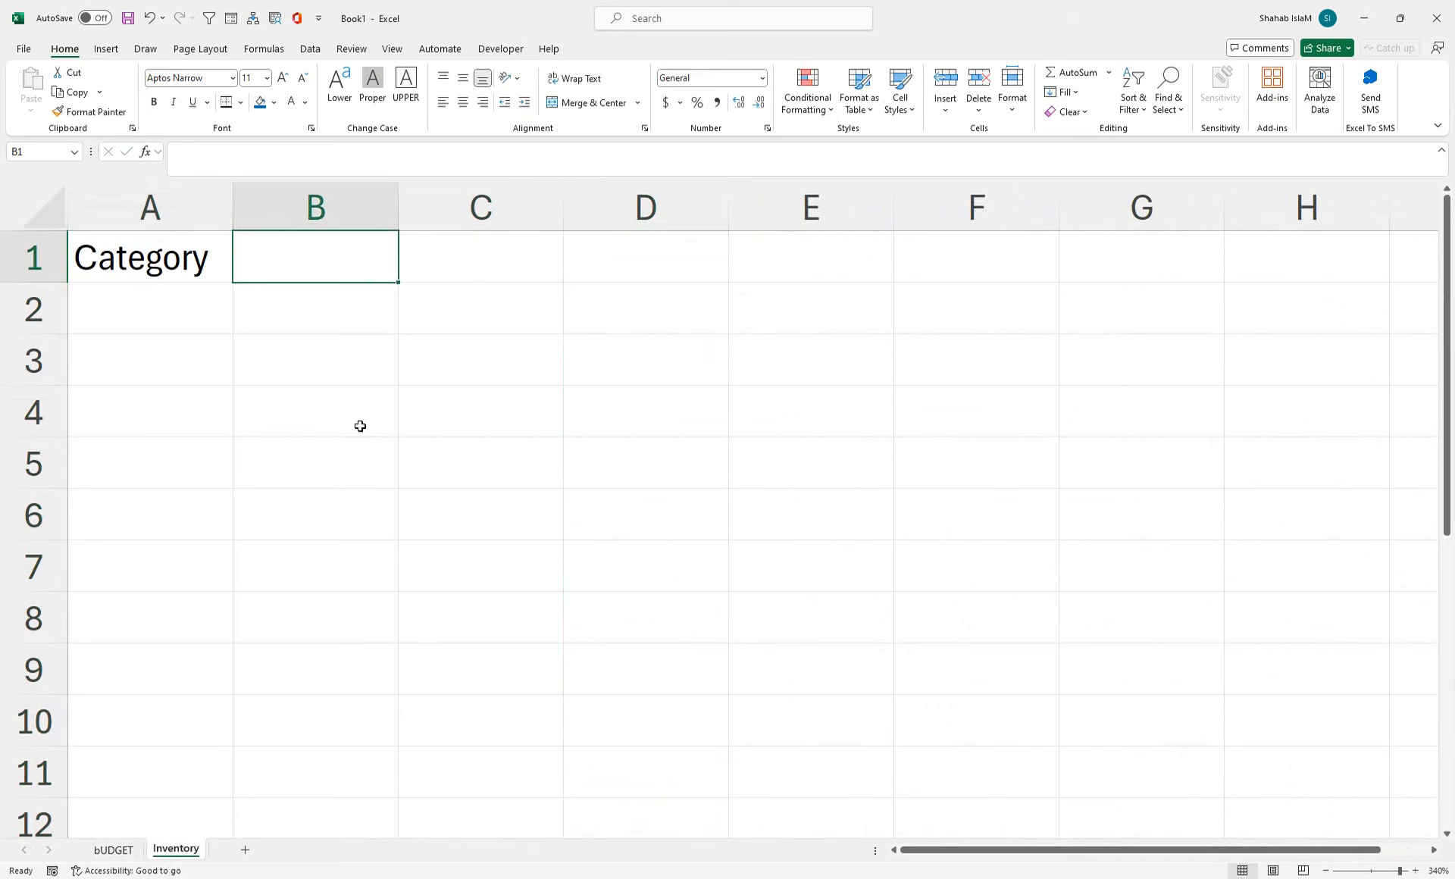
text(Item Name)
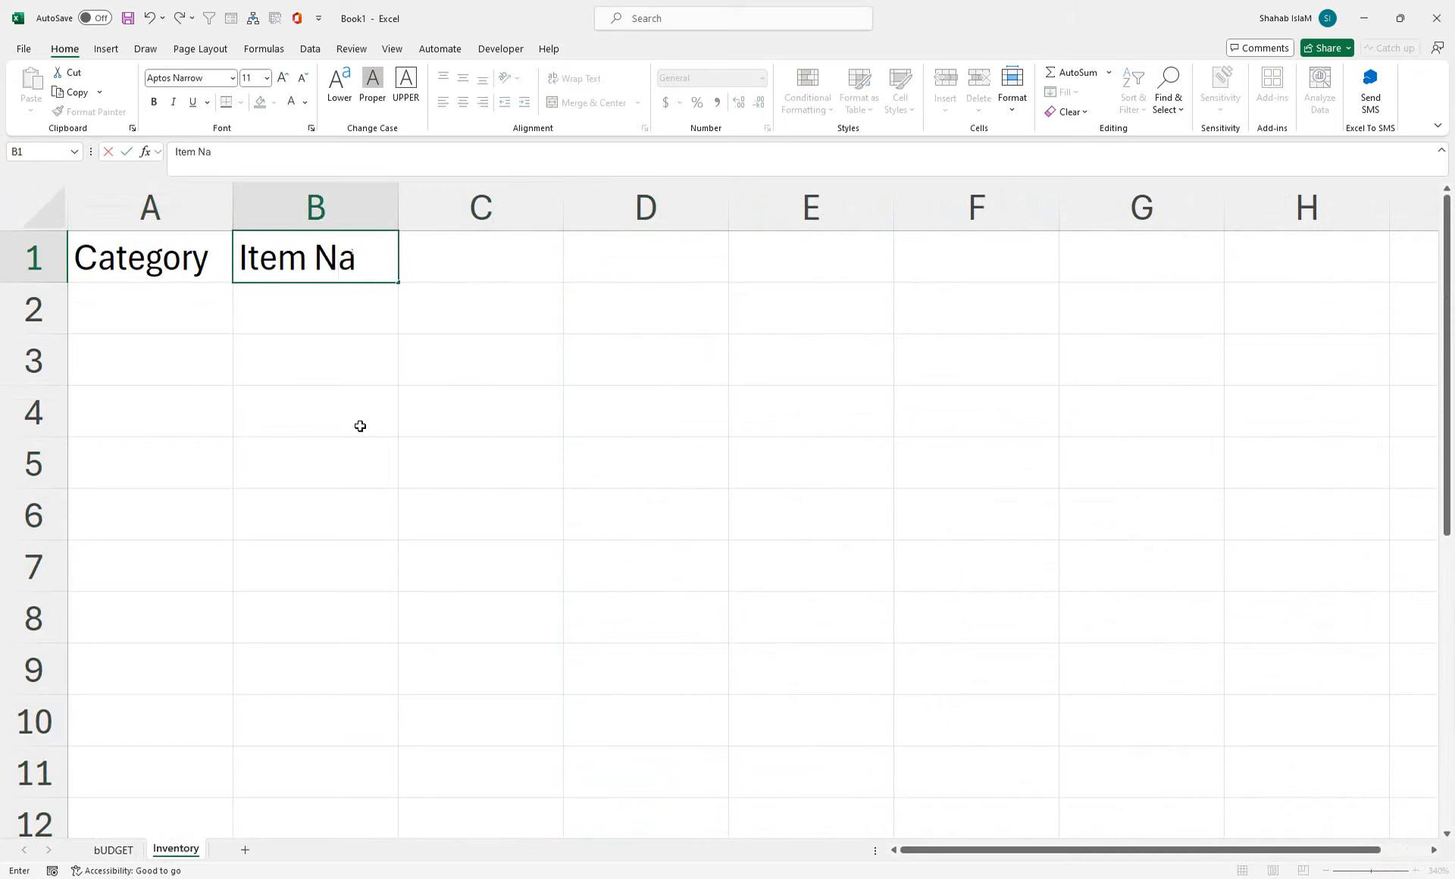
key(Tab)
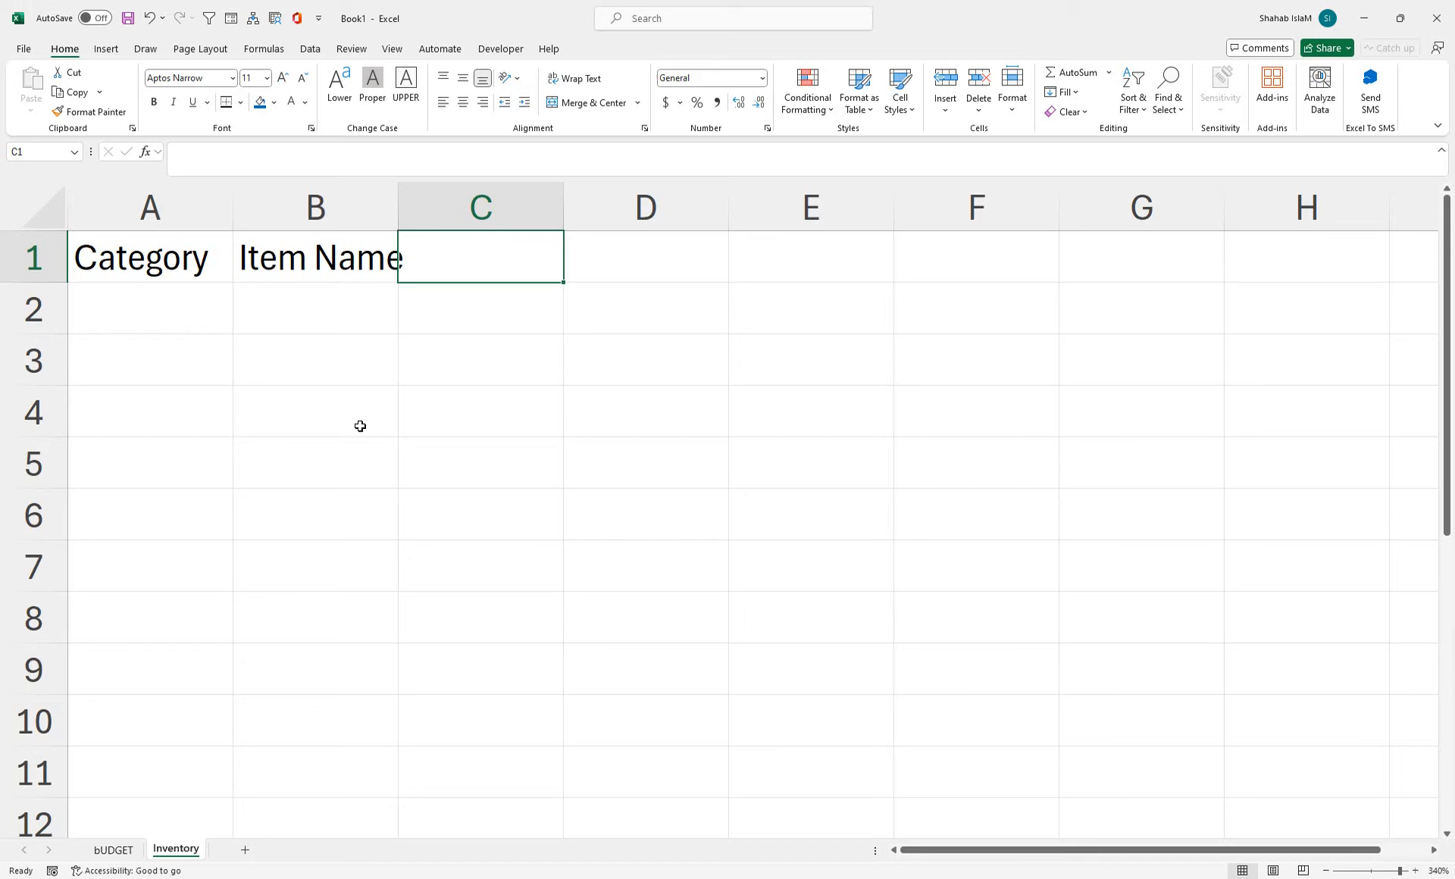
- Enter the header unit Cost in cell C1 of the Inventory sheet
text(In)
key(BackSpace)
key(BackSpace)
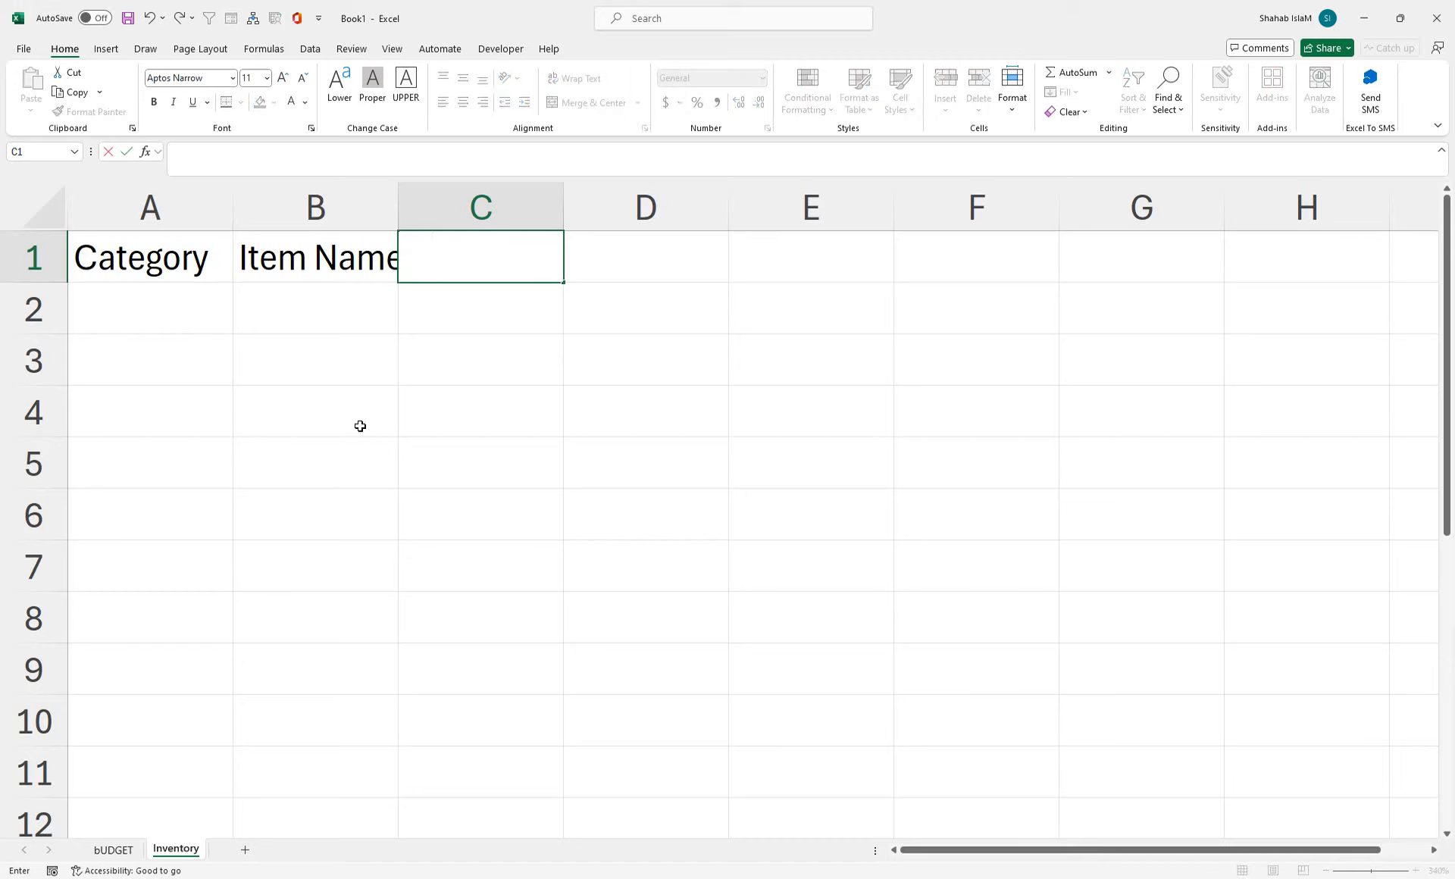
text(unit Cos)
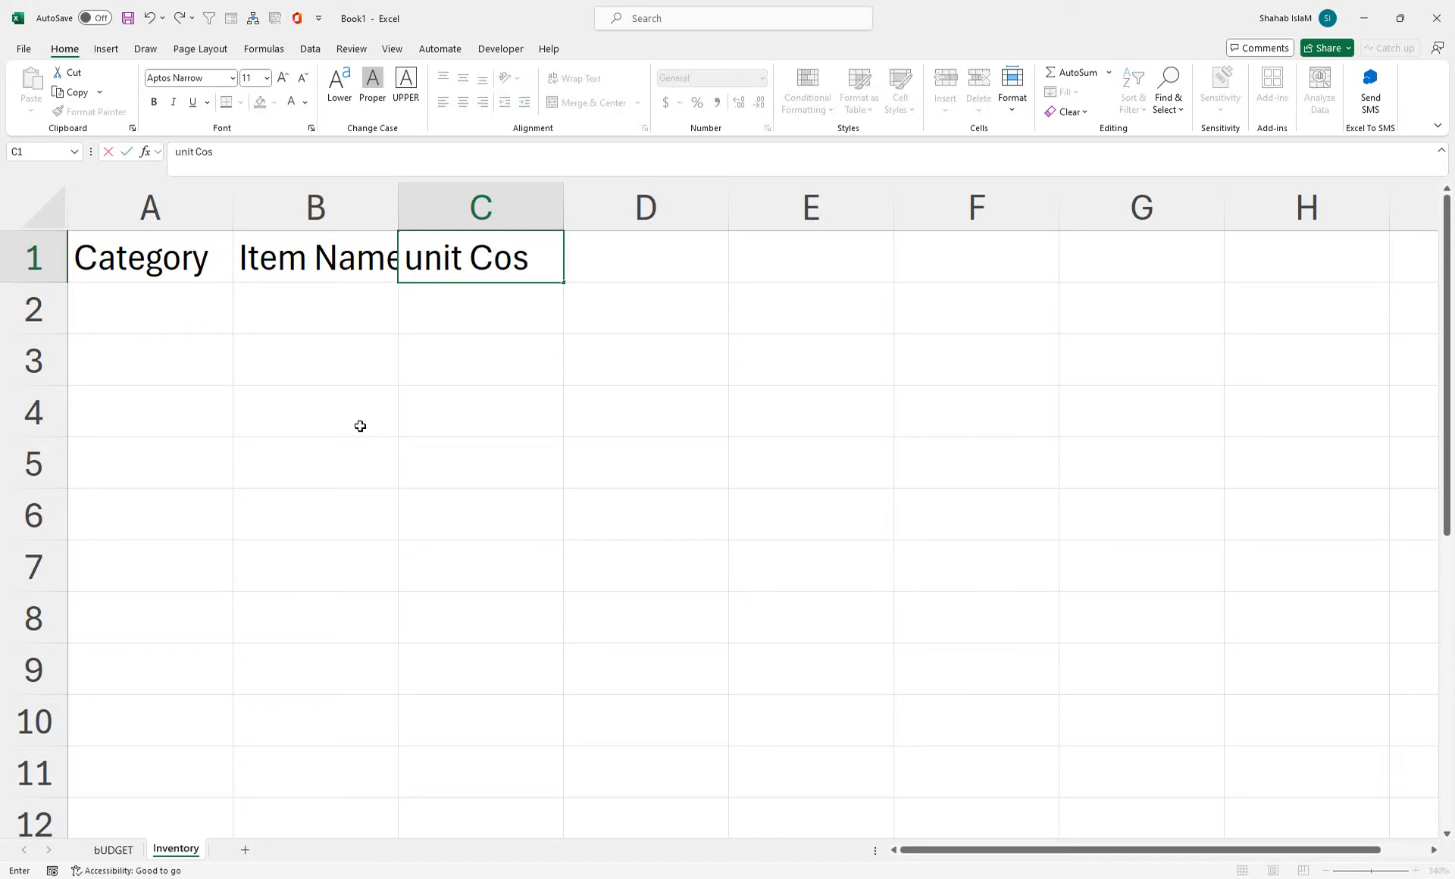
text(r)
key(BackSpace)
text(t)
key(Tab)
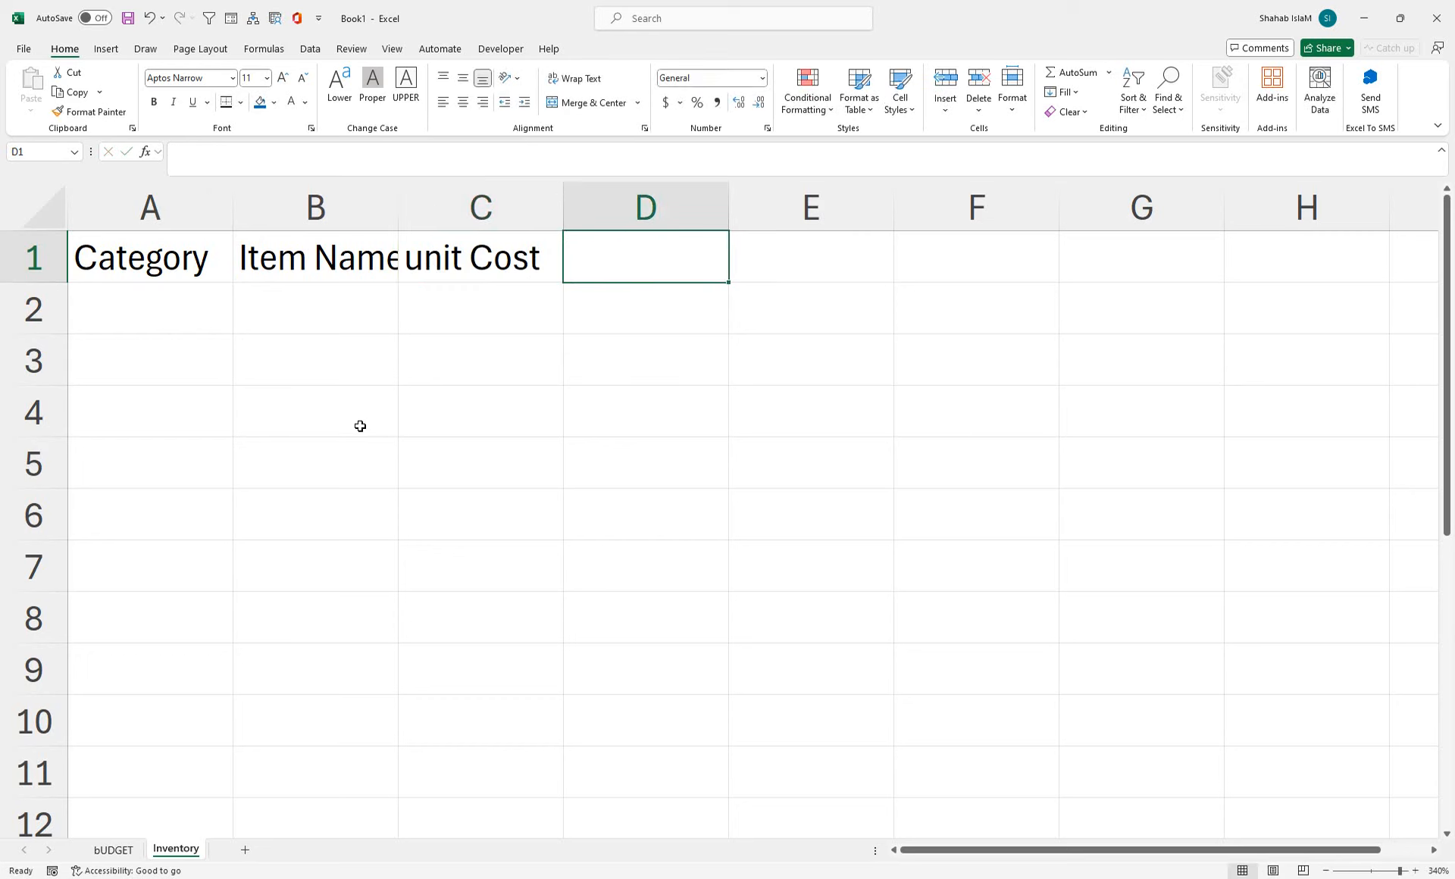
- Enter the headers Initial Stock, Purchases and Usage in cells D1 to F1
text(Initial)
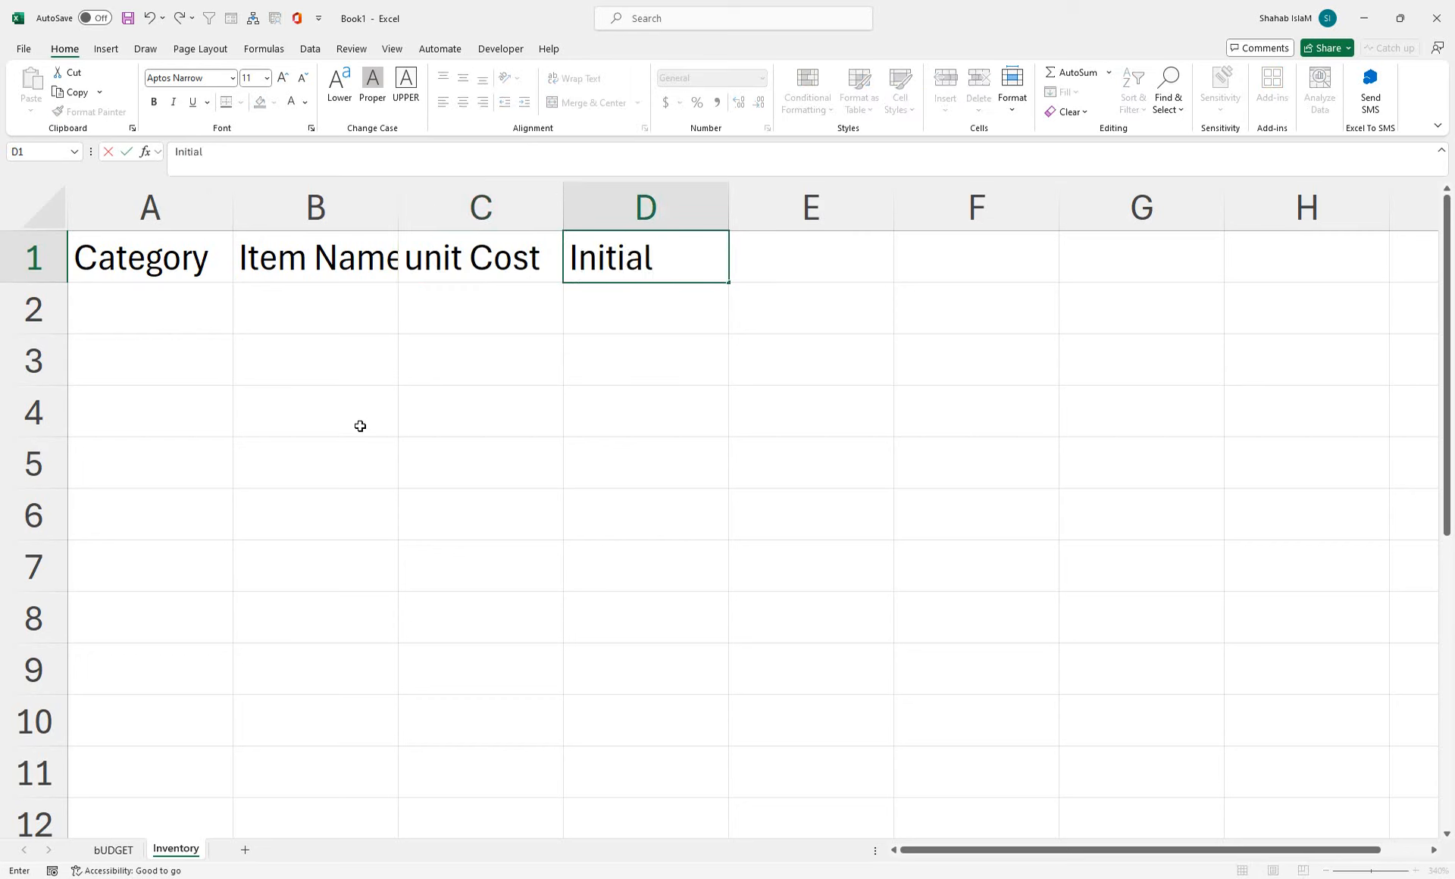
text( Stock)
key(Tab)
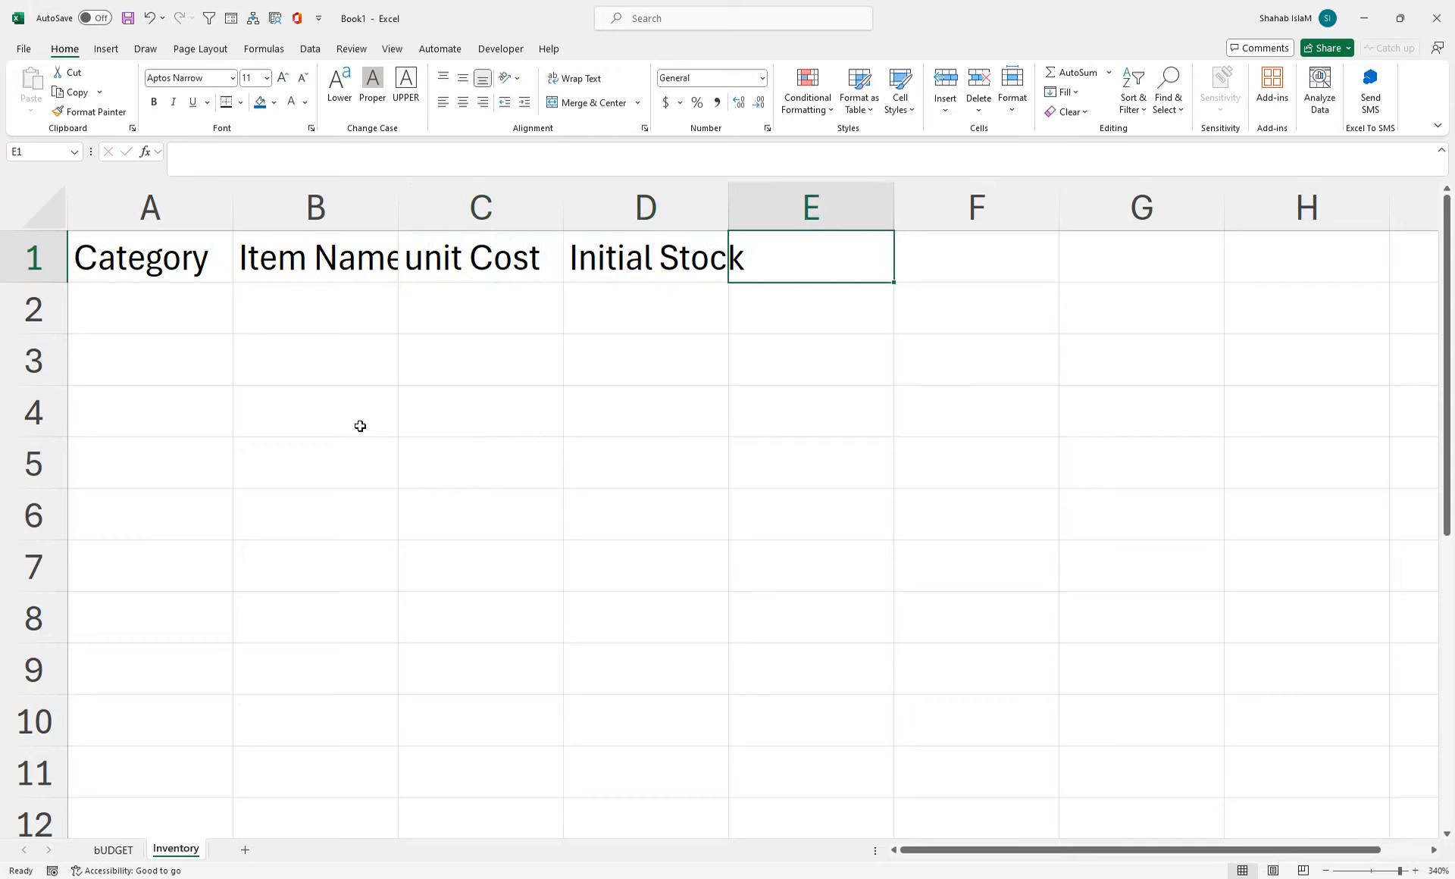
text(Pu)
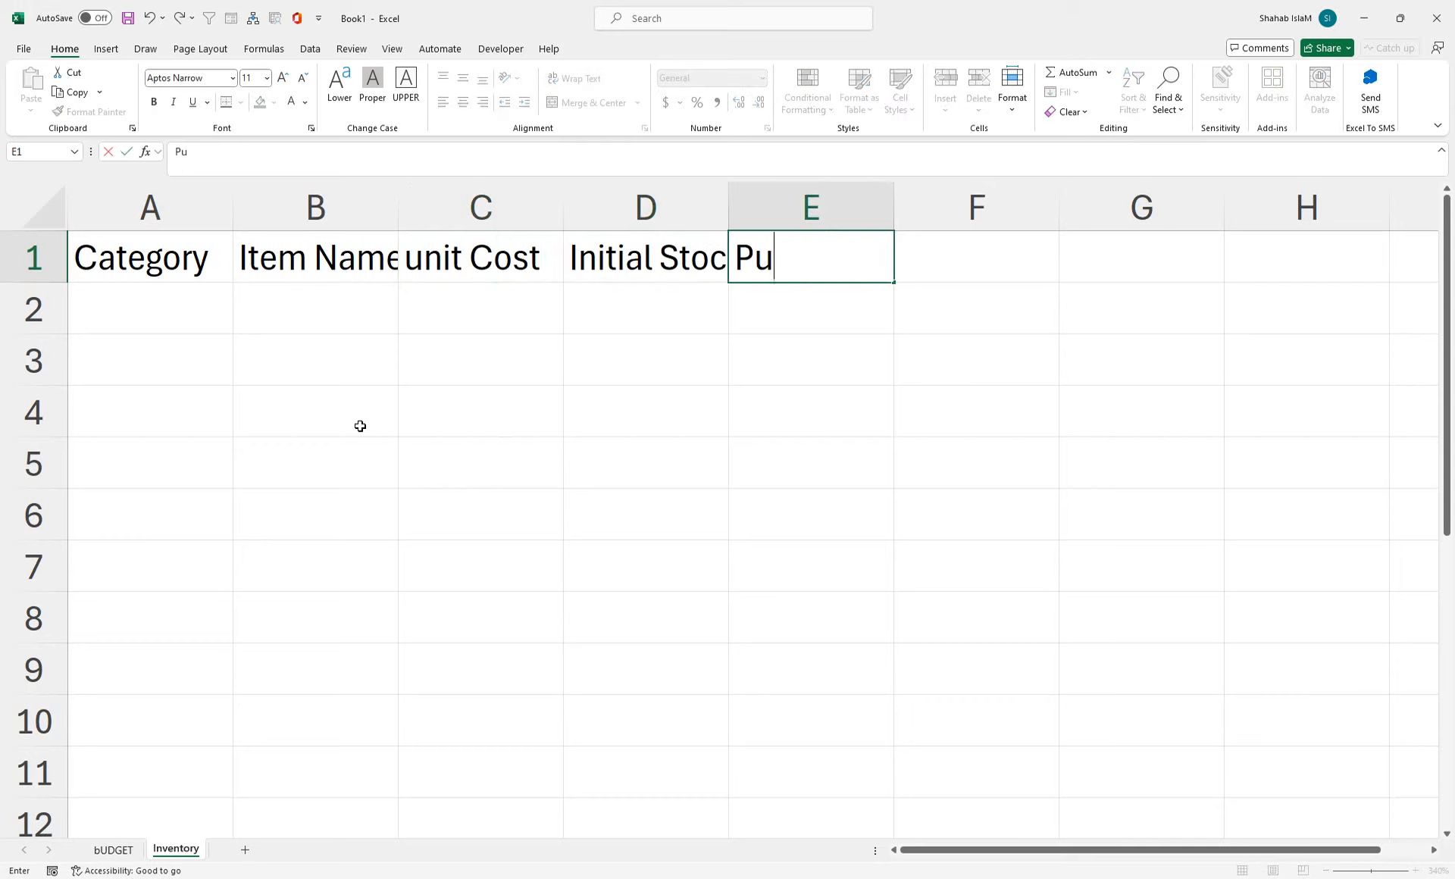
text(rchases)
key(Tab)
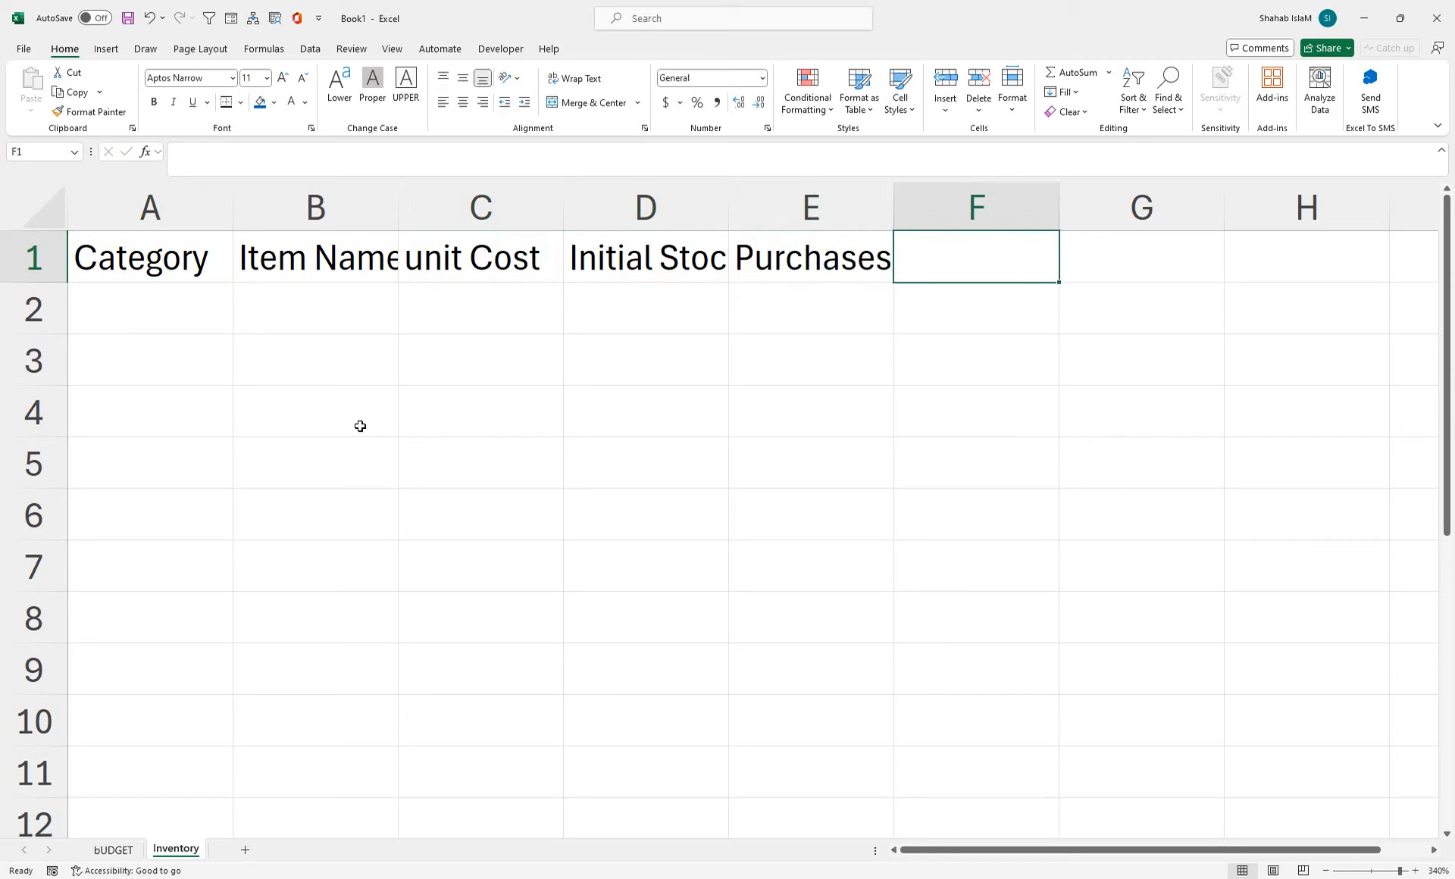
text(Usage)
key(Tab)
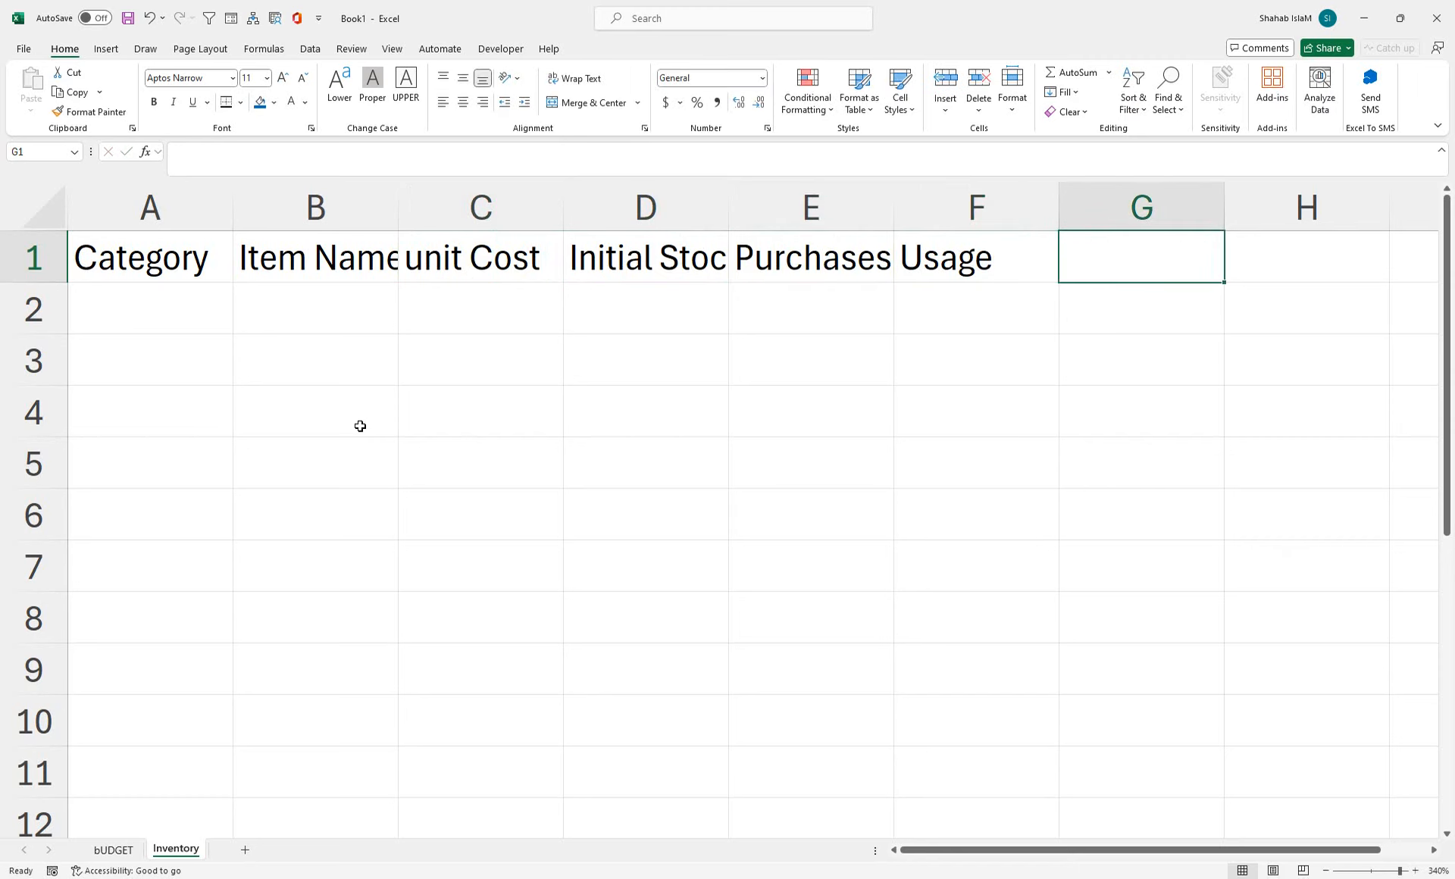
- Enter the headers Fianl Stock, Total Cost and Reorder Alert in cells G1 to I1
text(Fi)
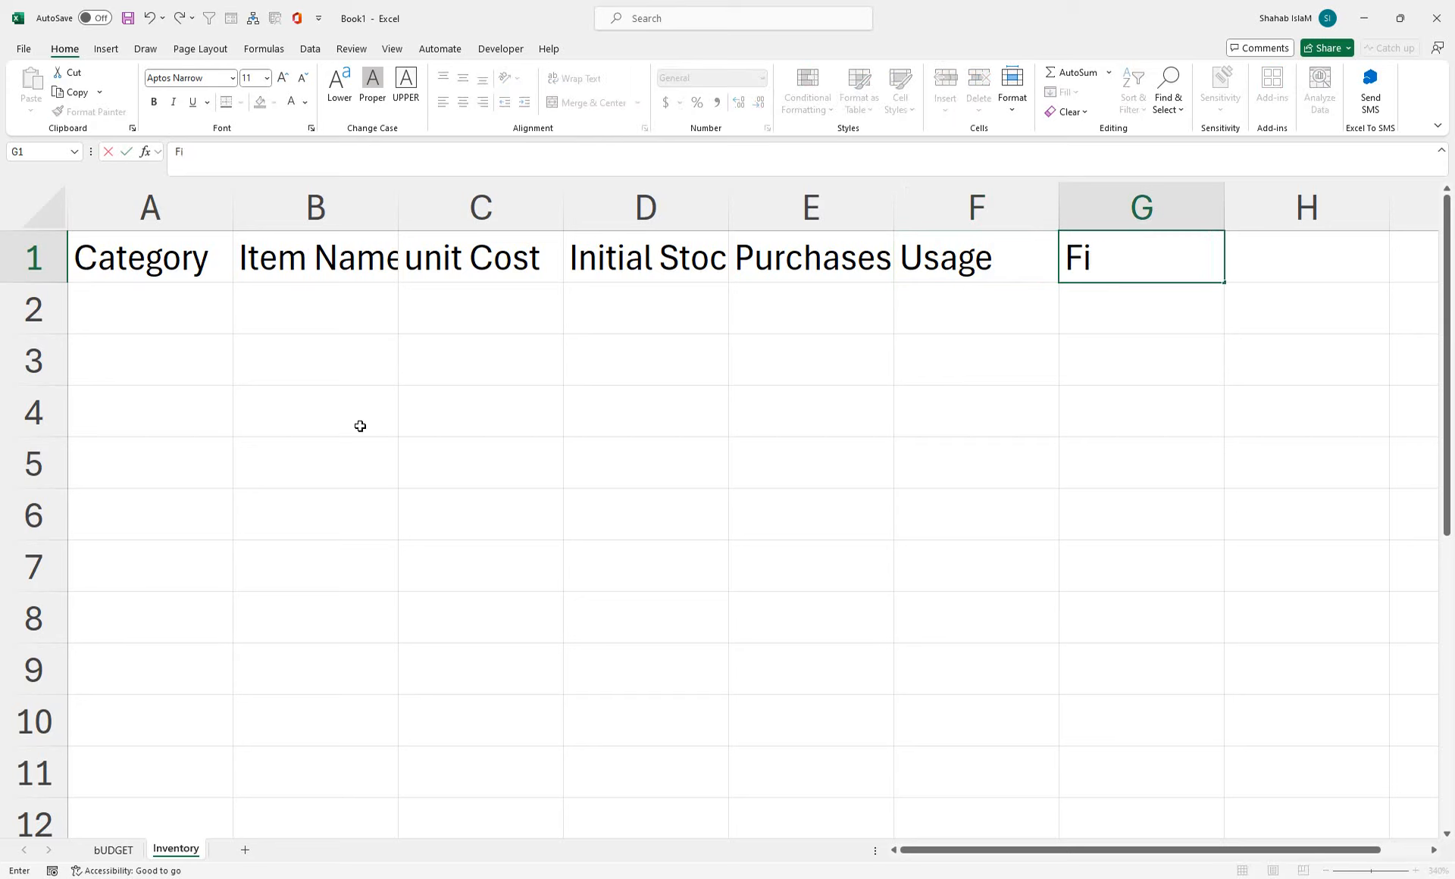
text(anl Stock)
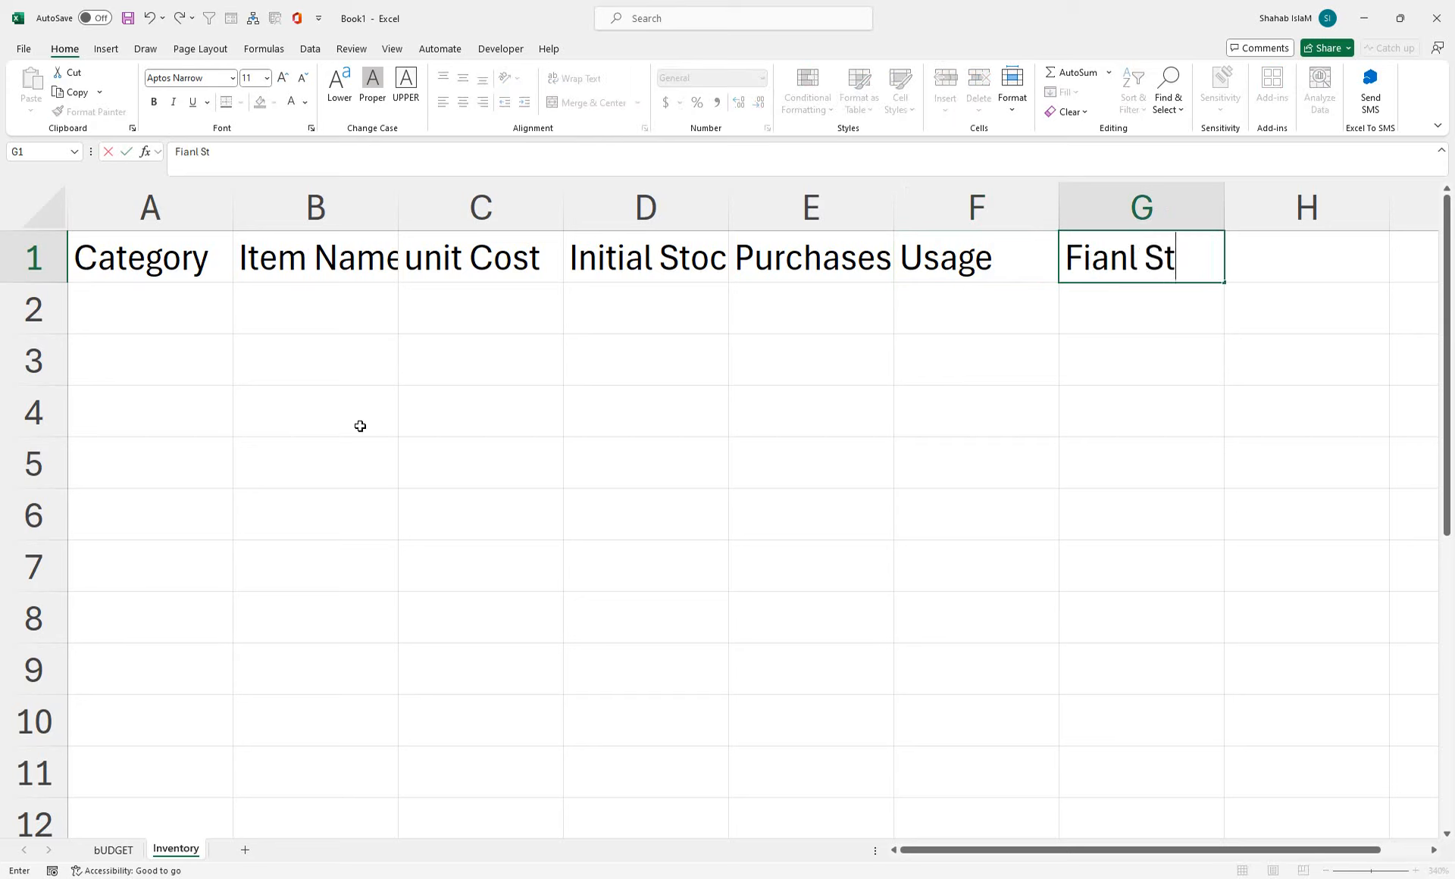
key(Tab)
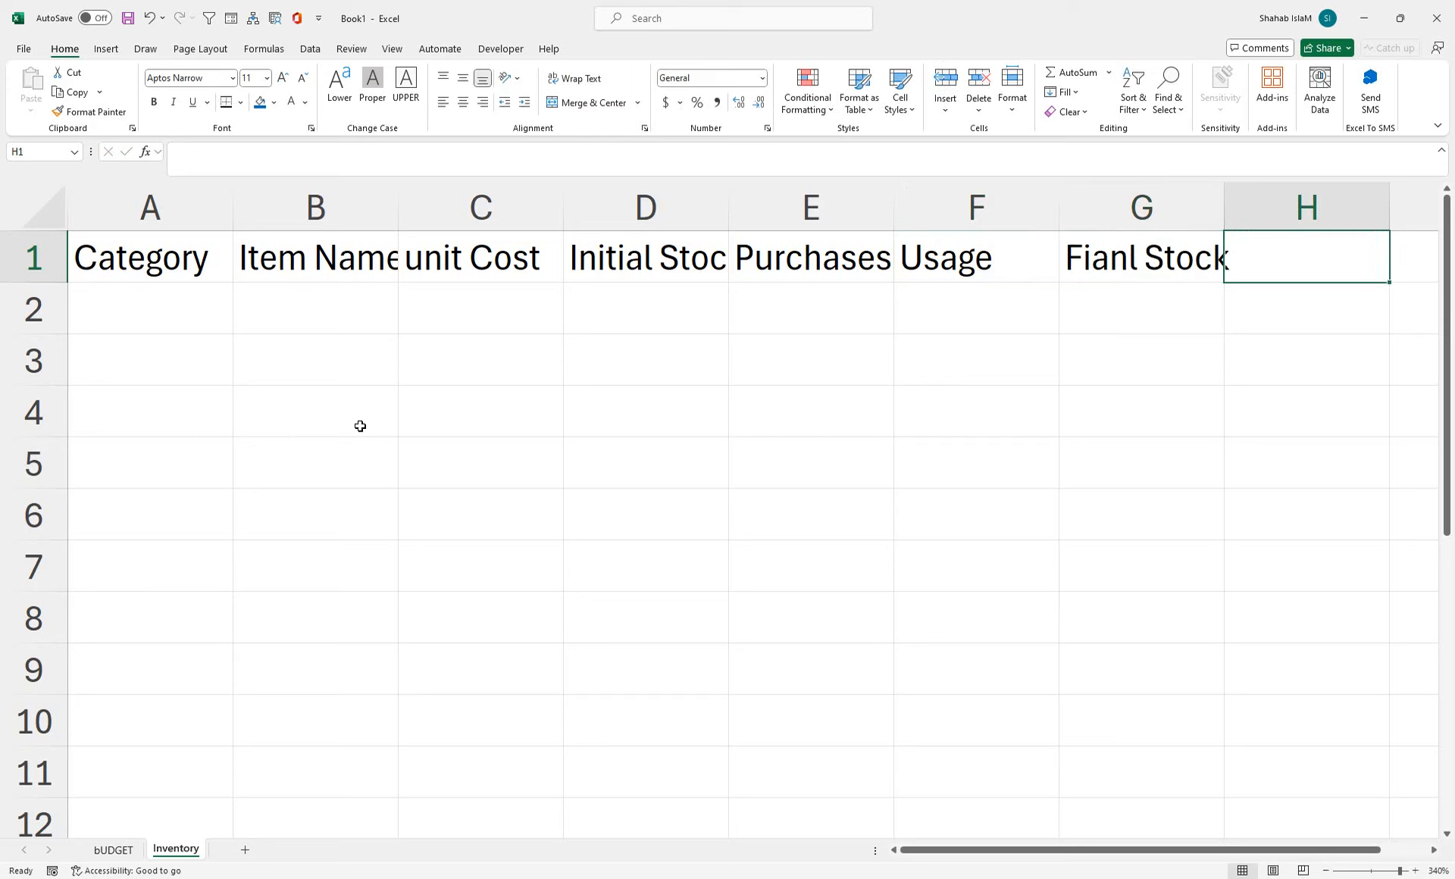
text(Tt)
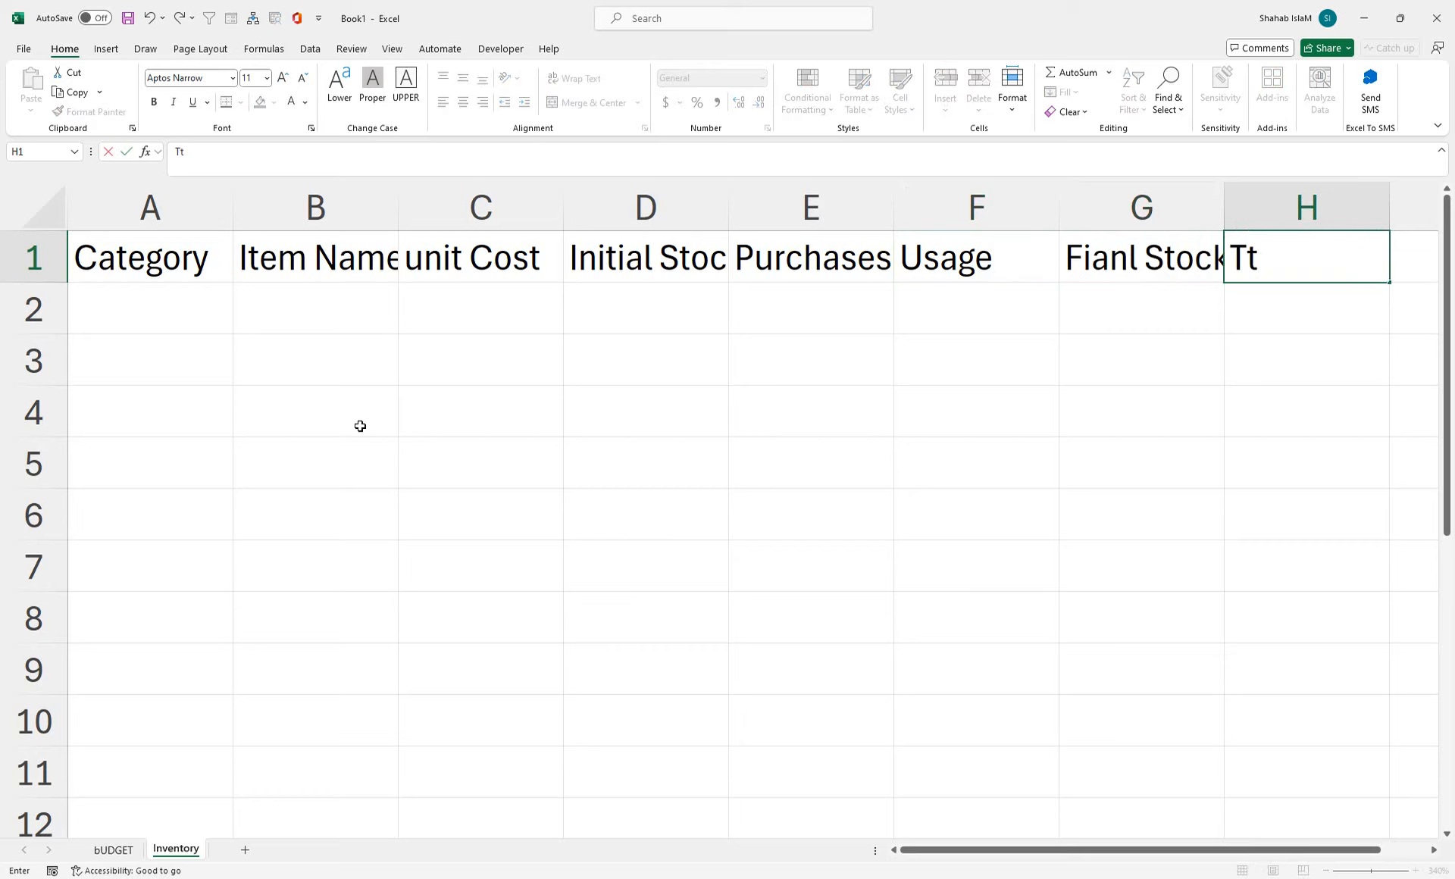
text(otal C)
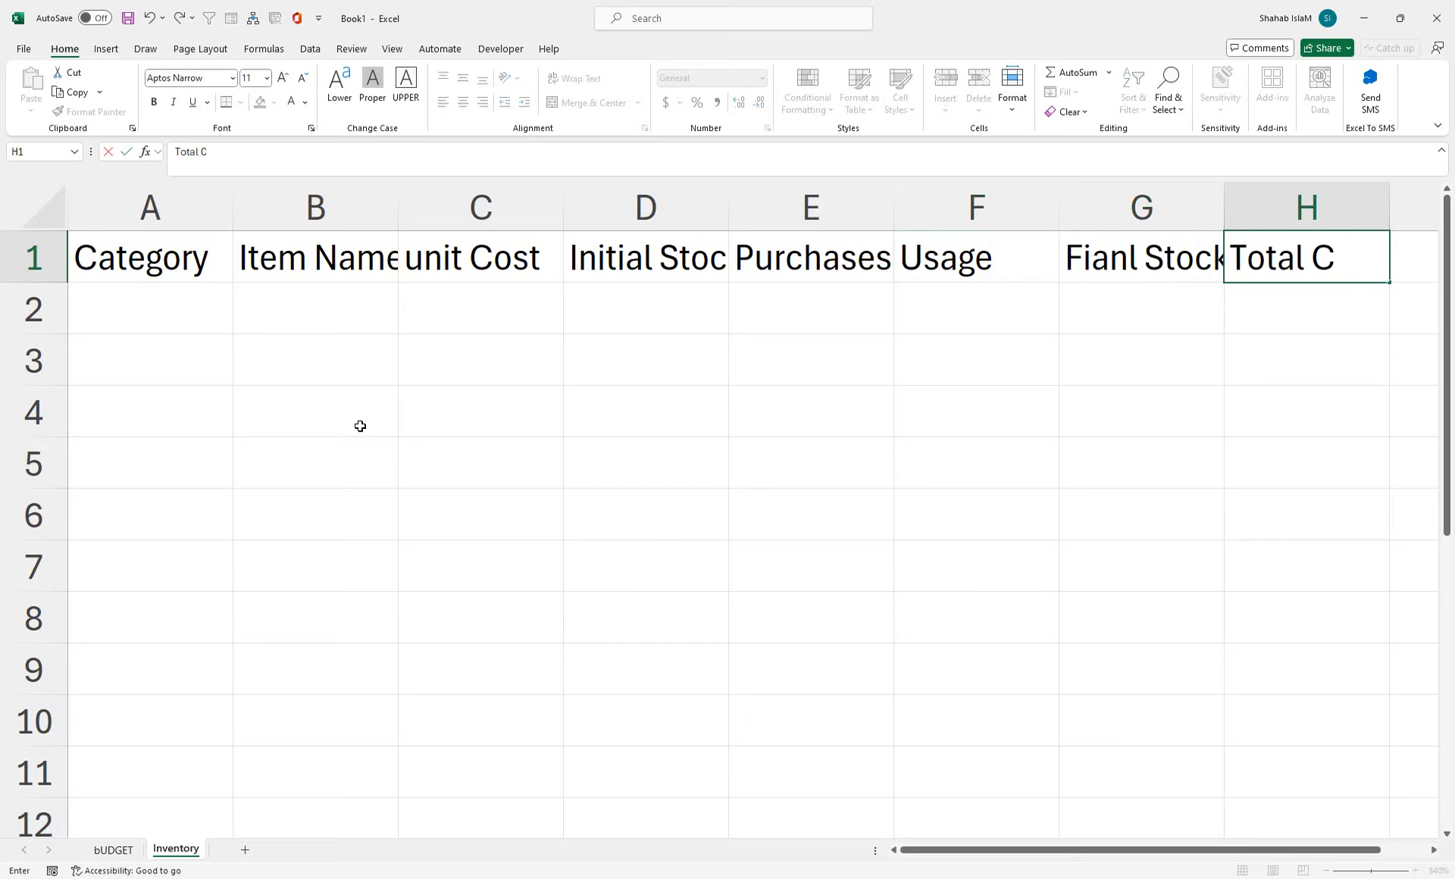
text(ost)
key(Tab)
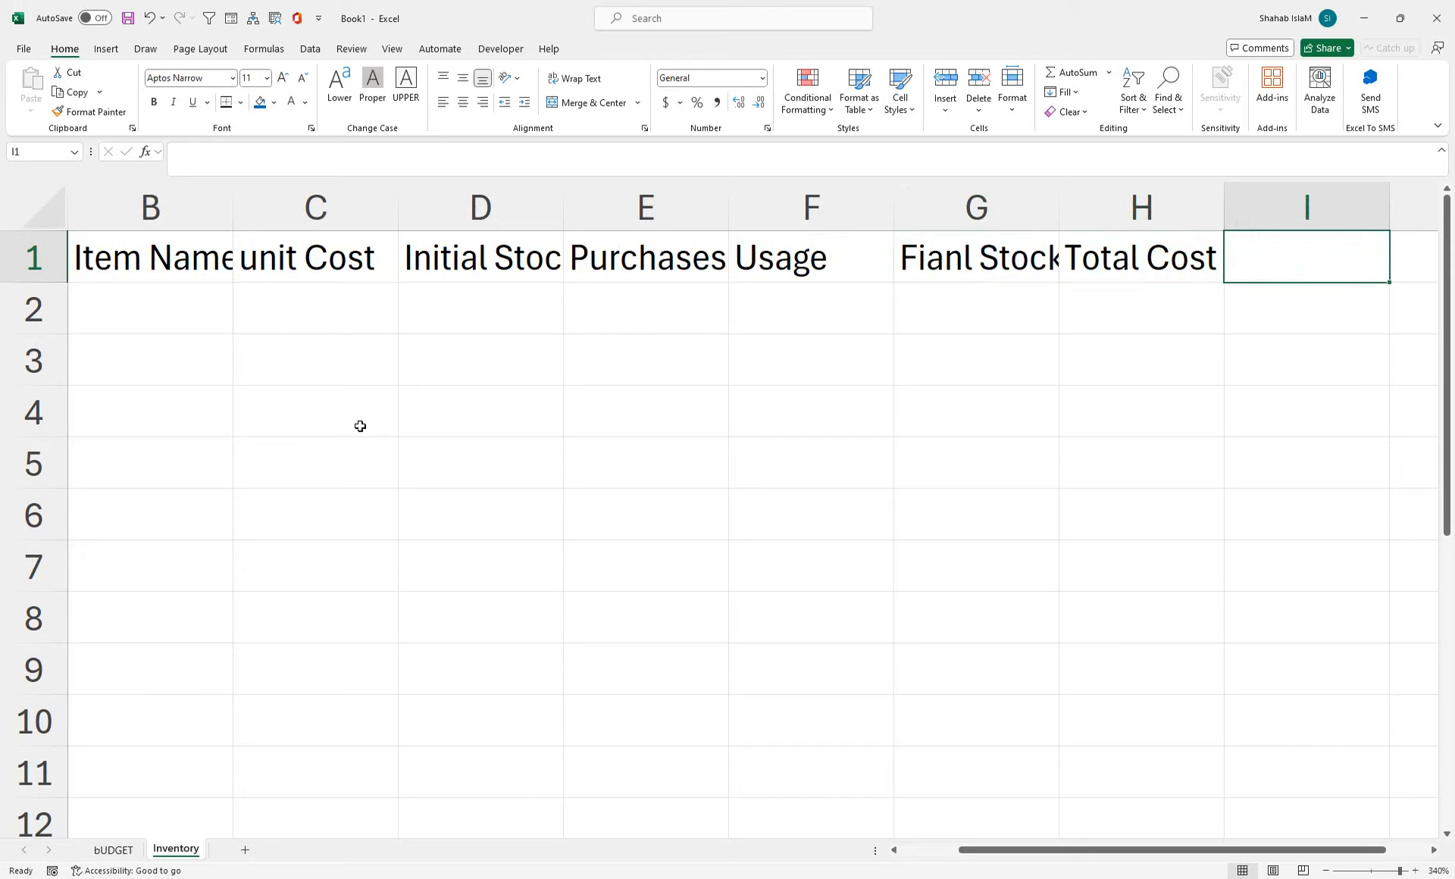
text(Reorder Alt)
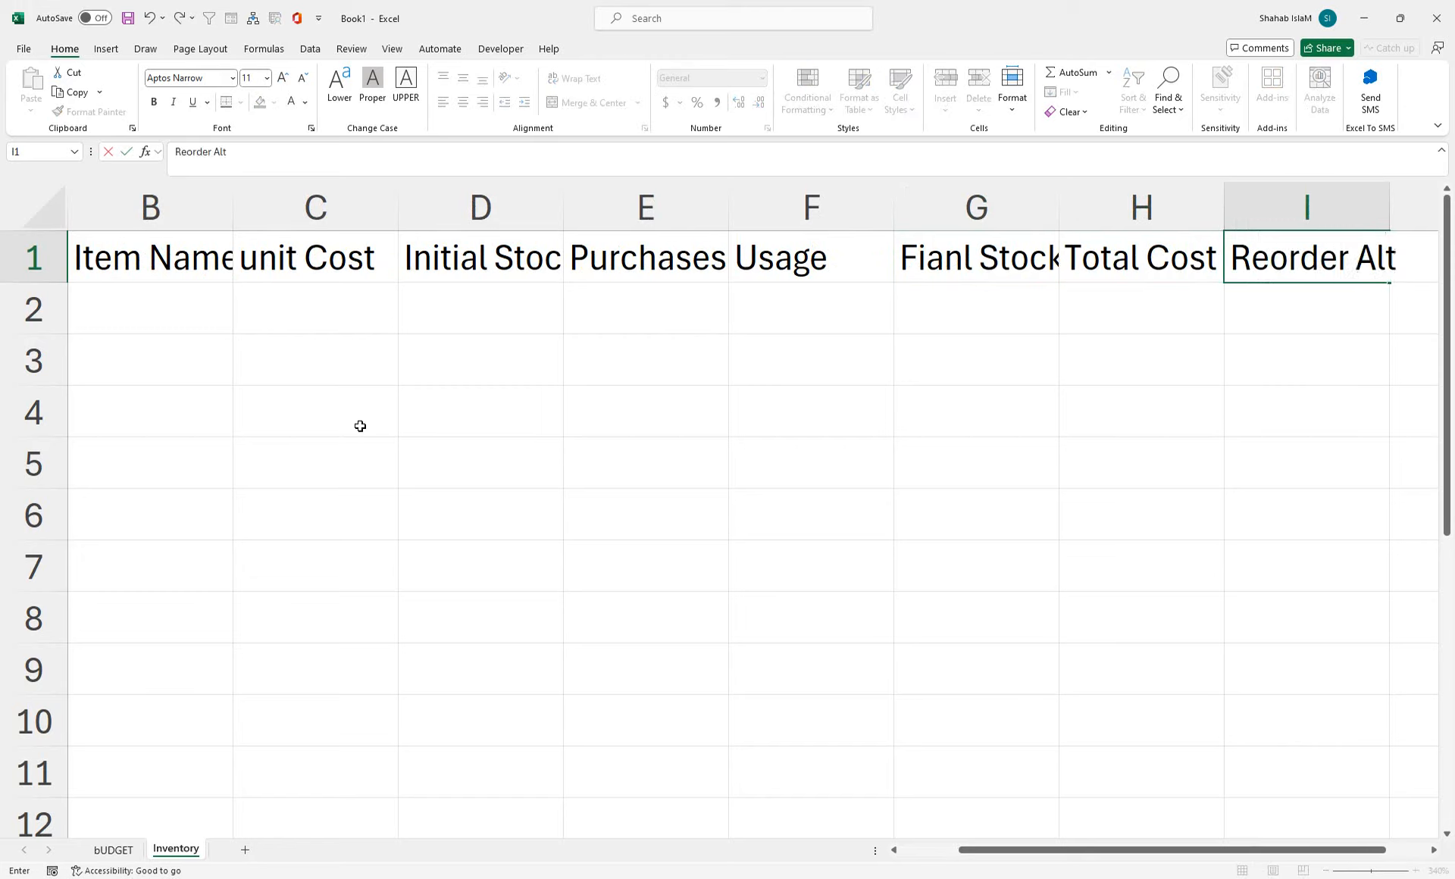
key(BackSpace)
text(ert)
key(Return)
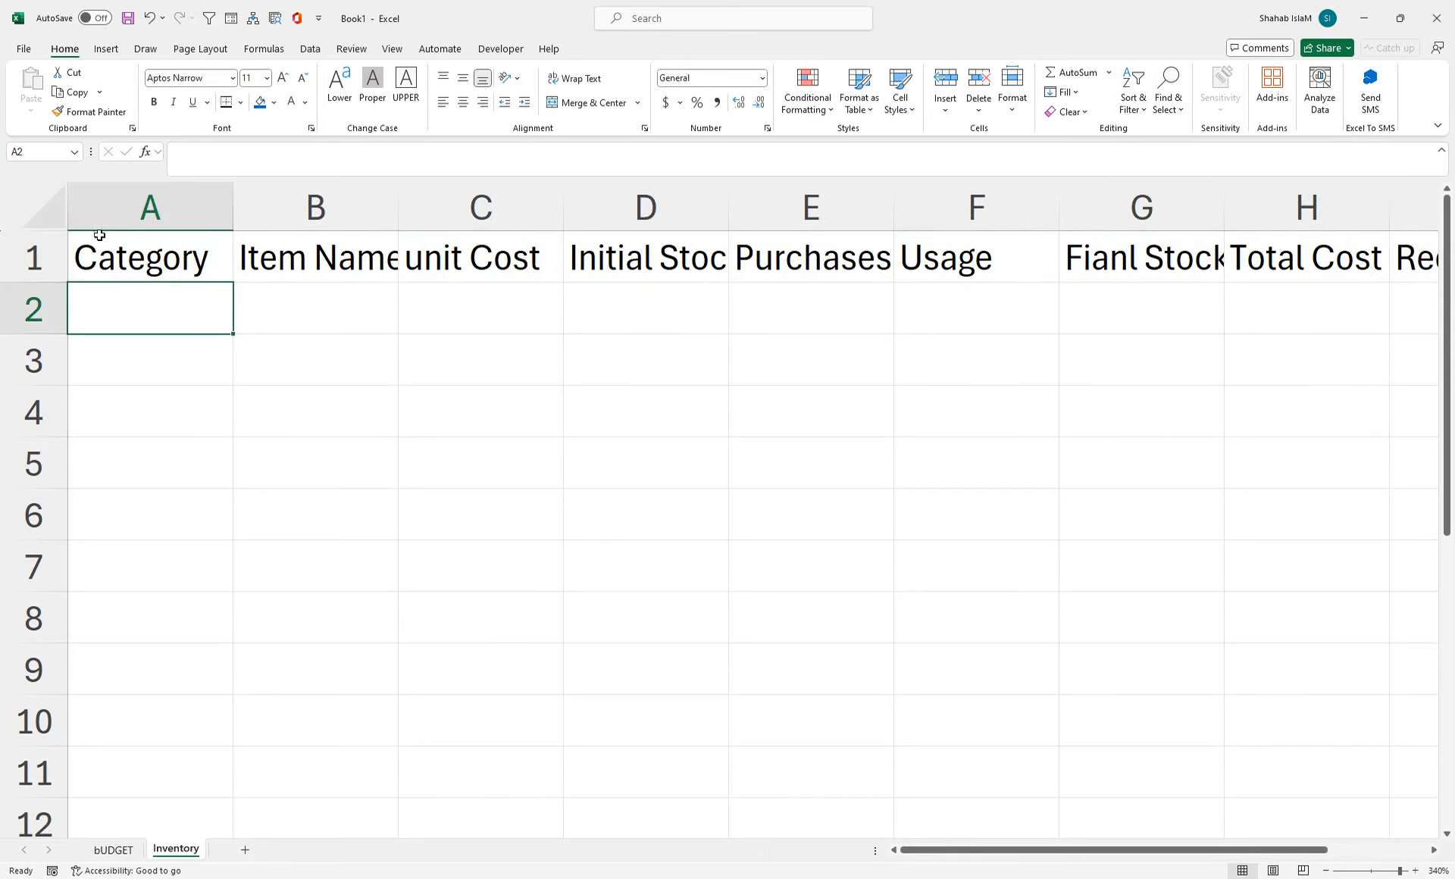
- Autofit the width of all columns on the Inventory sheet to their contents
click(42, 199)
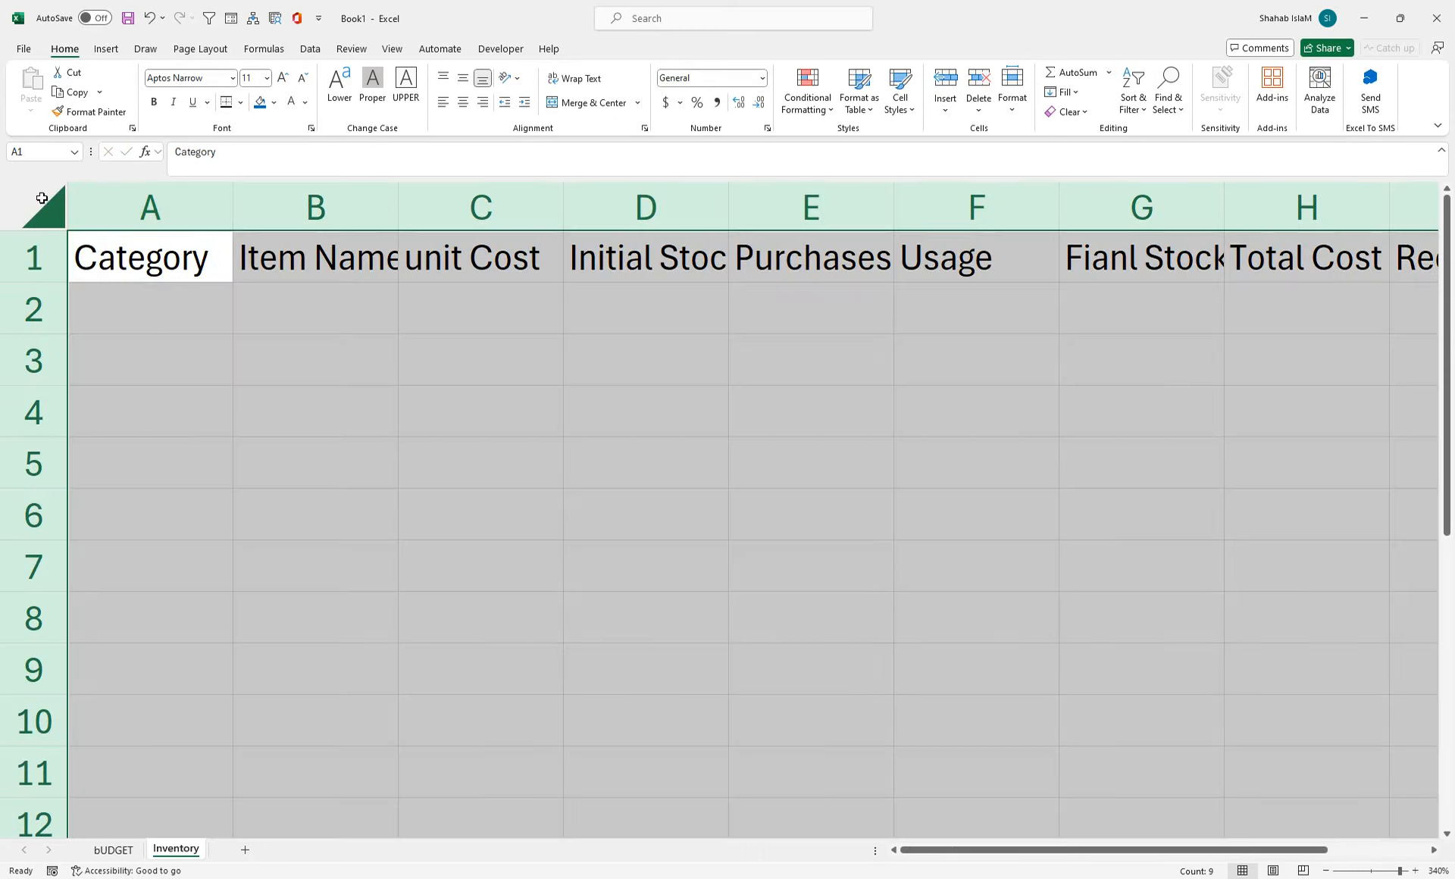
double_click(233, 206)
drag(1396, 871, 1392, 871)
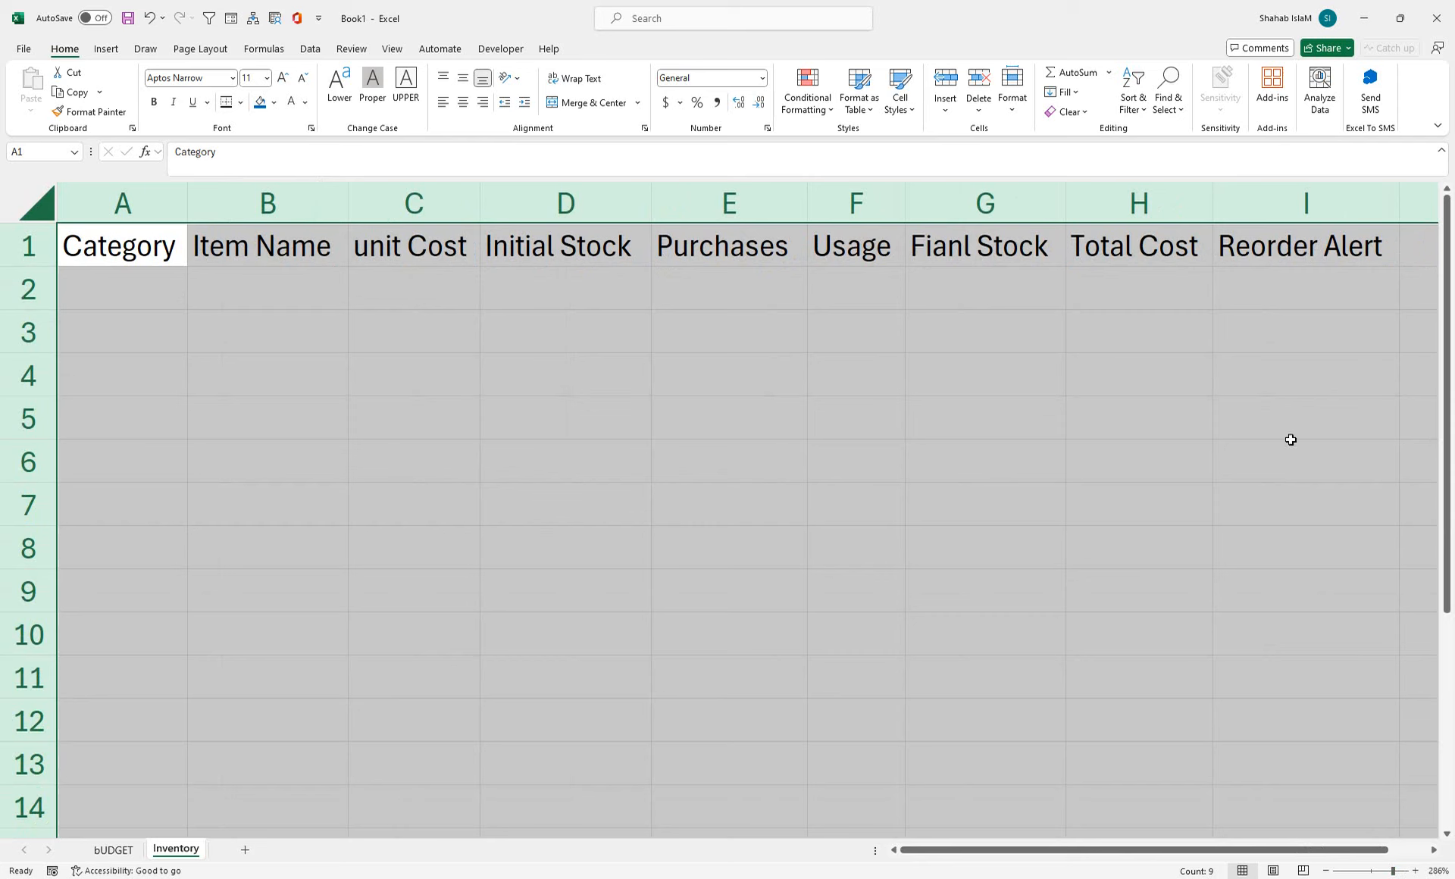
- Apply All Borders to the range A1:I4 of the inventory table
drag(1234, 247, 169, 380)
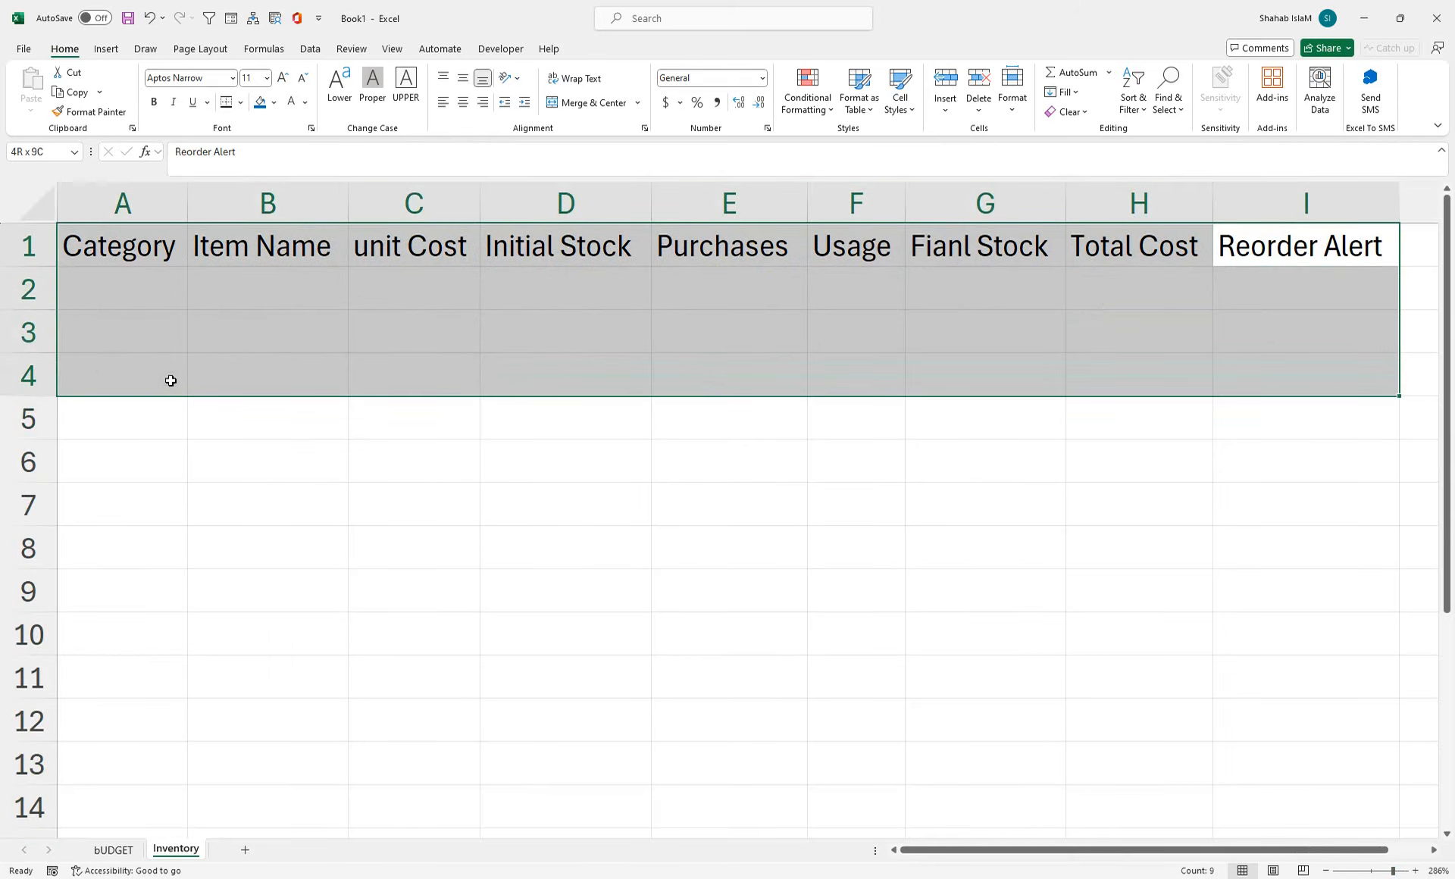
click(240, 102)
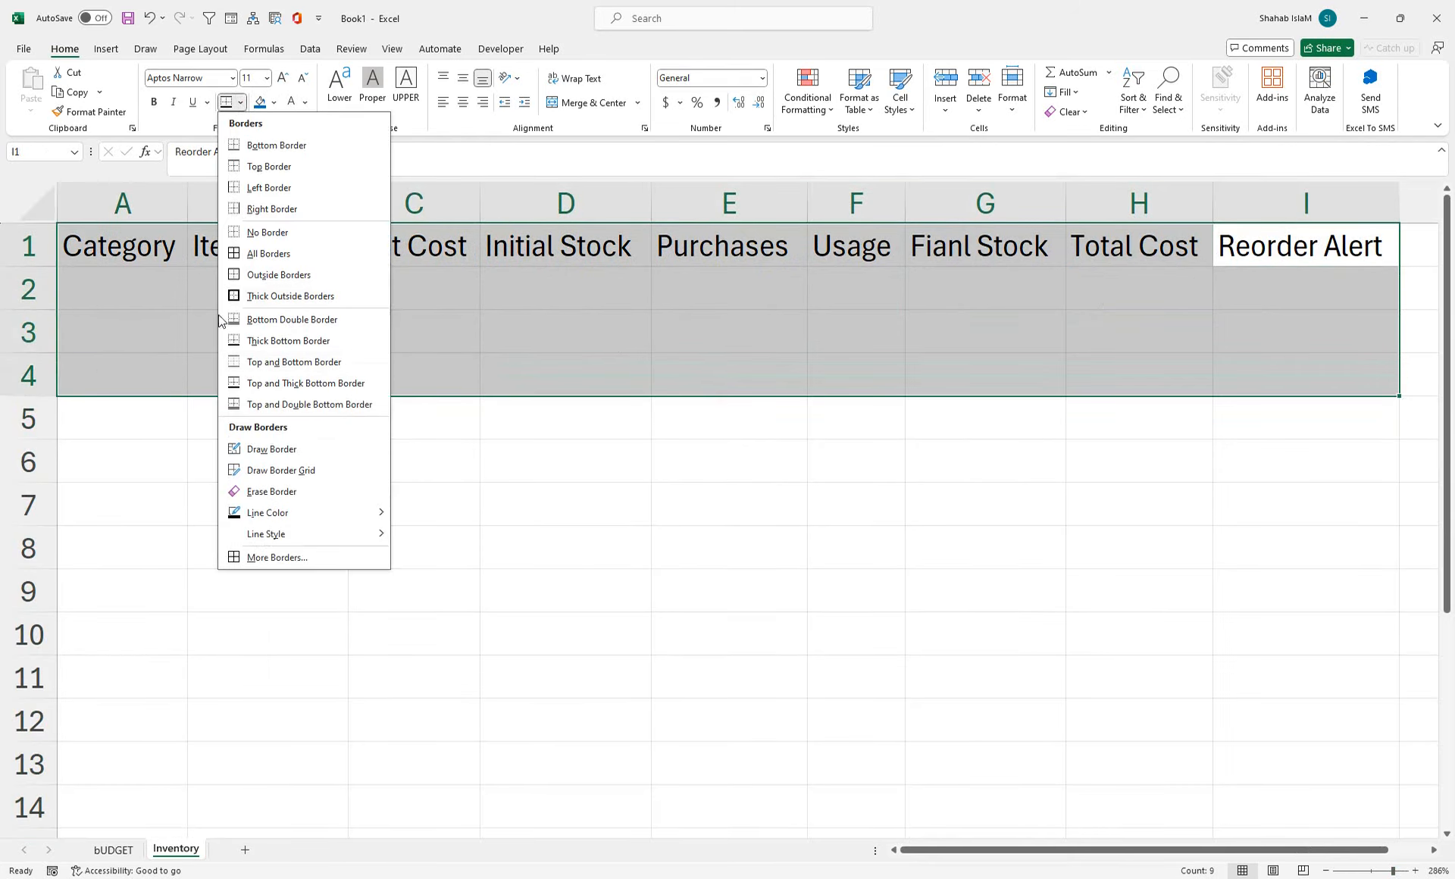
click(250, 254)
- Increase the height of header row 1 and middle-align the headers A1:I1 vertically
drag(136, 261, 1250, 270)
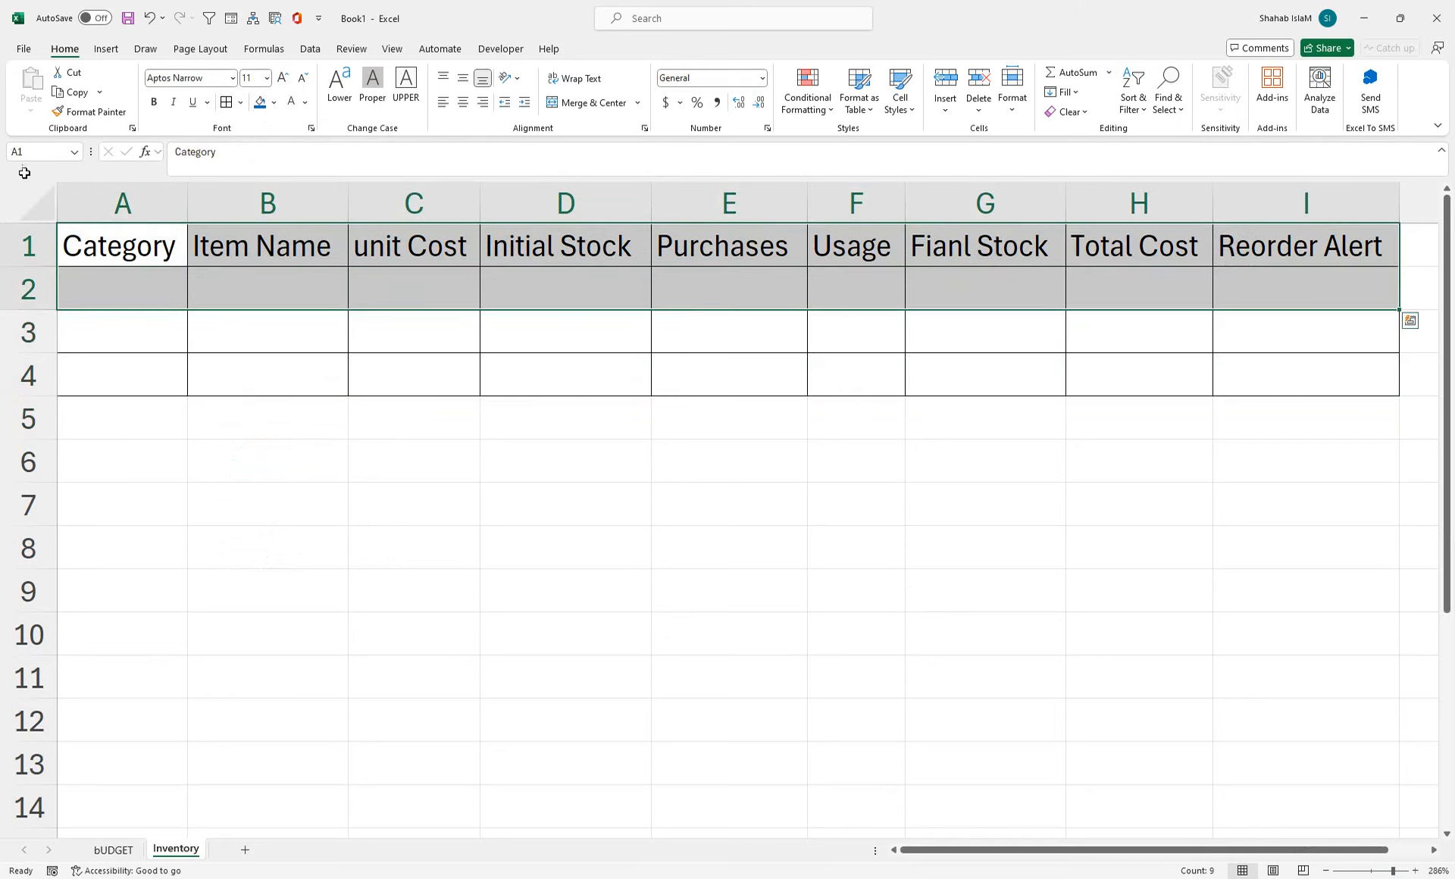
drag(39, 269, 39, 295)
drag(125, 272, 1303, 265)
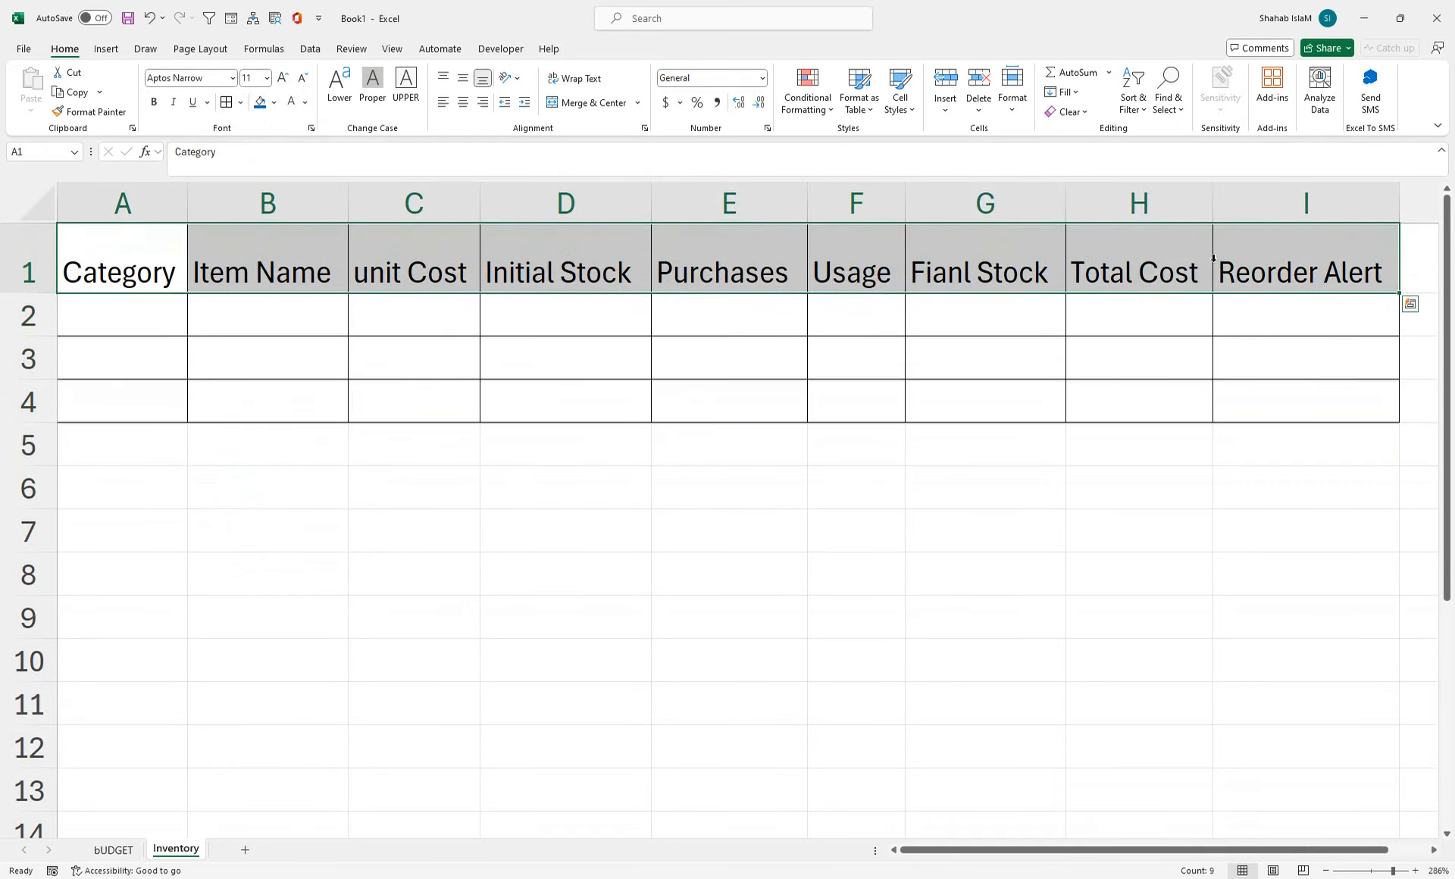
click(462, 78)
- Format the headers A1:I1 with a purple fill and bold white text
click(260, 101)
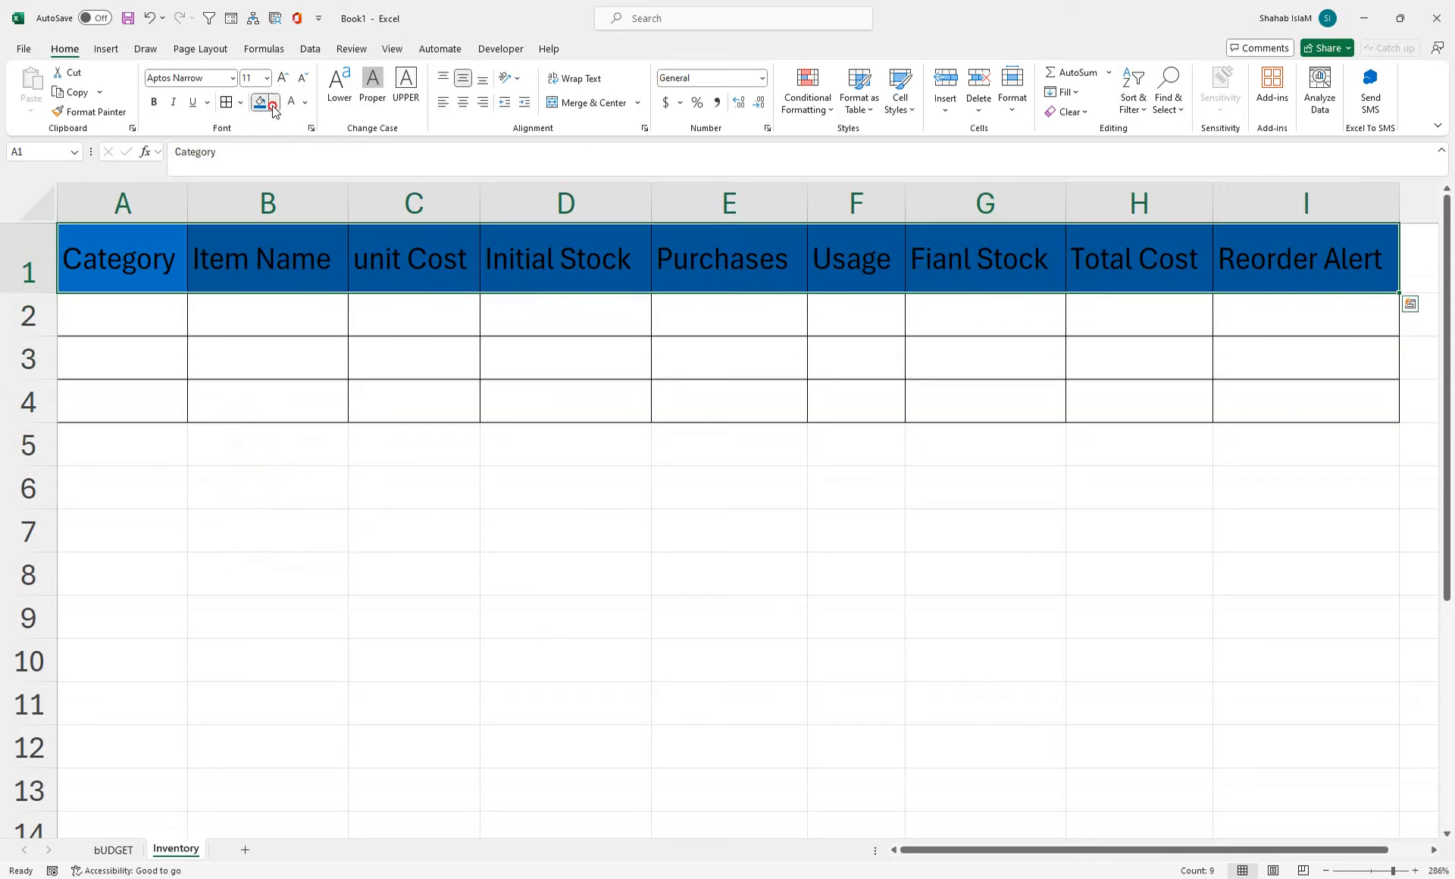
click(273, 102)
click(453, 332)
click(293, 104)
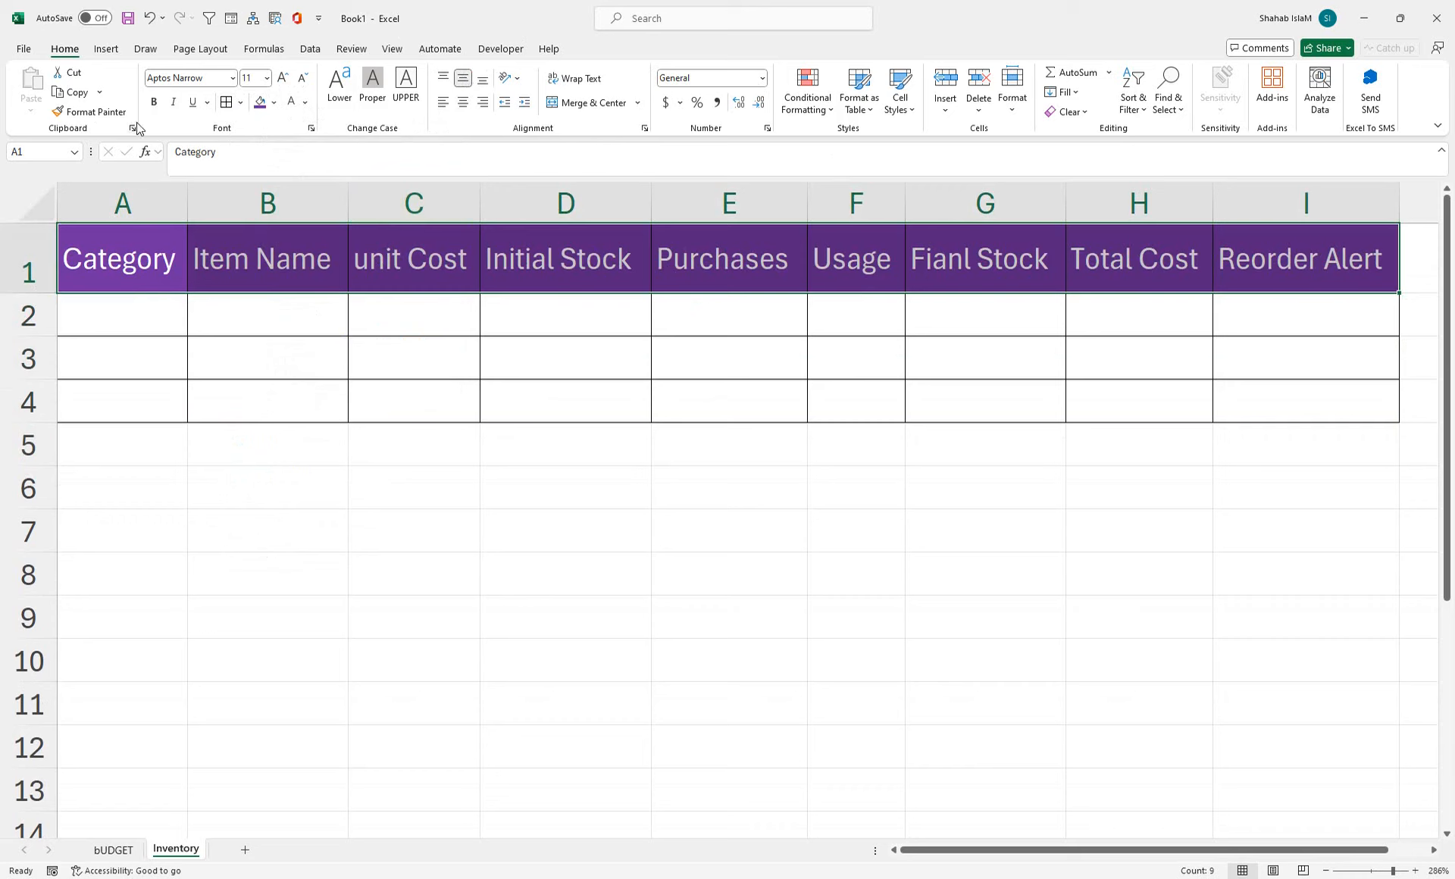
click(154, 102)
- Enter the categories Food, Beverage and Supplies in cells A2 to A4
click(140, 329)
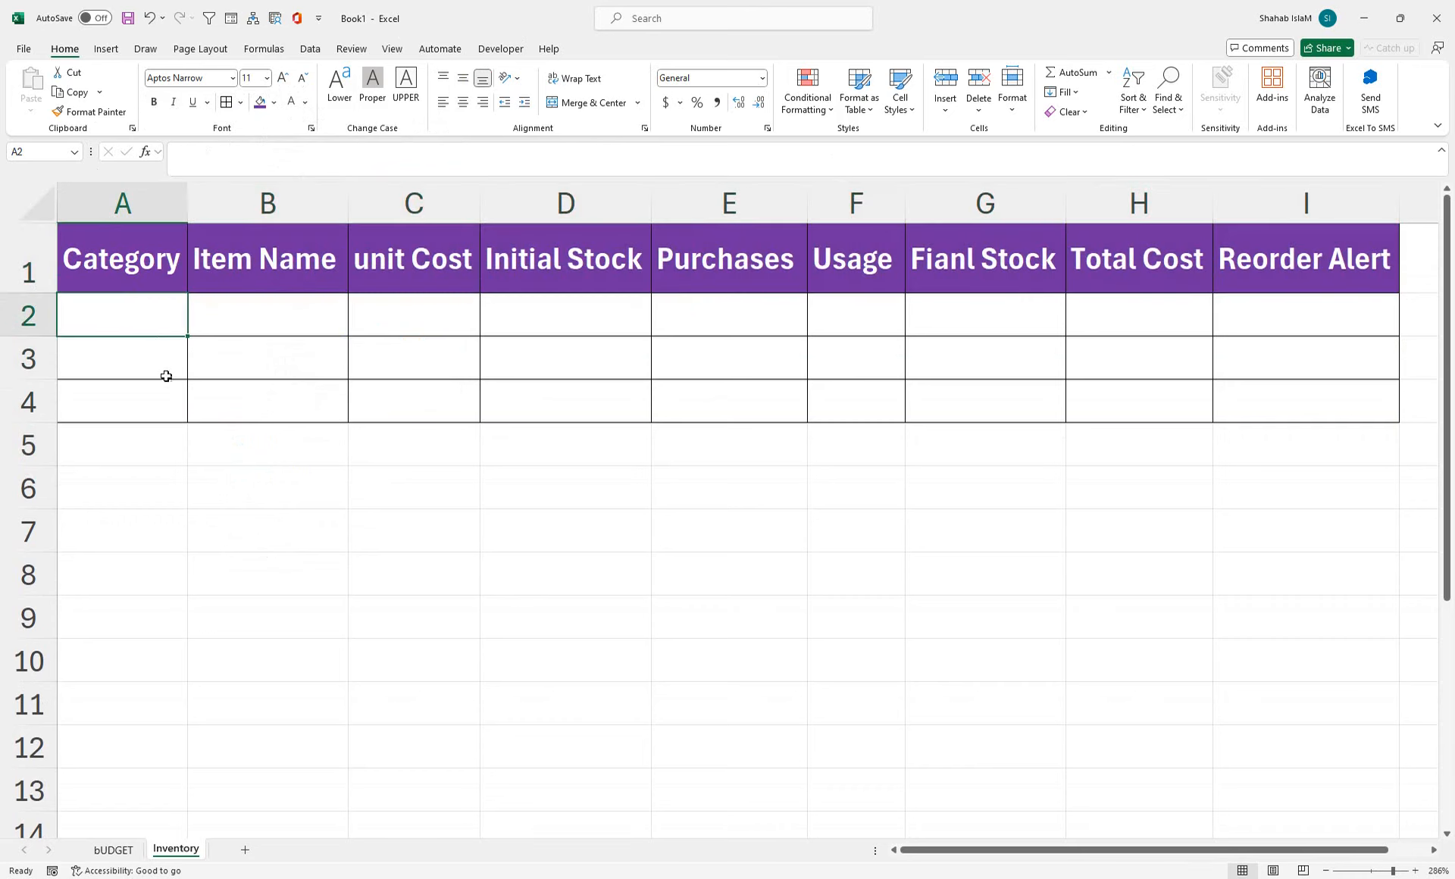
text(Food\)
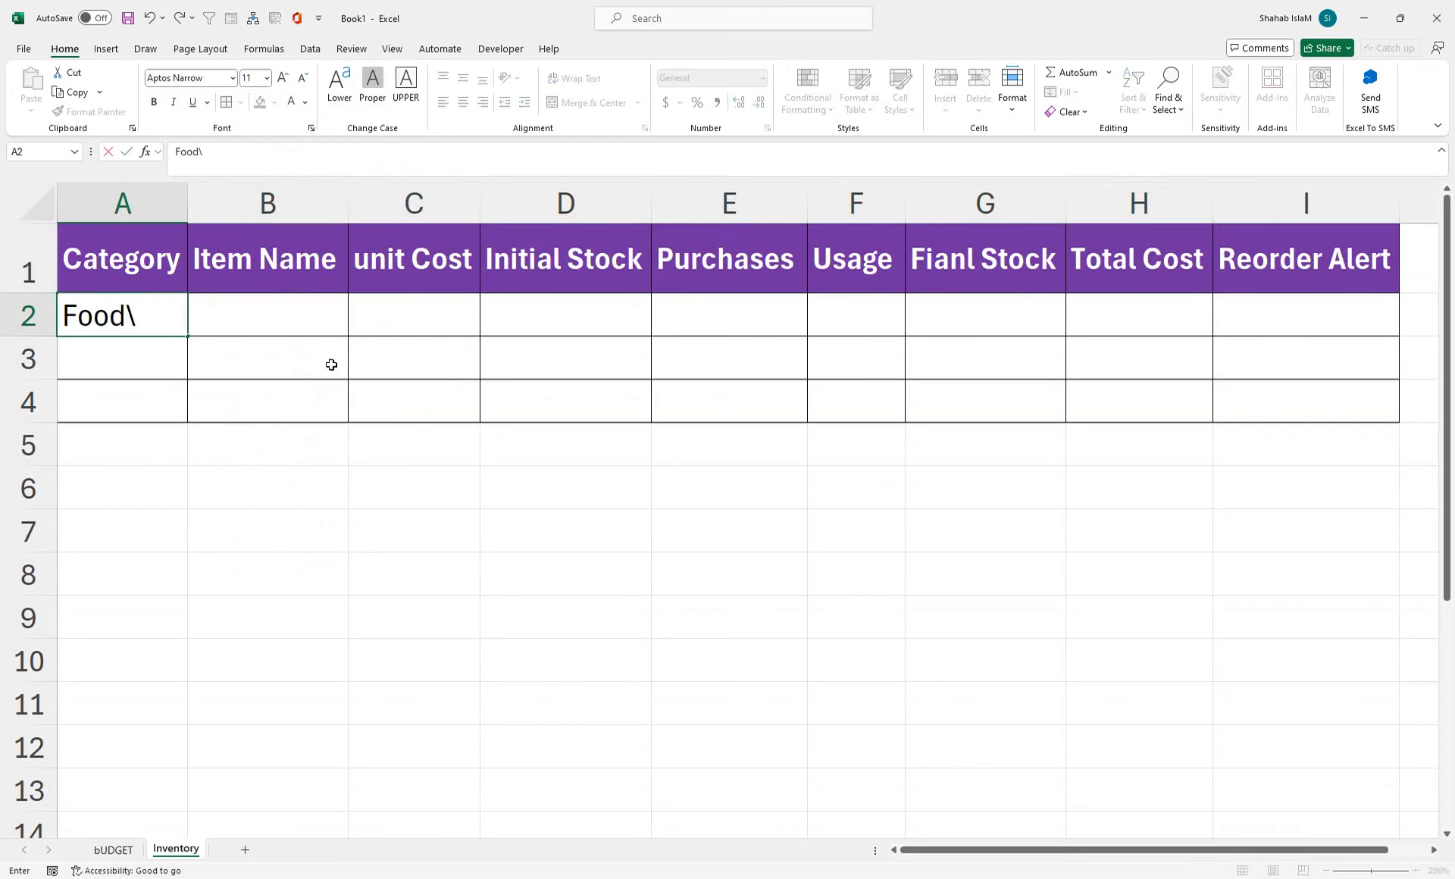
key(BackSpace)
text(\)
key(BackSpace)
key(Return)
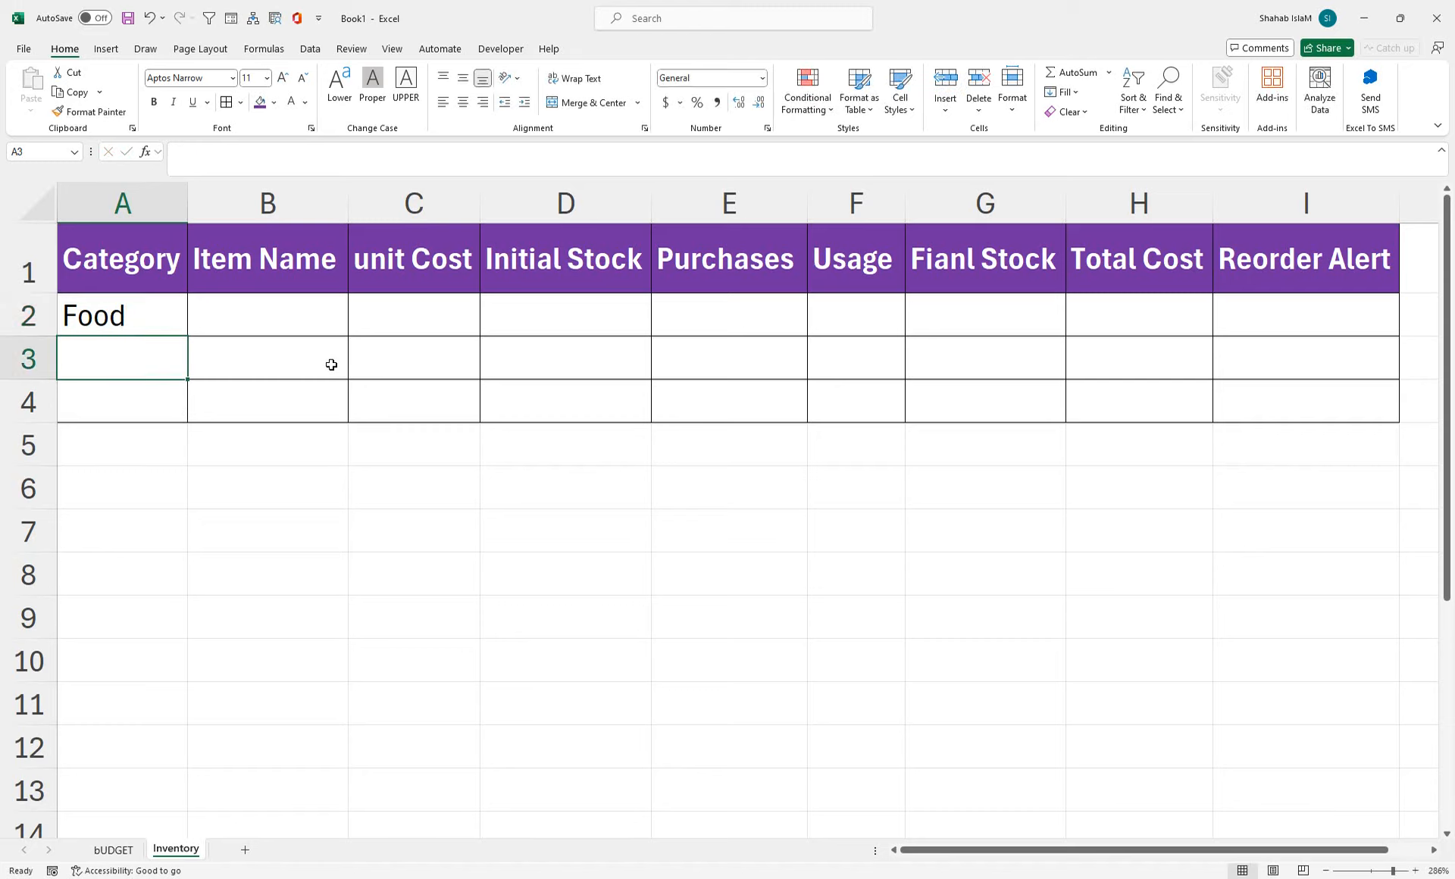
text(Beverage)
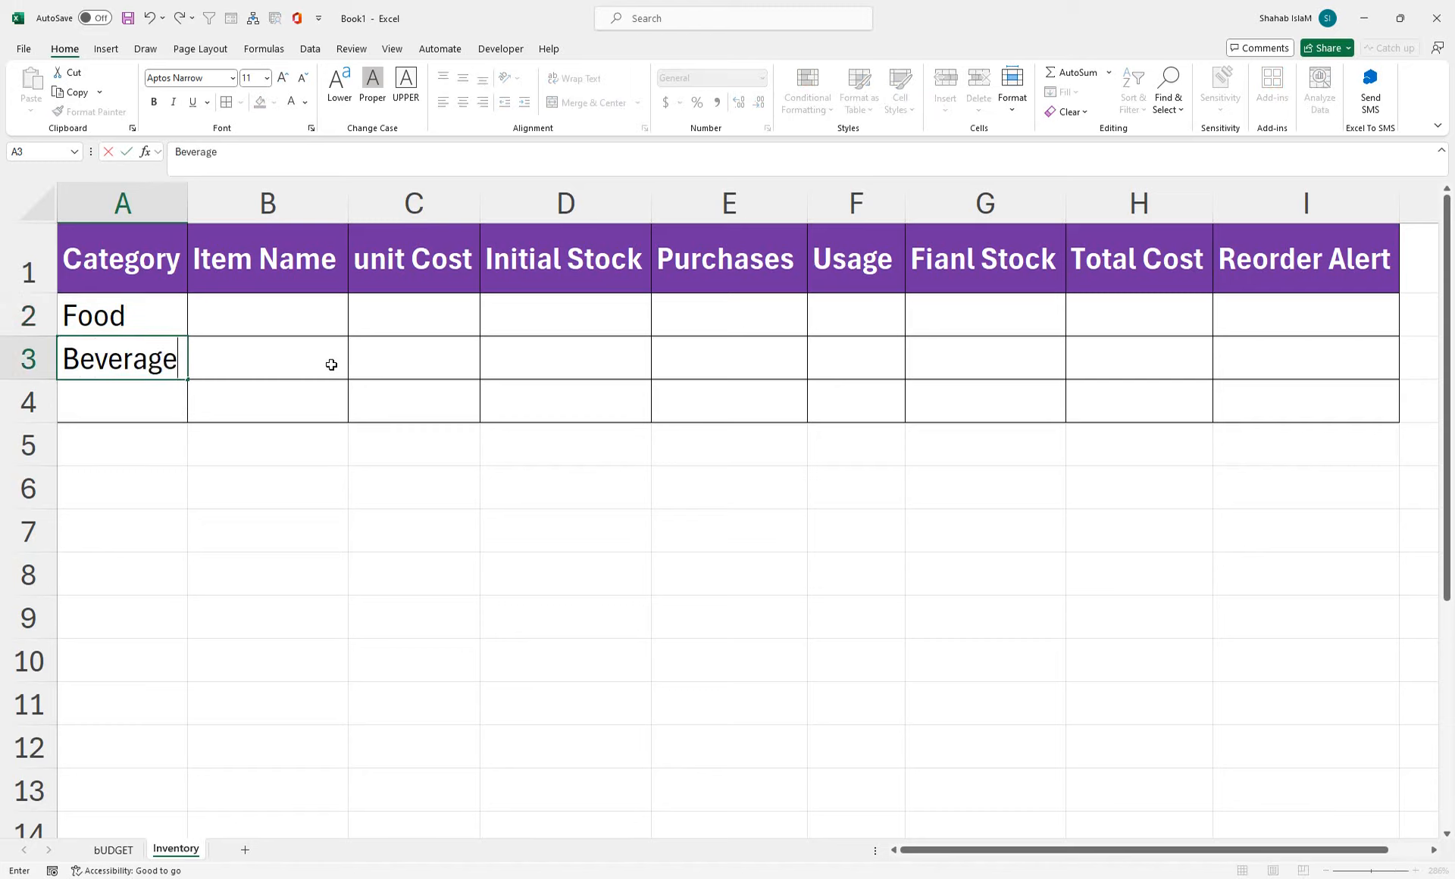
key(Return)
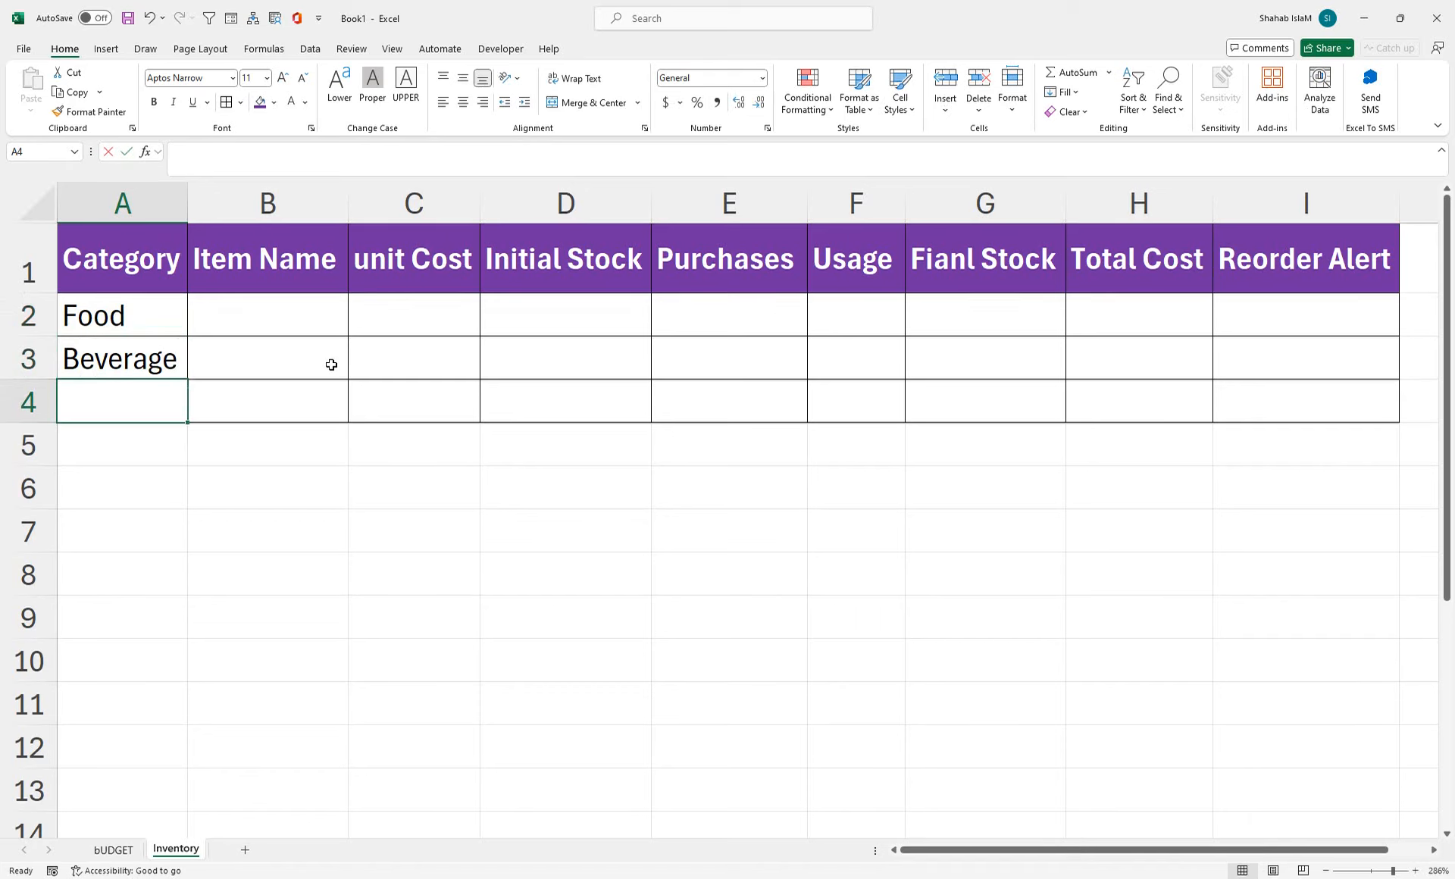
text(Supp;;)
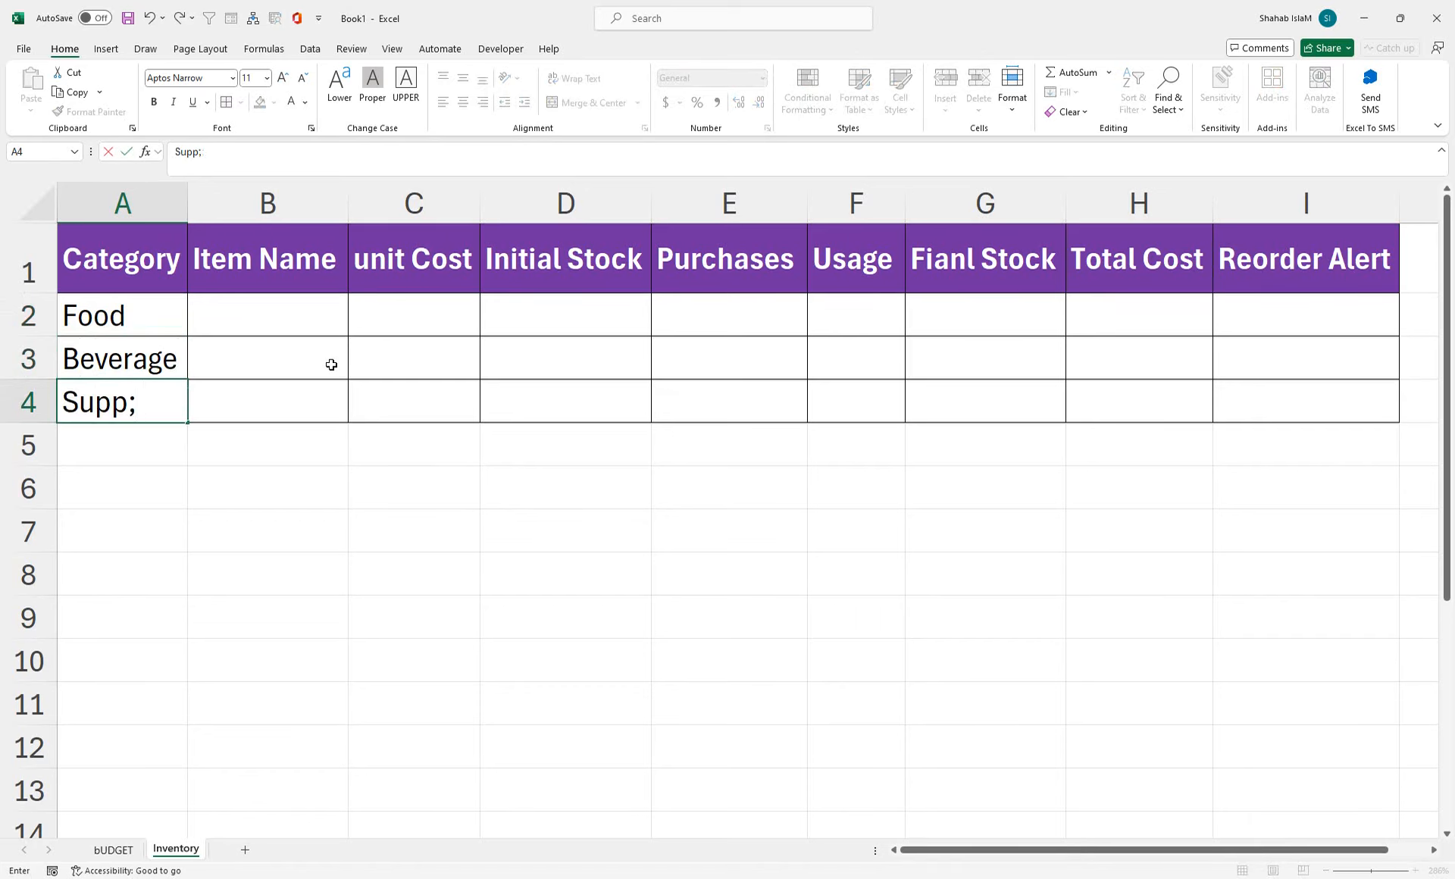
key(BackSpace)
text(lies)
key(Tab)
- Enter Tomatos as the item name for the Food row in cell B2
key(Up)
key(Up)
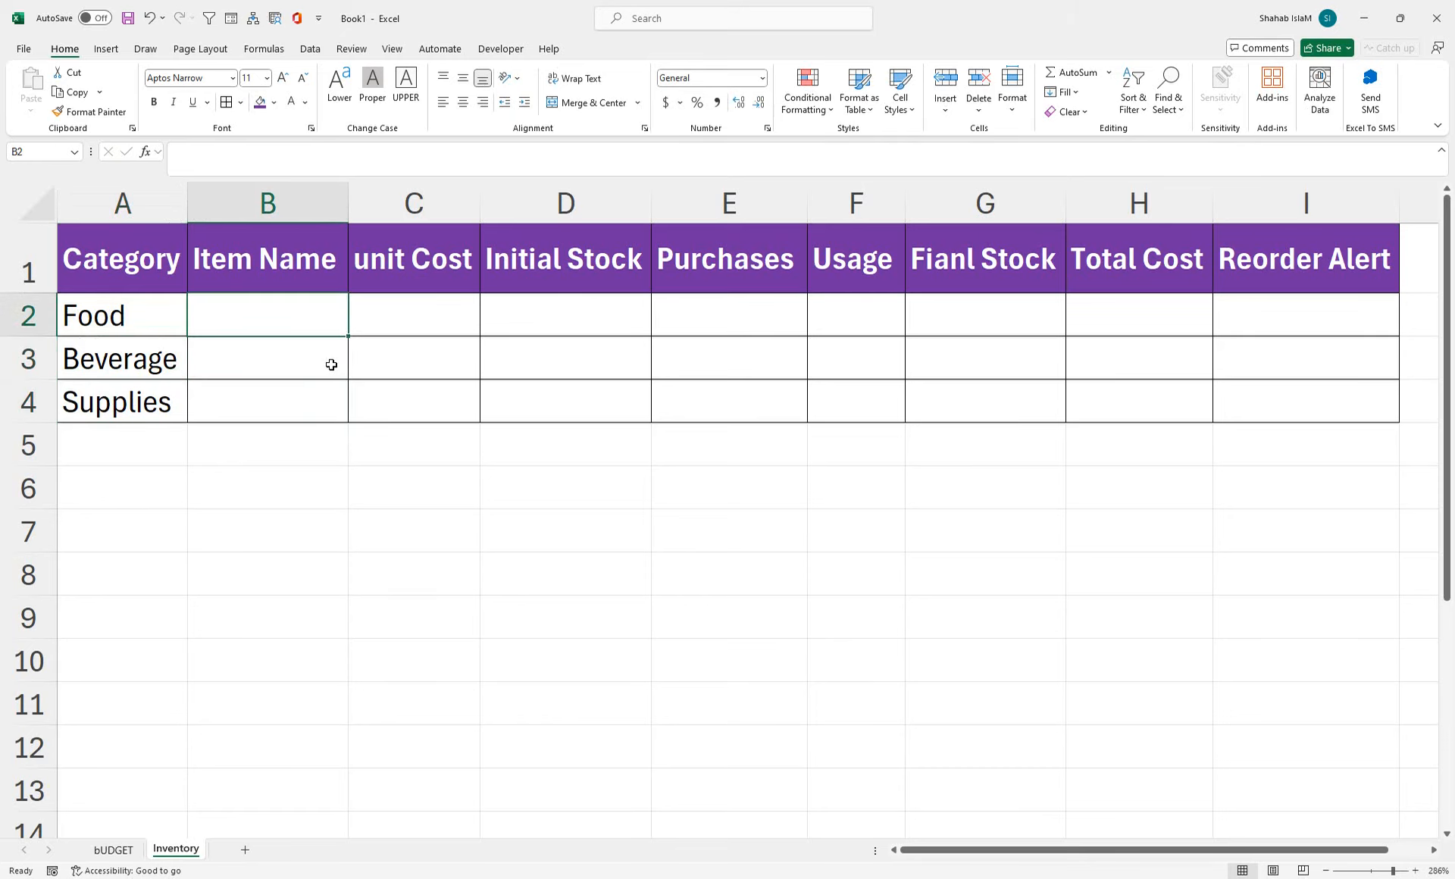
text(Toam)
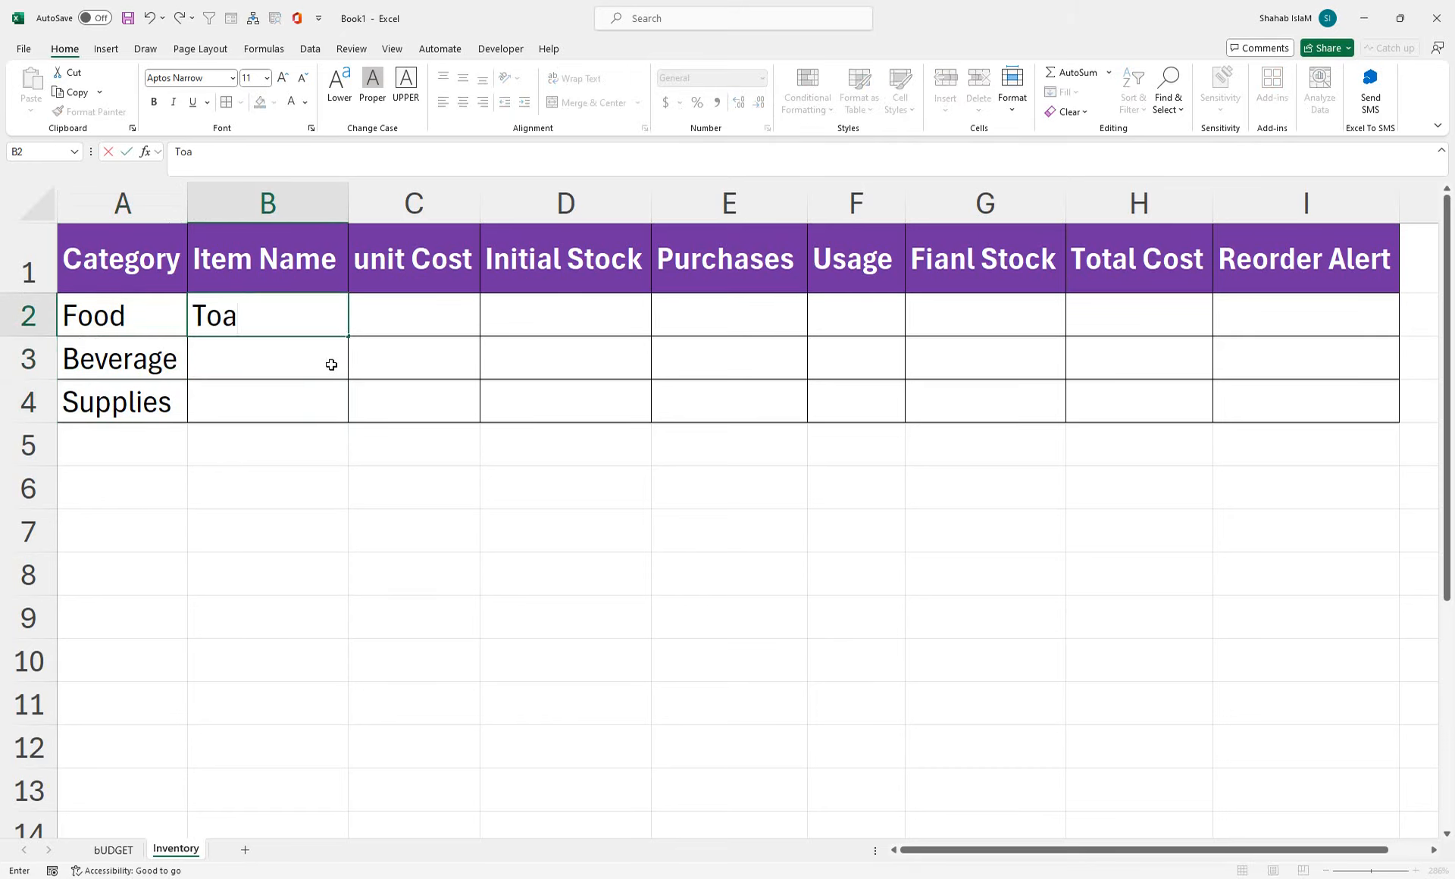
key(BackSpace)
key(BackSpace)
text(m,)
key(BackSpace)
key(BackSpace)
text(matyo)
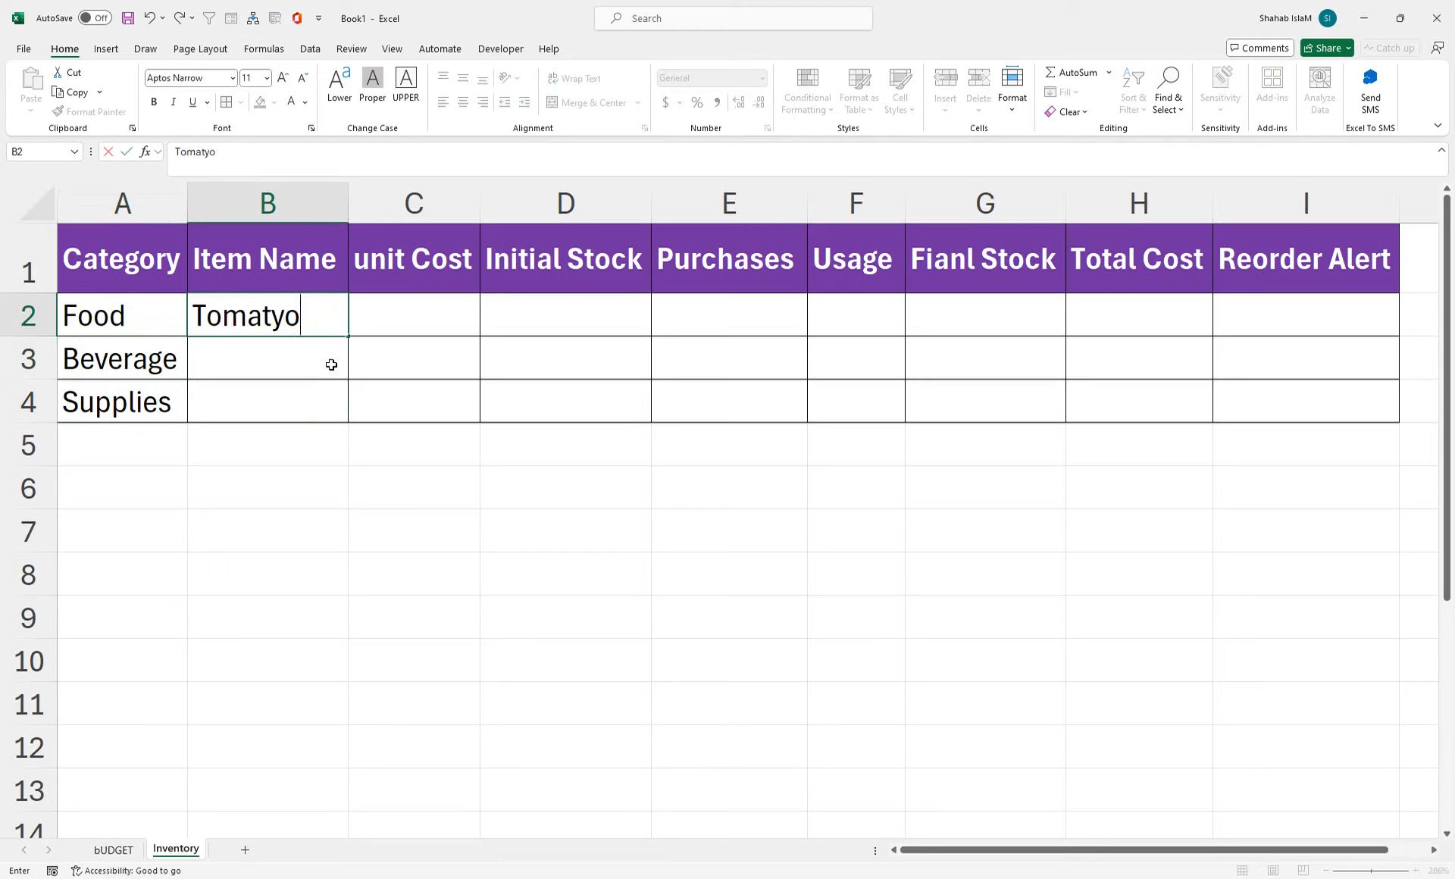
key(BackSpace)
key(BackSpace)
text(os)
key(Return)
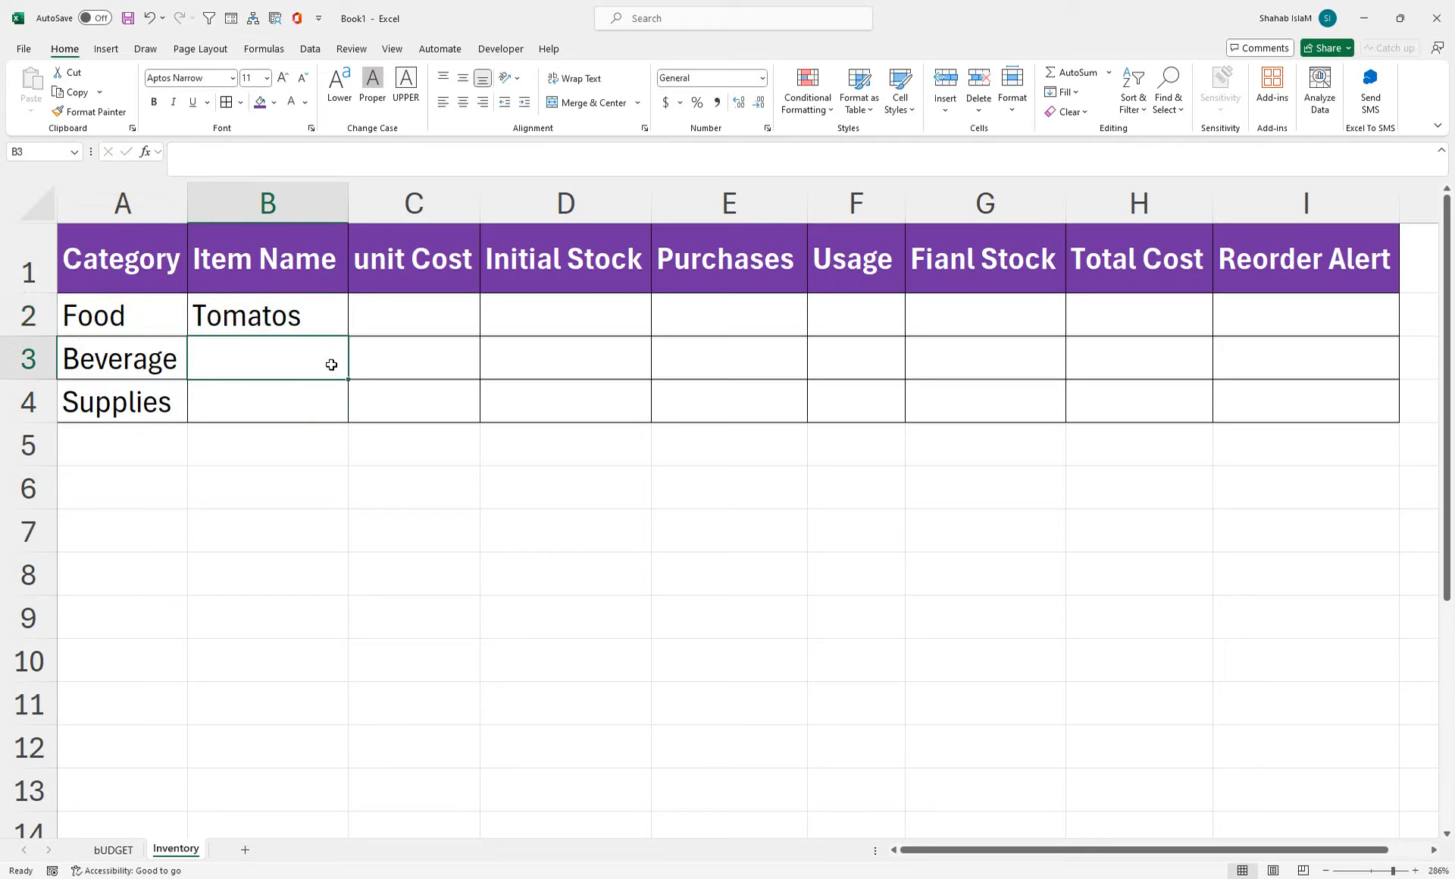
- Enter the item names Soda in cell B3 and Napkim in cell B4
text(D)
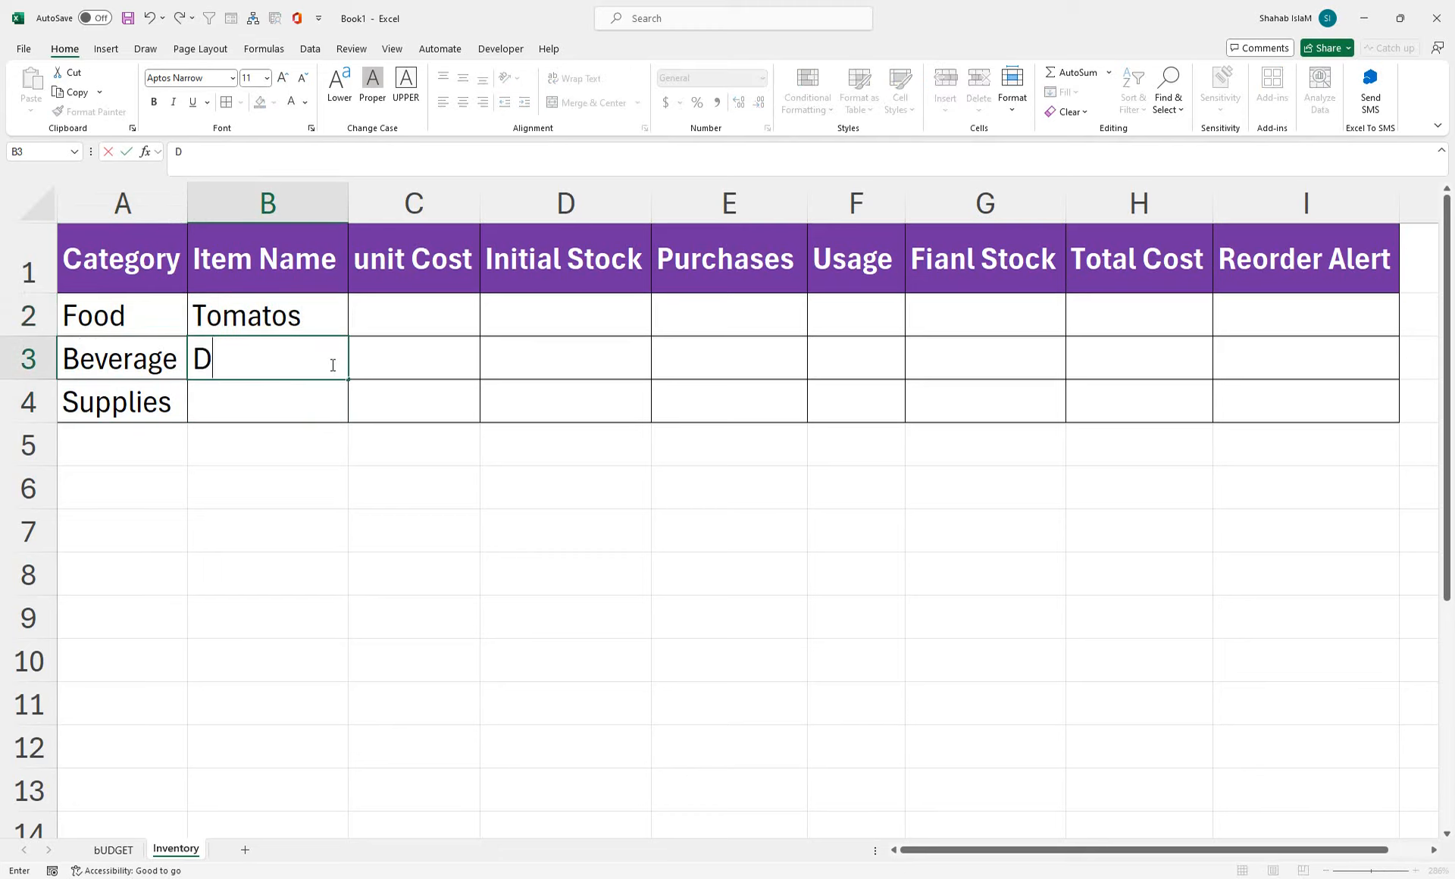
key(BackSpace)
text(Soda)
key(Return)
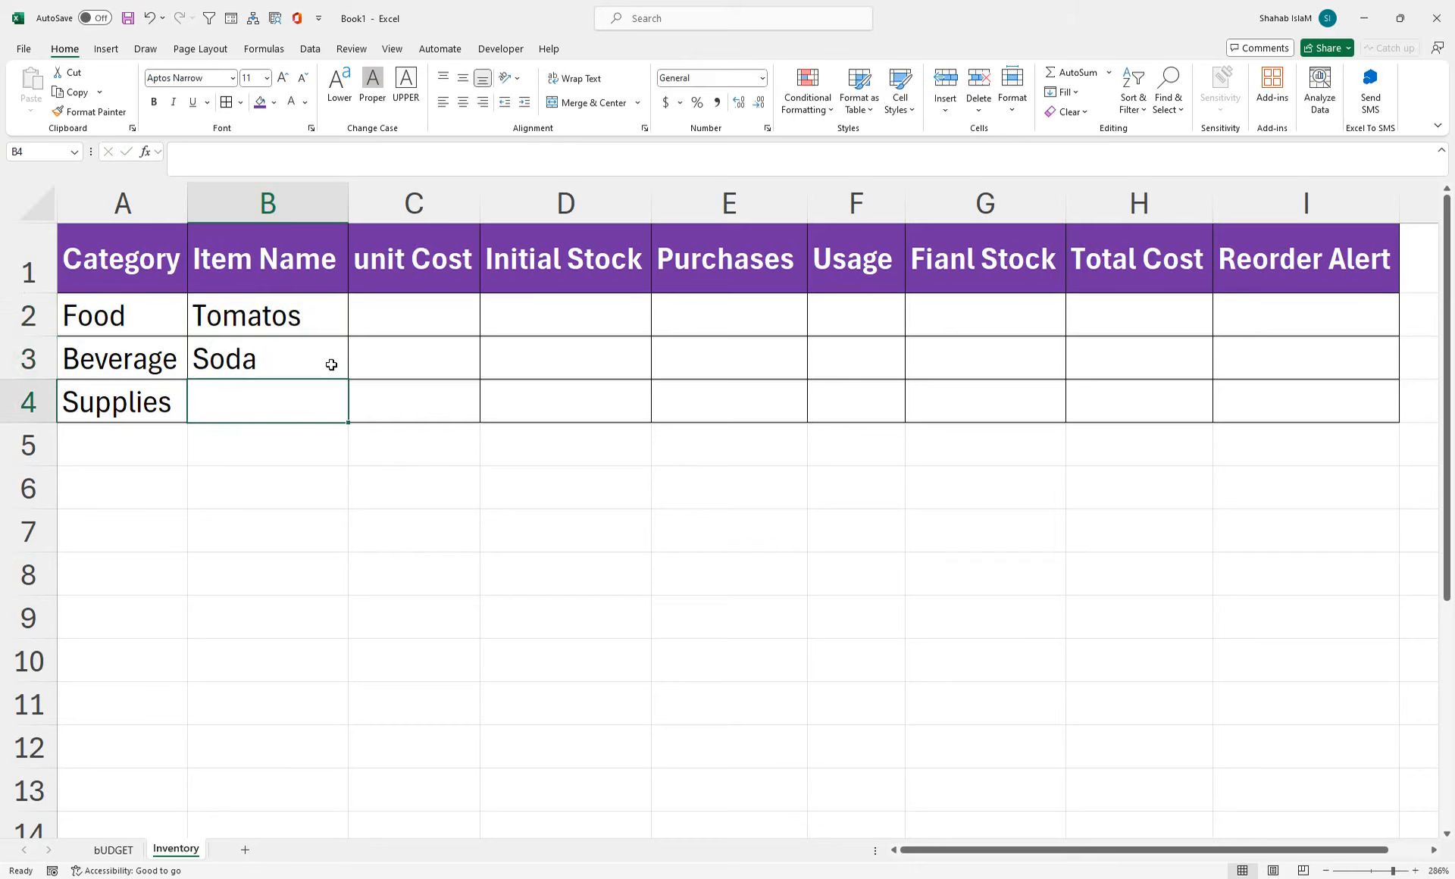
text(Na)
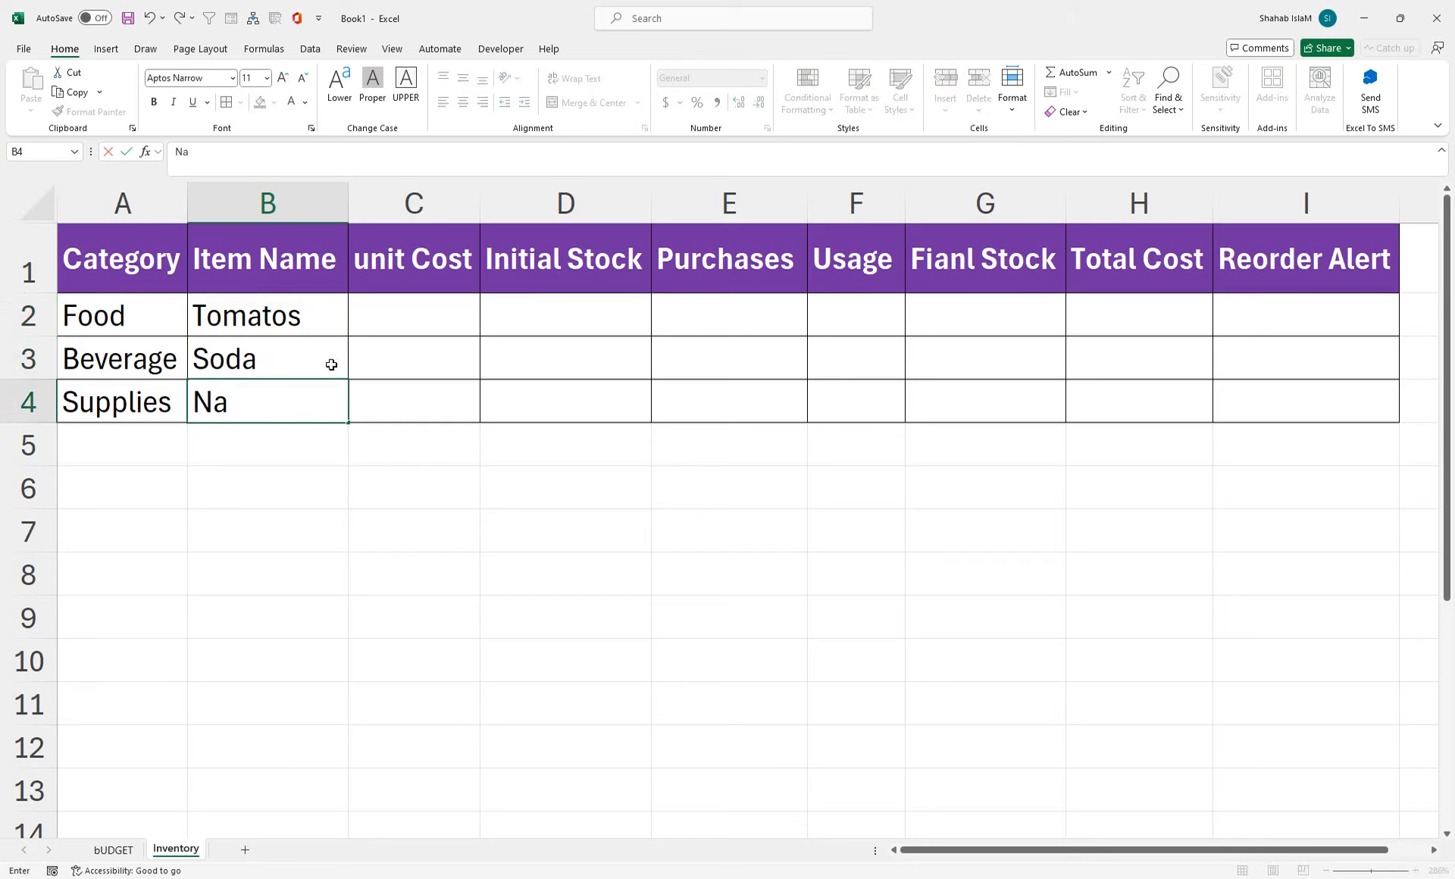
text(pkim)
key(Tab)
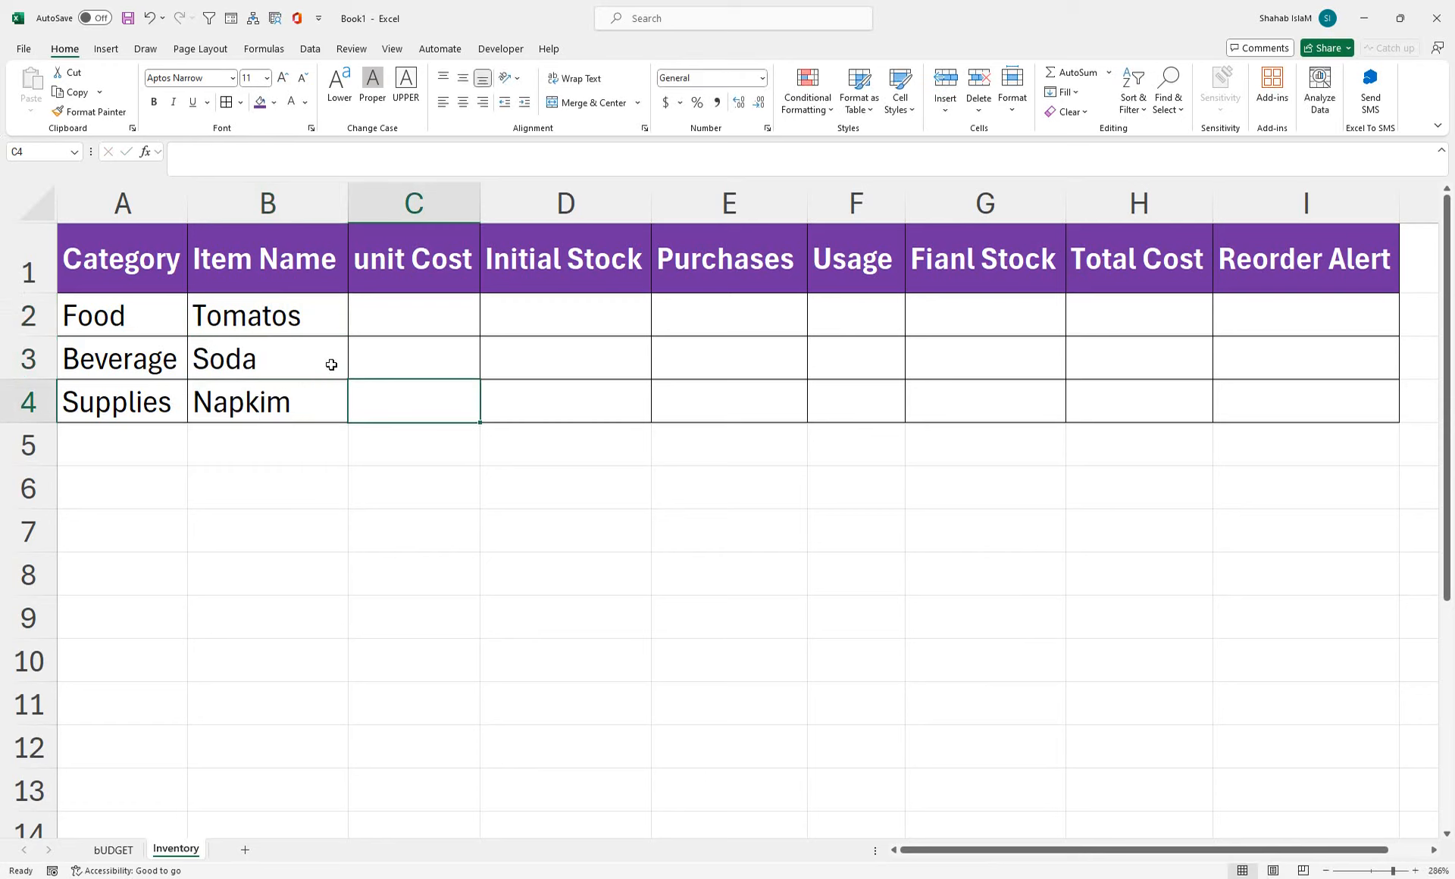
- Correct the spelling of the Supplies item name in cell B4 to Napkin
click(311, 405)
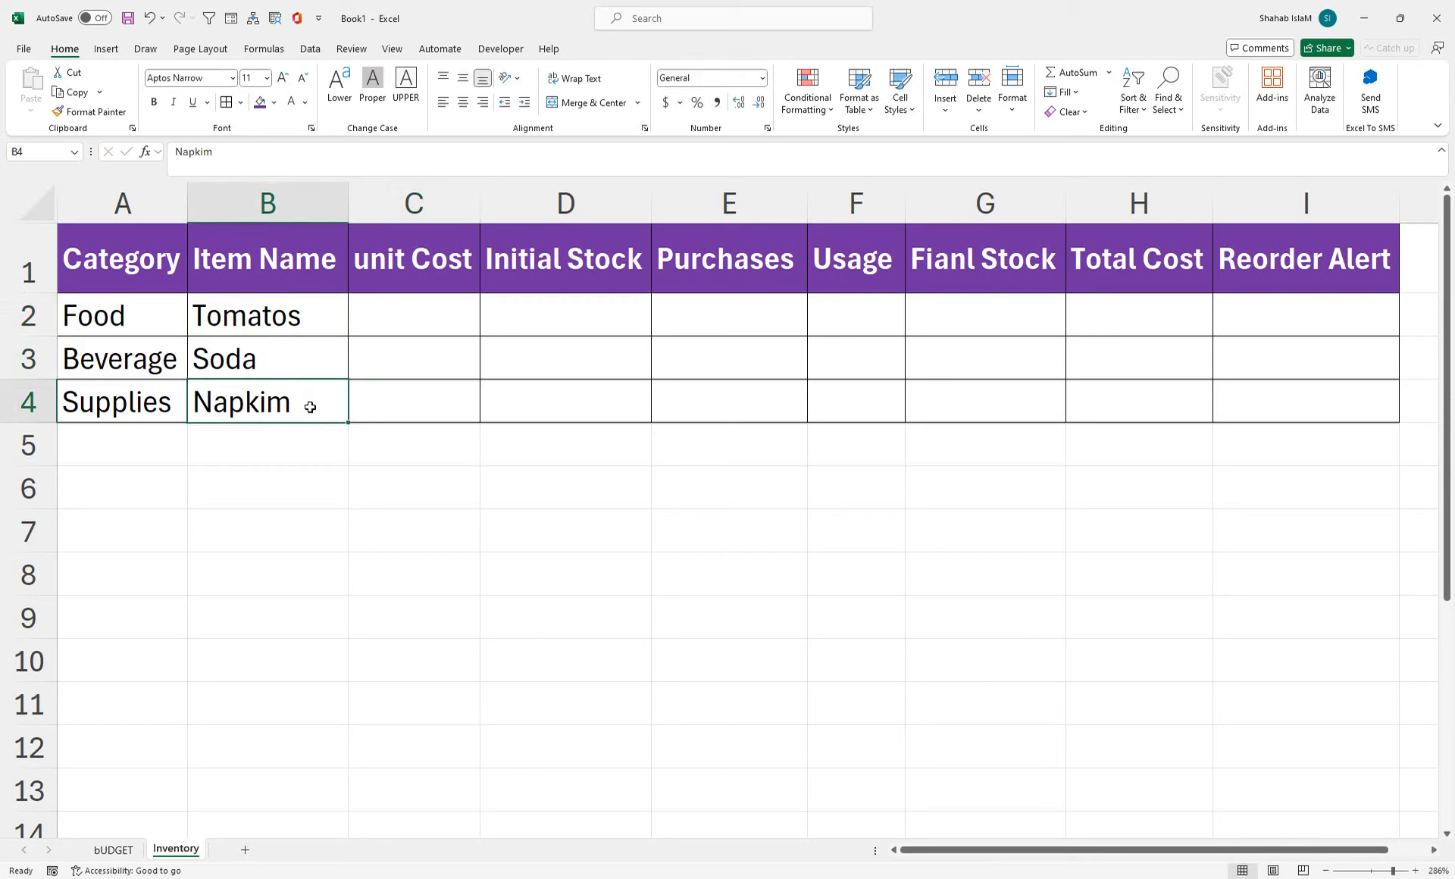
double_click(311, 407)
key(BackSpace)
text(n)
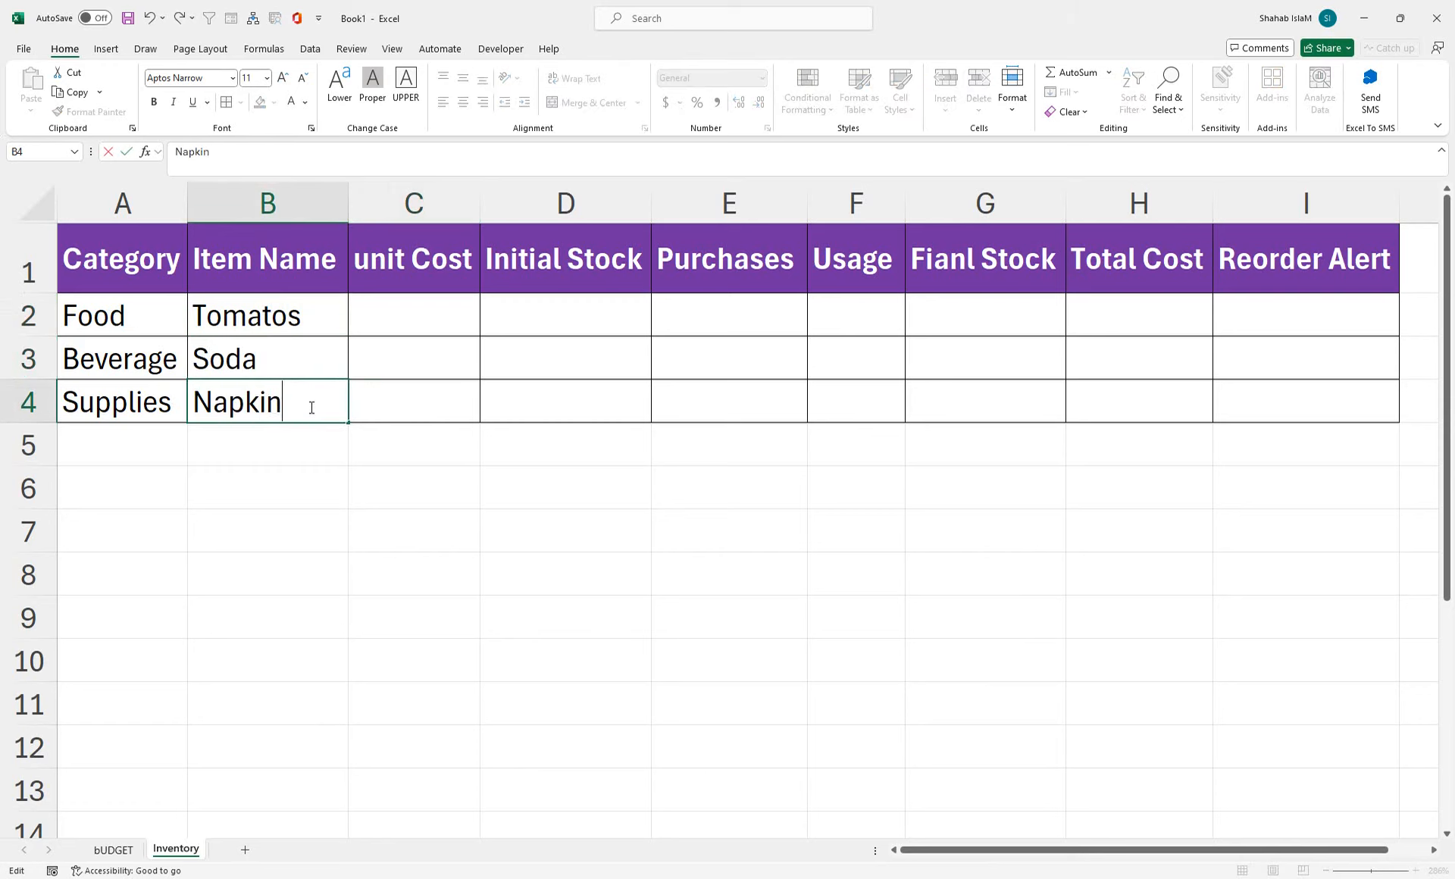
key(Return)
- Enter unit costs of 1.2 for Tomatos in cell C2 and 0.5 for Soda in cell C3
click(377, 309)
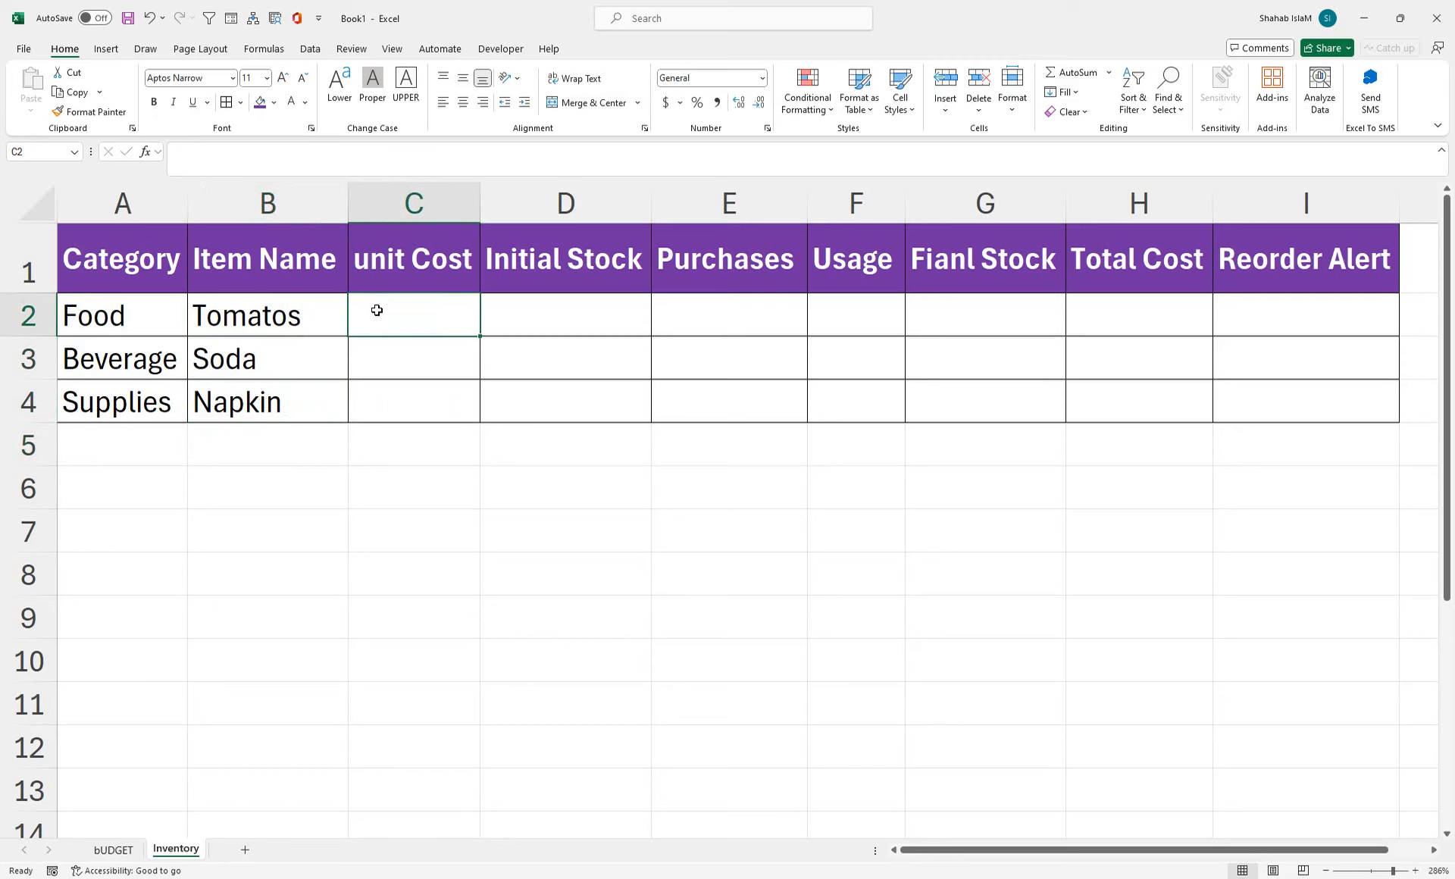
text(1.2)
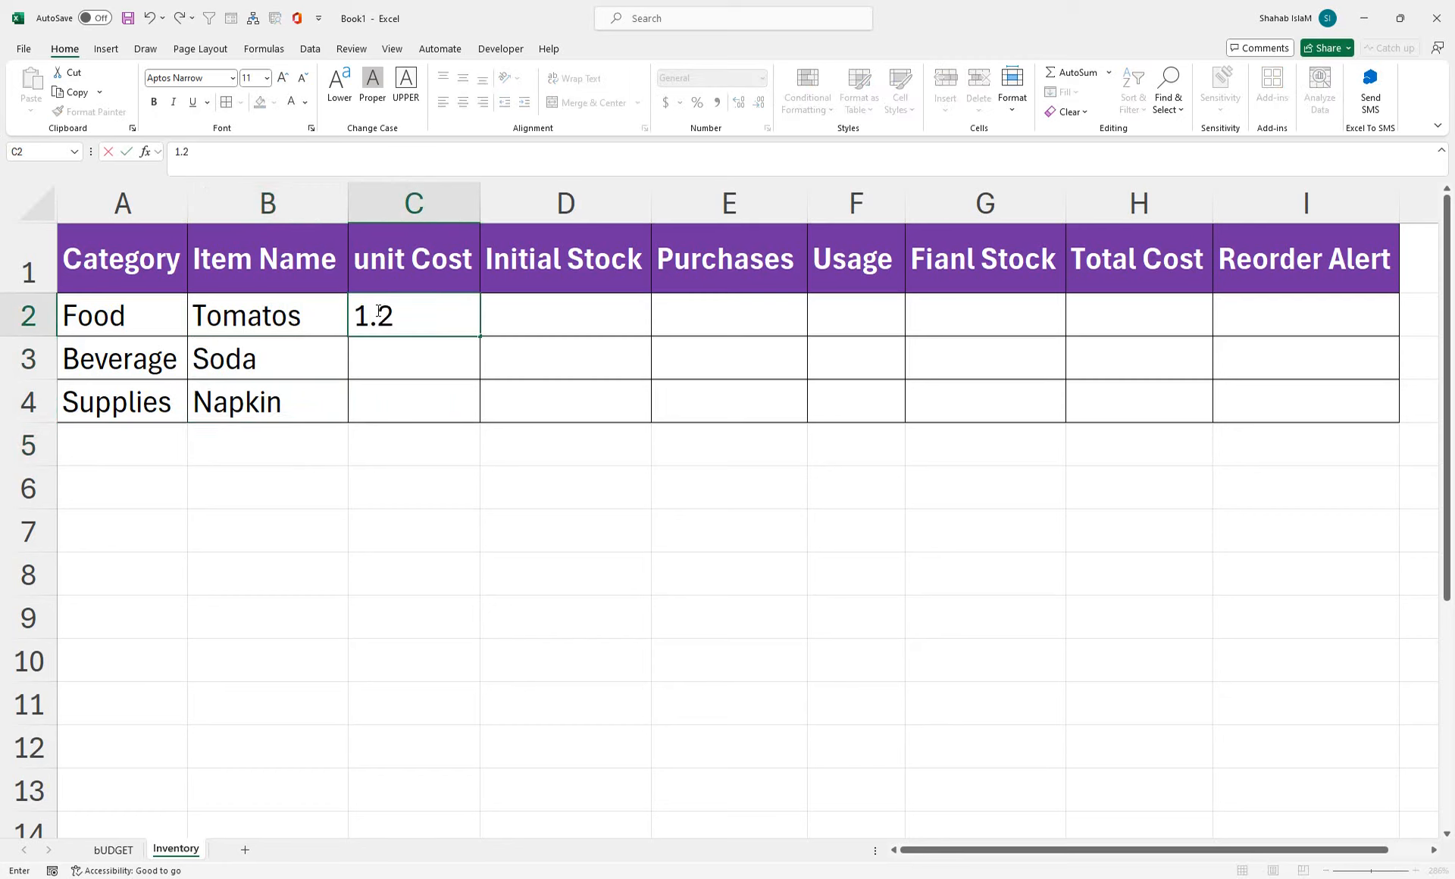
key(Return)
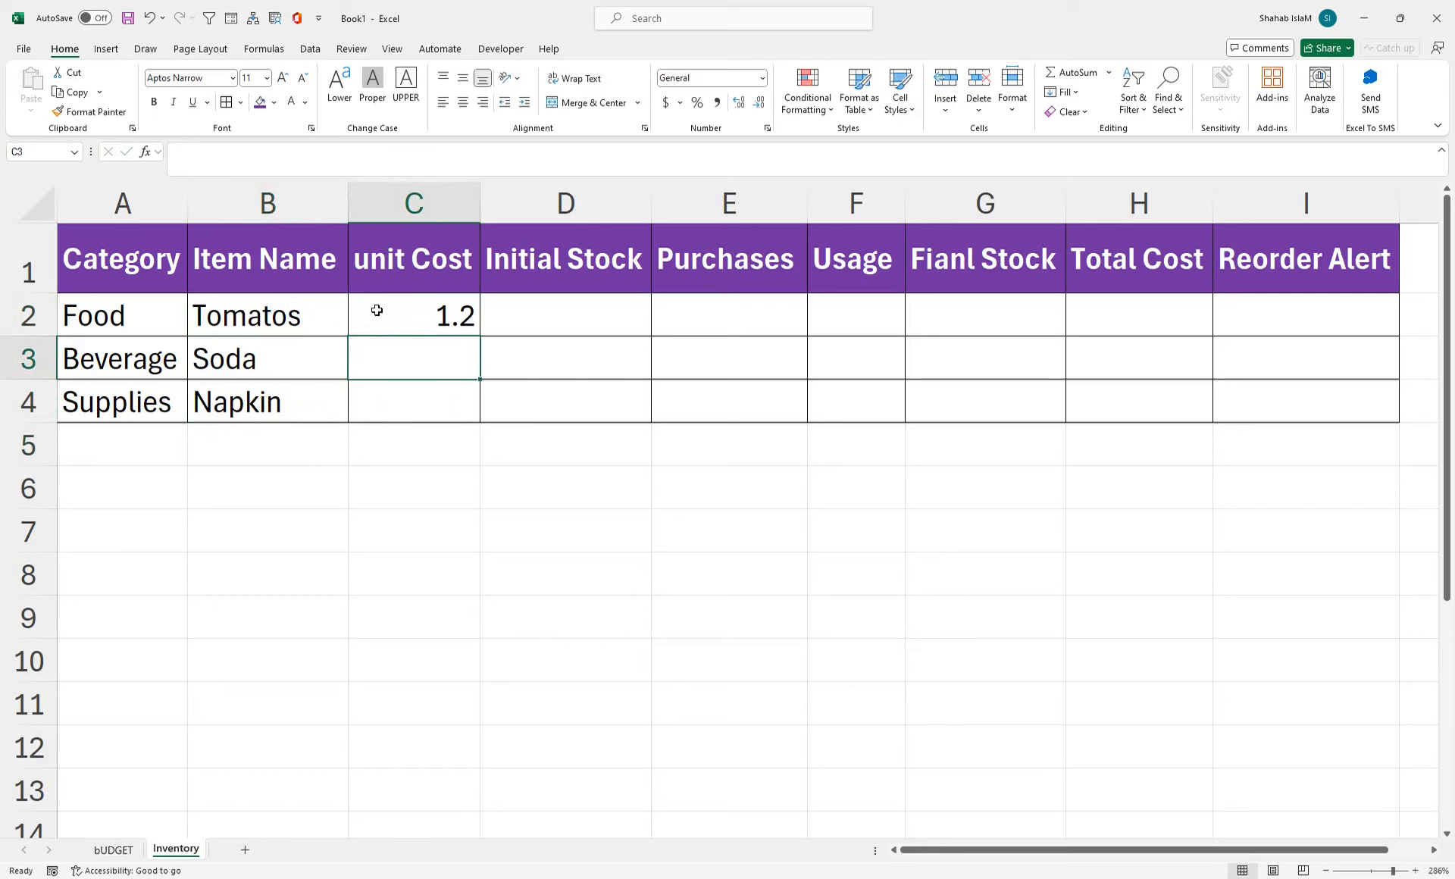
text(0.2)
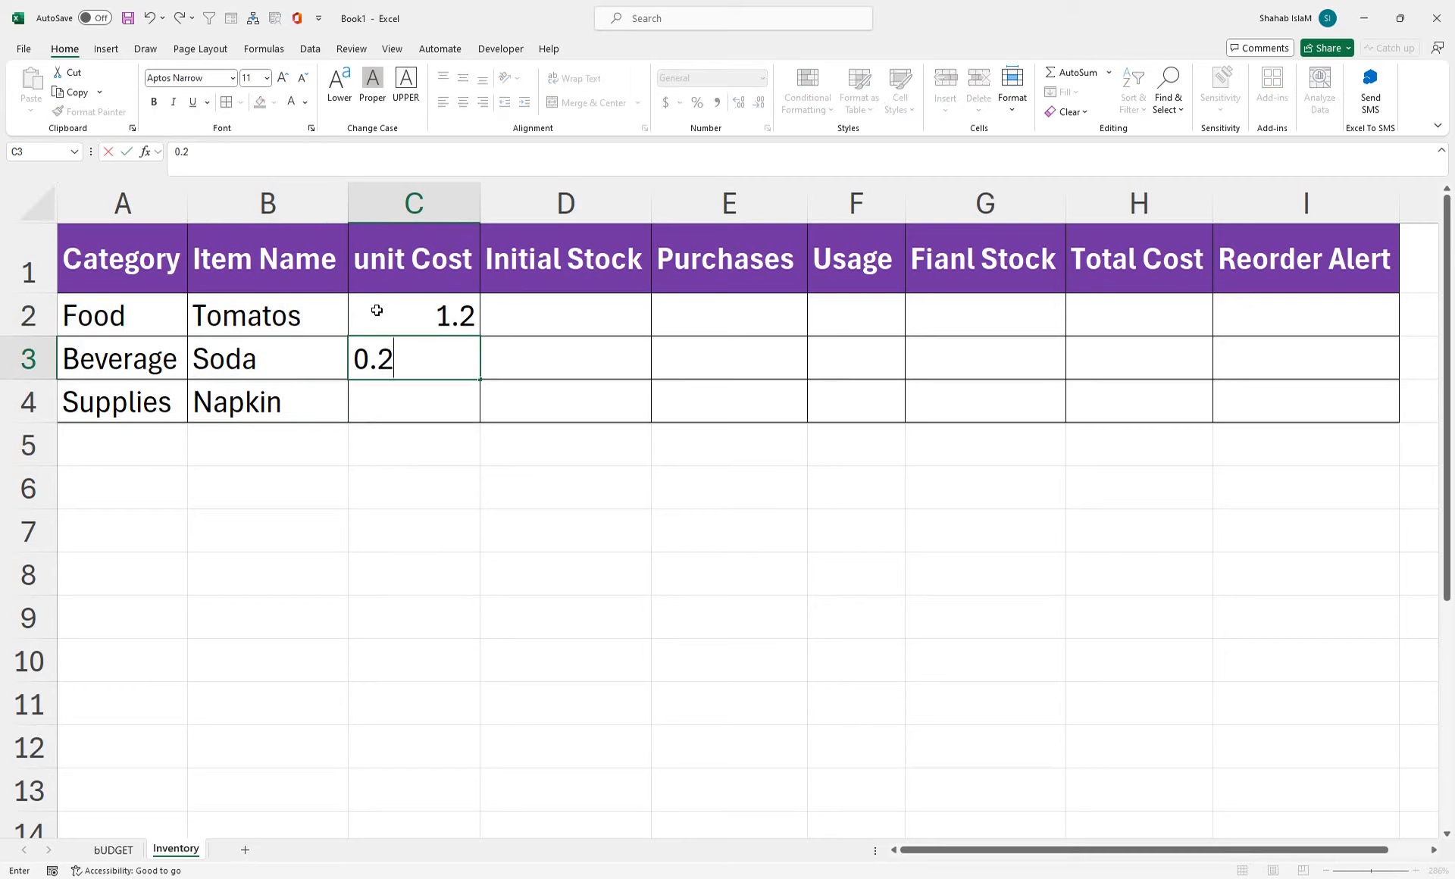
key(Return)
key(Up)
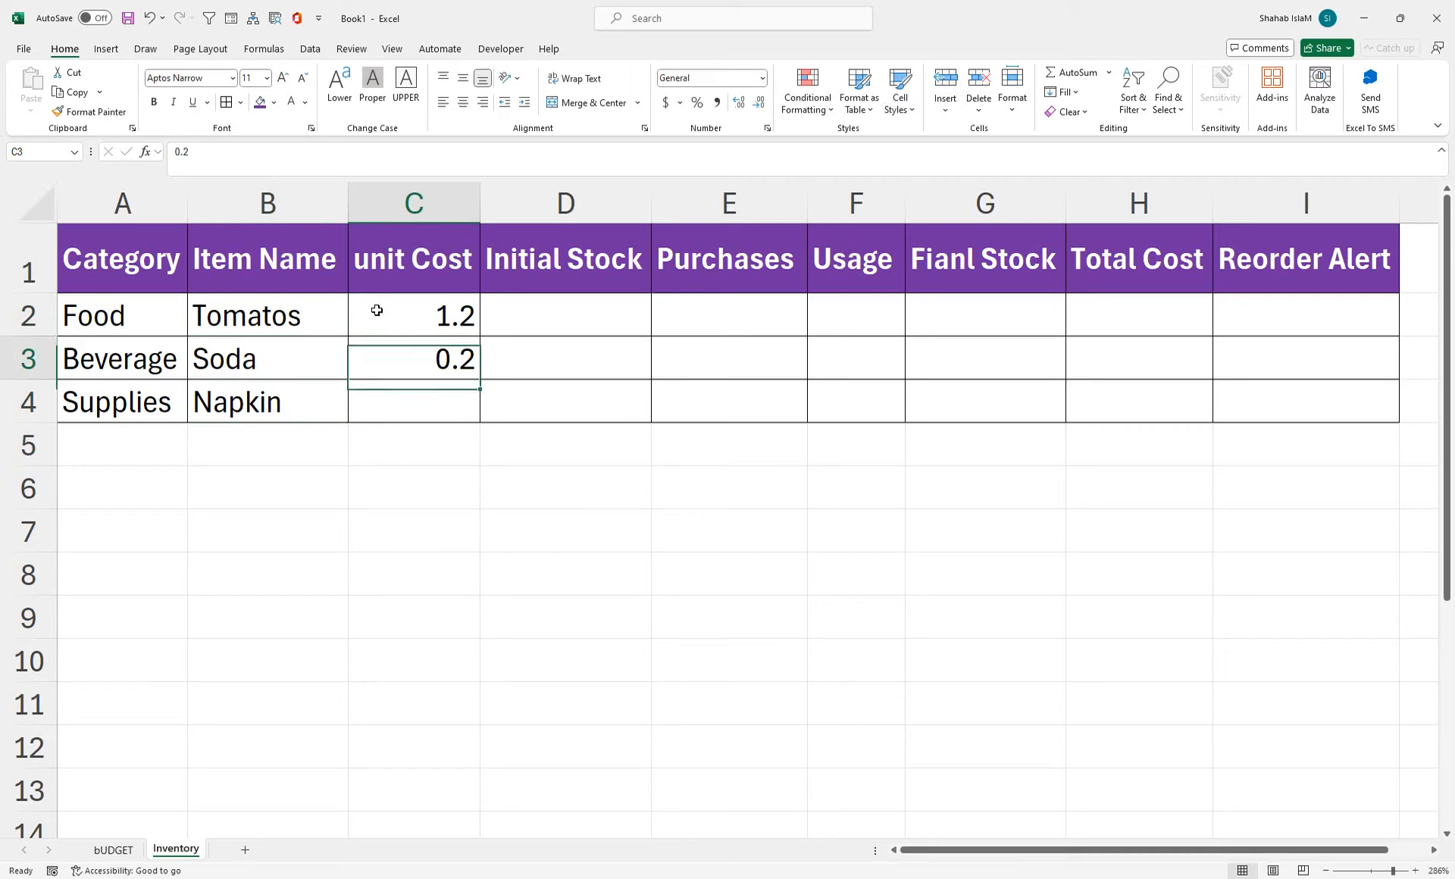
key(F2)
key(BackSpace)
text(5)
key(Return)
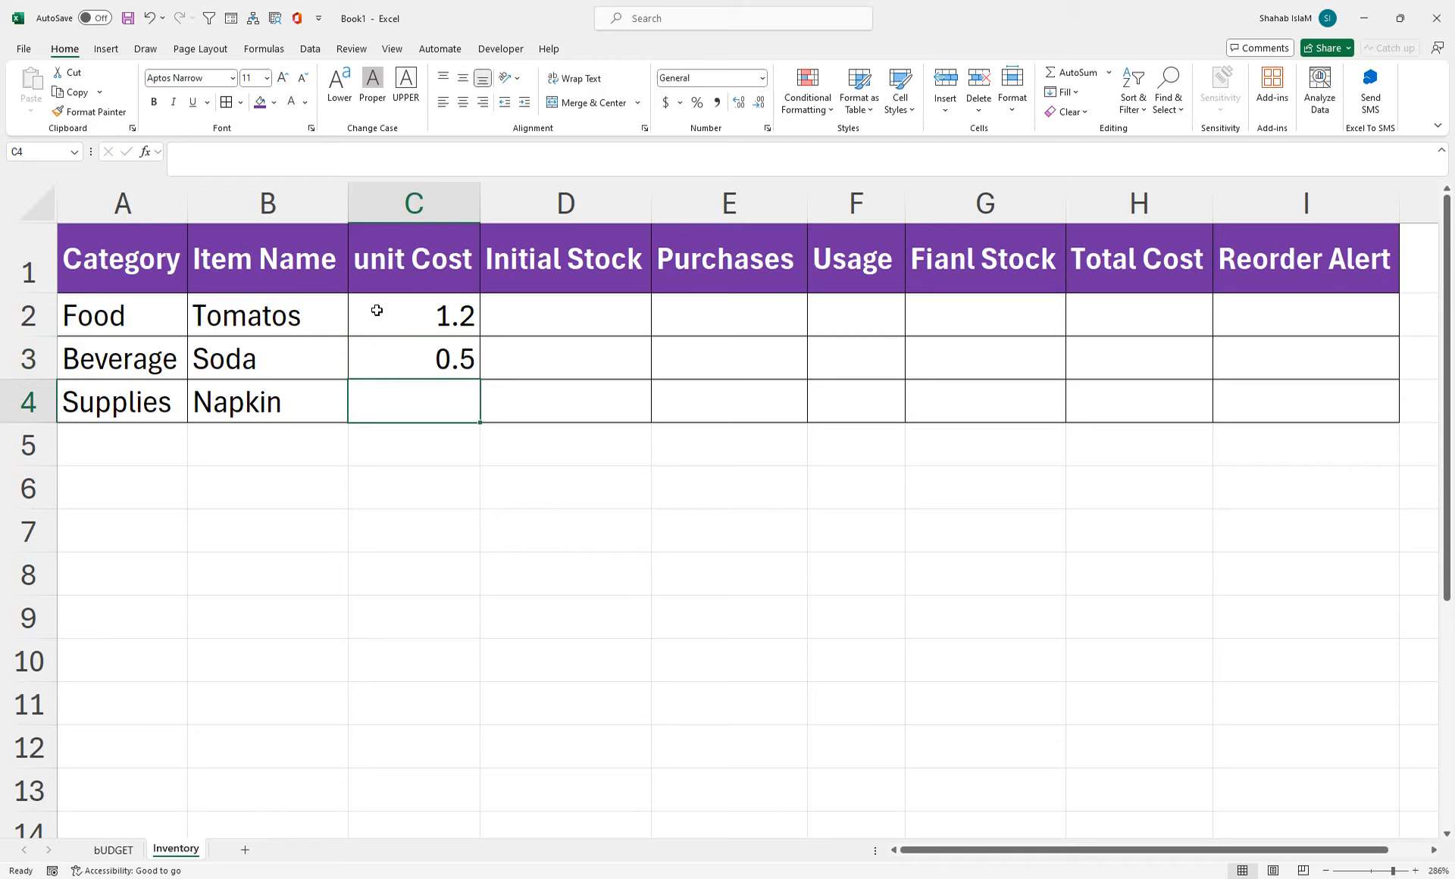
- Enter a unit cost of 0.1 for Napkin in cell C4
text(0)
key(Return)
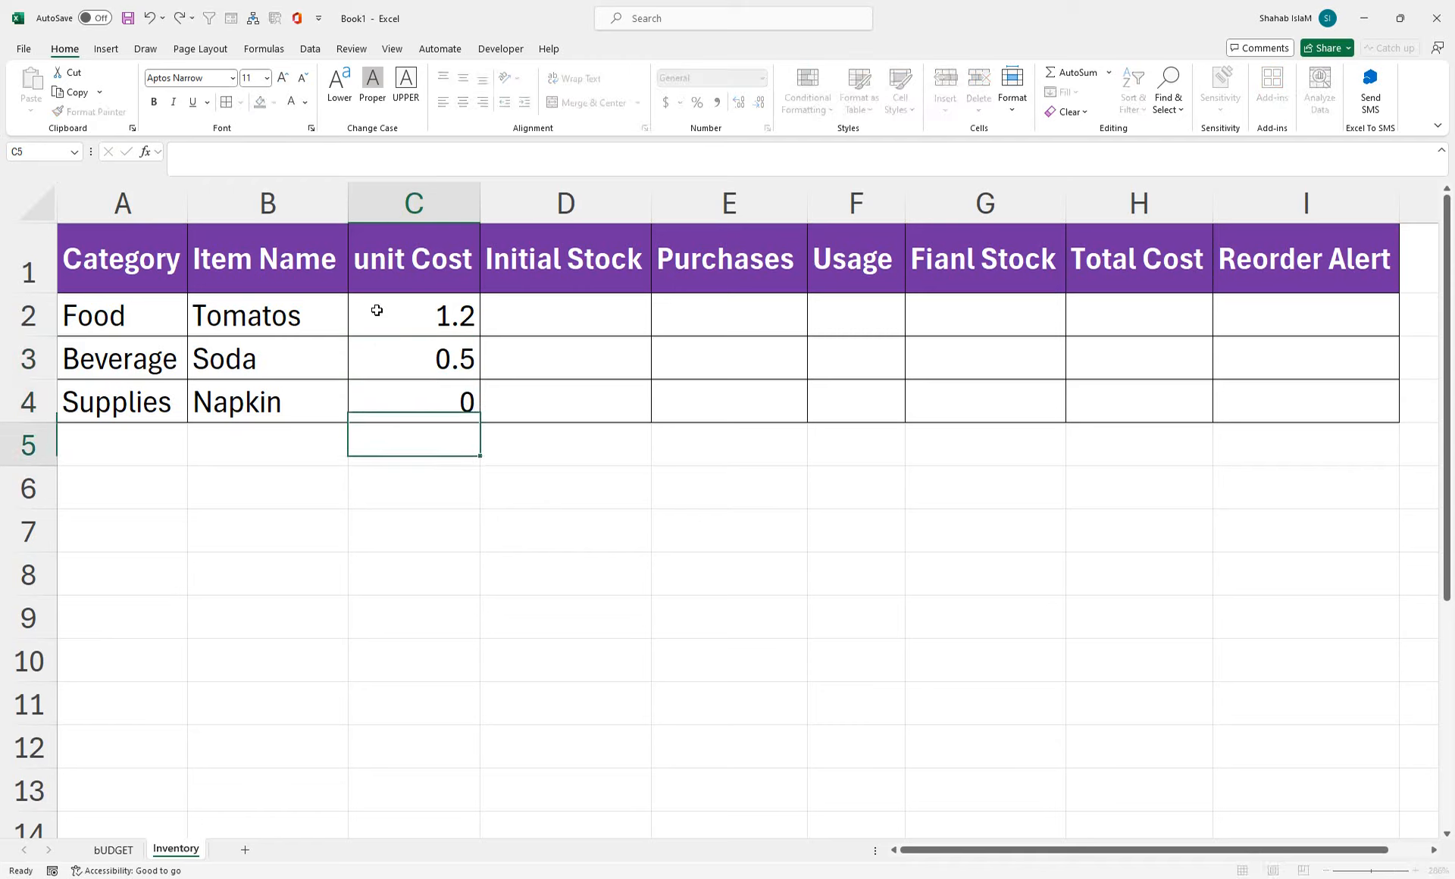
key(Up)
key(F2)
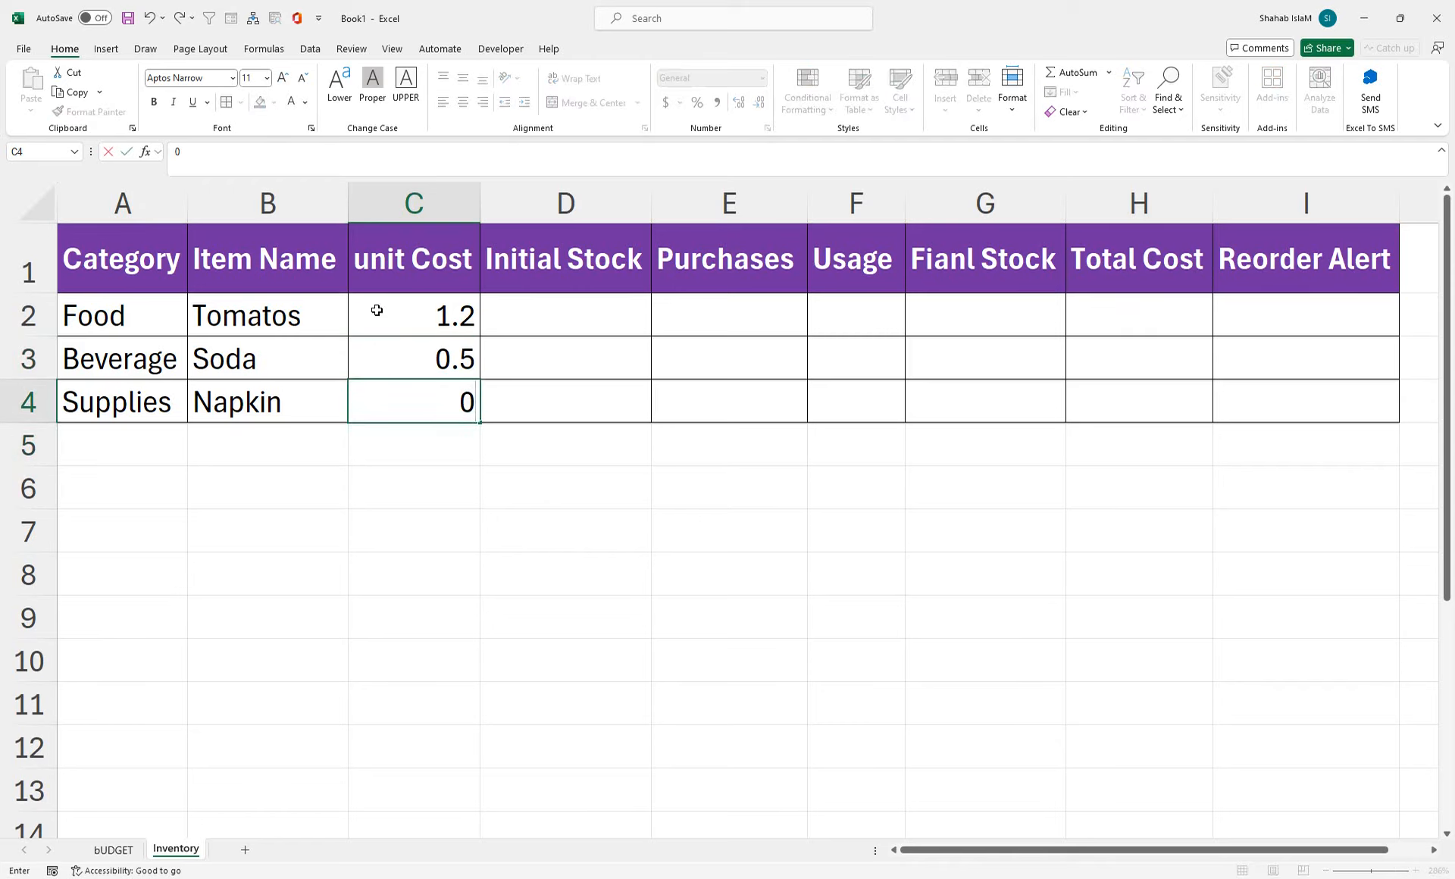
text(.1)
key(Return)
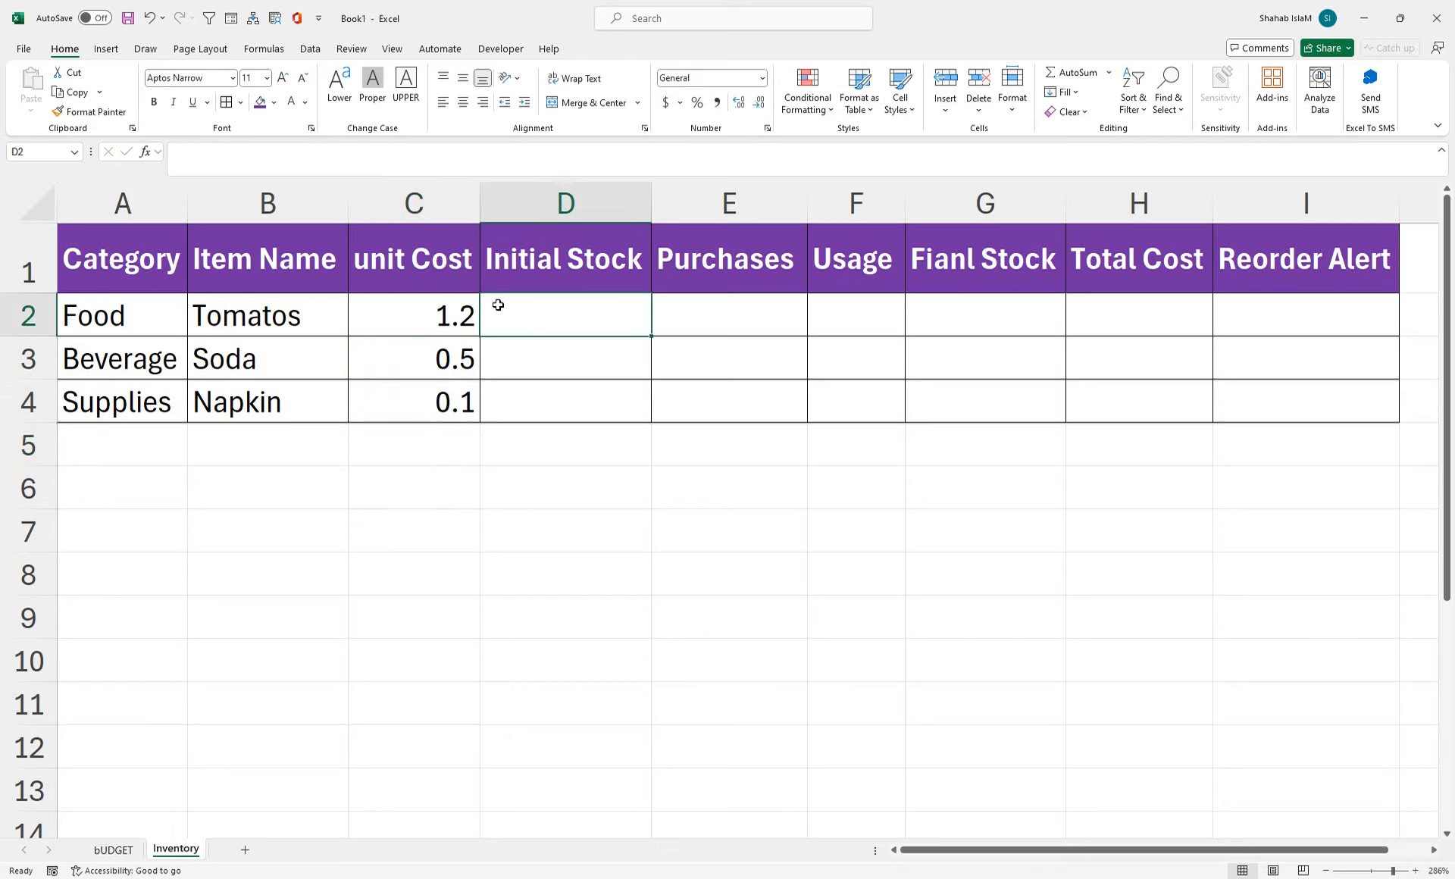
- Enter the initial stock values 100, 200 and 500 in cells D2 to D4
click(496, 305)
text(100)
key(Return)
text(200)
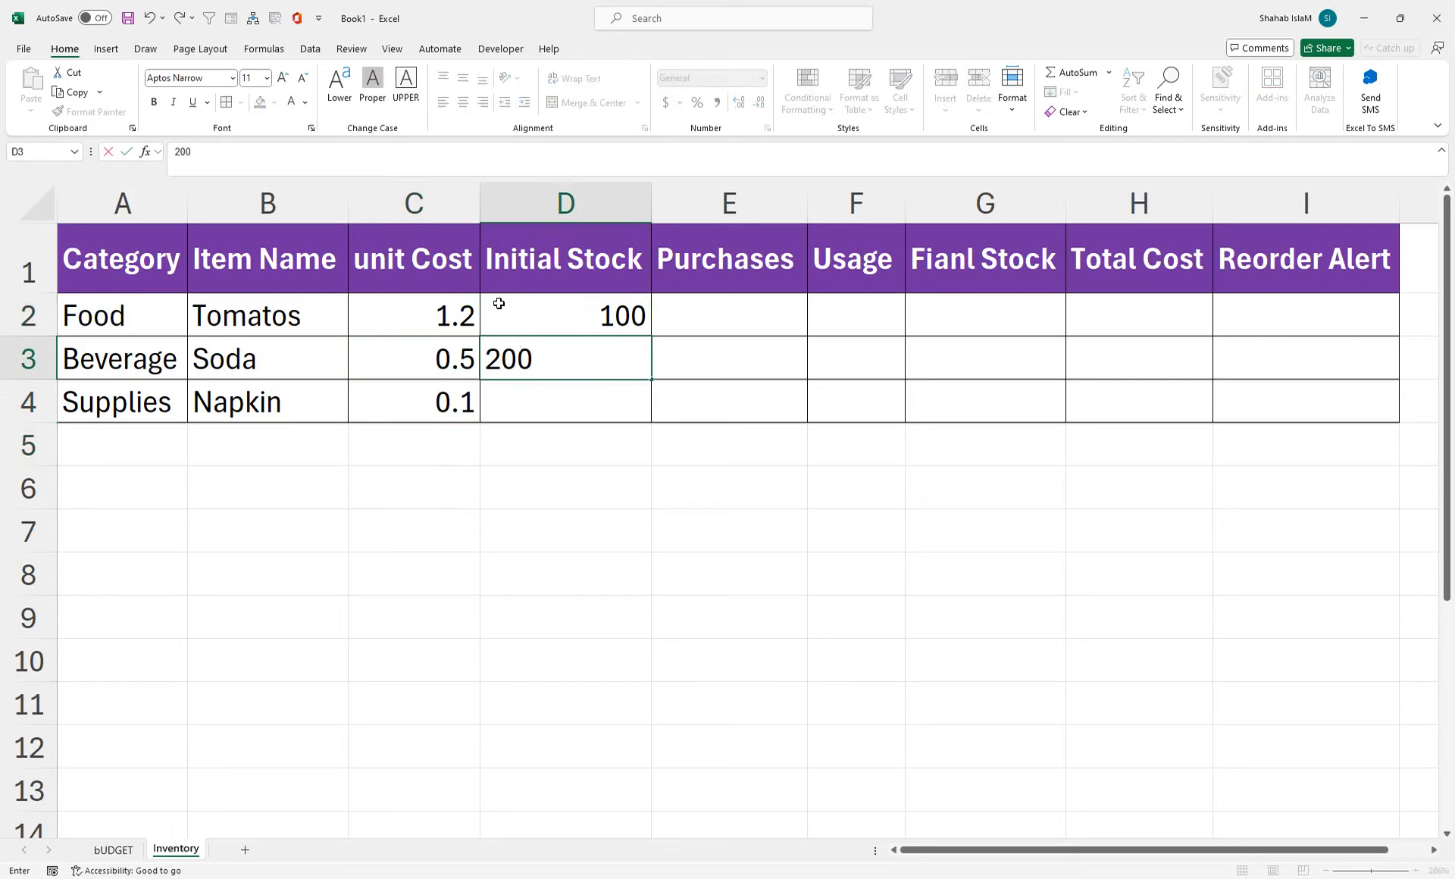
key(Return)
text(500)
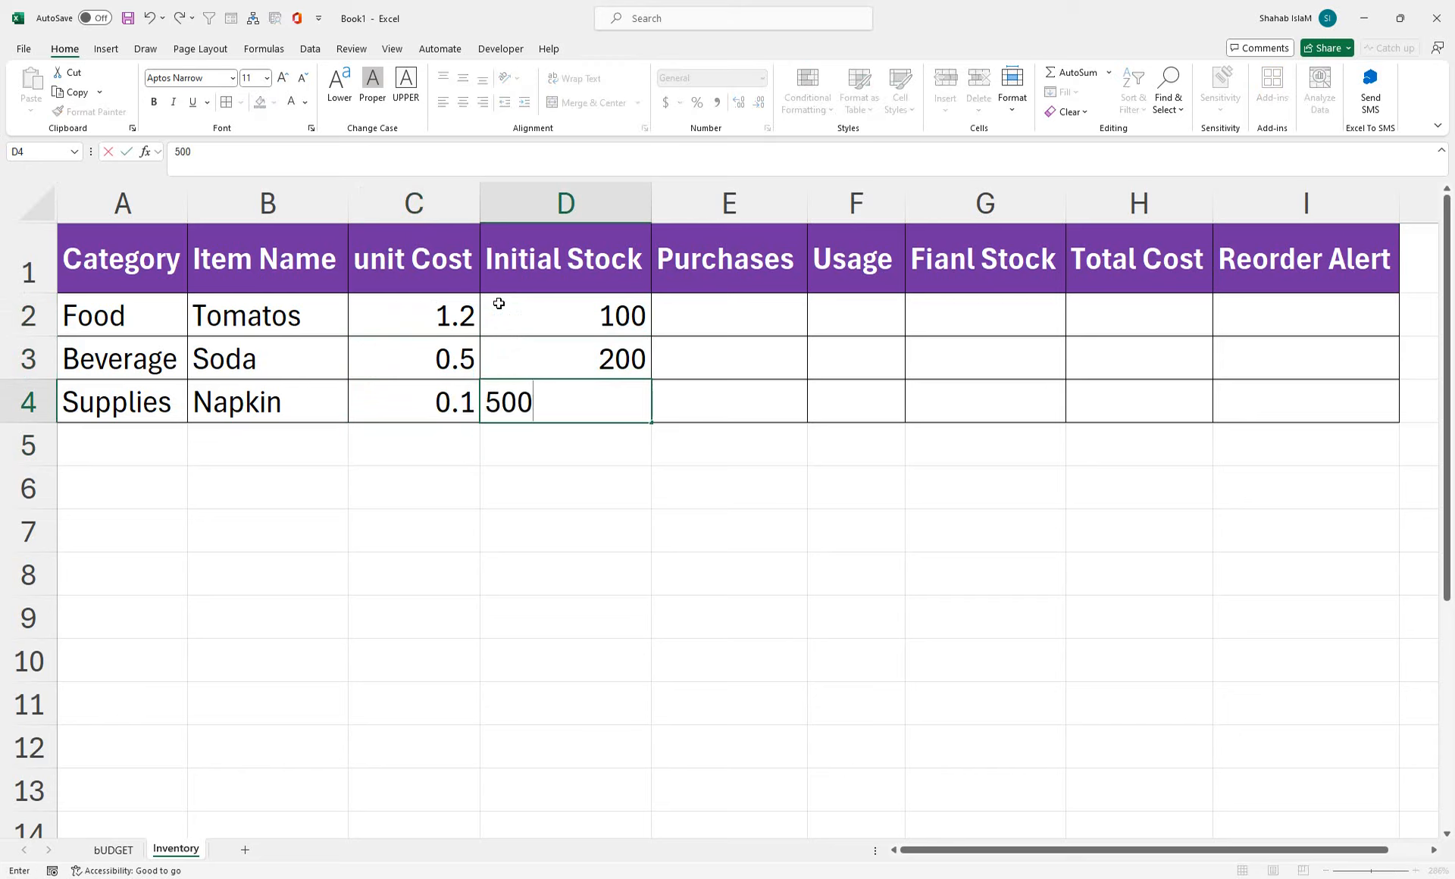
key(Return)
- Enter the purchase quantities 50, 100 and 200 in cells E2 to E4
click(675, 321)
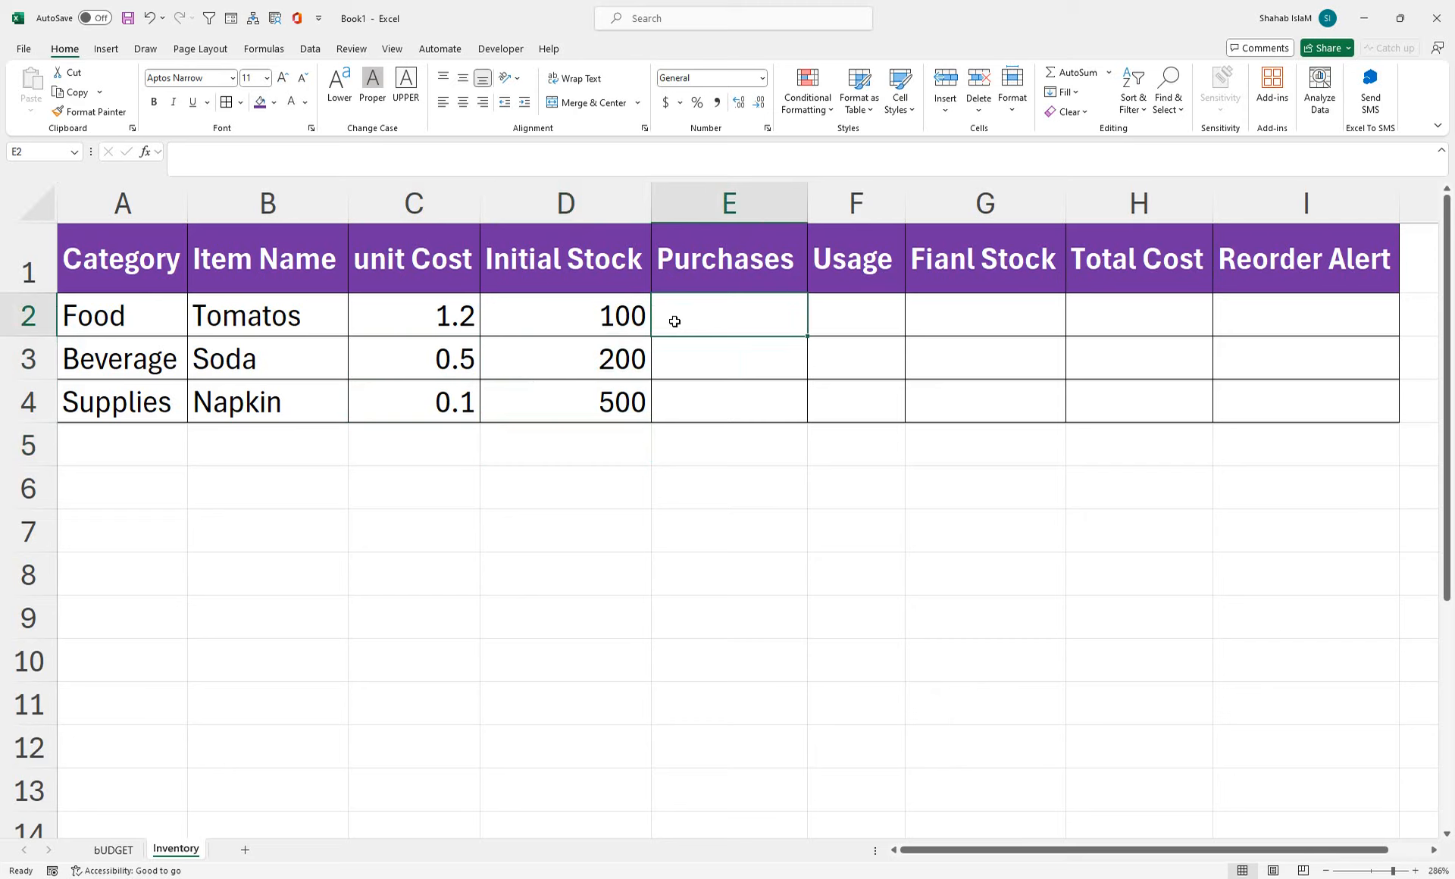
text(50)
key(Return)
text(100)
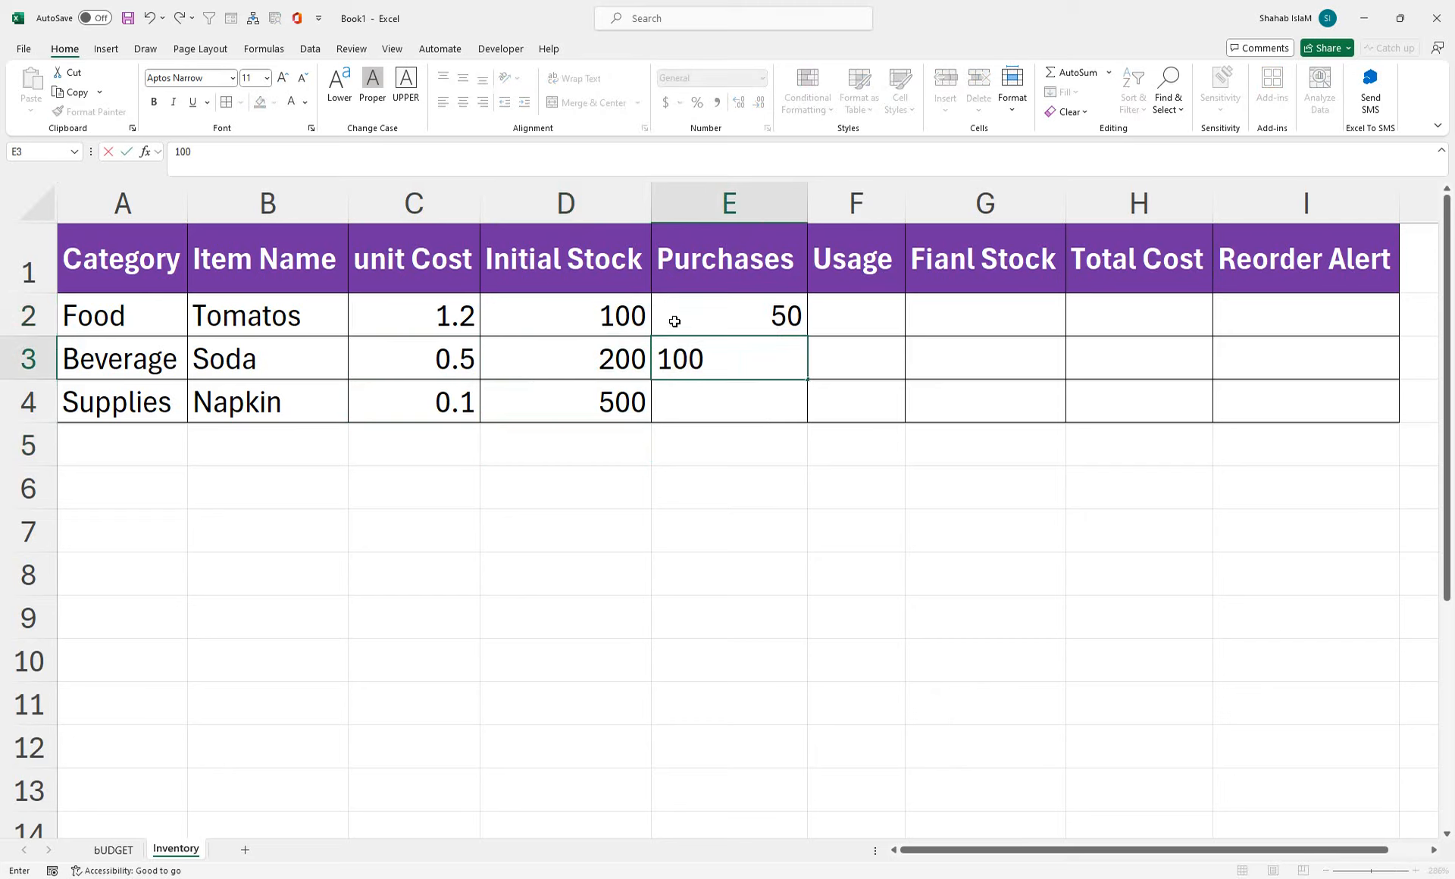
key(Return)
text(2)
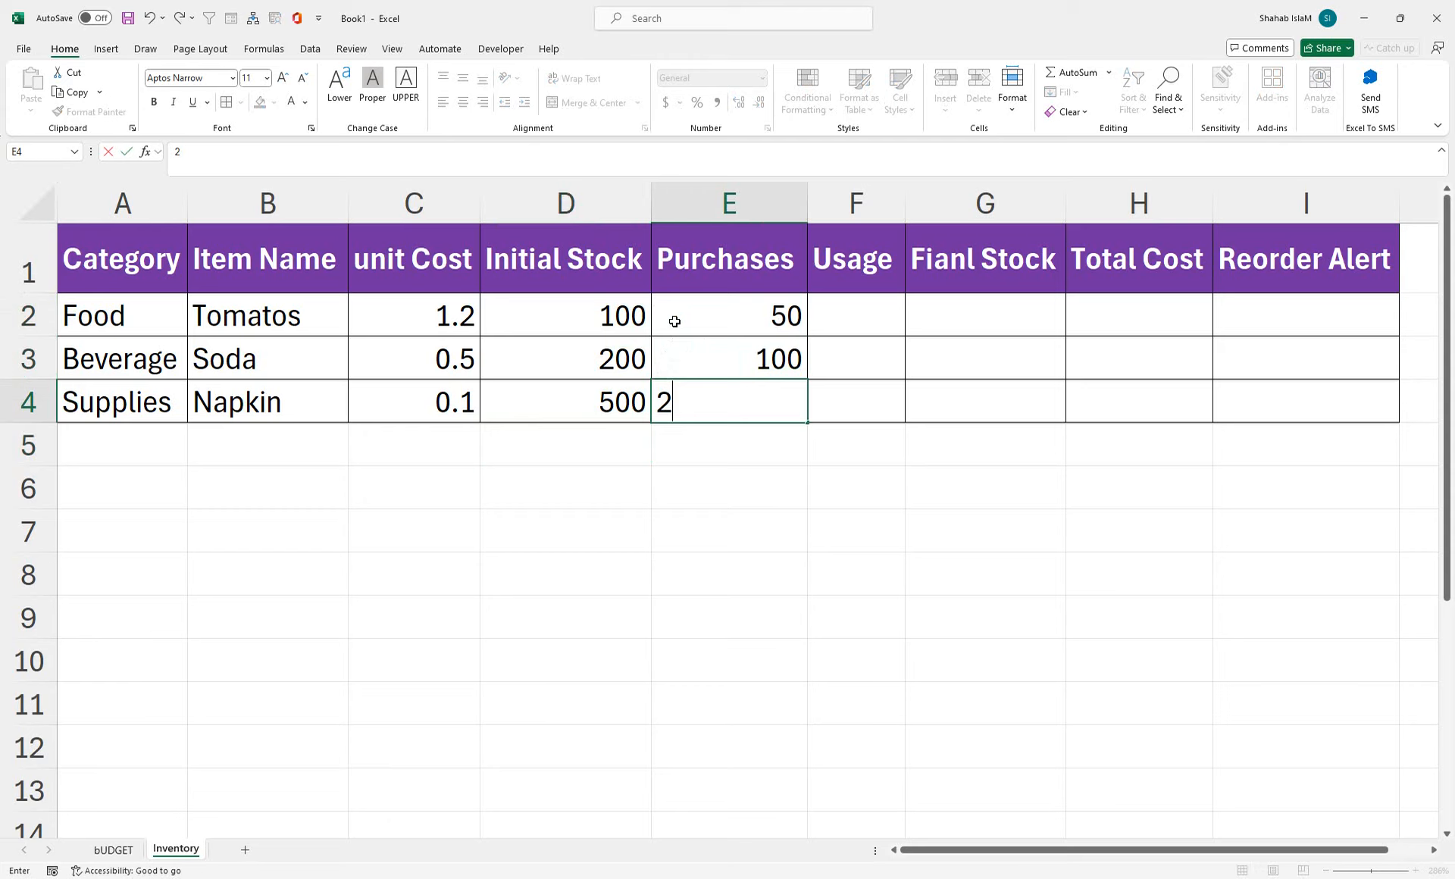
text(00)
key(Tab)
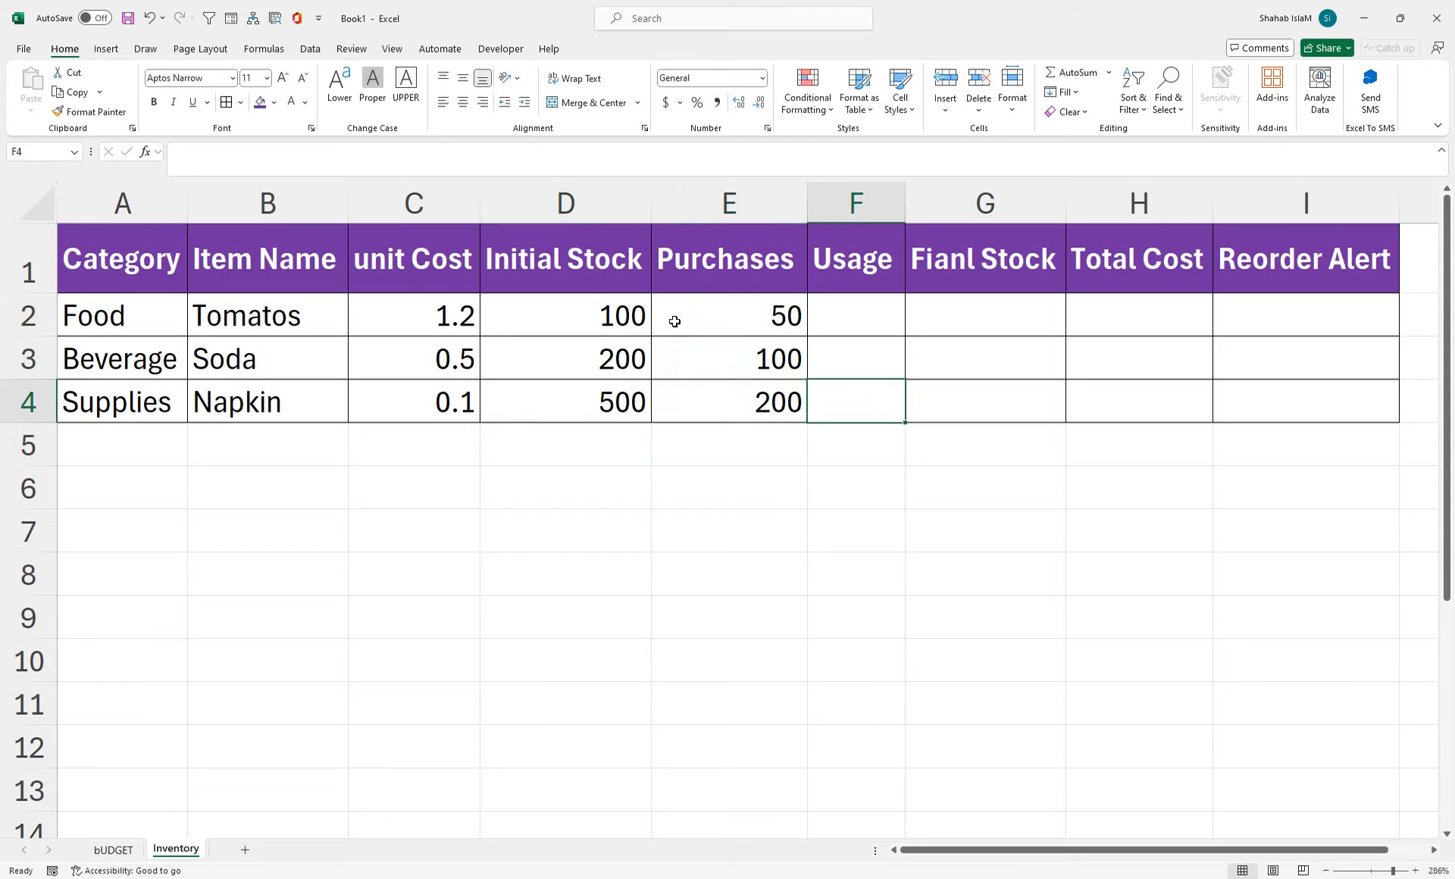
- Enter the usage quantities 120, 250 and 300 in cells F2 to F4
key(Up)
key(Up)
key(Up)
key(Down)
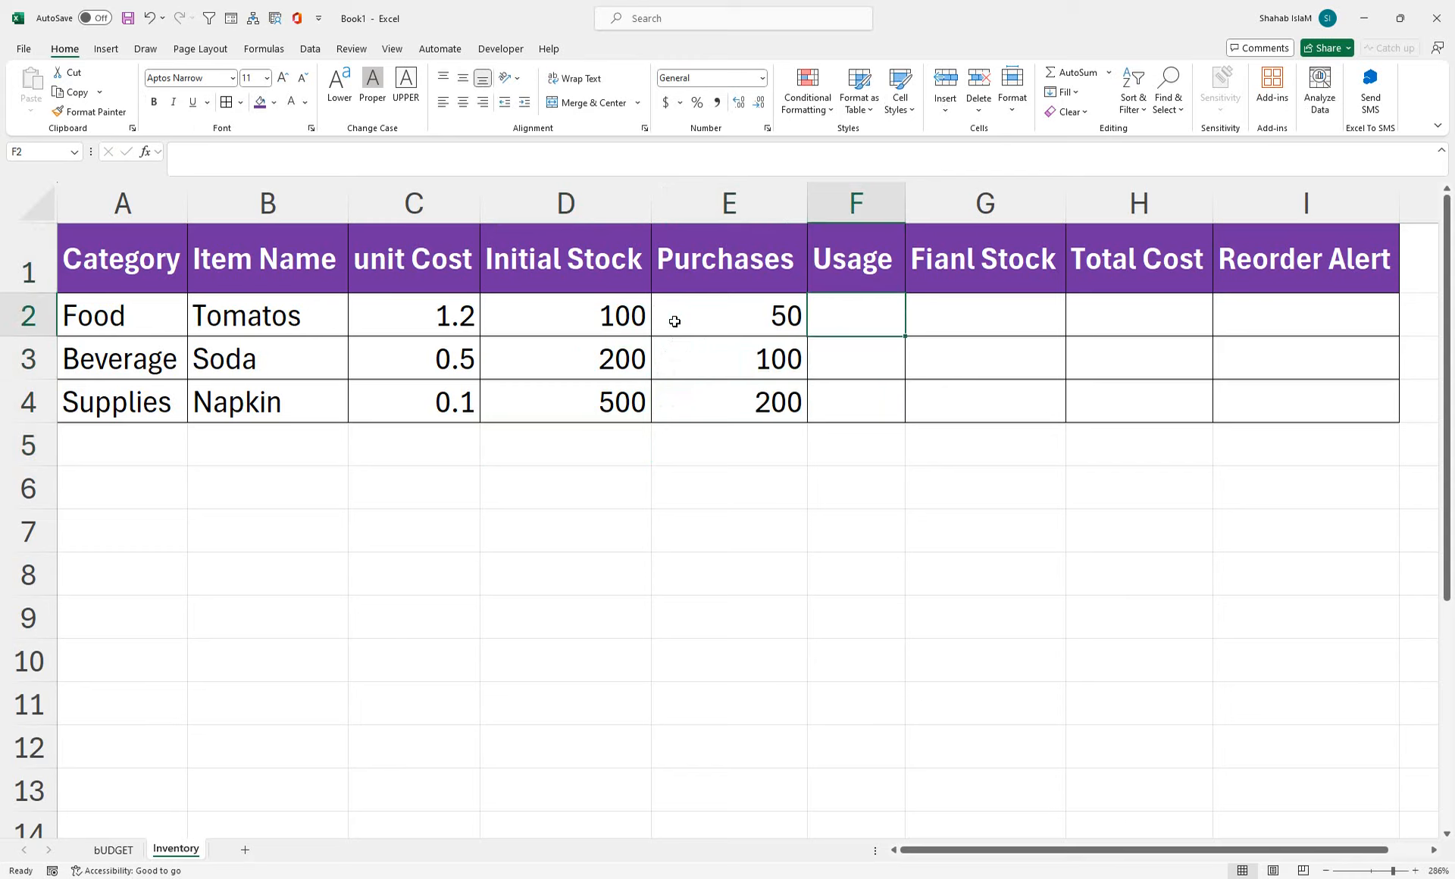
text(120)
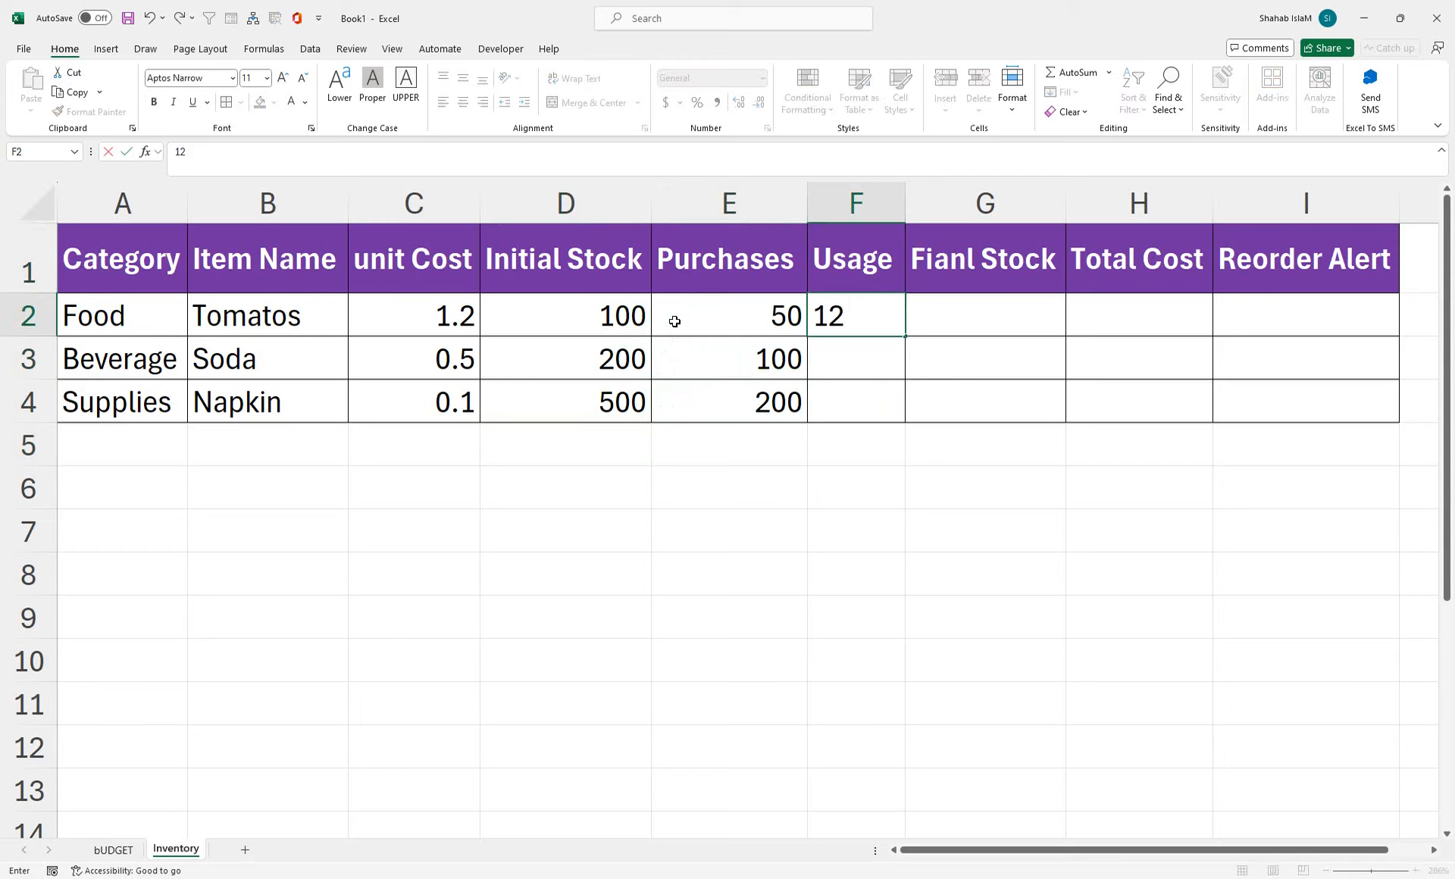
key(Return)
text(250)
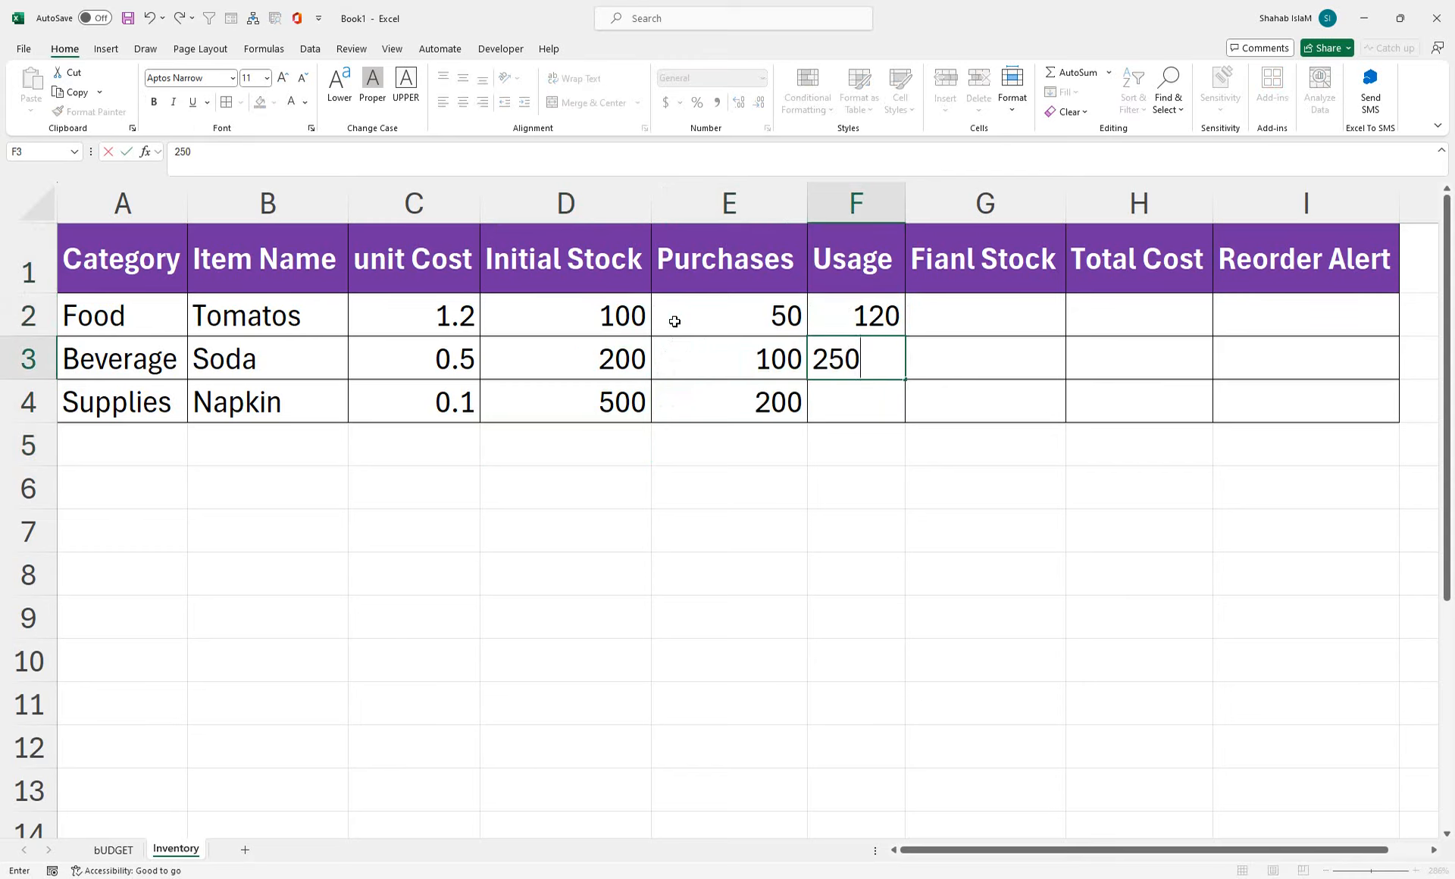
key(Return)
text(300)
key(Return)
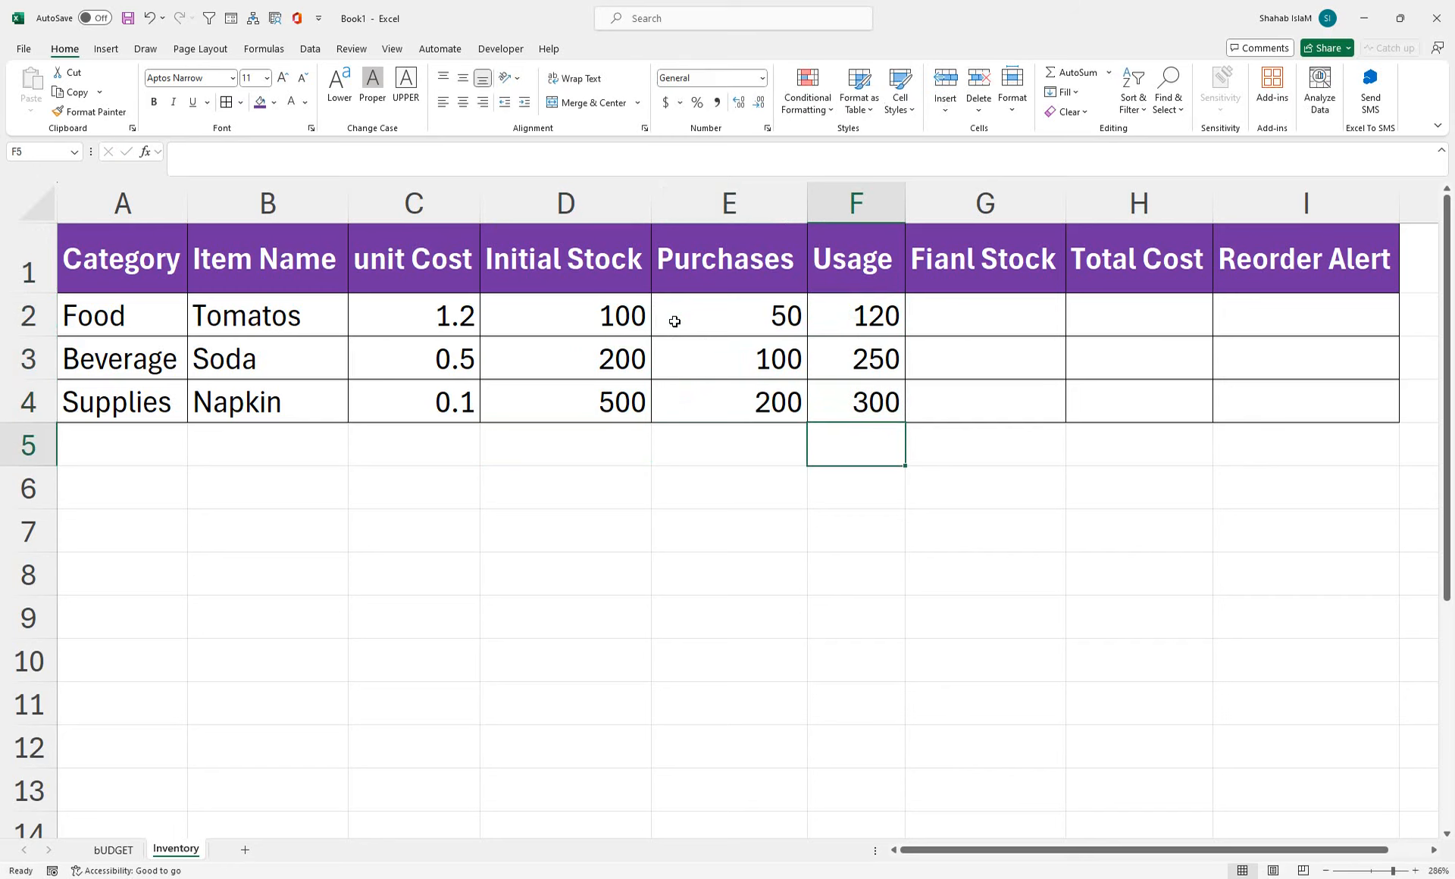
- Calculate the final stock for Tomatos in cell G2 with the formula =D2+E2-F2
key(Up)
key(Up)
key(Up)
key(Right)
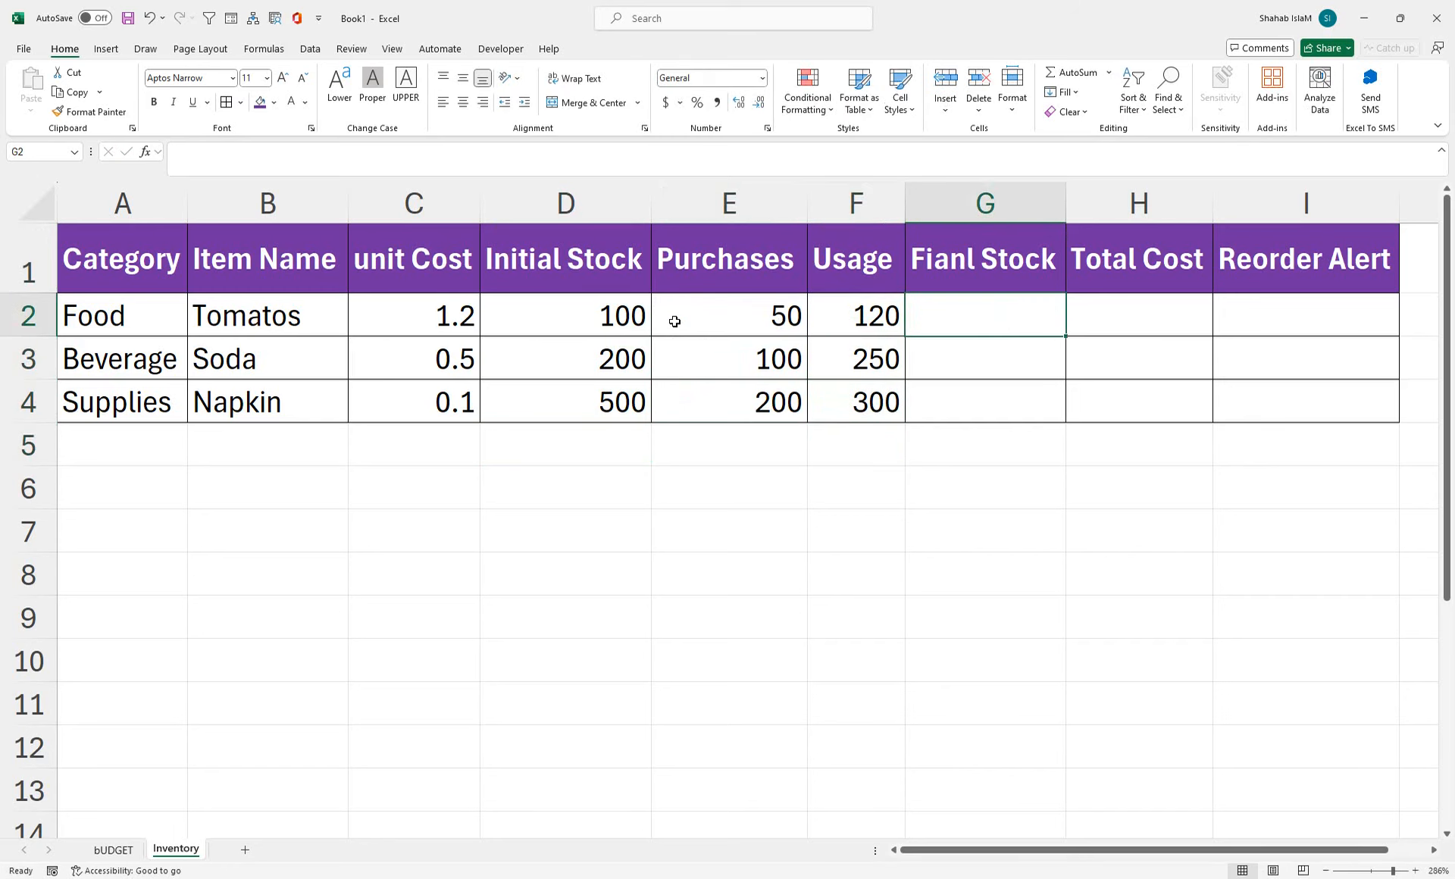
key(Right)
key(Right)
key(Down)
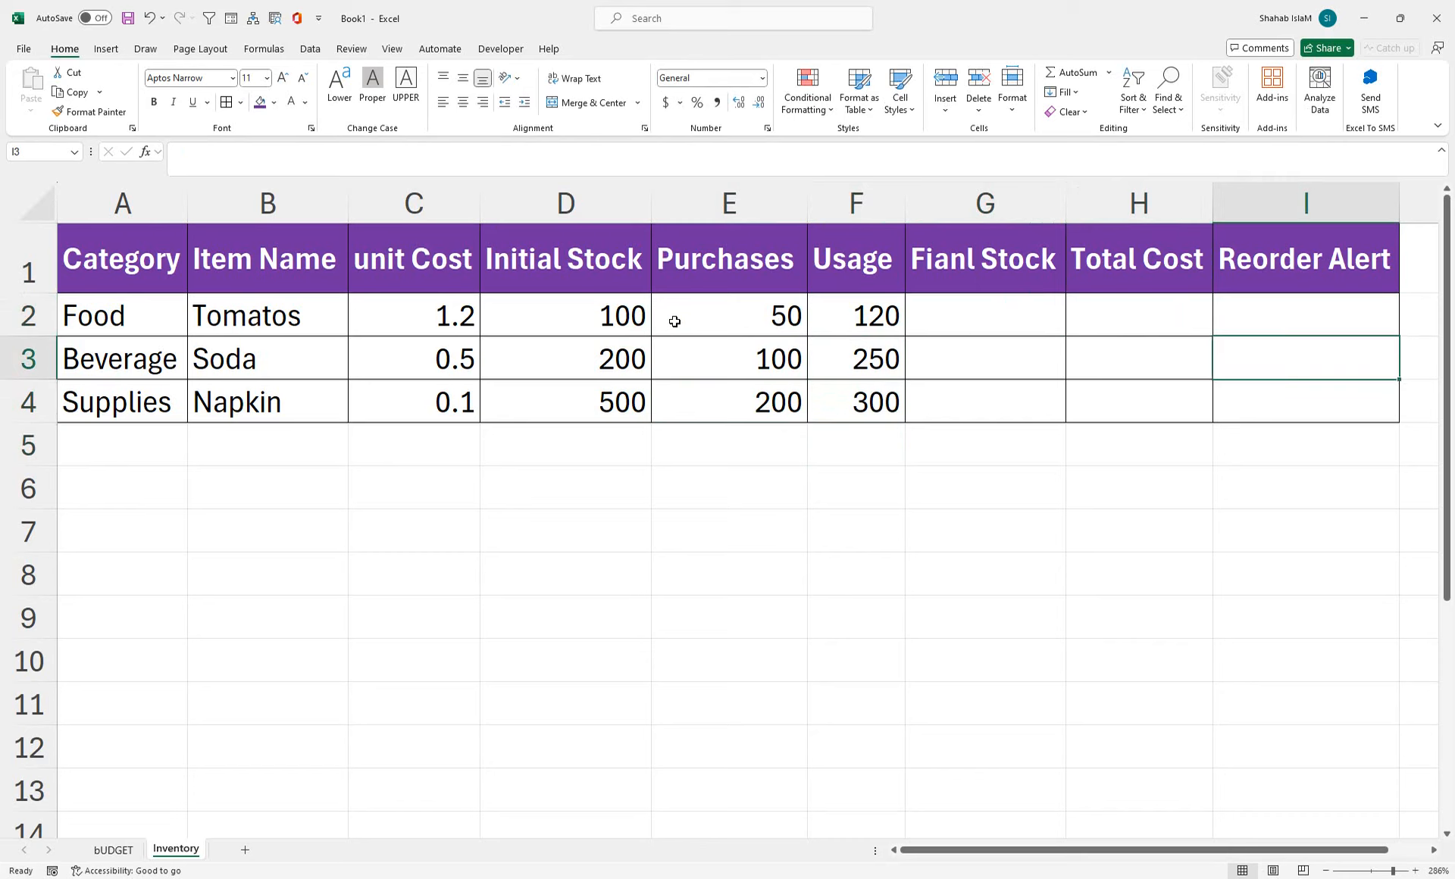
key(Left)
key(Left)
key(Up)
text(=)
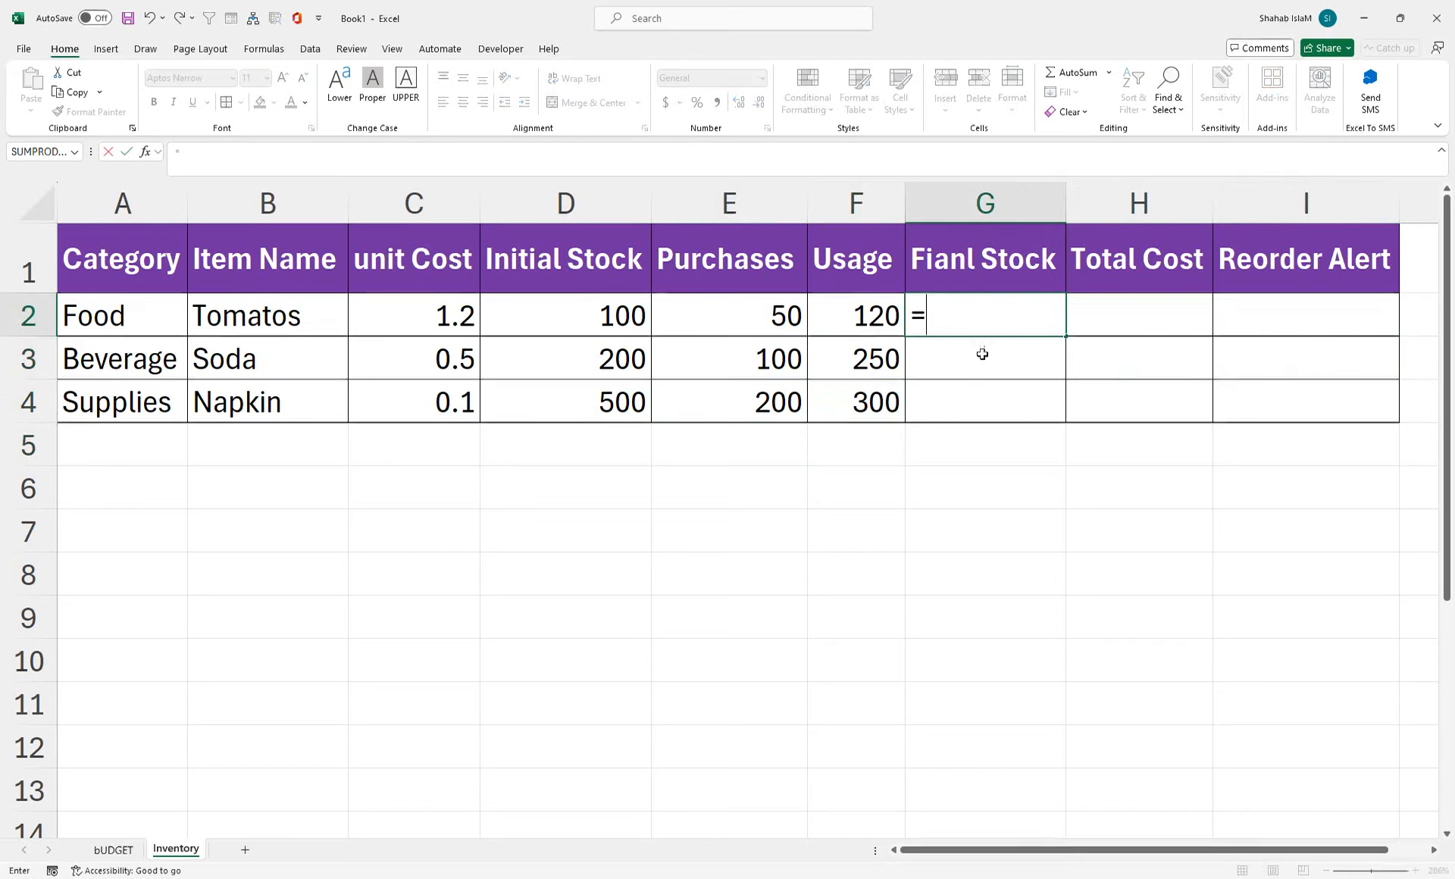
click(588, 299)
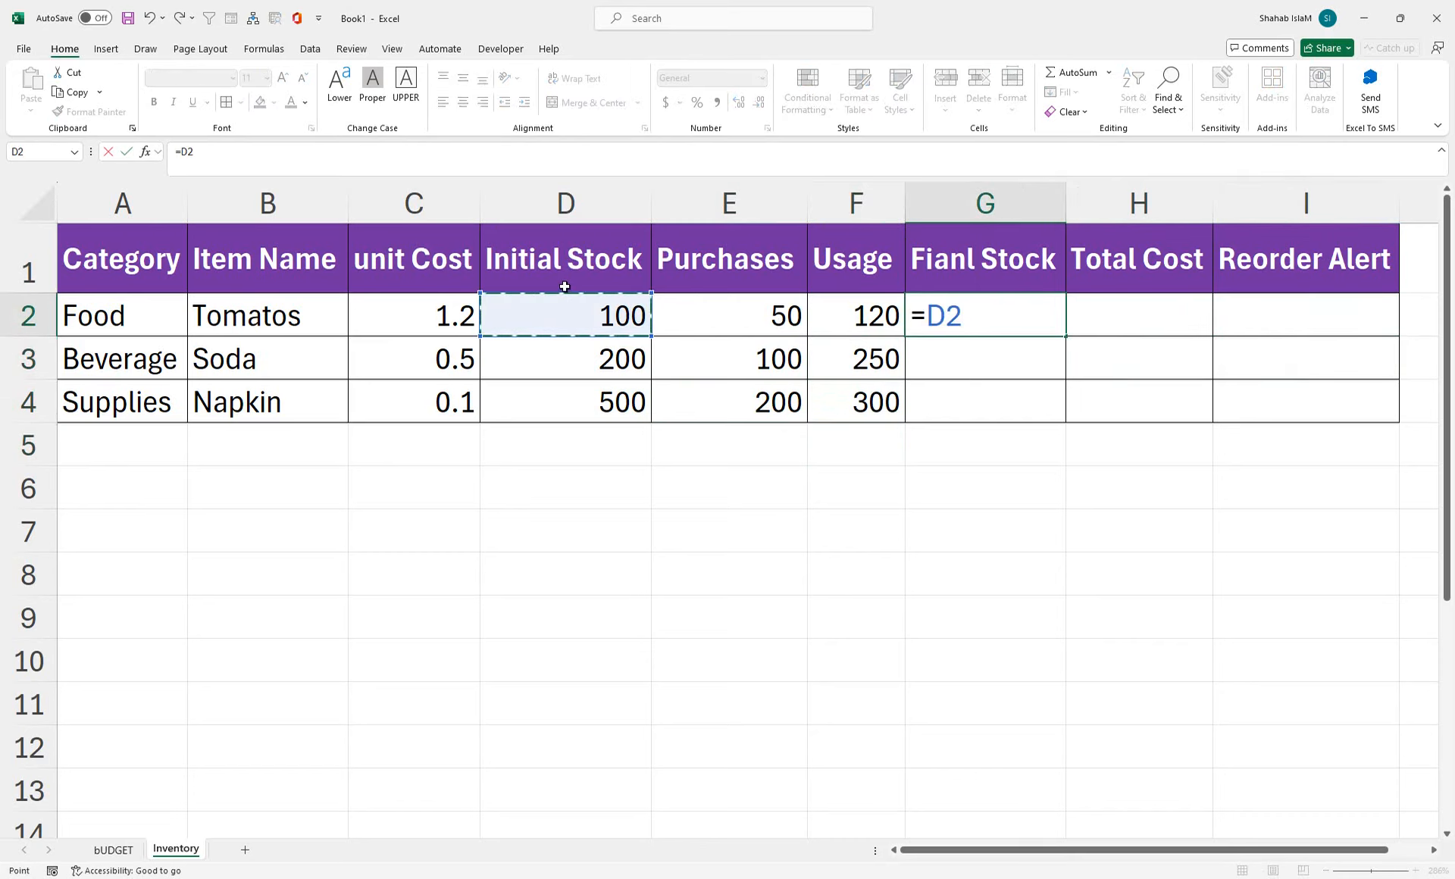
text(+)
click(665, 310)
text(-)
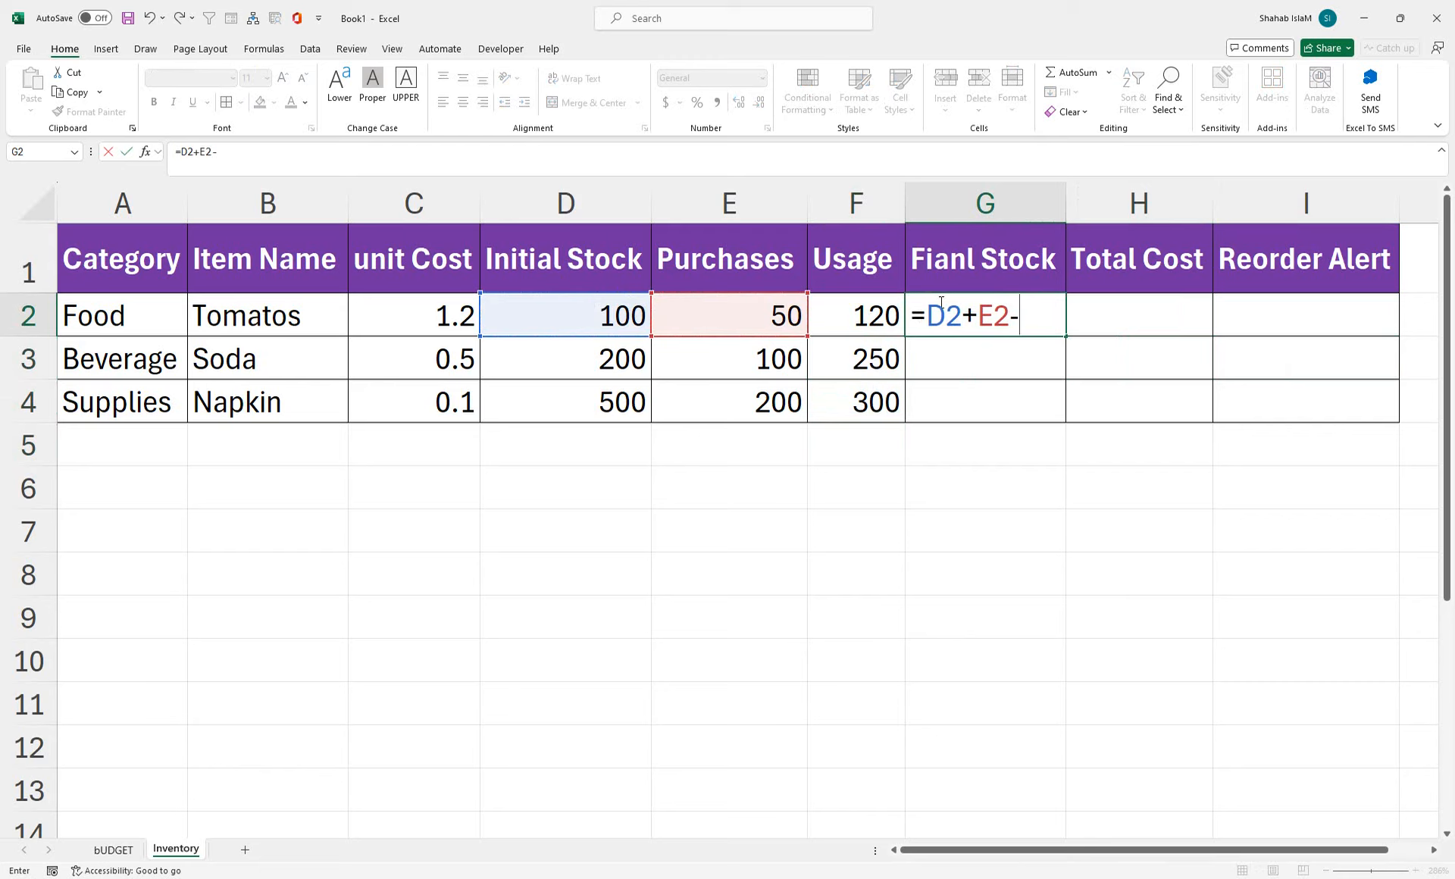
click(871, 318)
key(Return)
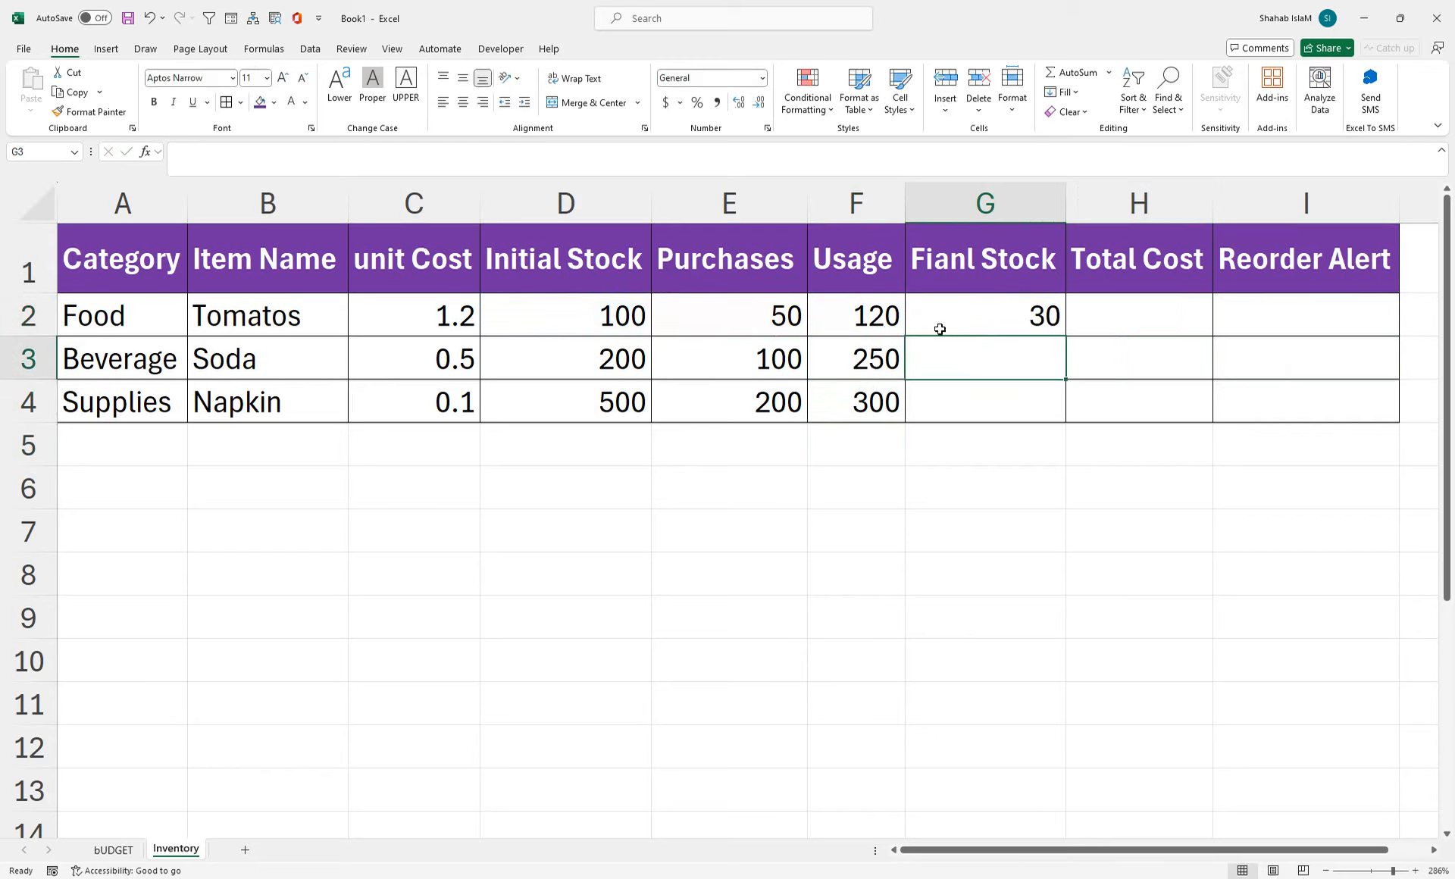
- Fill the final stock formula from G2 down to G4 and center the values horizontally
click(989, 324)
drag(1065, 336, 1057, 418)
click(463, 102)
- Calculate the total cost for Tomatos in cell H2 with the formula =G2*C2
click(1084, 311)
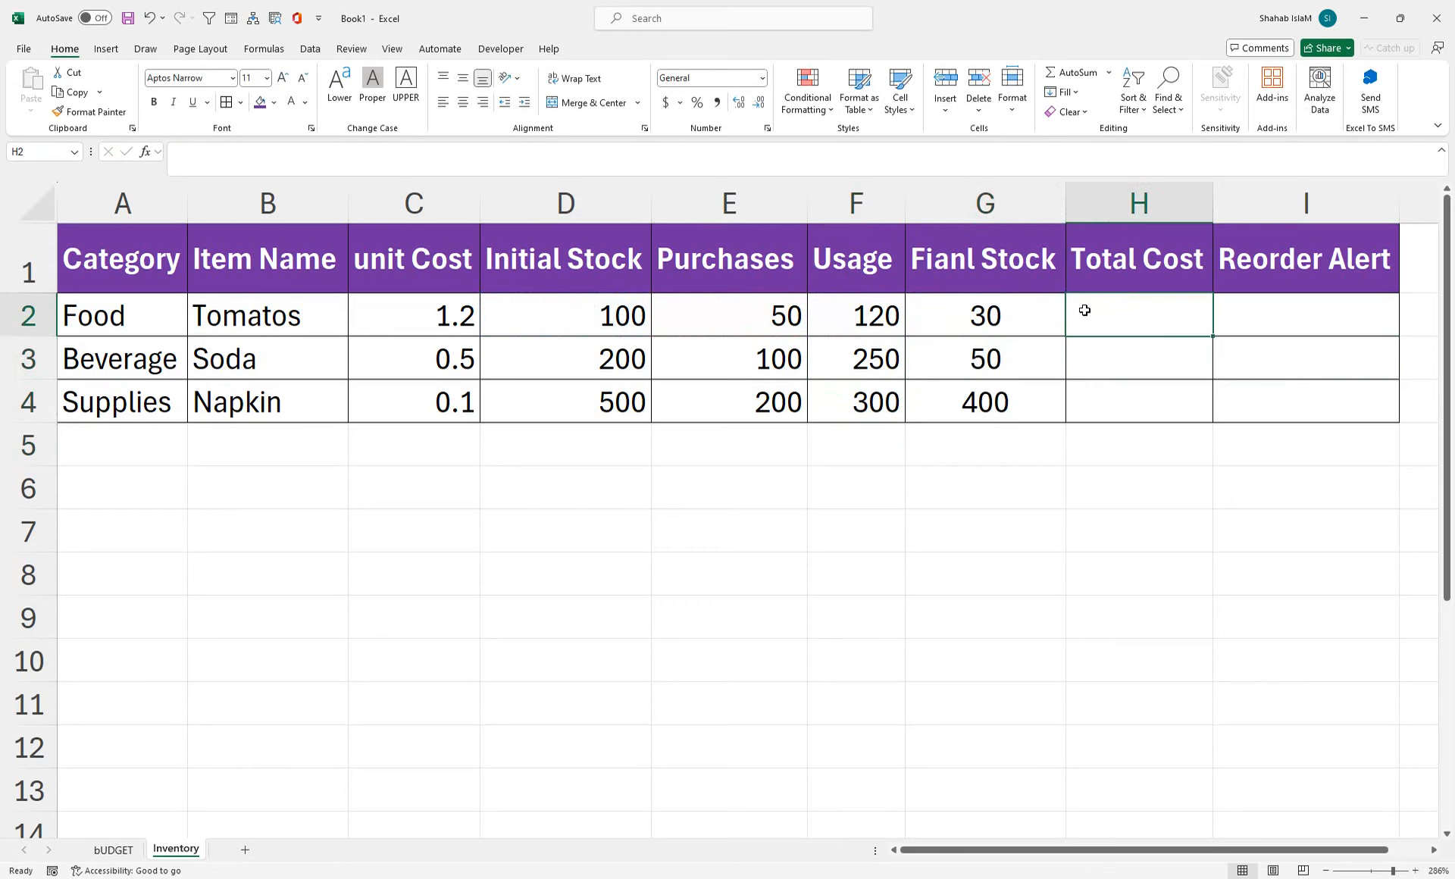
text(=)
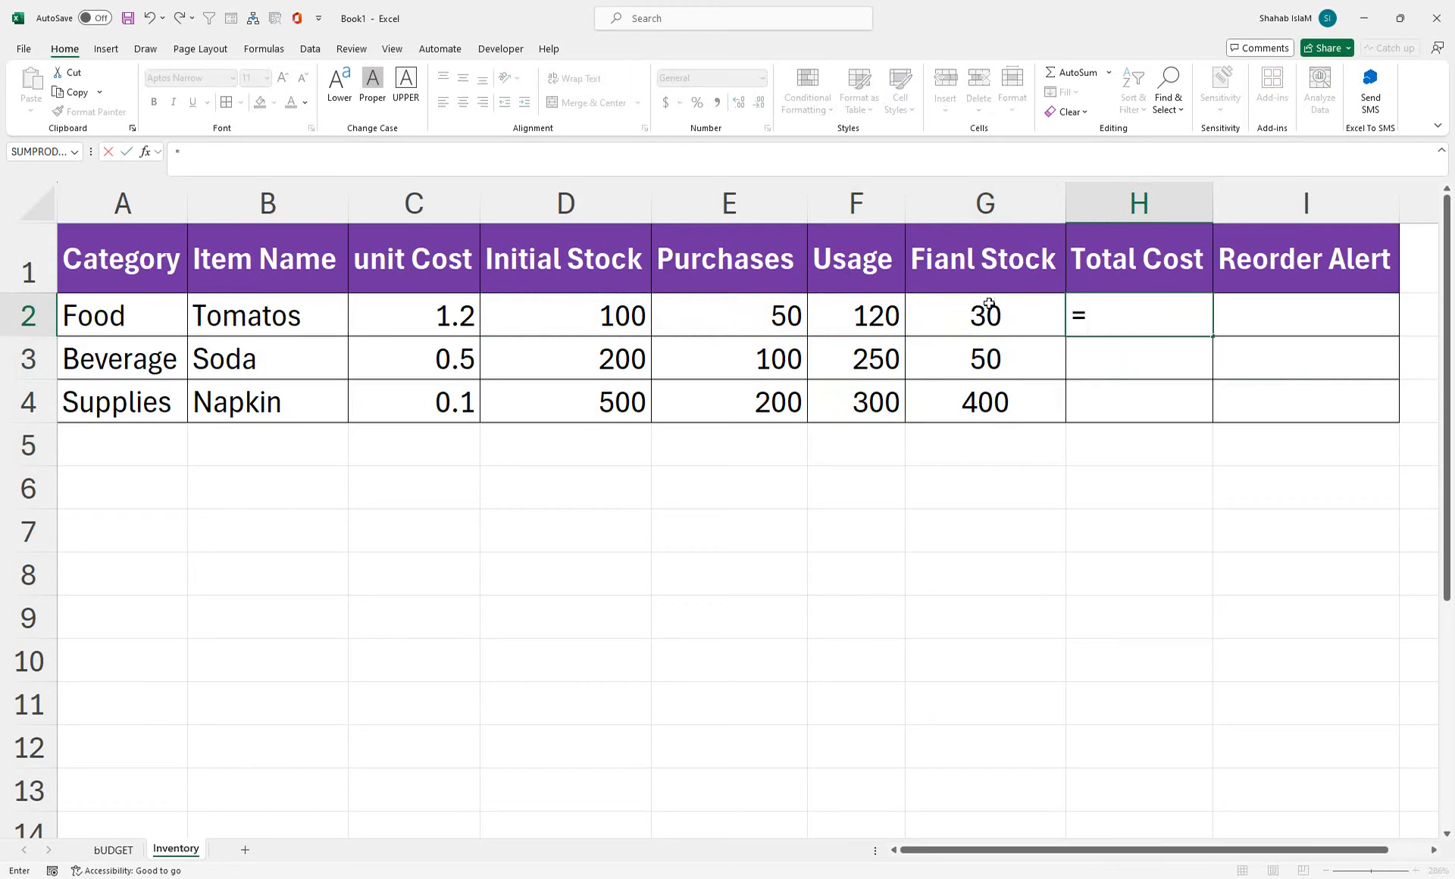
click(986, 306)
text(*)
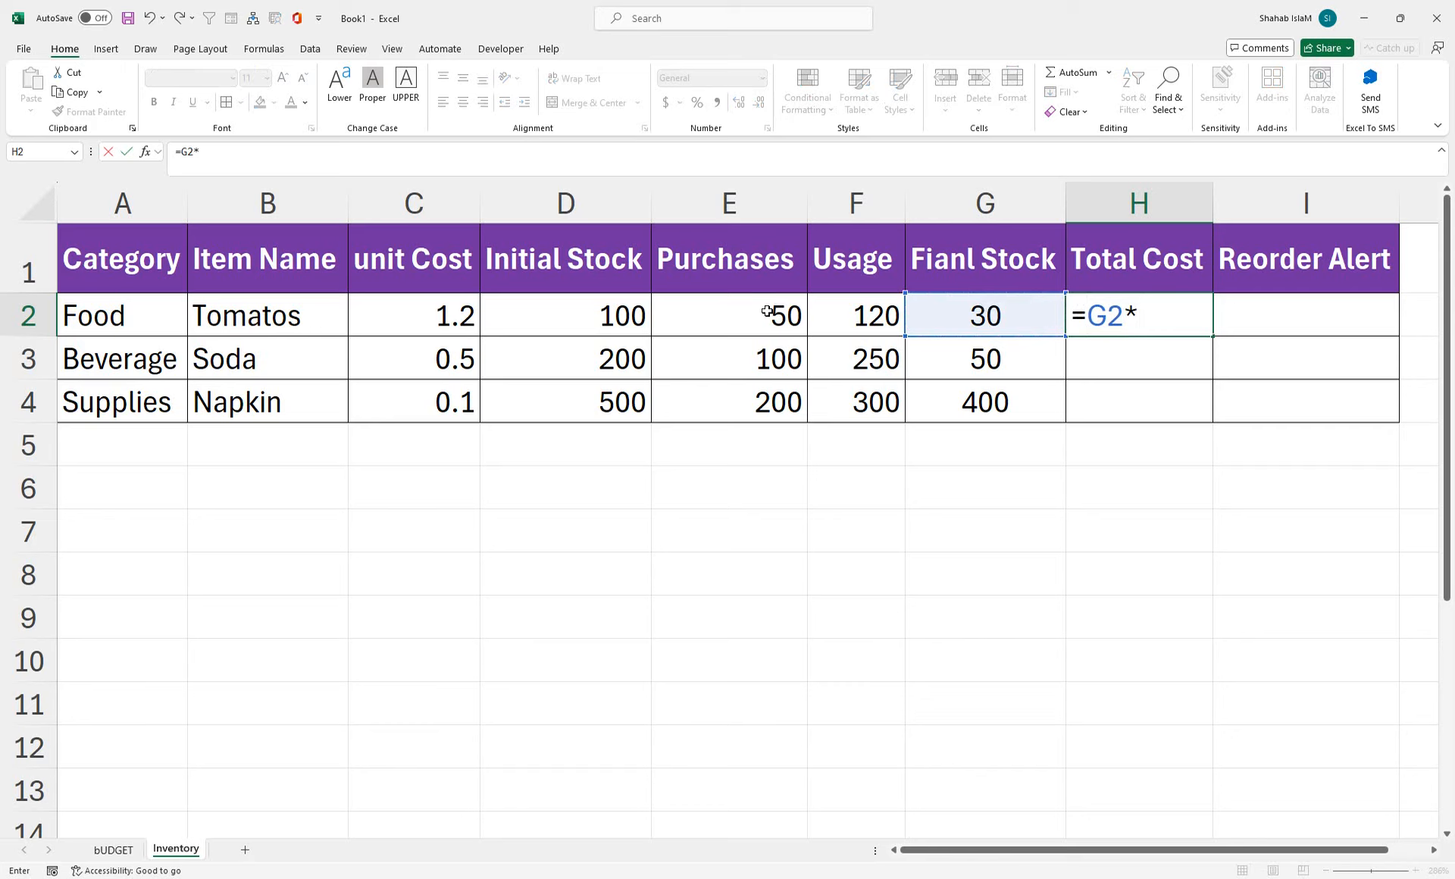
click(402, 312)
key(Return)
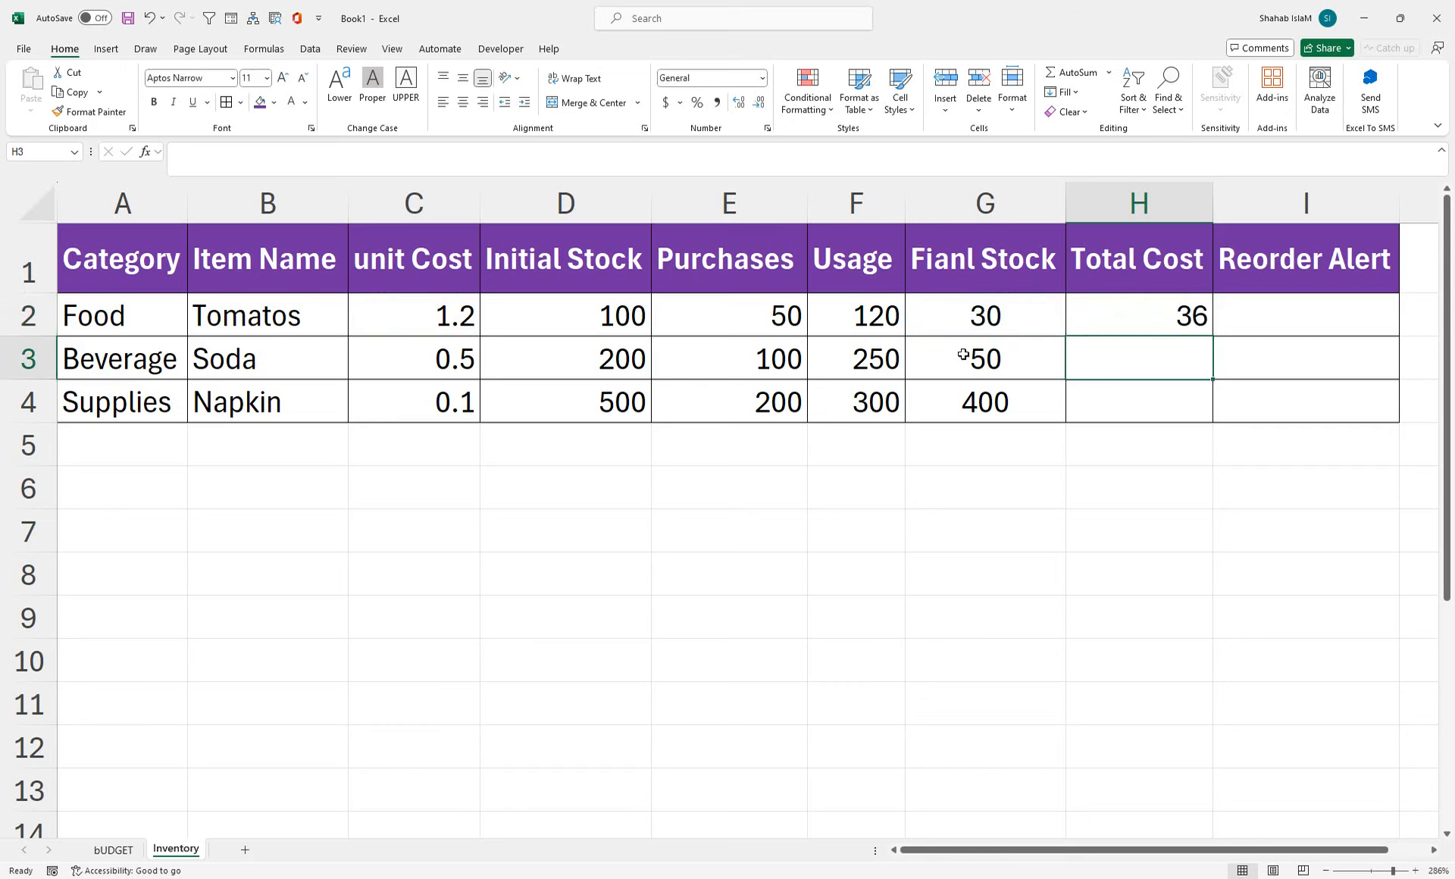
- Fill the total cost formula from H2 down to H4
click(1200, 332)
drag(1201, 334, 1205, 419)
- Add the reorder alert formula =IF(G2<10,"Yes","NO") in cell I2 and fill it down to I4
click(1231, 314)
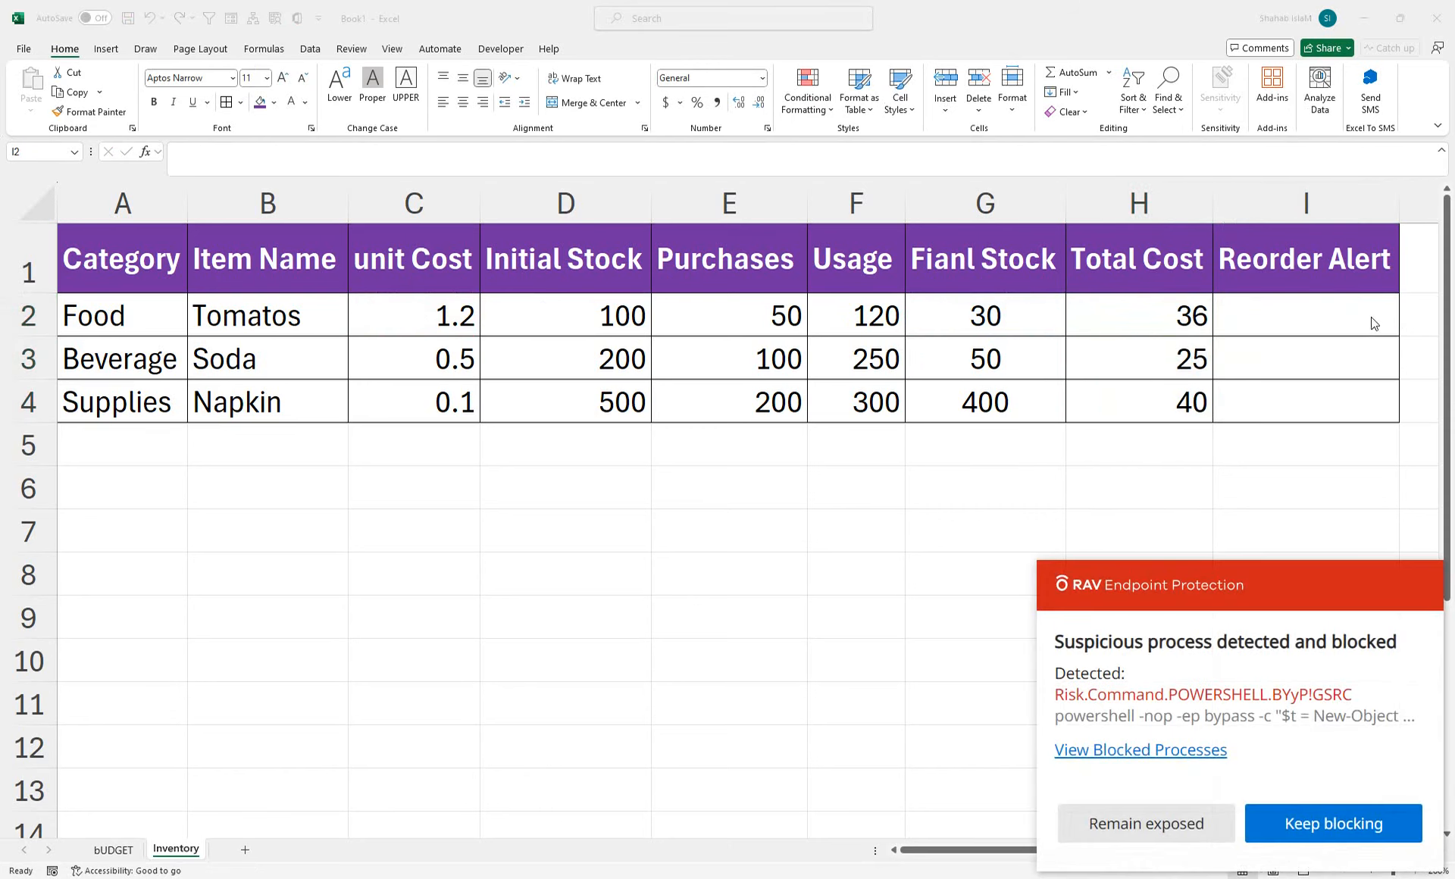
click(1318, 316)
click(1150, 834)
double_click(1276, 309)
text(=if)
key(Tab)
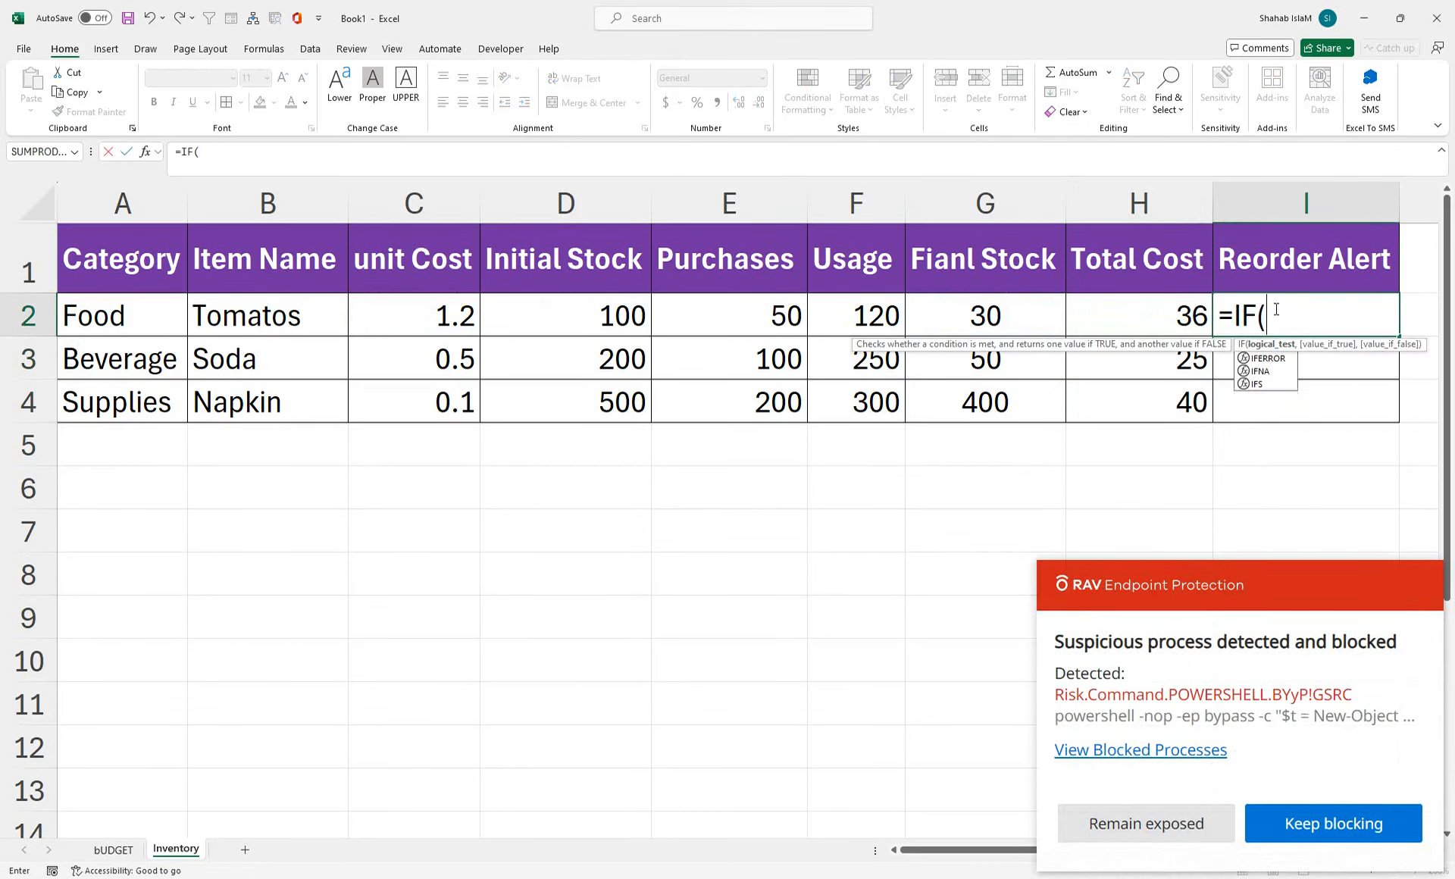
click(920, 316)
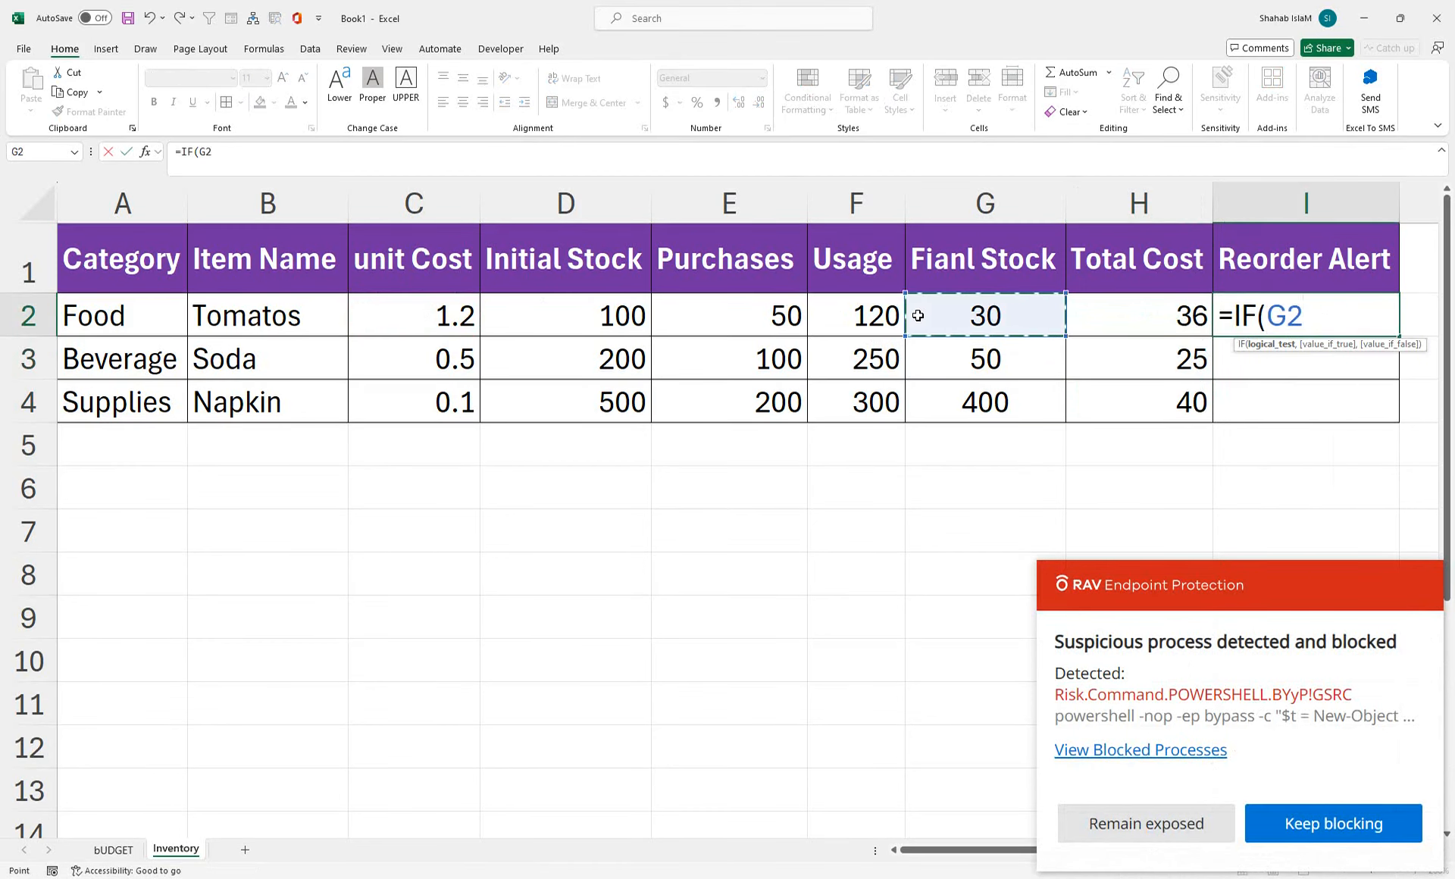
text(<100)
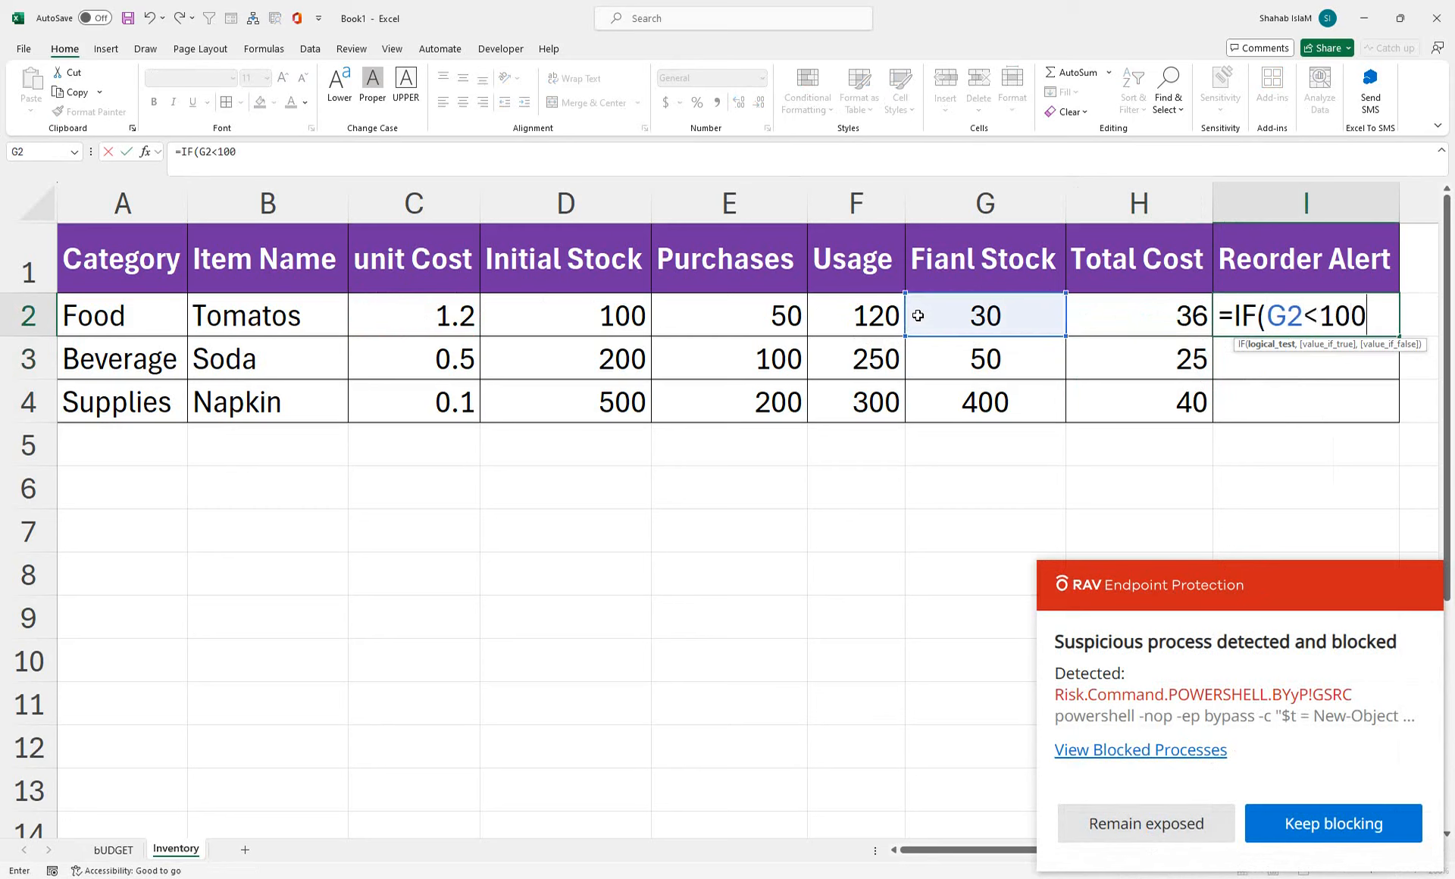
key(BackSpace)
text(,"Yes)
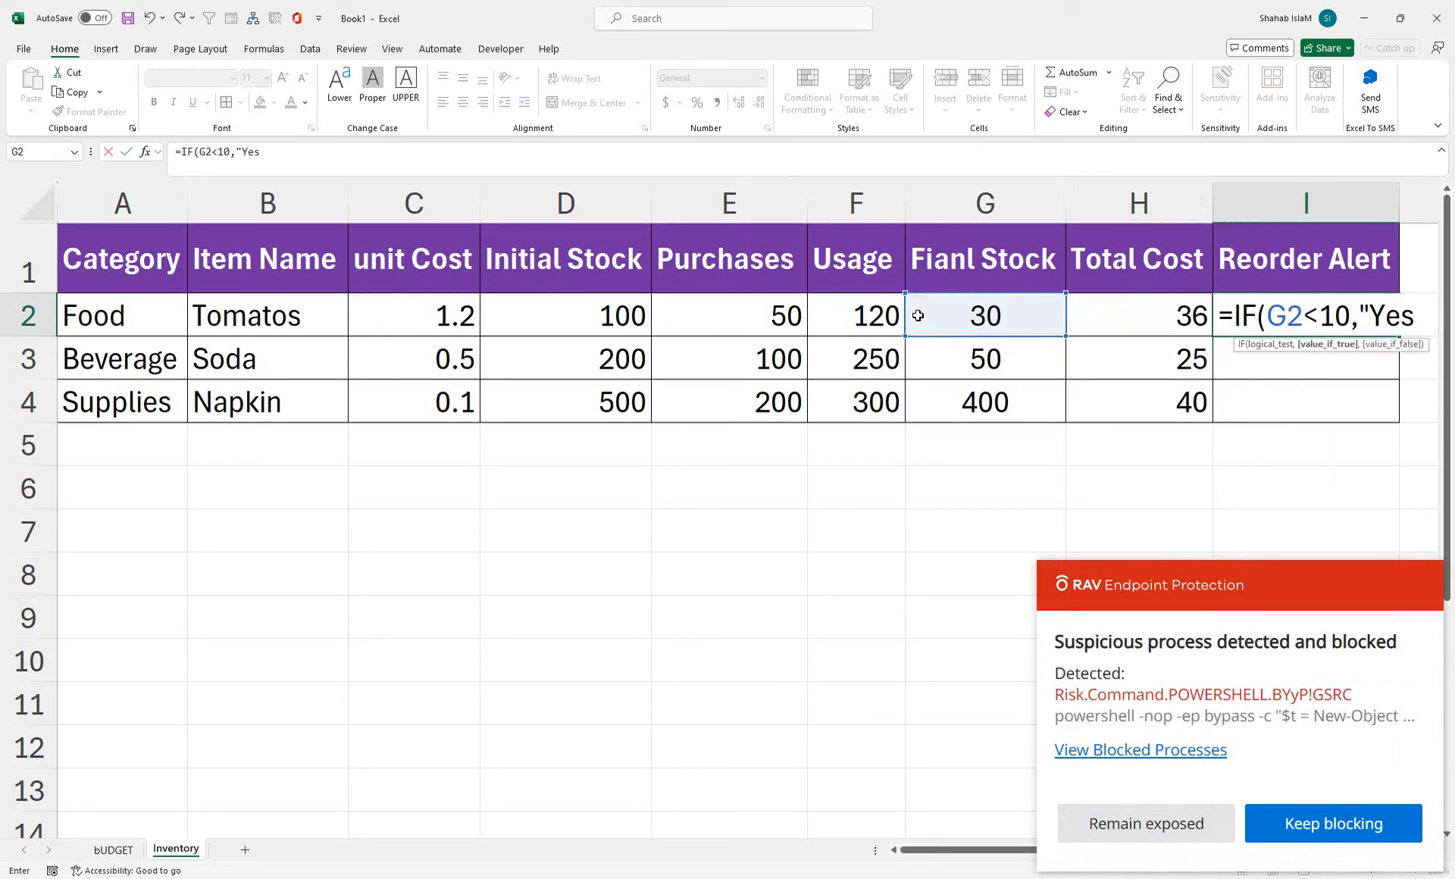
text(","NO)
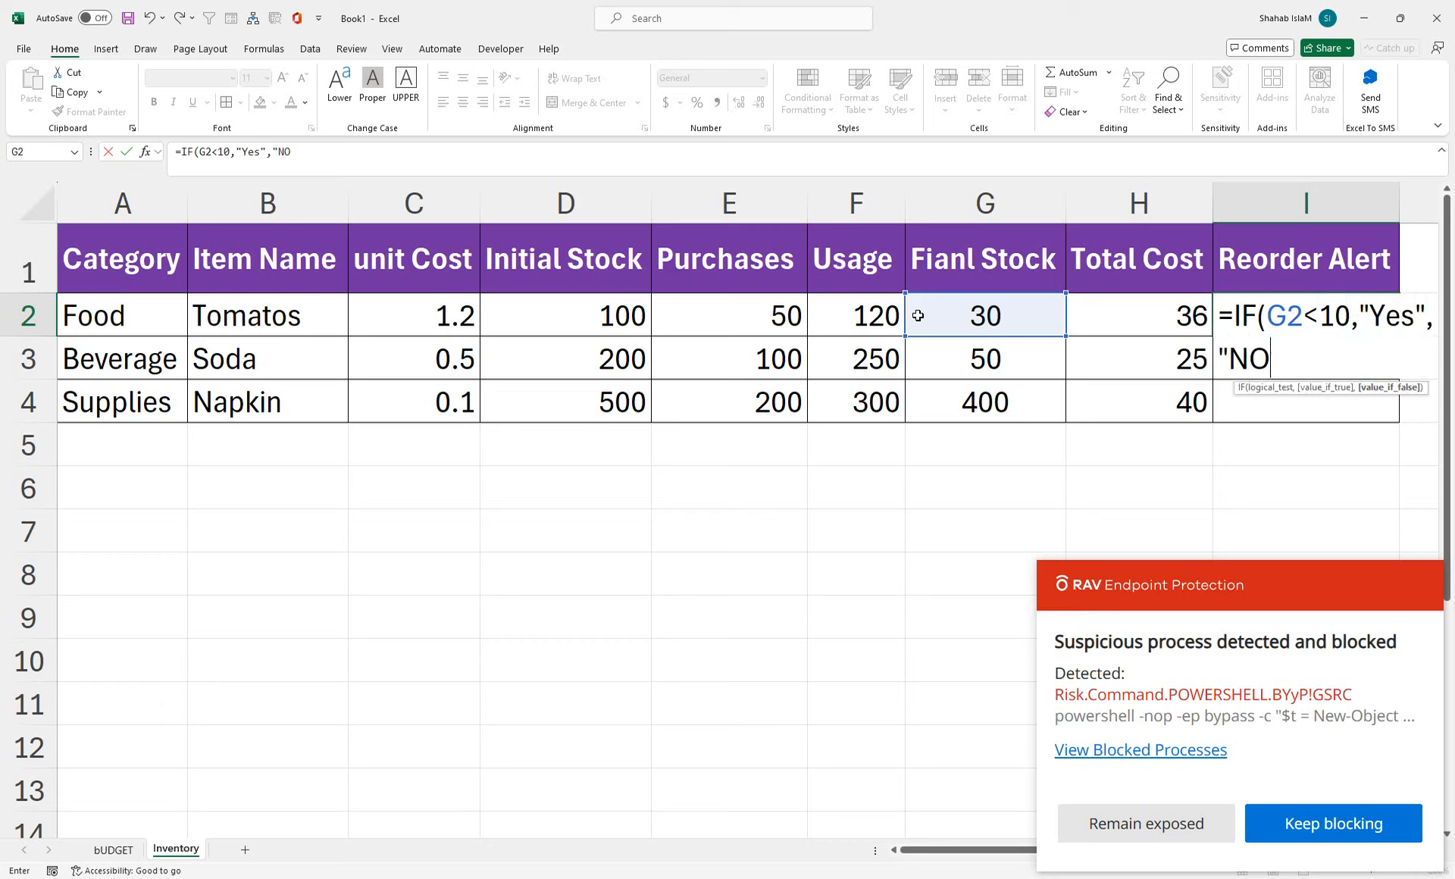
text("))
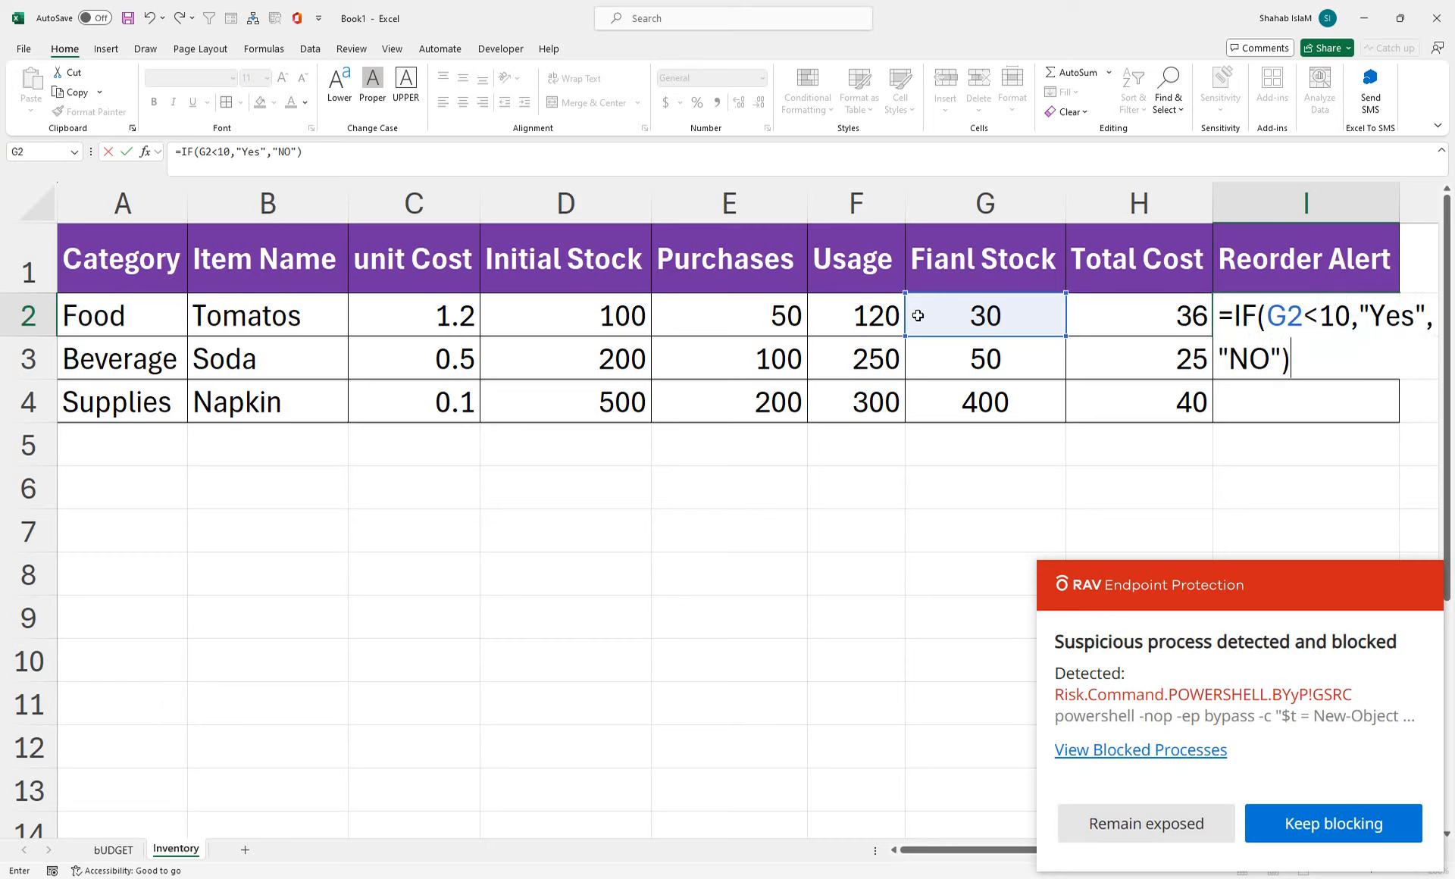
key(Return)
click(1389, 320)
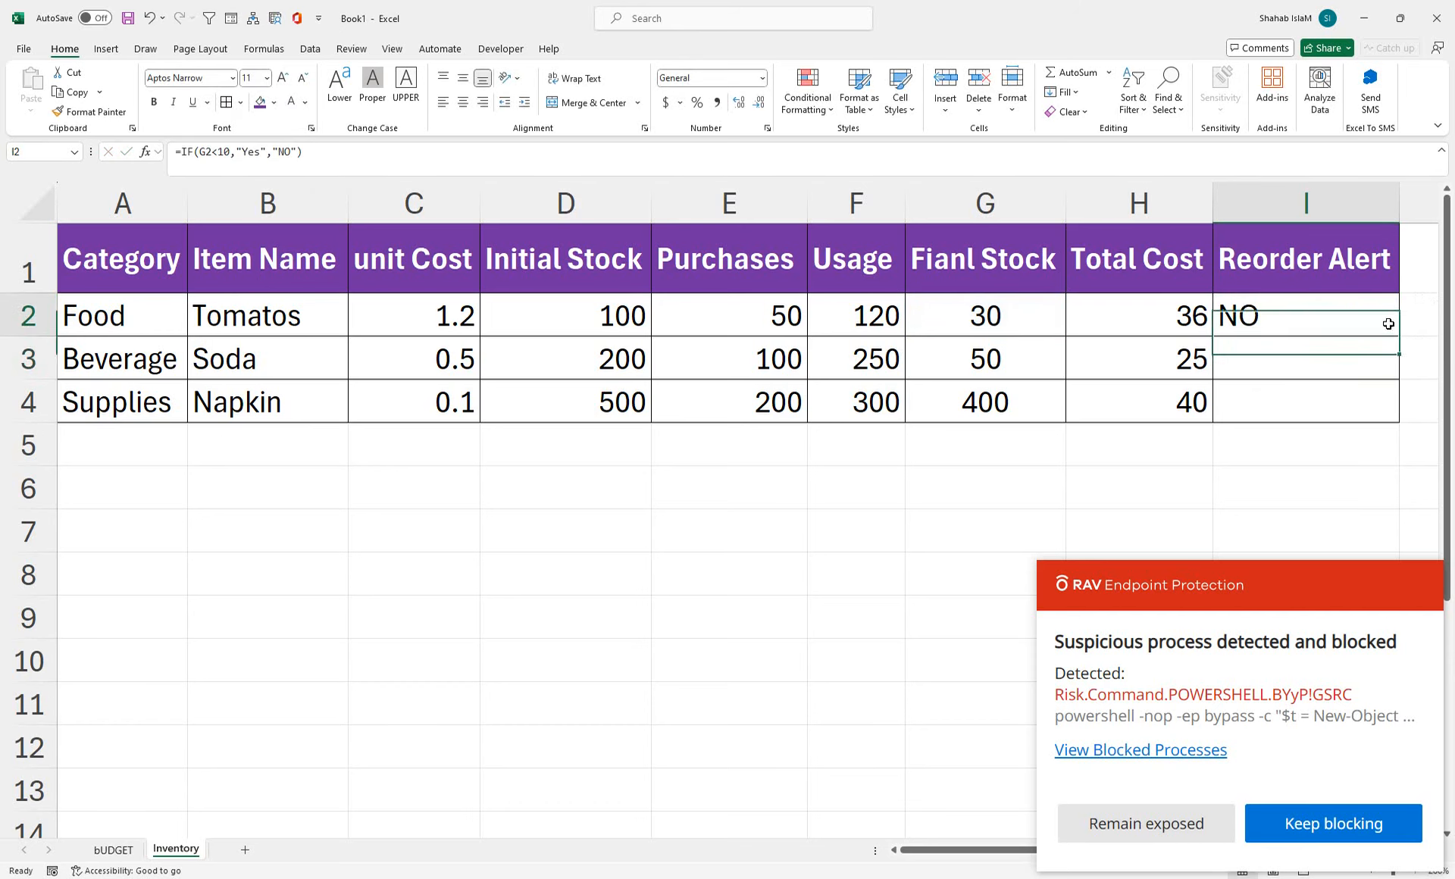
drag(1394, 340, 1401, 422)
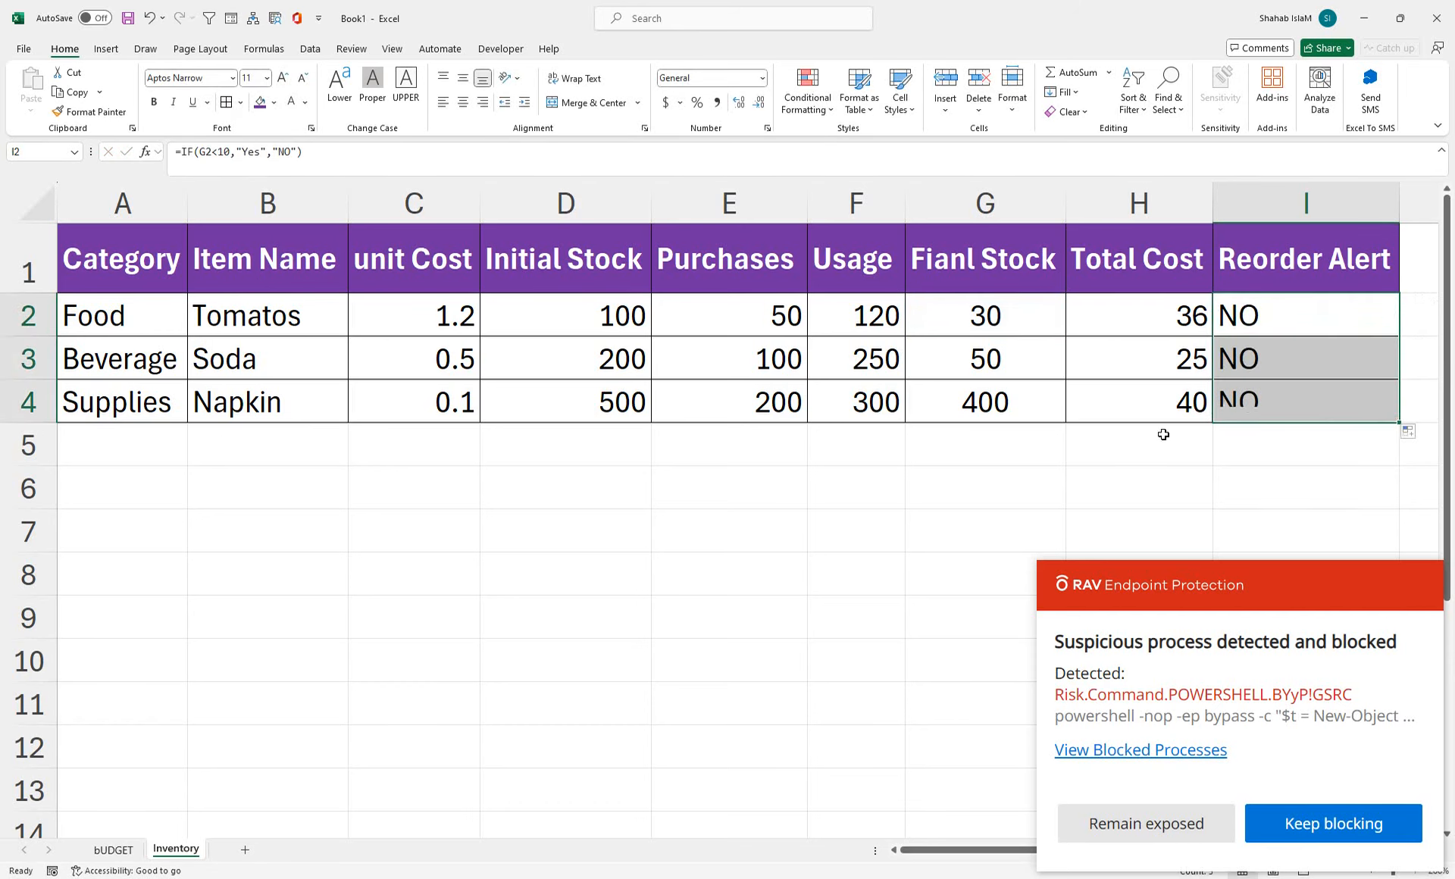
- Test the reorder alert by setting the Tomatos purchases in E2 to 10 and to 20
click(739, 320)
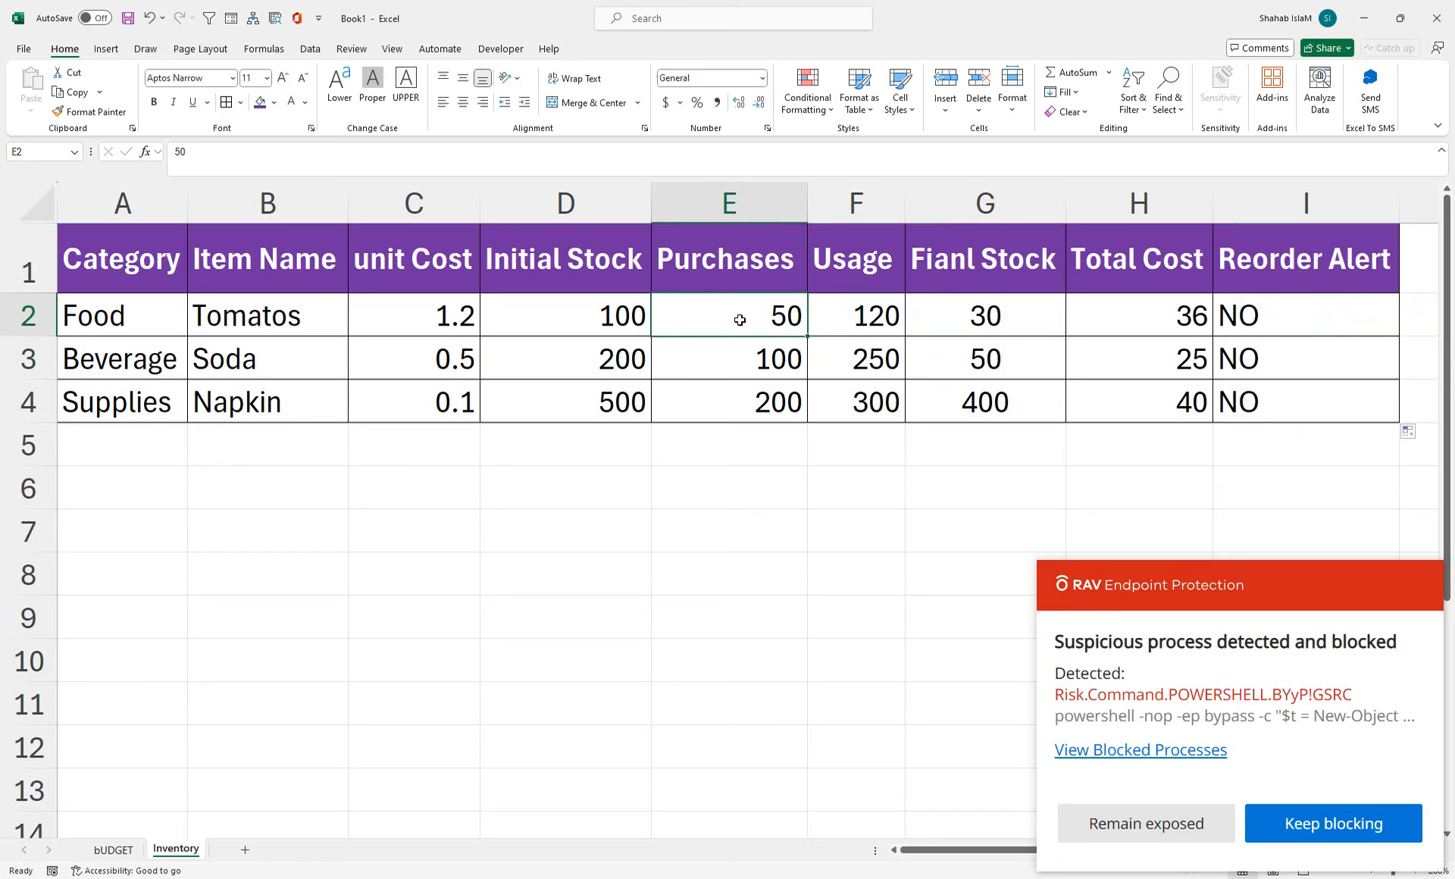
text(10)
key(Return)
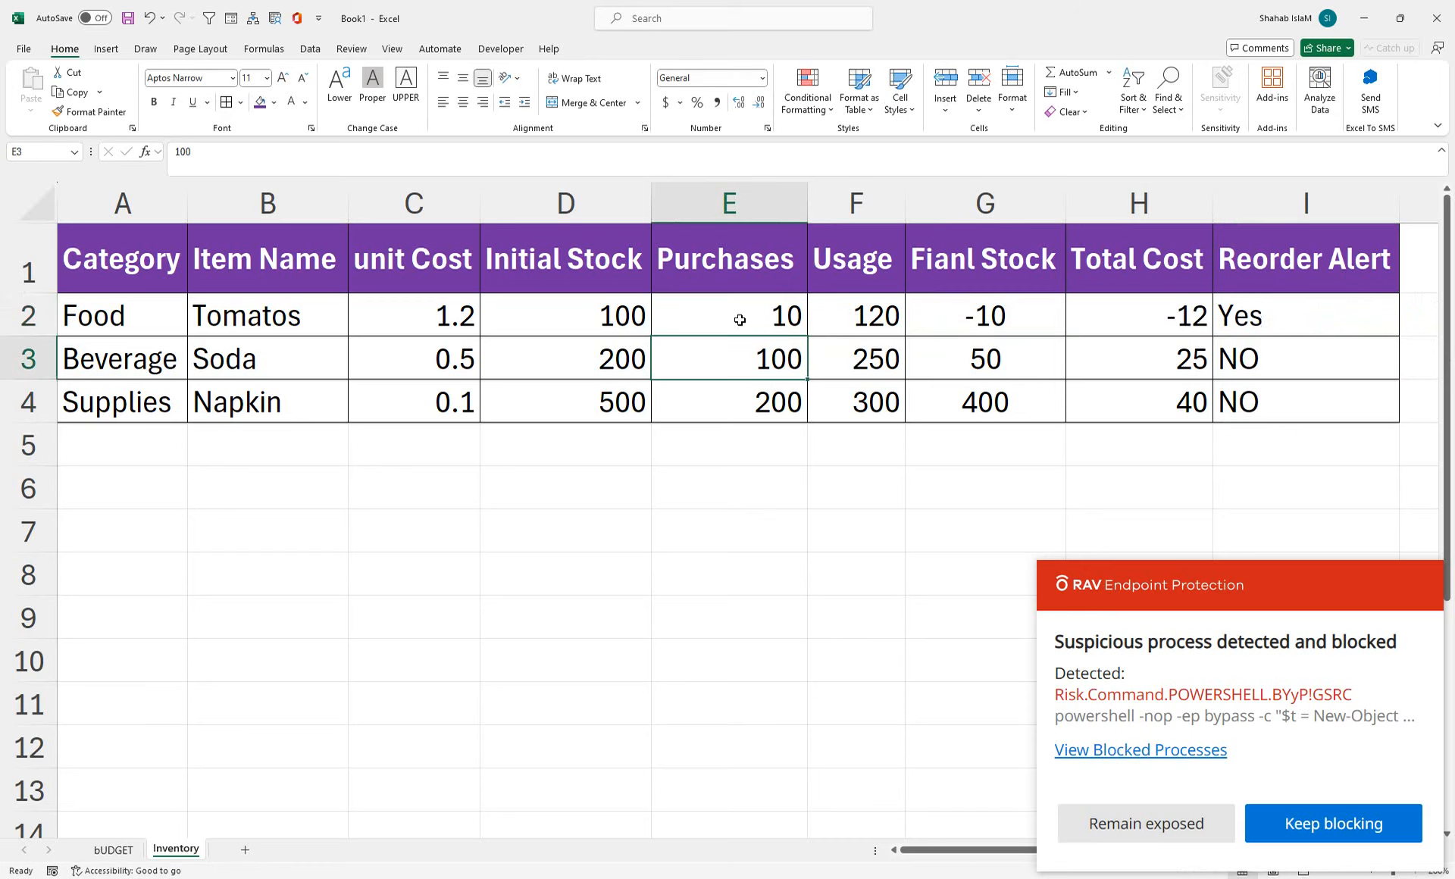
click(740, 319)
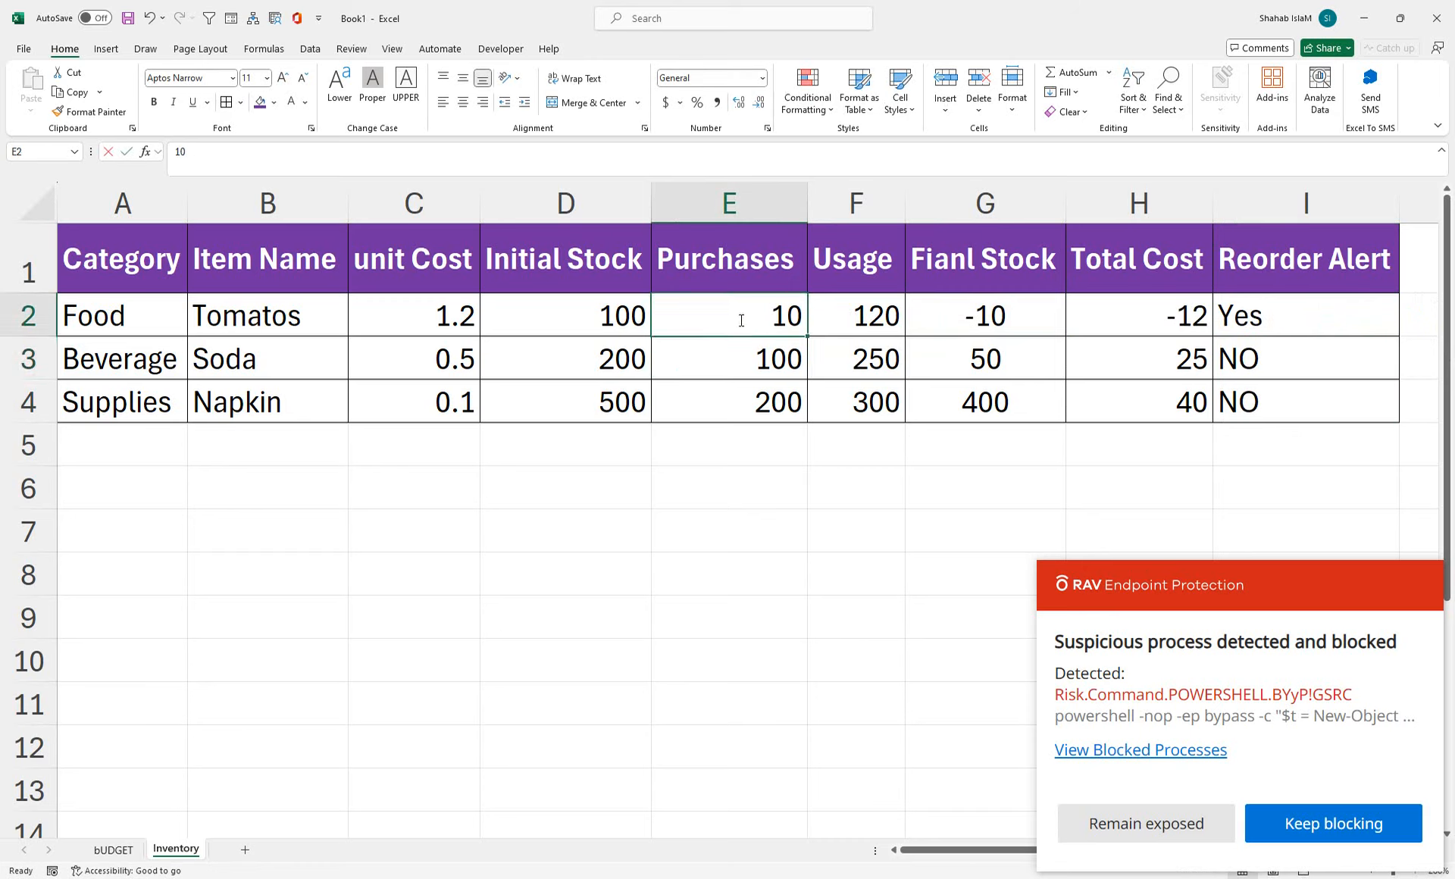
text(20)
key(Return)
- Test the reorder alert again with 23 and 30 as the Tomatos purchases in E2
click(739, 319)
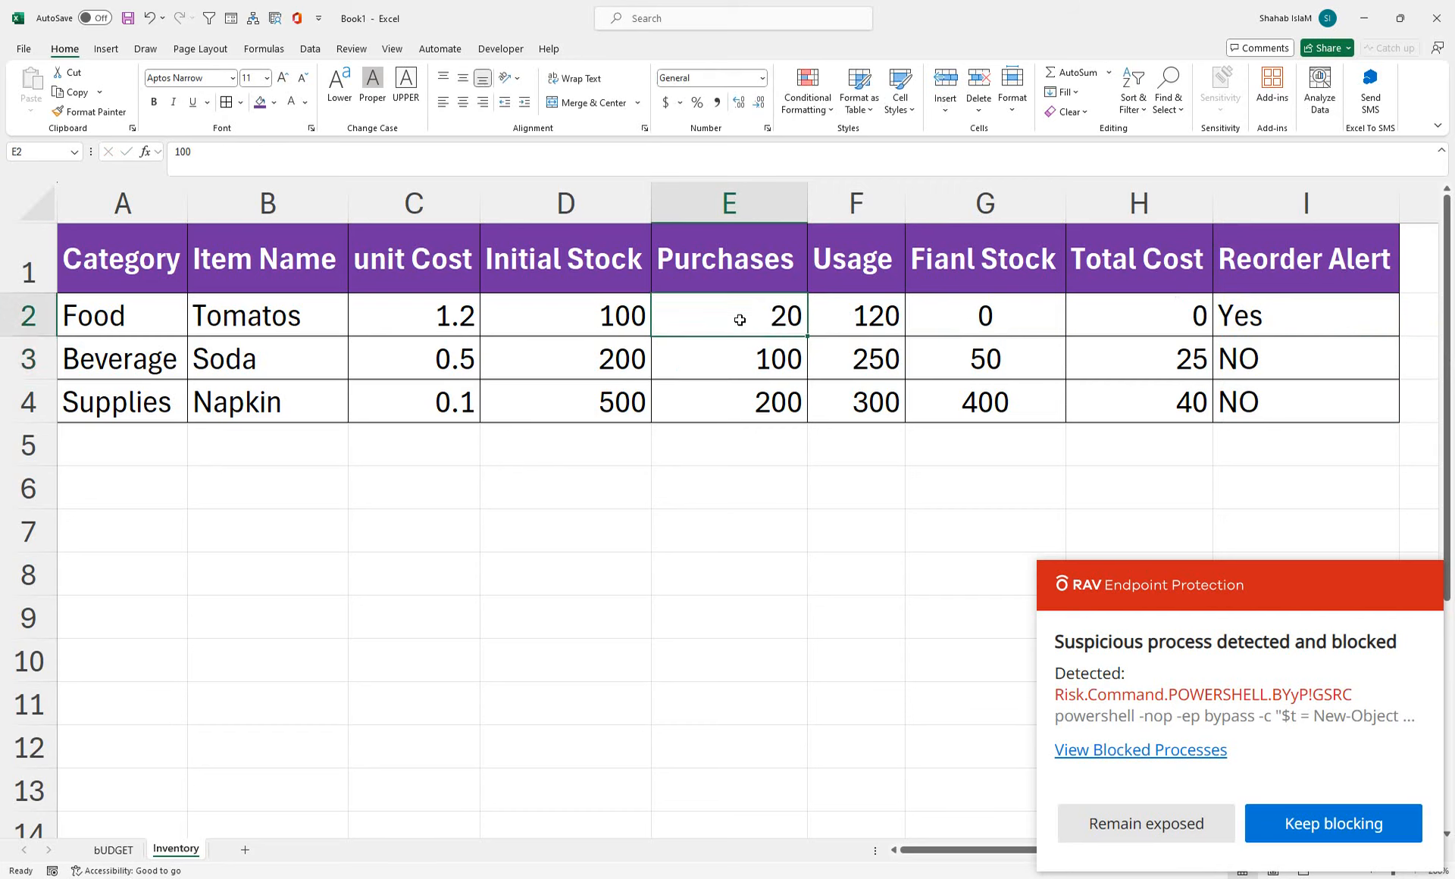
key(Right)
click(740, 320)
text(21)
key(BackSpace)
key(BackSpace)
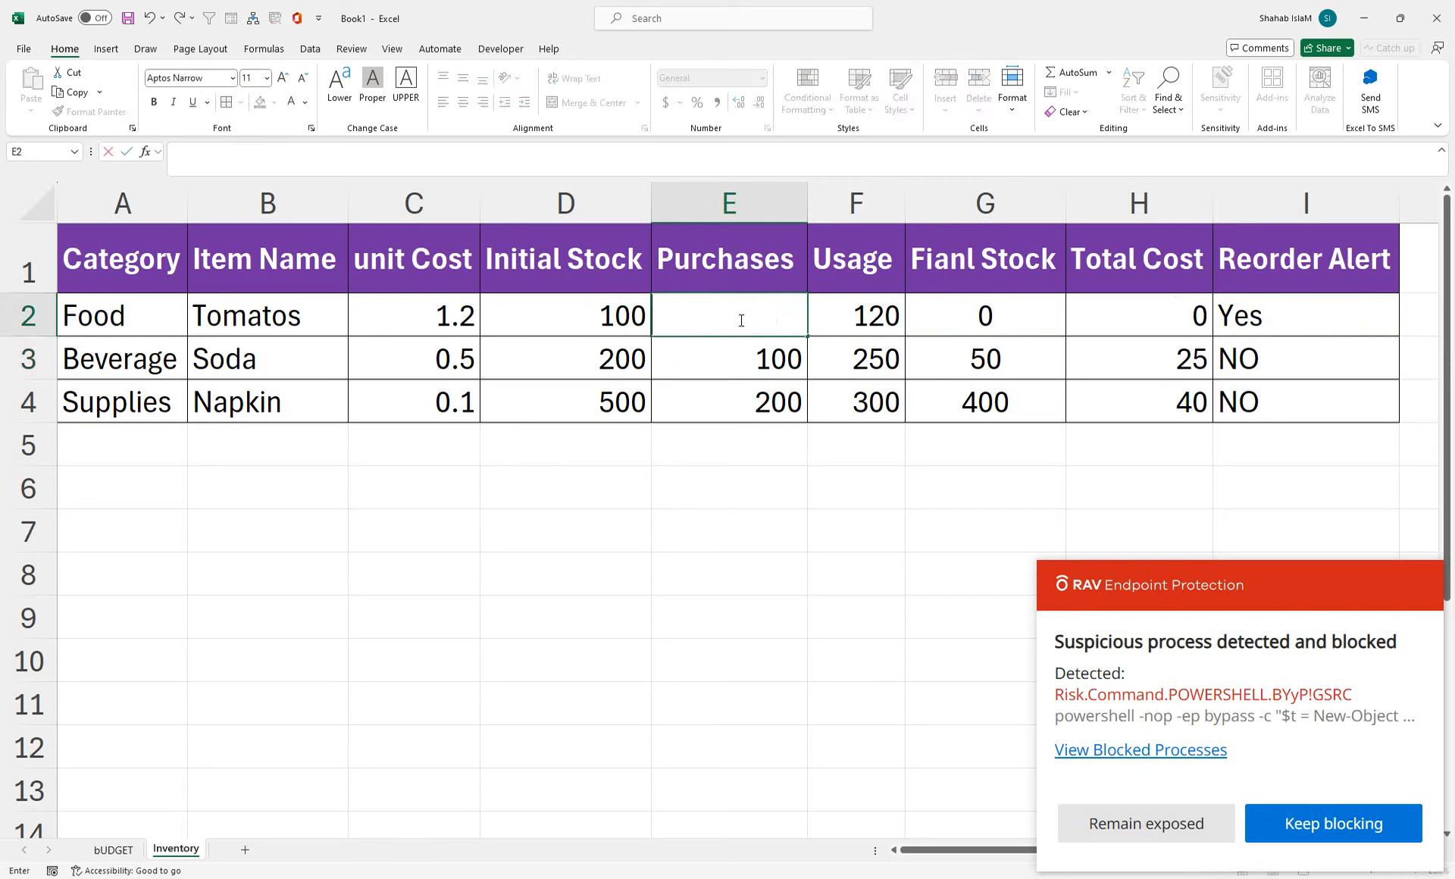
text(23)
key(Return)
click(739, 319)
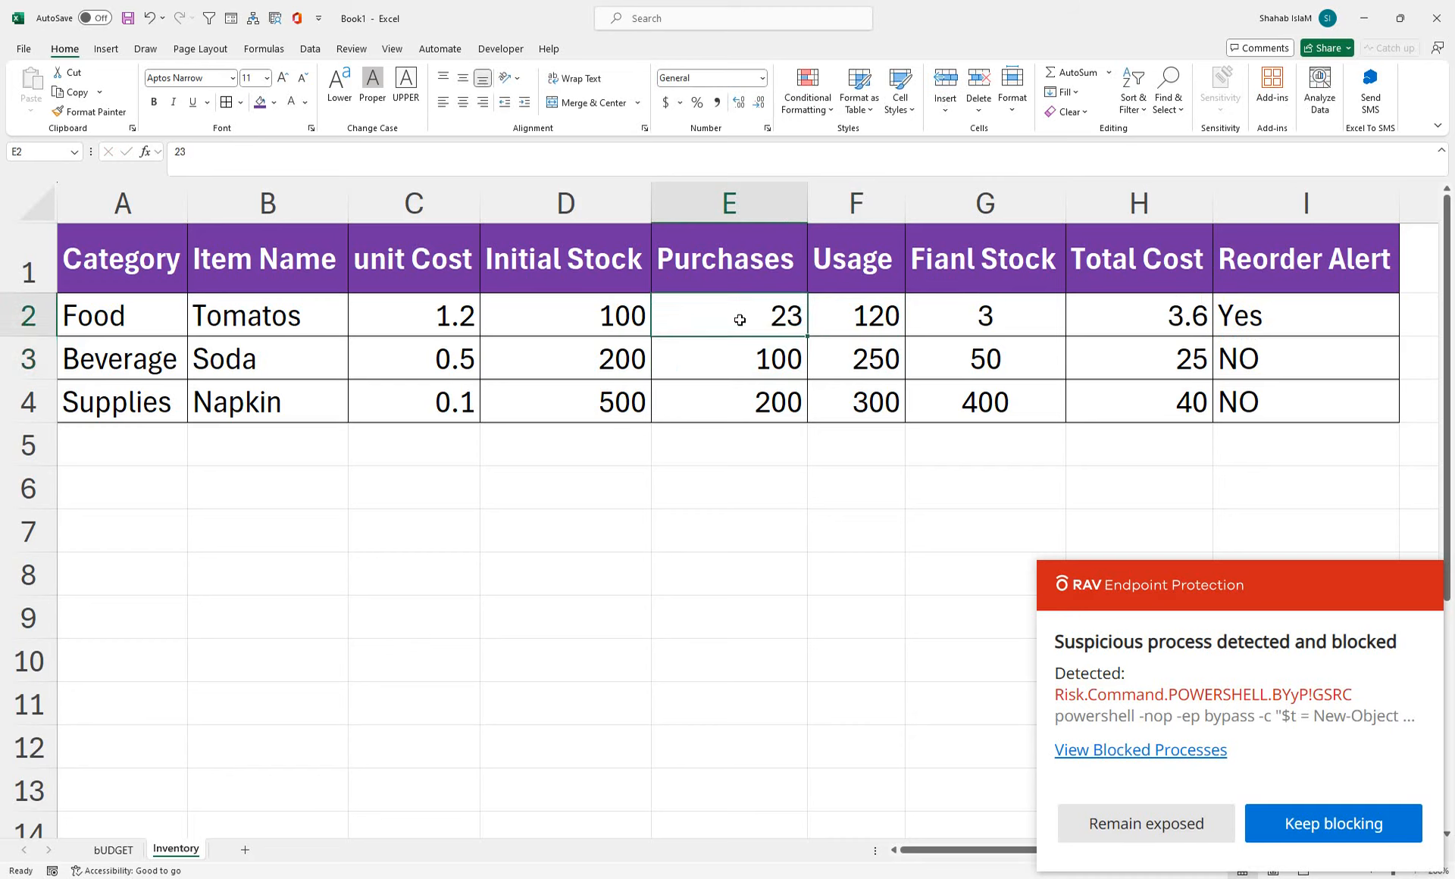
text(30)
key(Return)
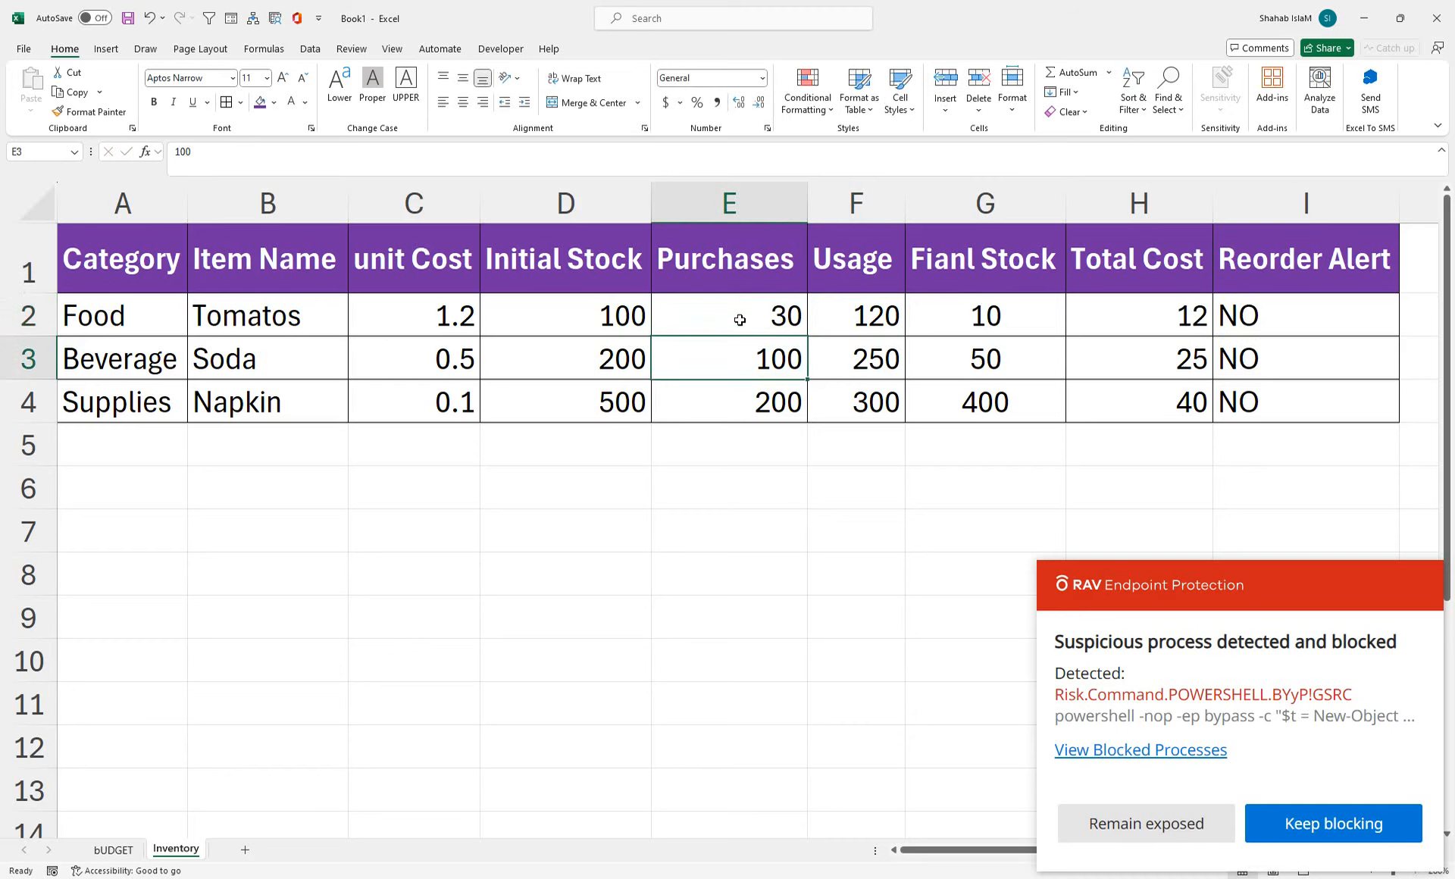
- Set the Tomatos purchases quantity in cell E2 to 25
click(969, 320)
click(735, 321)
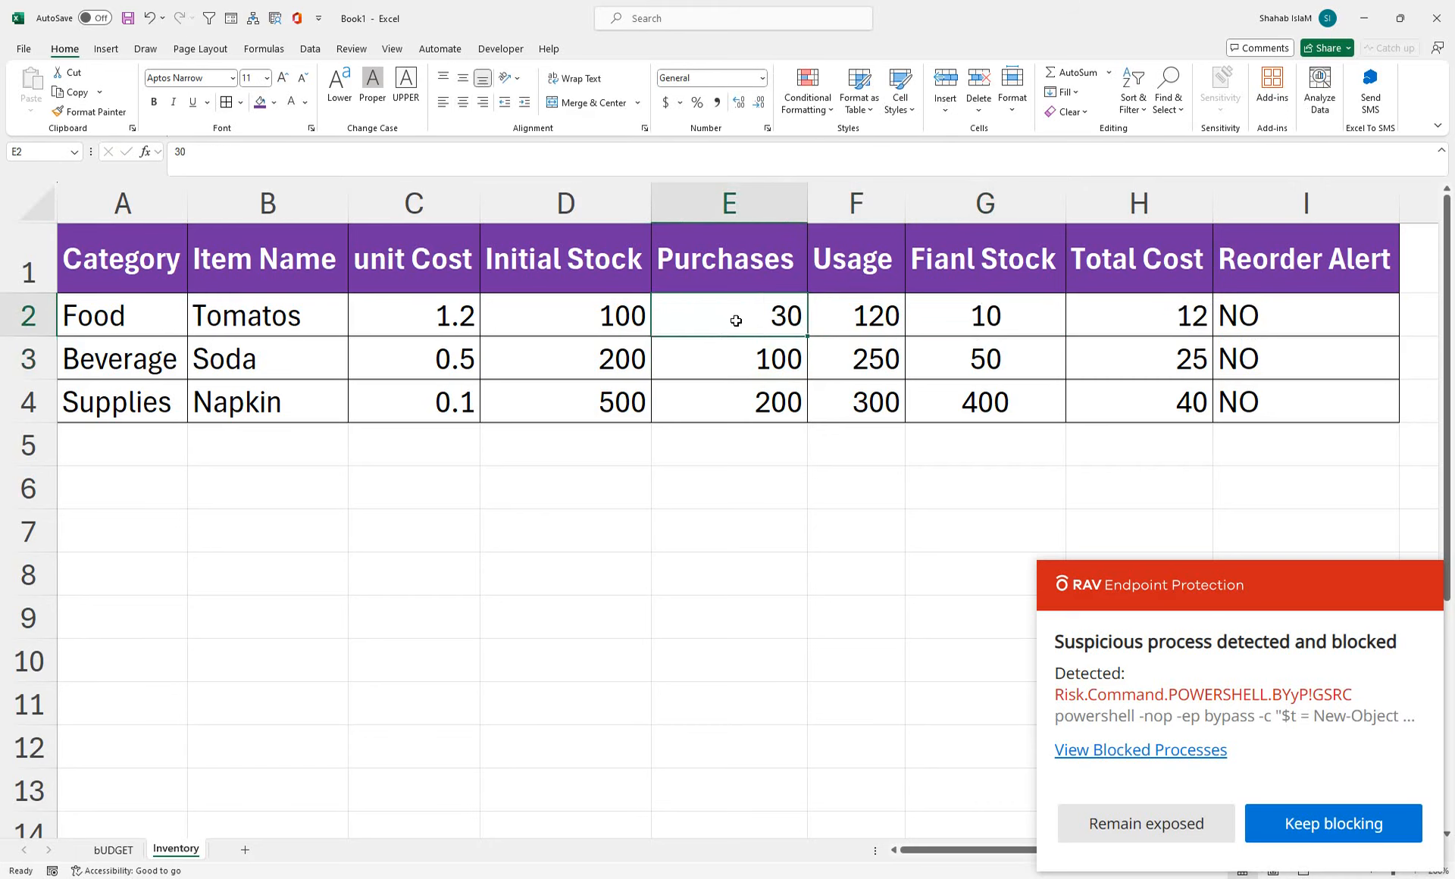
text(25)
key(Return)
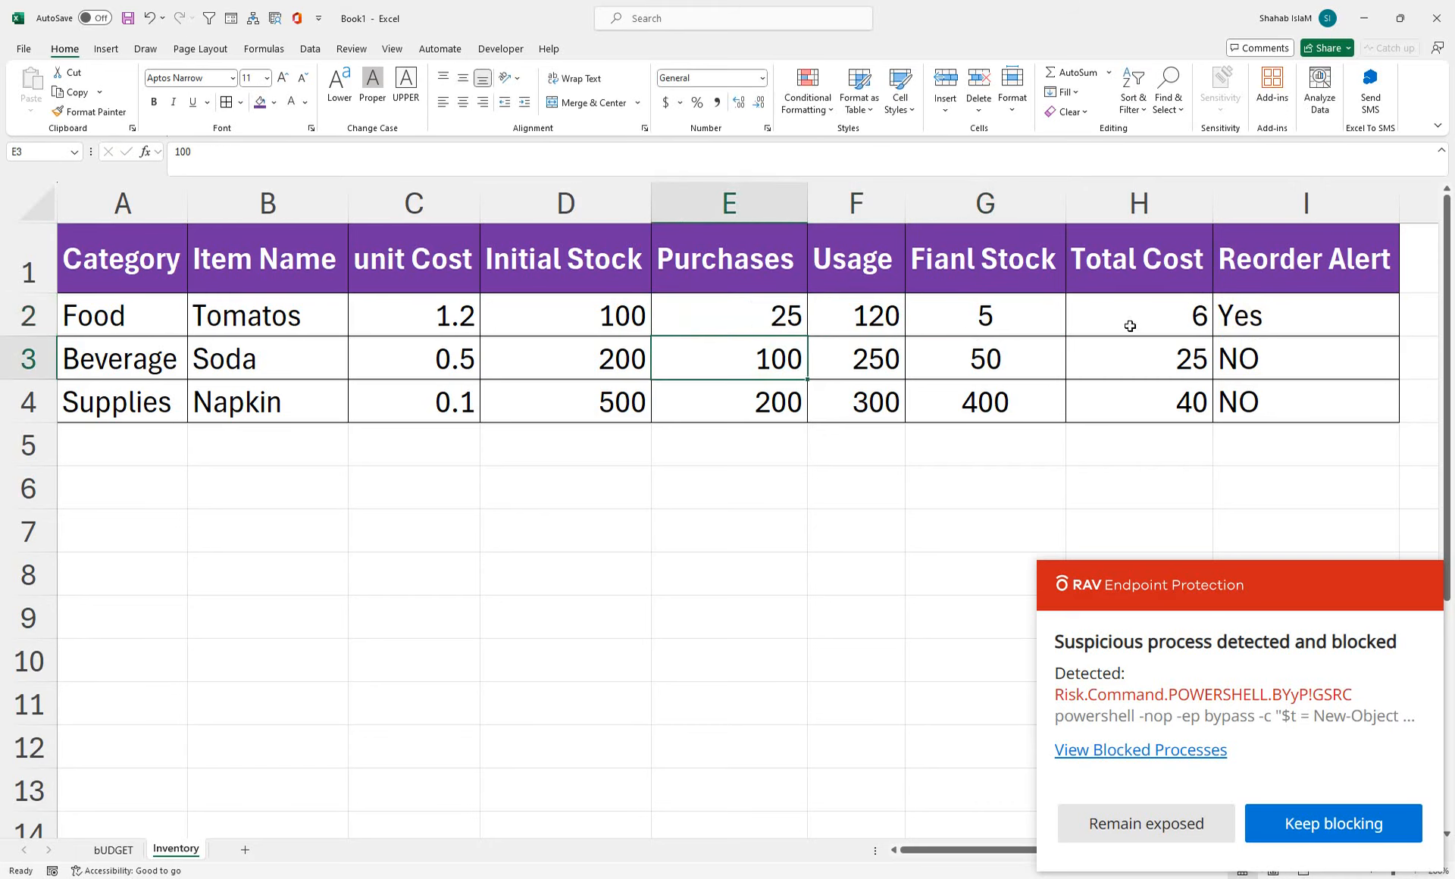
- Center the total cost values in cells H2 to H4 horizontally
drag(1356, 316, 1298, 409)
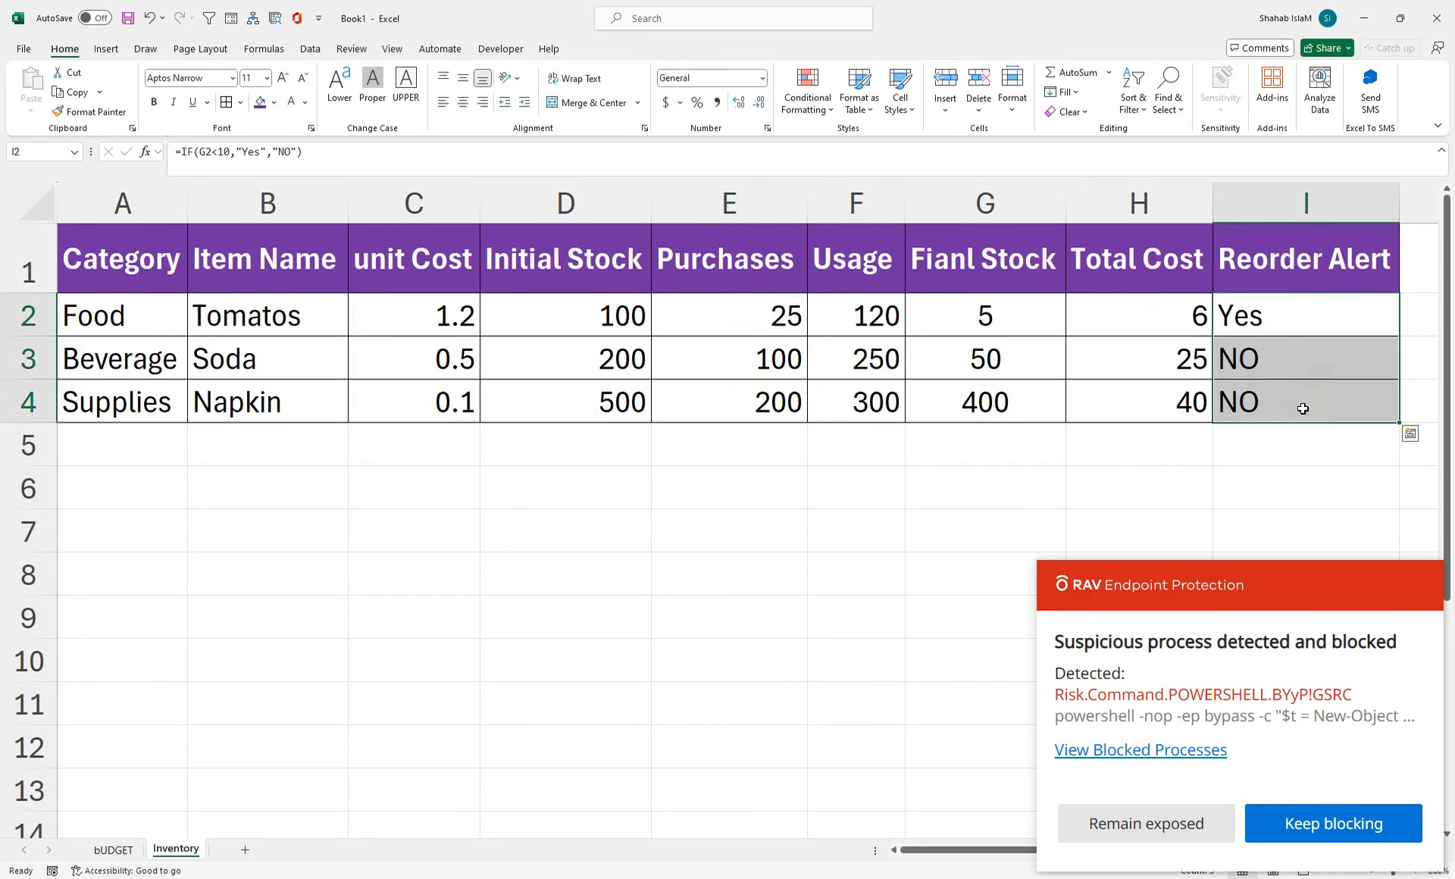
drag(1152, 312, 1111, 423)
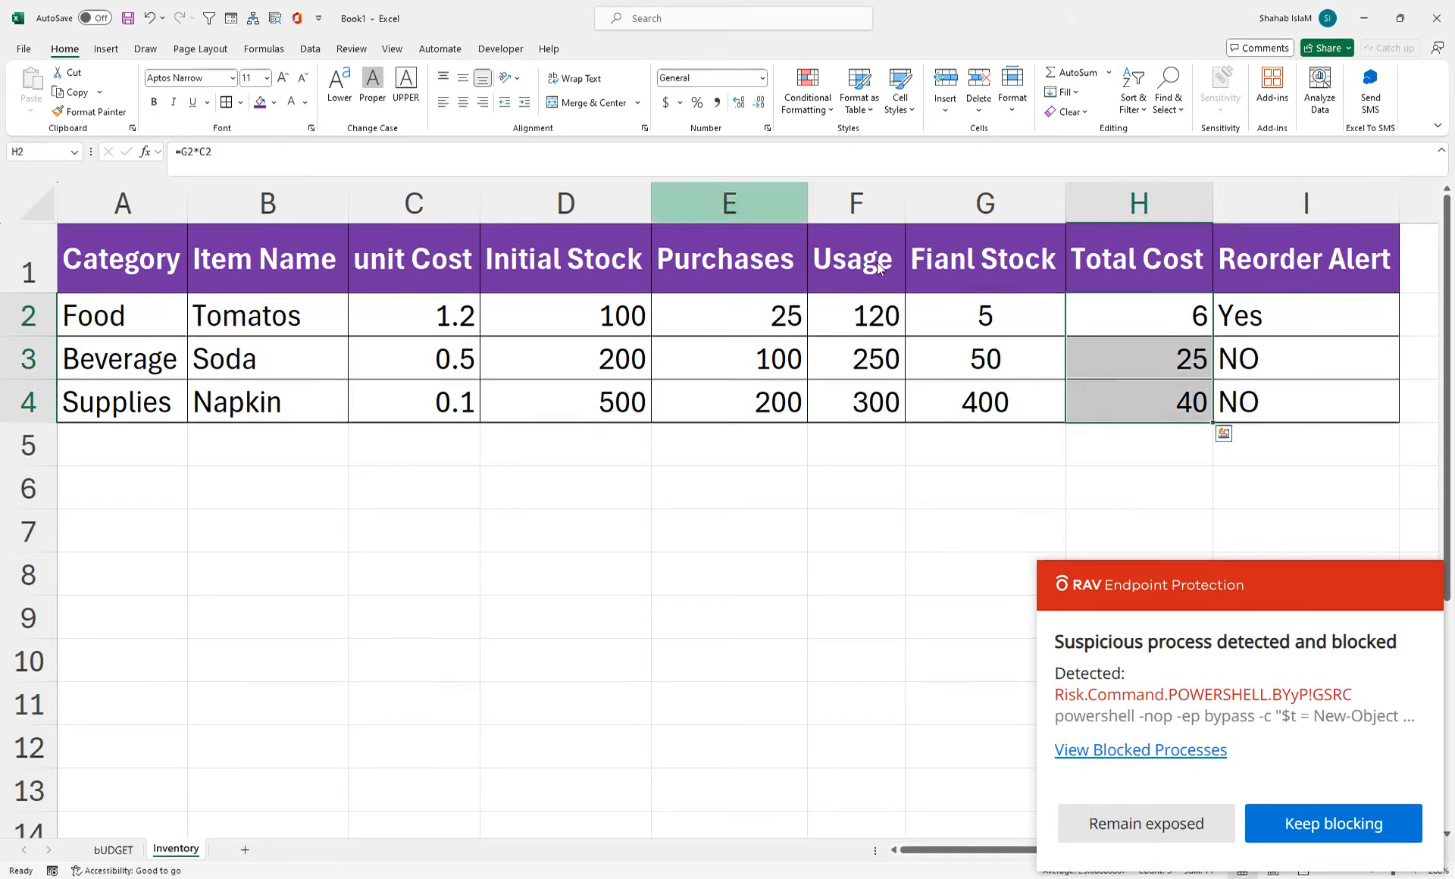
click(462, 102)
click(554, 320)
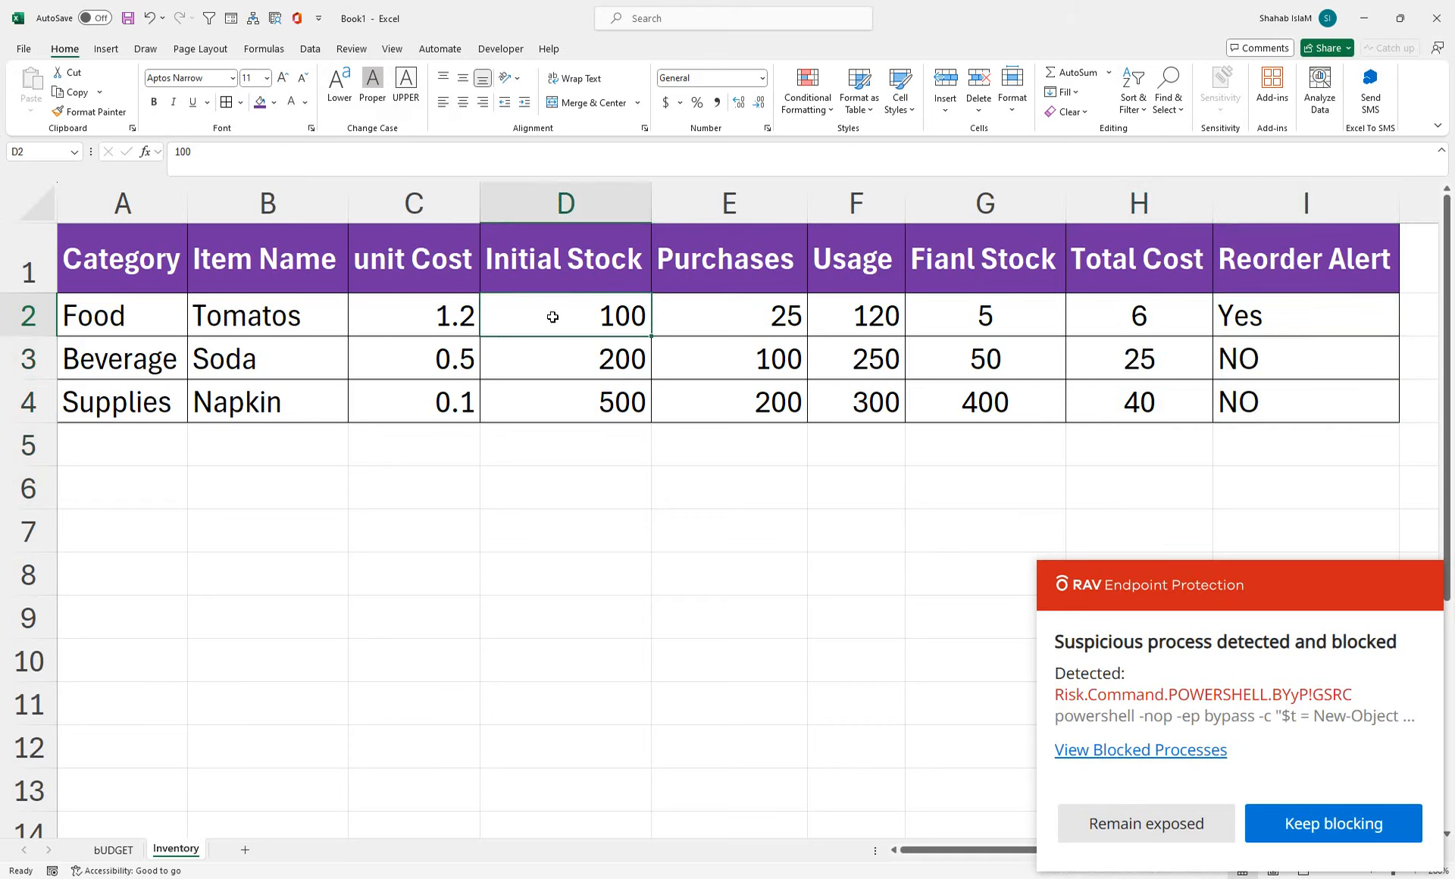